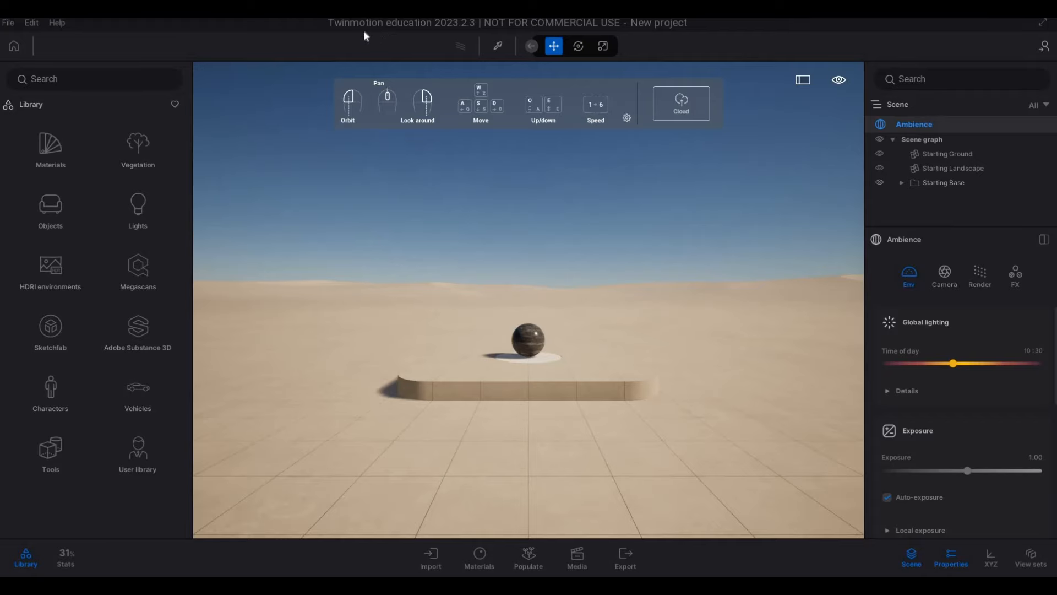
Step: Delete the starting pedestal, the cylinder and the 1 m sphere from the default scene and clear the selection
left_click(436, 557)
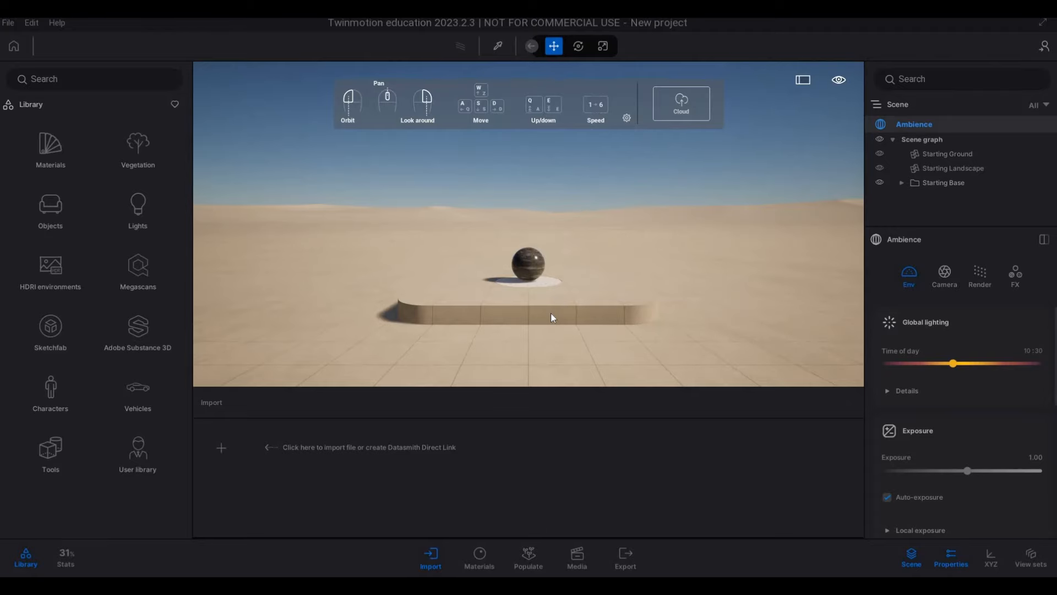
left_click(553, 305)
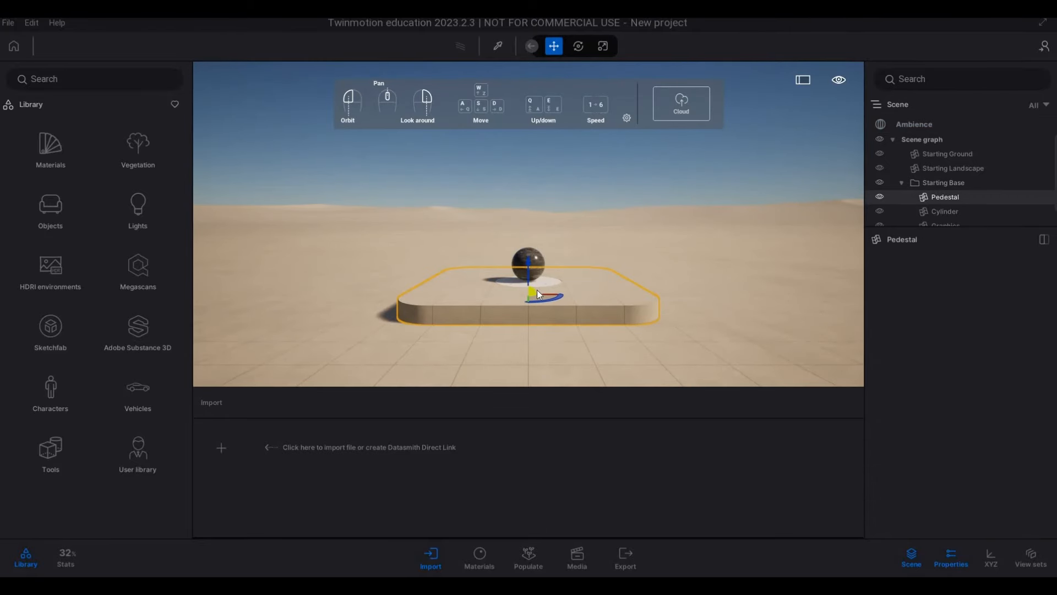
key("Delete")
left_click(530, 271)
key("Delete")
left_click(537, 282)
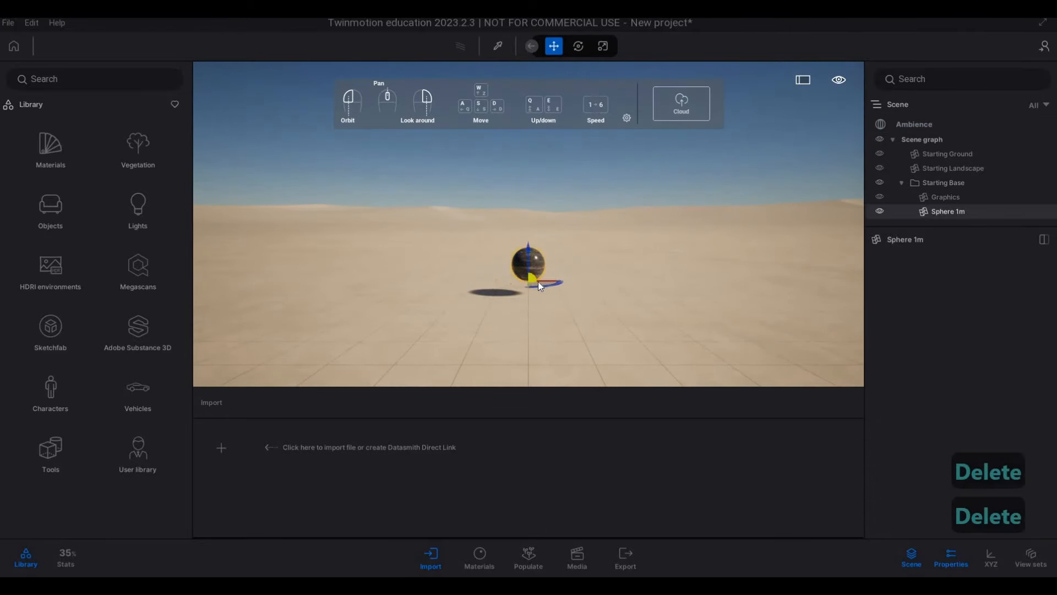
key("Delete")
left_click(560, 288)
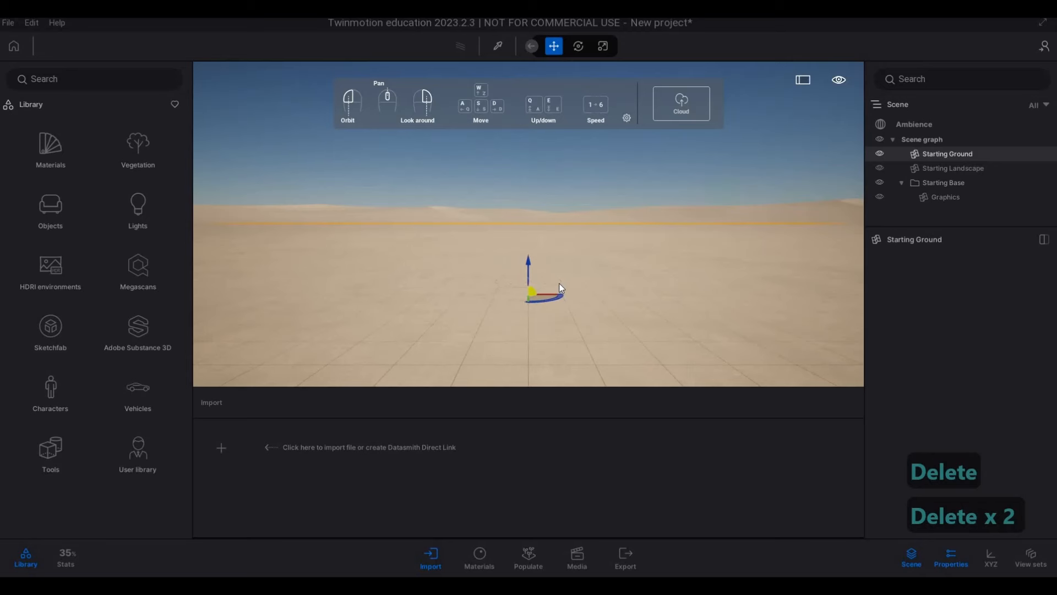
key("Escape")
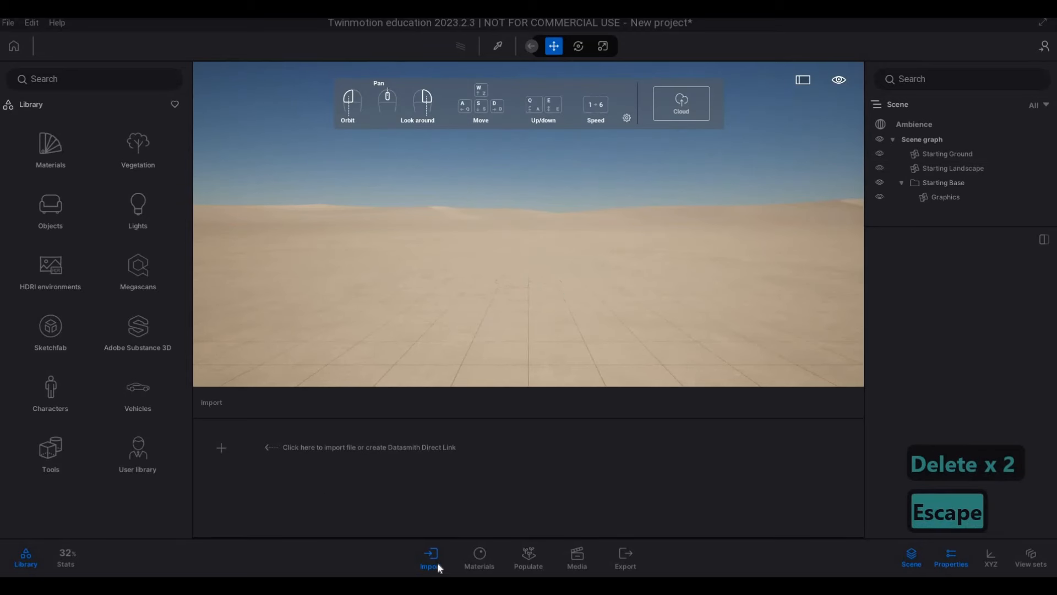
Step: Import the geometry file House-3DView-{3D}.udatasmith from the Revit File folder, accepting the missing files
left_click(227, 455)
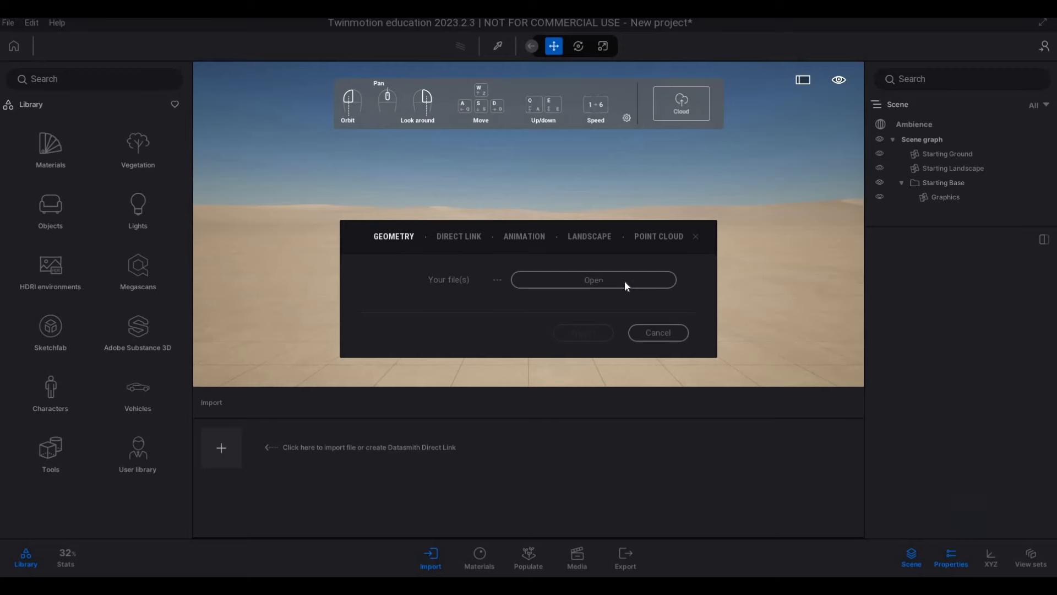
left_click(595, 280)
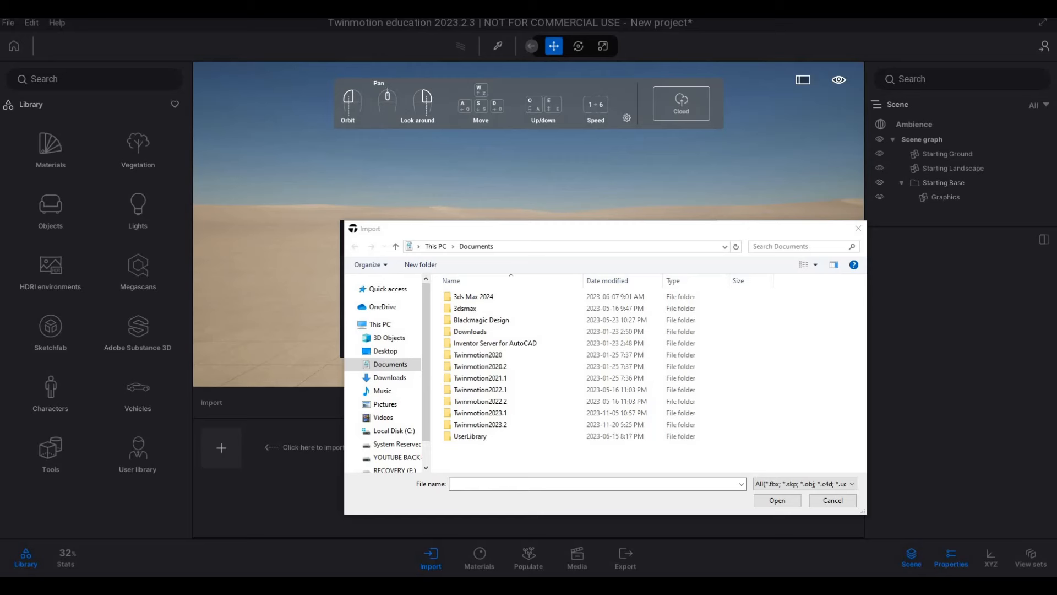
key("ctrl+c")
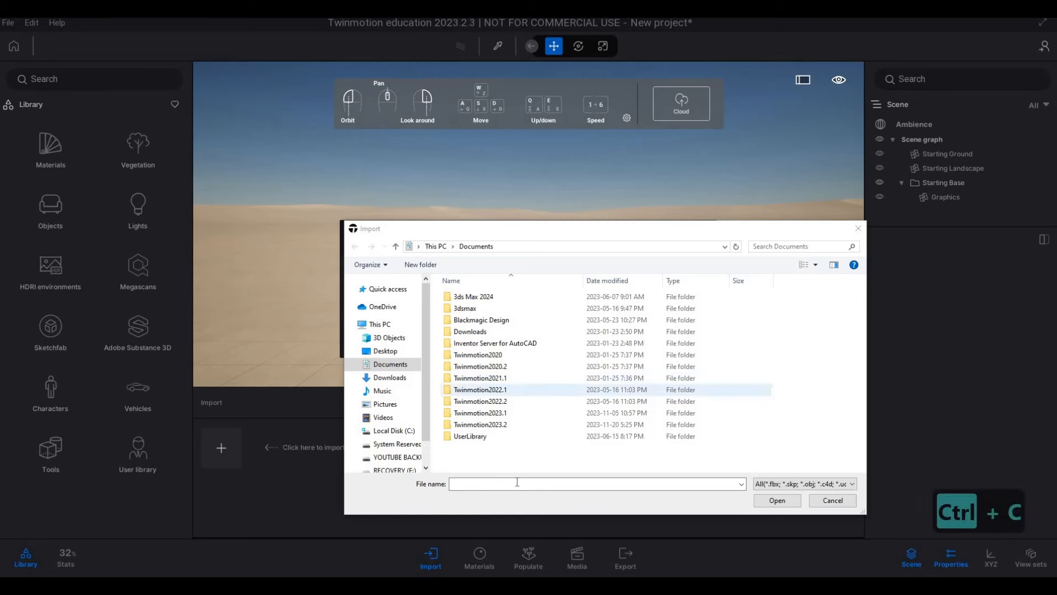
left_click(517, 482)
key("ctrl+v")
key("Return")
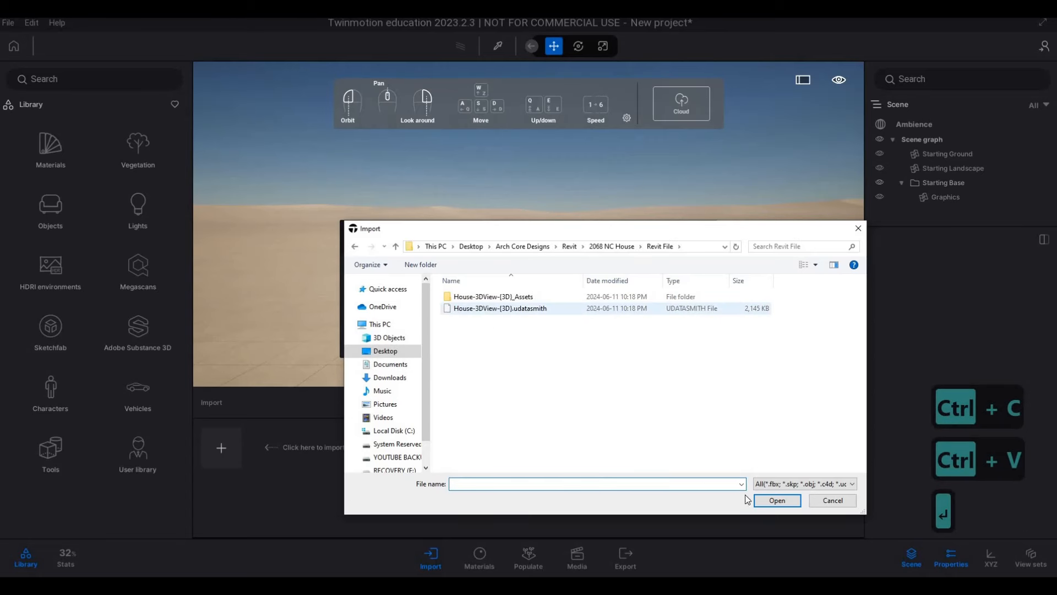
left_click(777, 500)
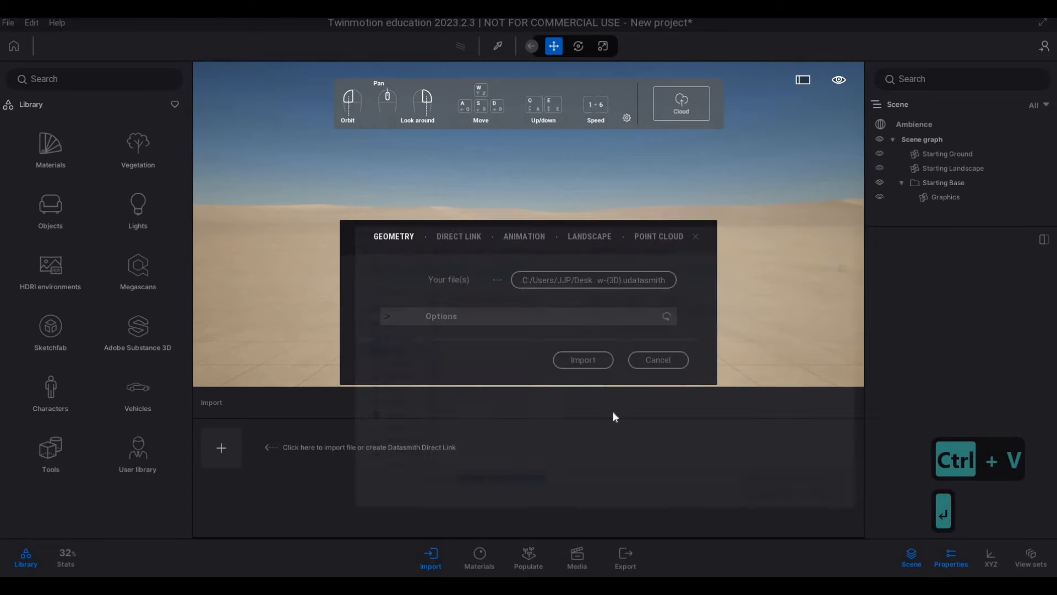
left_click(595, 361)
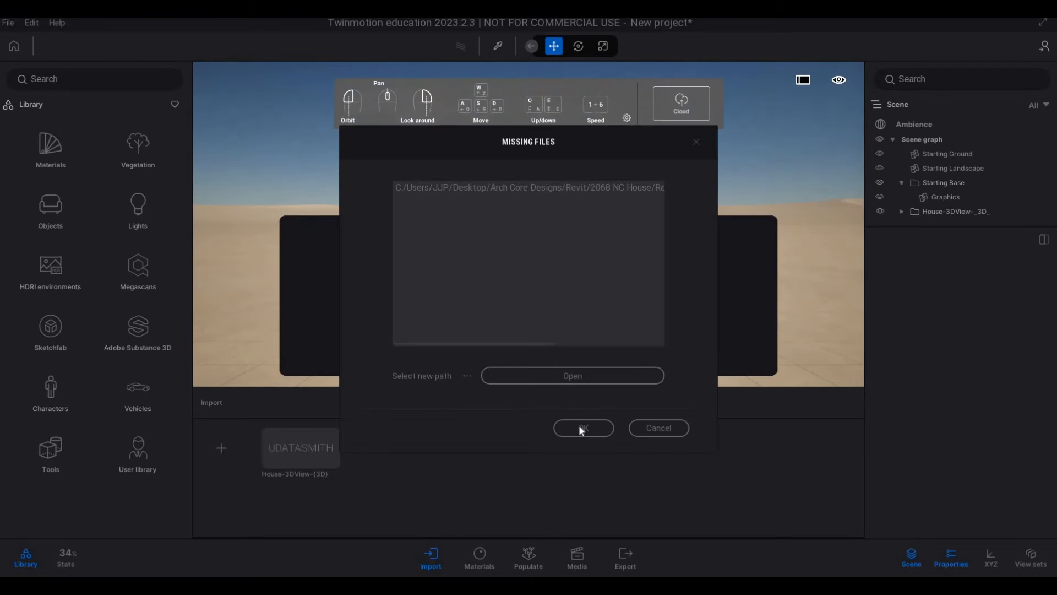
left_click(580, 427)
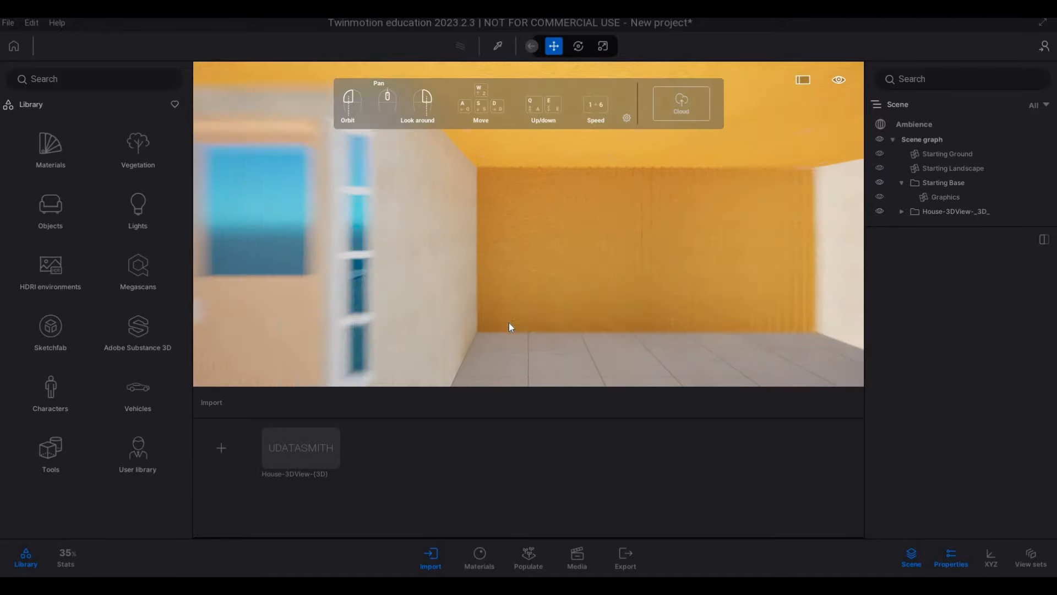
Step: Lower the Starting Ground slightly so that it sits beneath the imported house's lawns, paving and road
key("w")
key("w")
key("w")
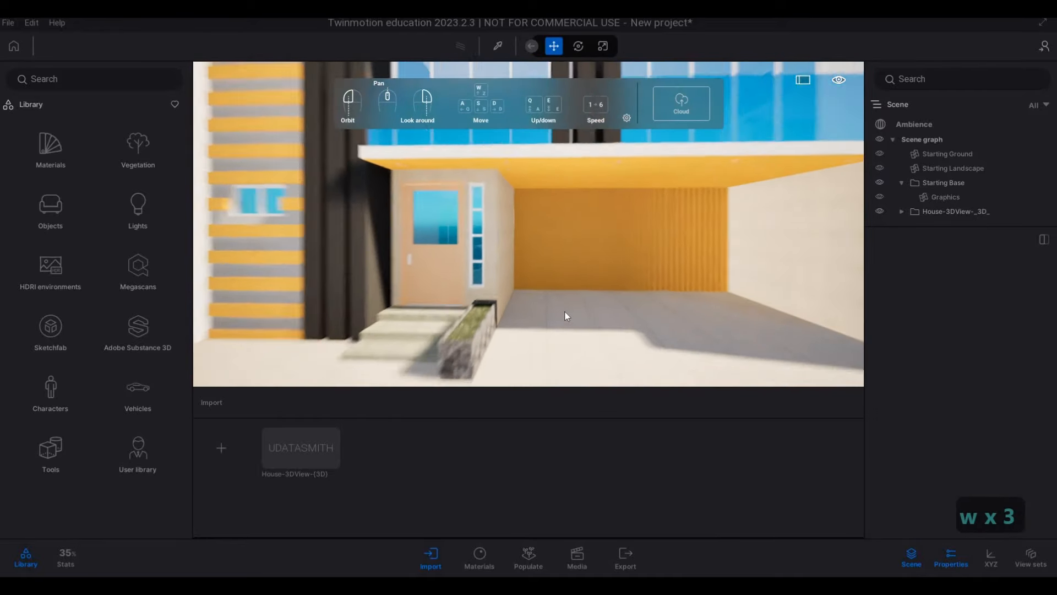
key("s")
key("s")
key("s")
key("a")
key("q")
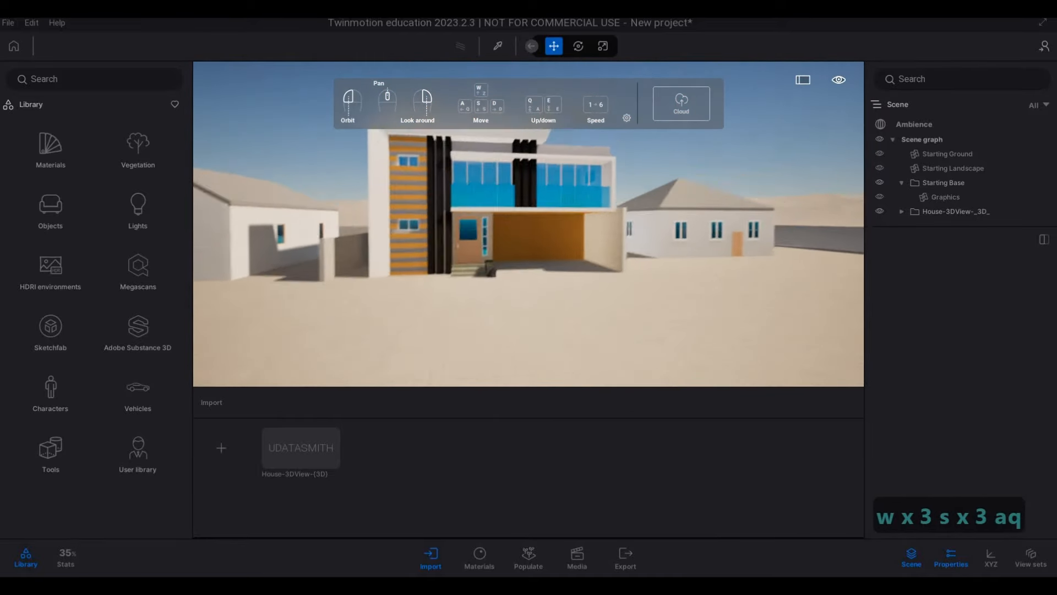
key("s")
key("a")
key("q")
key("d")
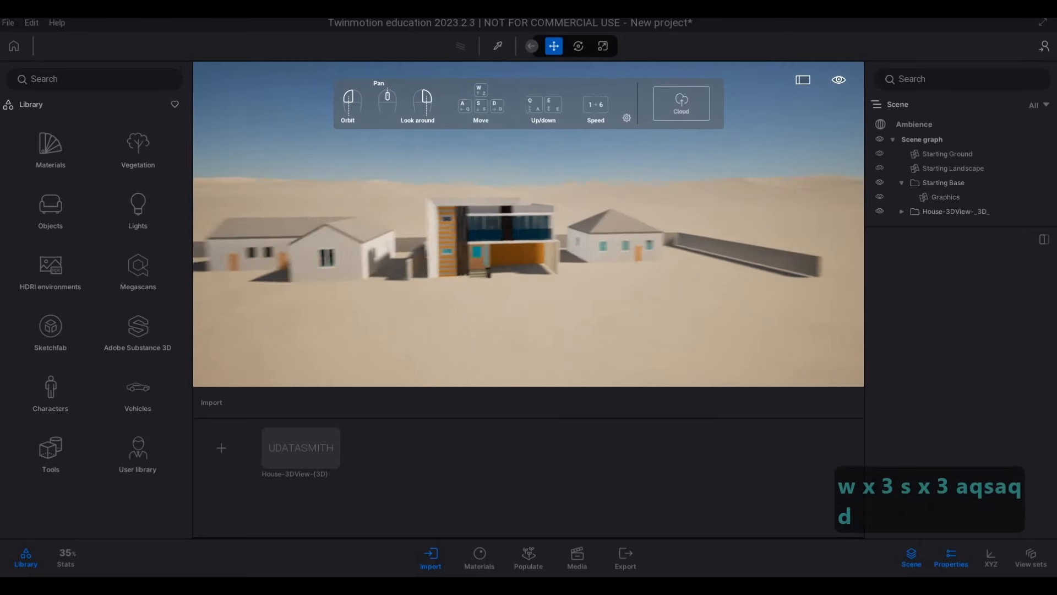
key("w")
key("s")
key("d")
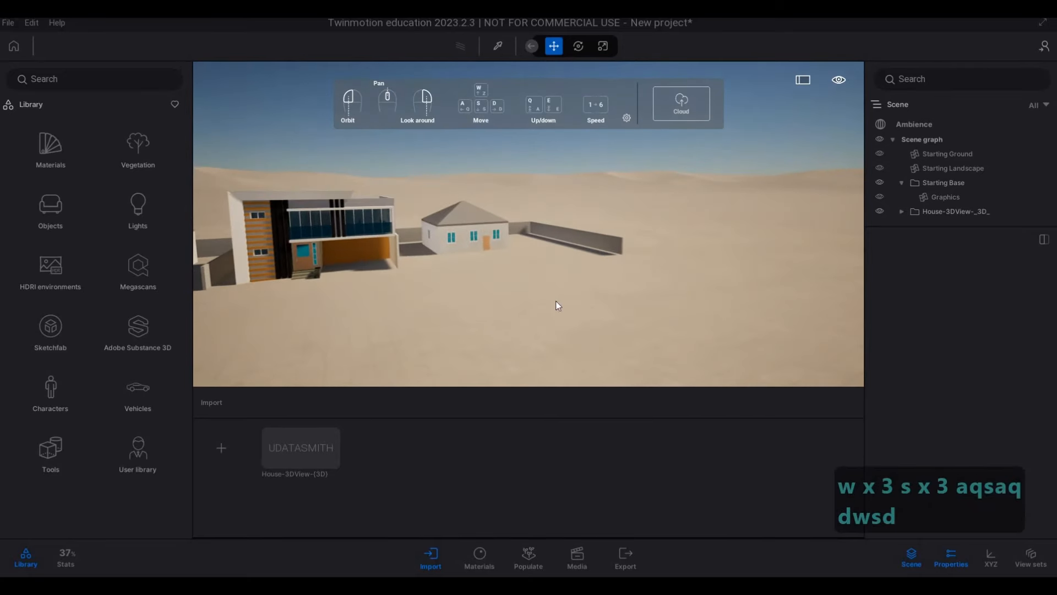
left_click(319, 223)
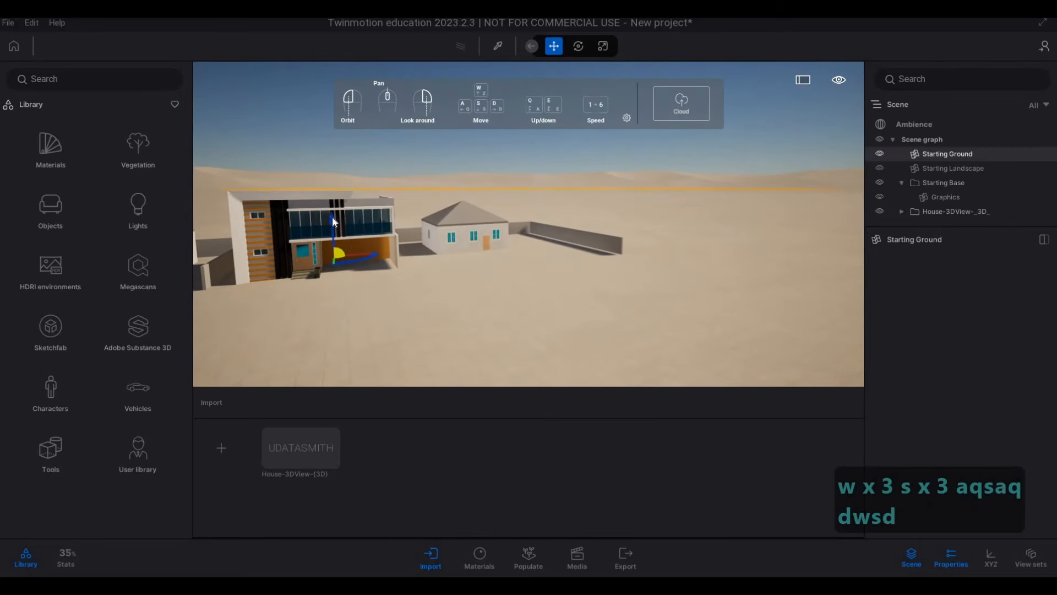
left_click_drag(332, 220, 332, 221)
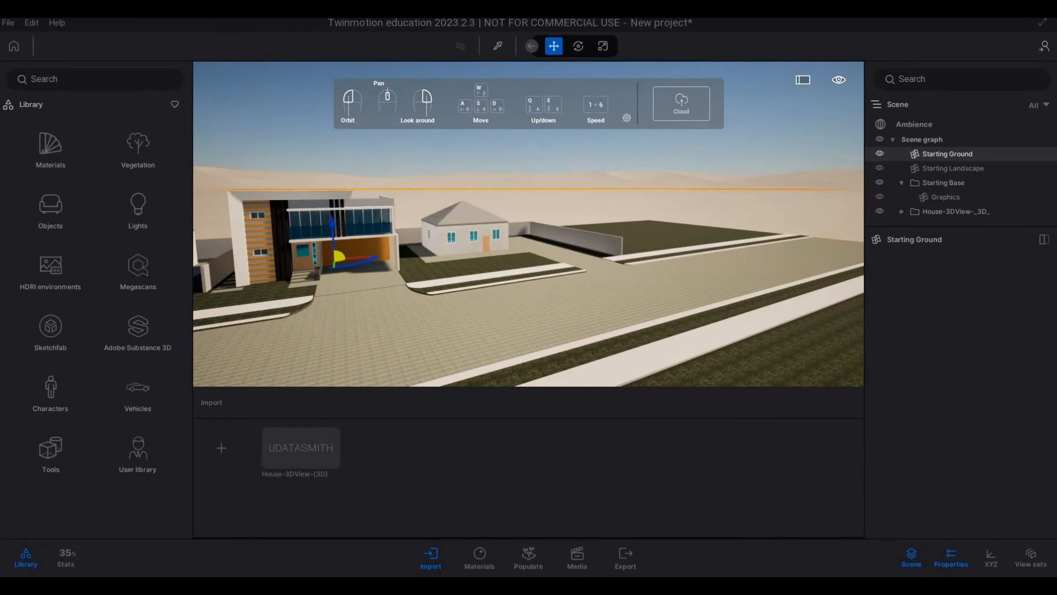
Step: Deselect the ground and view the main house frontally from the driveway
key("a")
key("w")
key("a")
key("e")
key("d")
key("q")
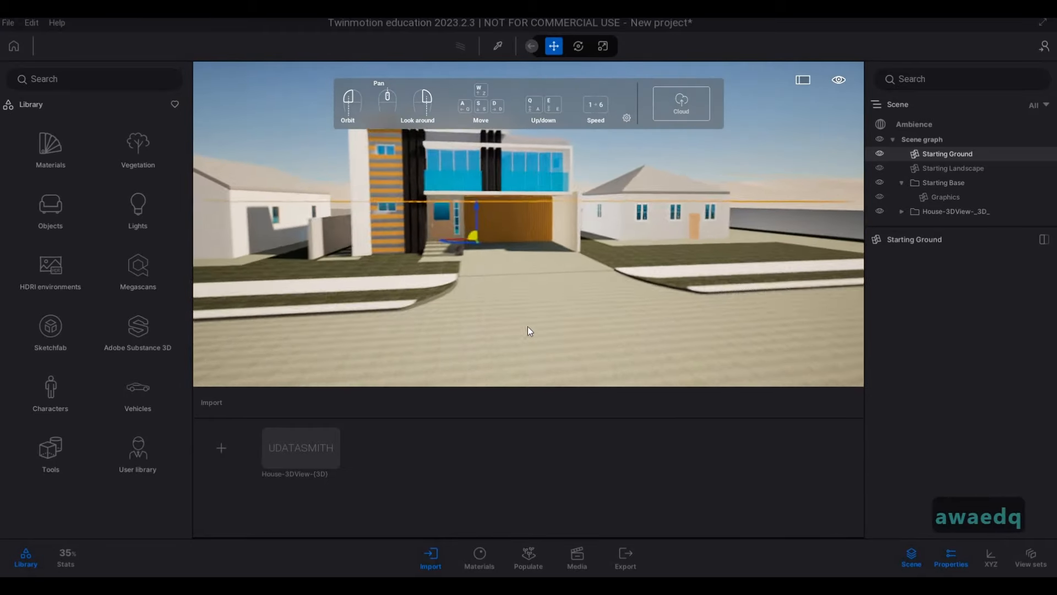
key("Escape")
key("Escape")
key("a")
key("d")
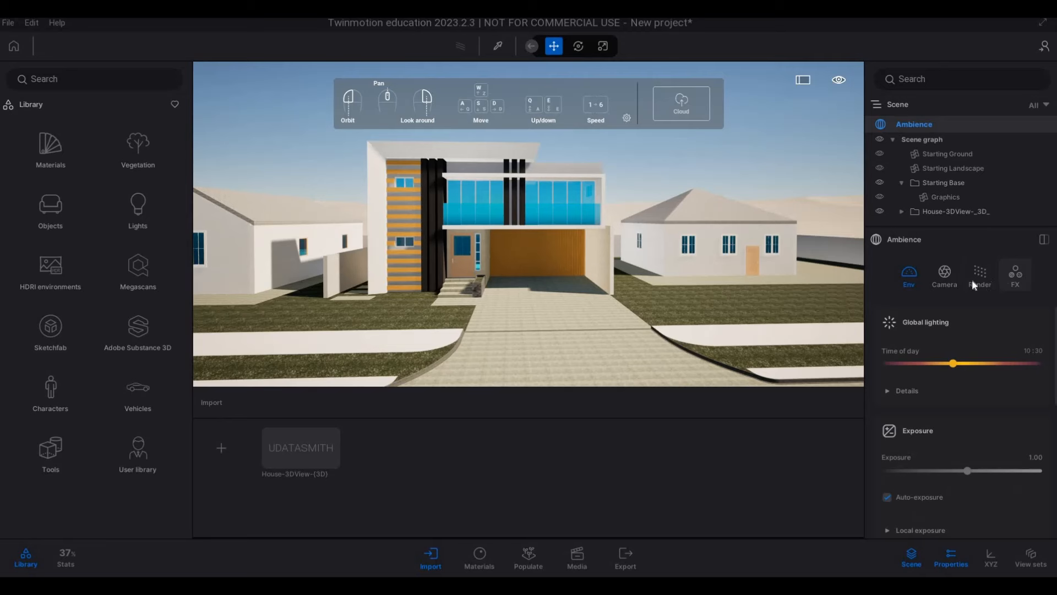
Step: Enable Parallelism in the ambience camera effects to keep vertical lines straight
left_click(943, 282)
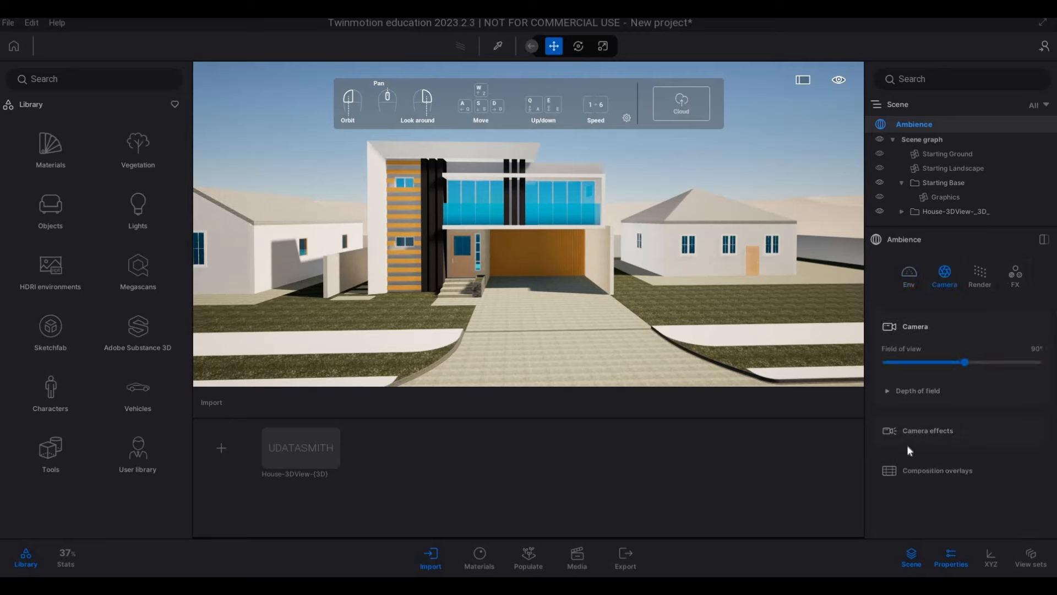
left_click(907, 445)
scroll(914, 458, "down", 4)
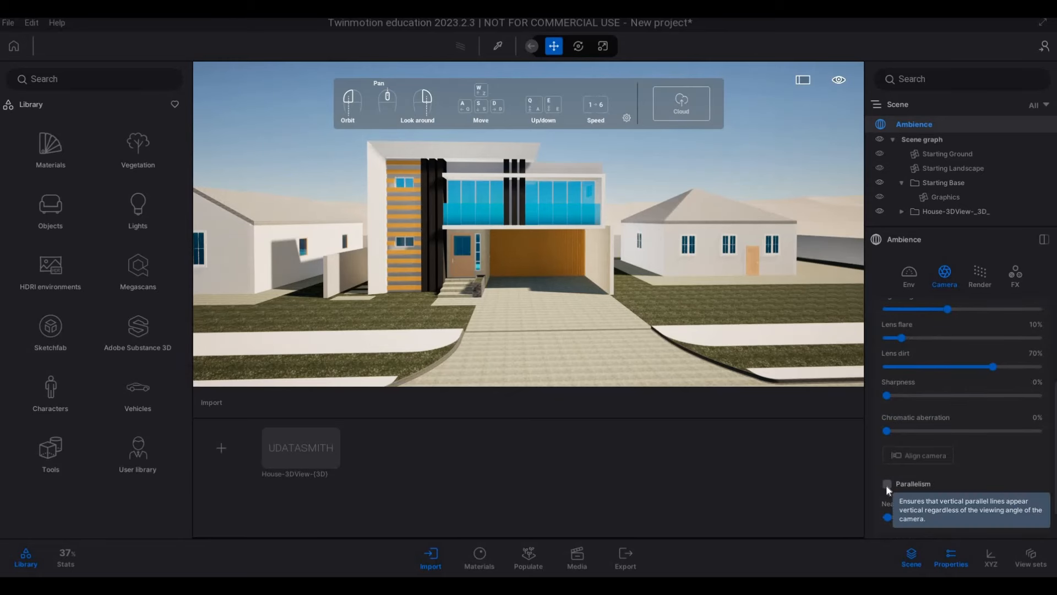
left_click(887, 483)
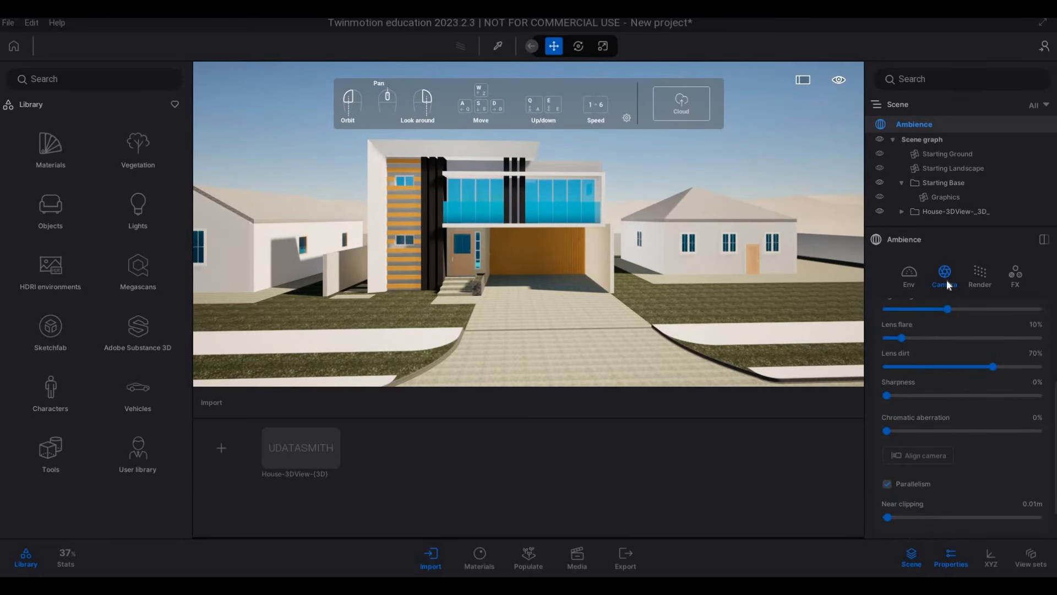
Step: Apply the Blue Tint color gradient in the ambience color grading
left_click(1014, 275)
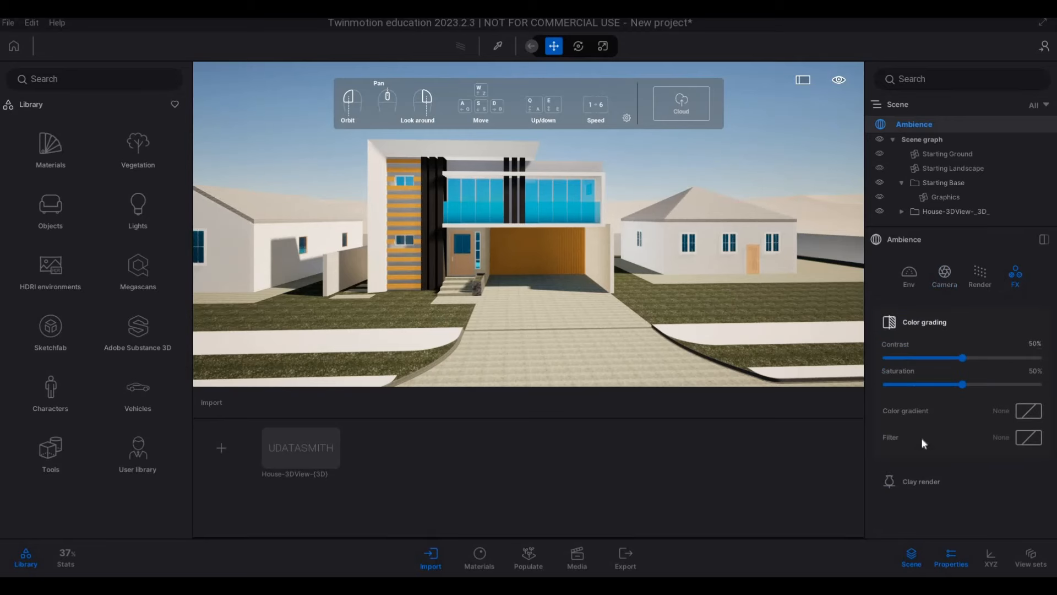
left_click(908, 410)
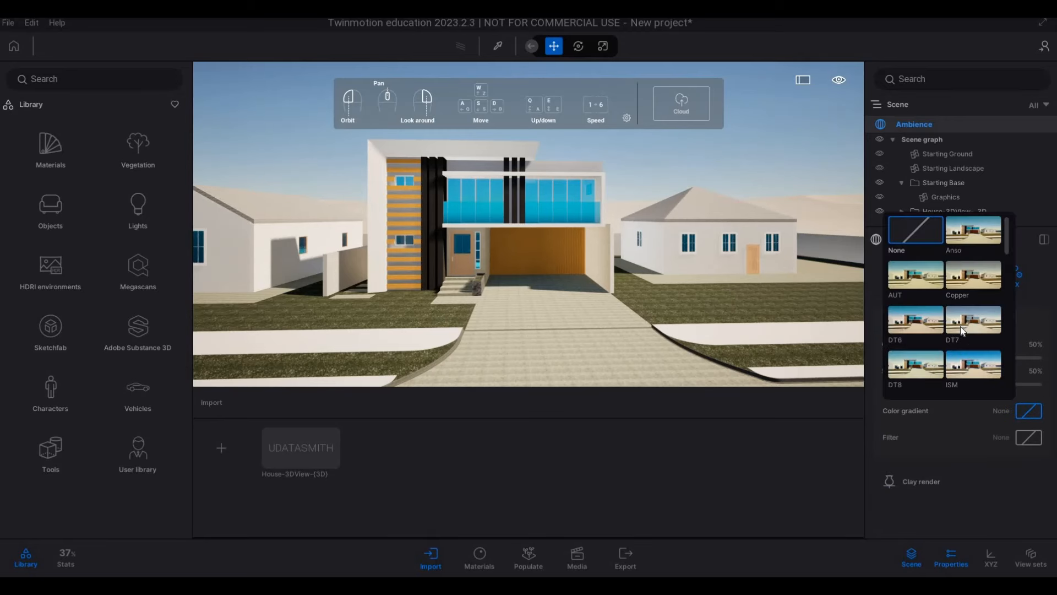
scroll(970, 349, "down", 3)
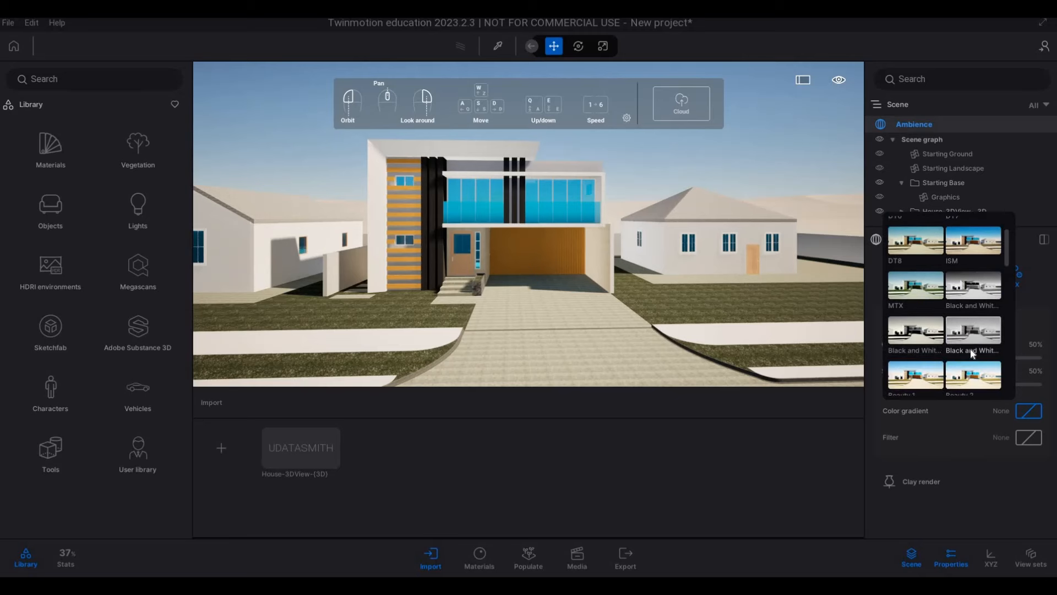
scroll(969, 294, "down", 1)
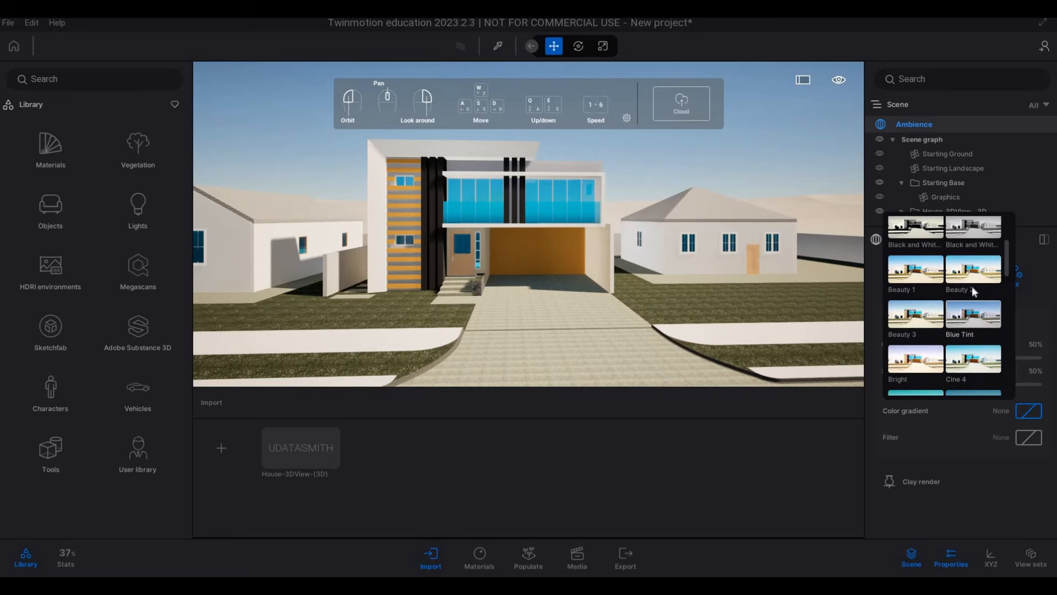
left_click(973, 313)
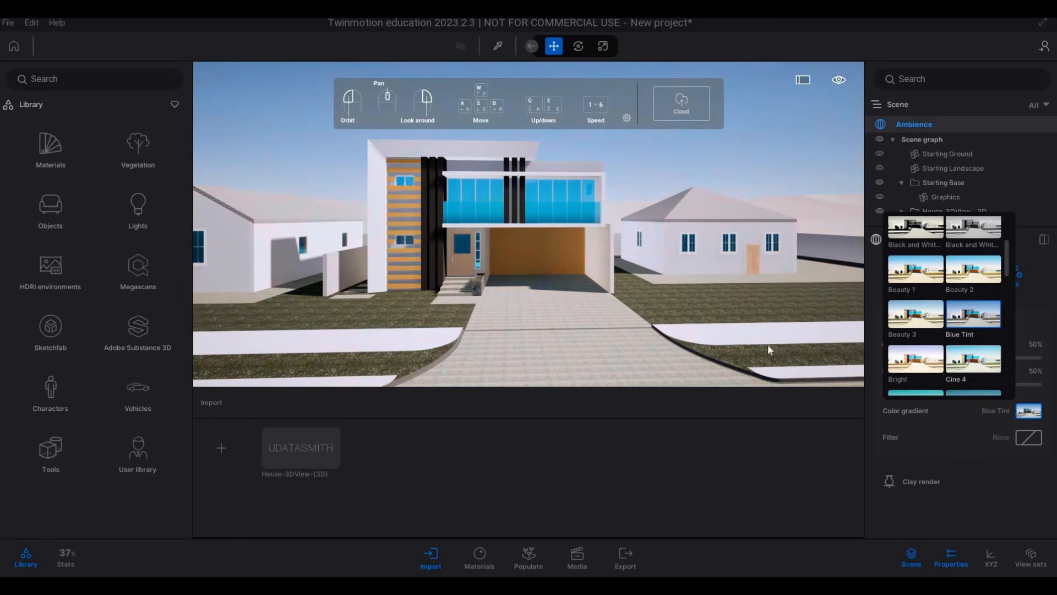
left_click(659, 270)
Step: Examine the house's front facade up close with the new color grading
key("a")
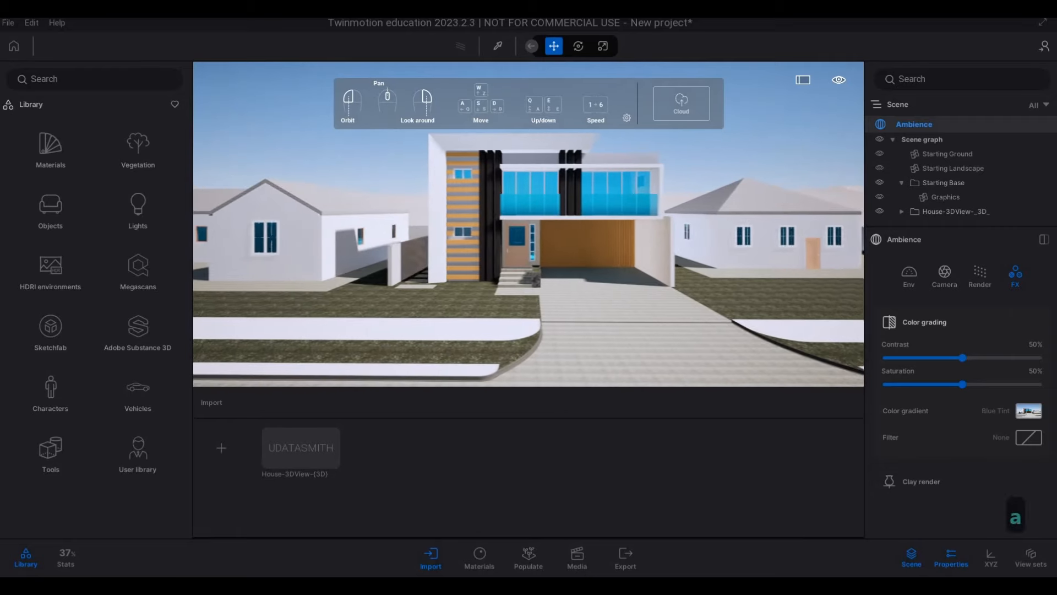
key("e")
key("a")
key("a")
key("a")
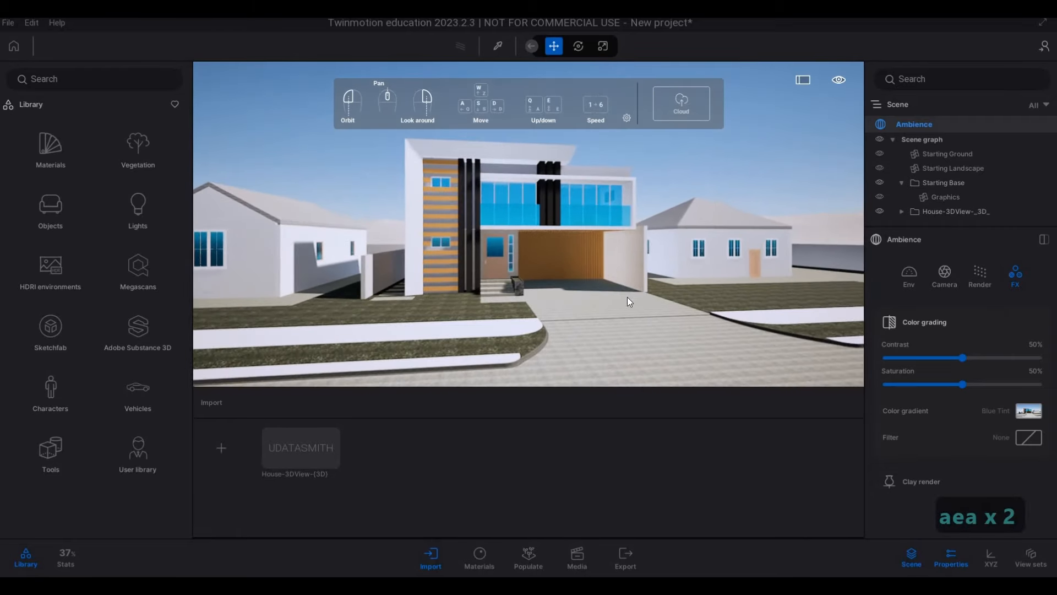
key("w")
key("w")
key("w")
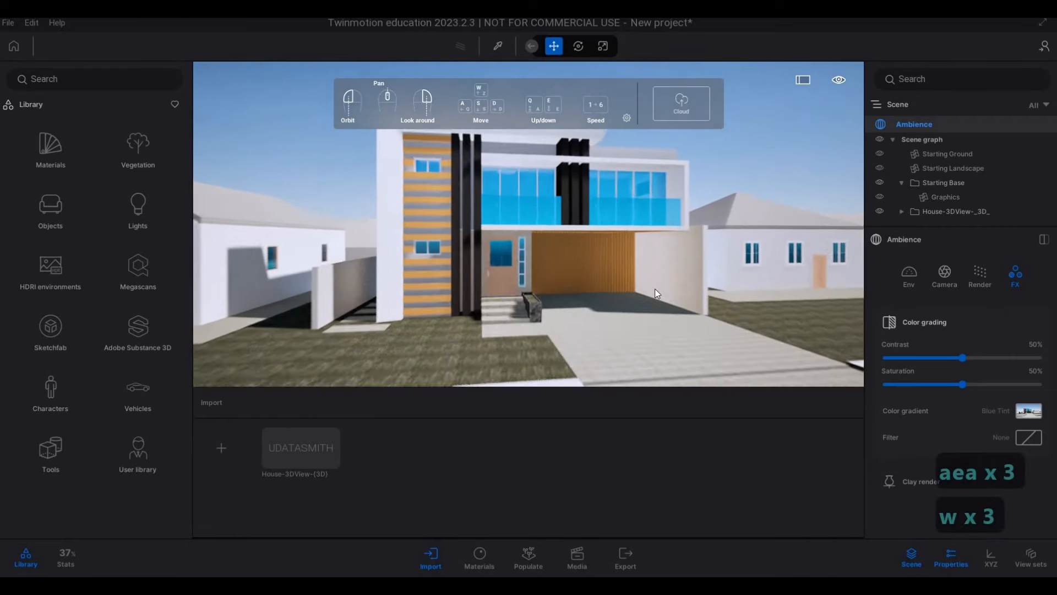
key("w")
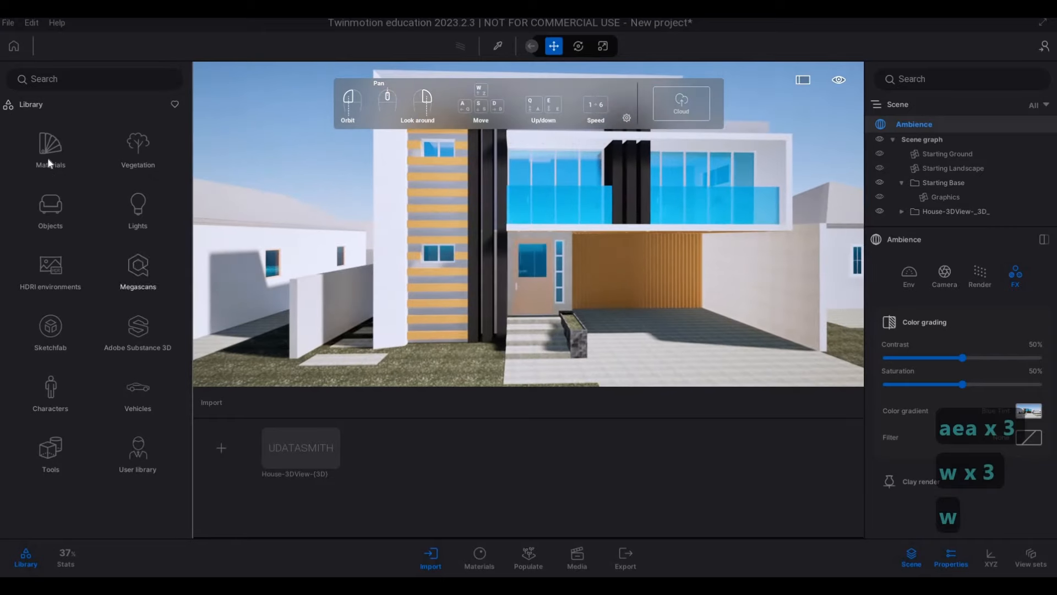
Step: Apply the Clear glass library material to the glass of the balcony railing and windows on the front facade
left_click(50, 147)
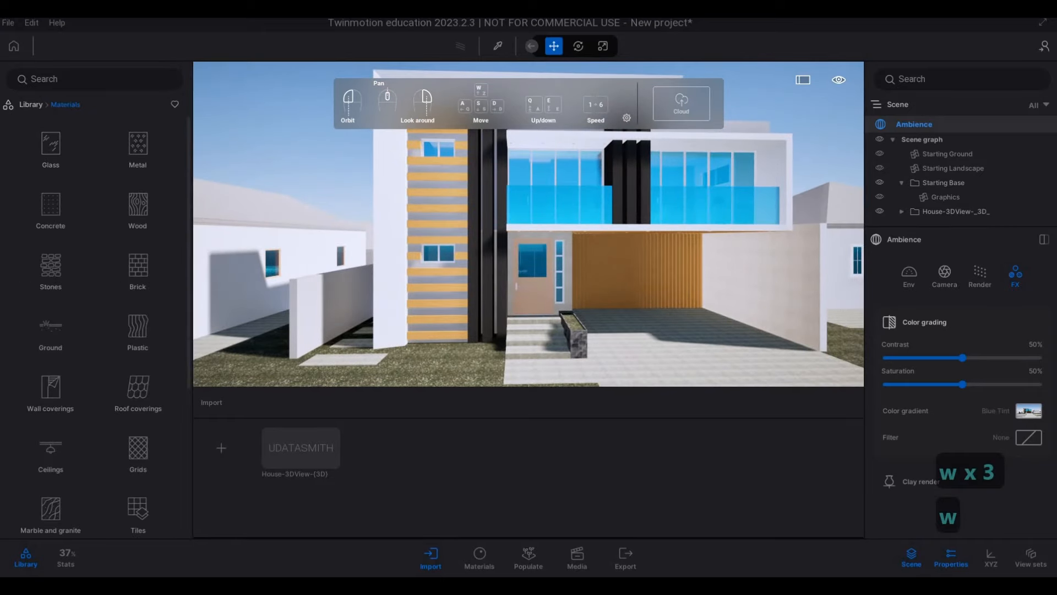
key("w")
key("d")
key("q")
key("w")
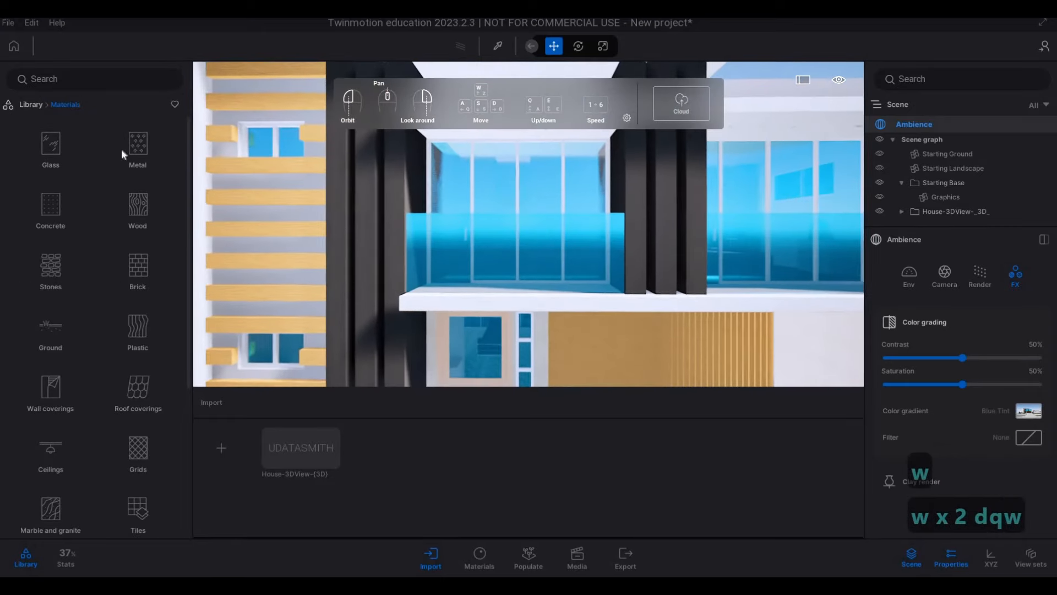
key("w")
left_click(83, 160)
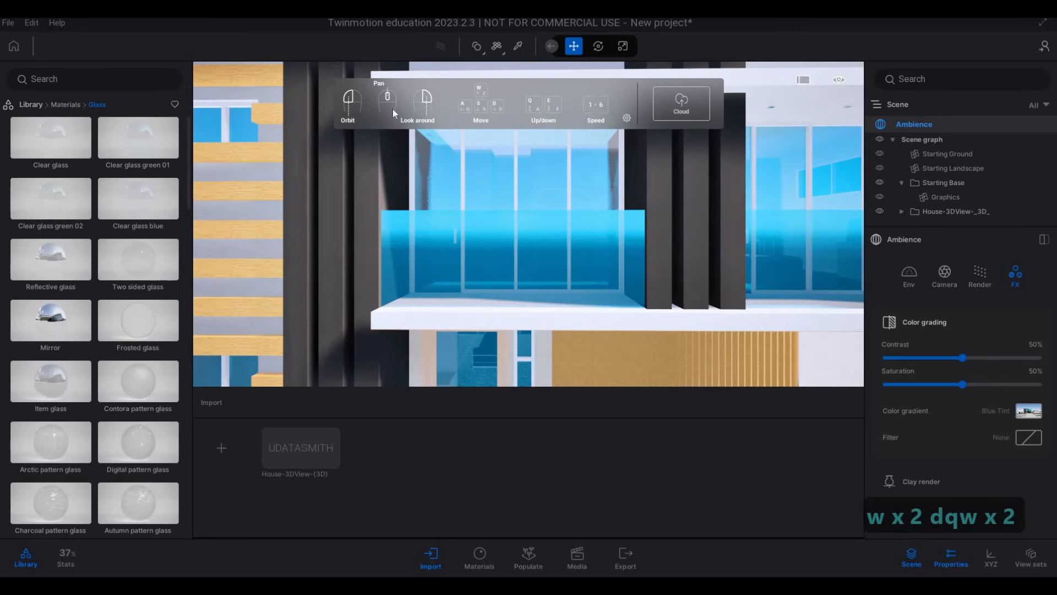
left_click(626, 117)
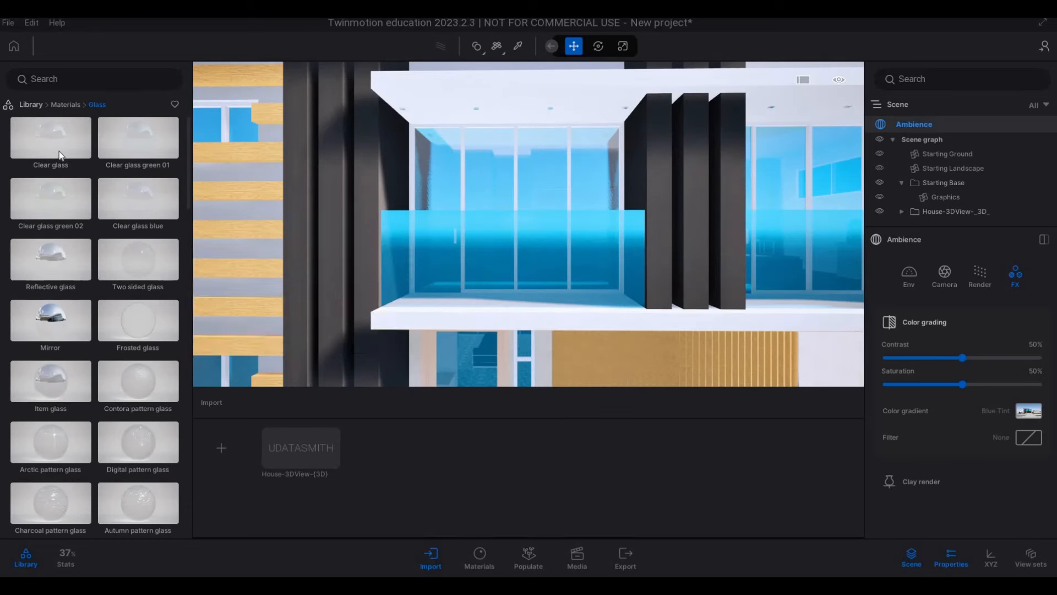
left_click_drag(60, 156, 430, 228)
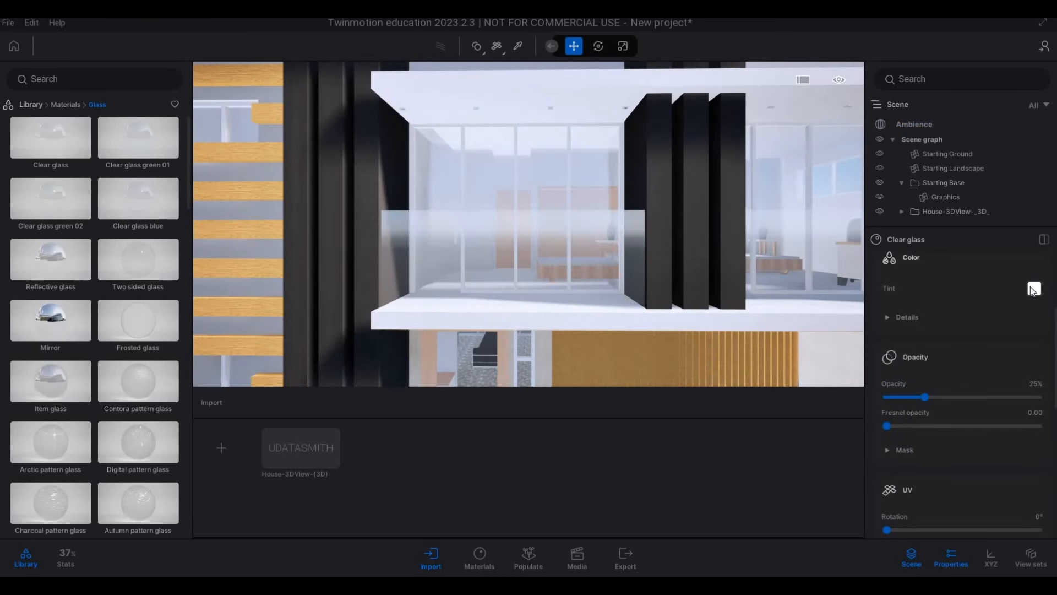
Step: Darken the Clear glass tint to medium gray and set its opacity to 59% and Fresnel opacity to 0.40
left_click(1034, 289)
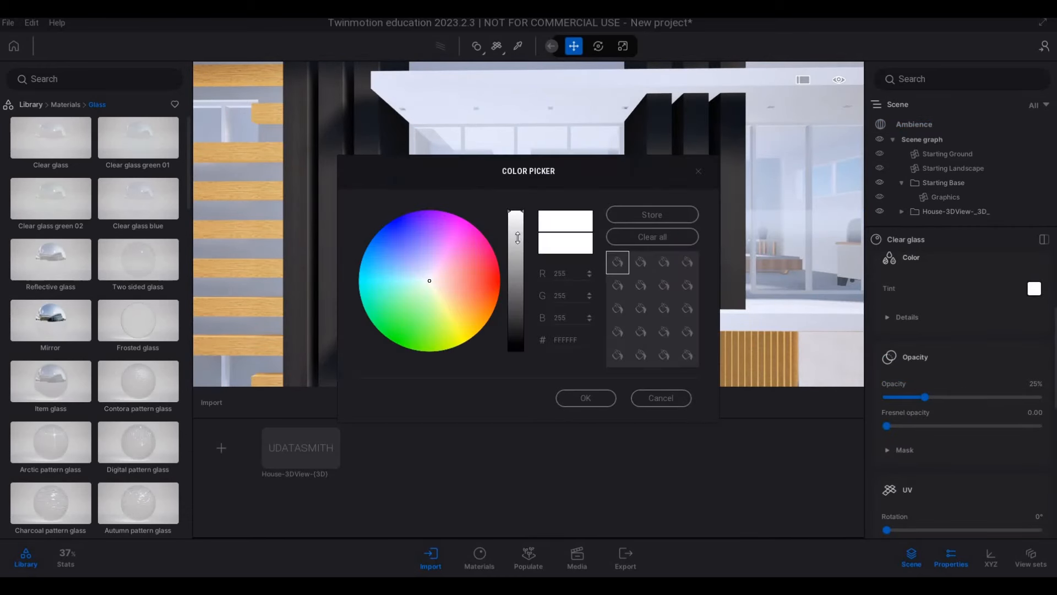
left_click_drag(517, 273, 518, 292)
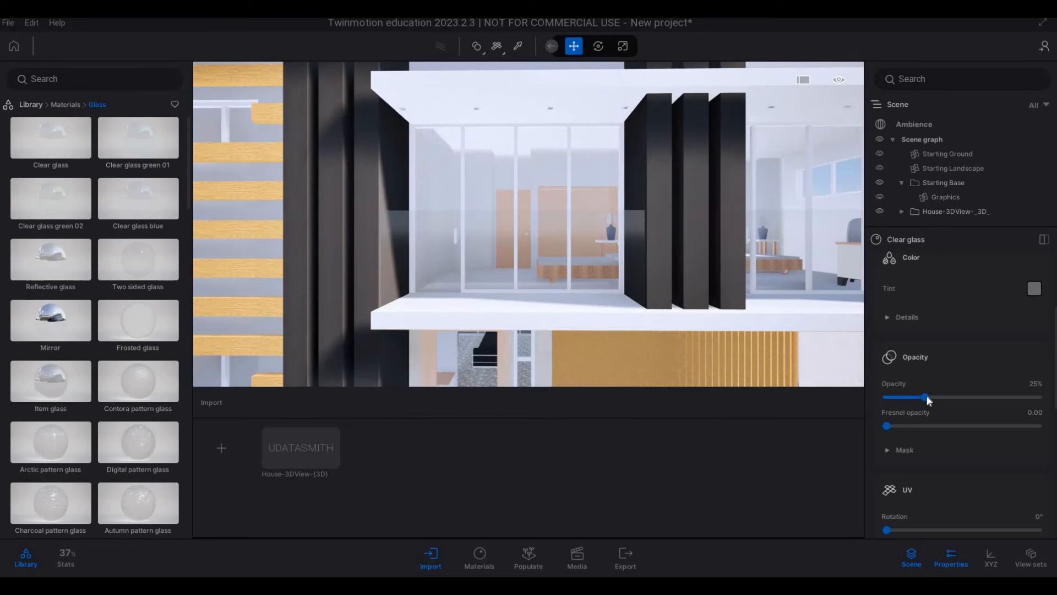
left_click_drag(926, 396, 967, 401)
left_click_drag(890, 422, 945, 424)
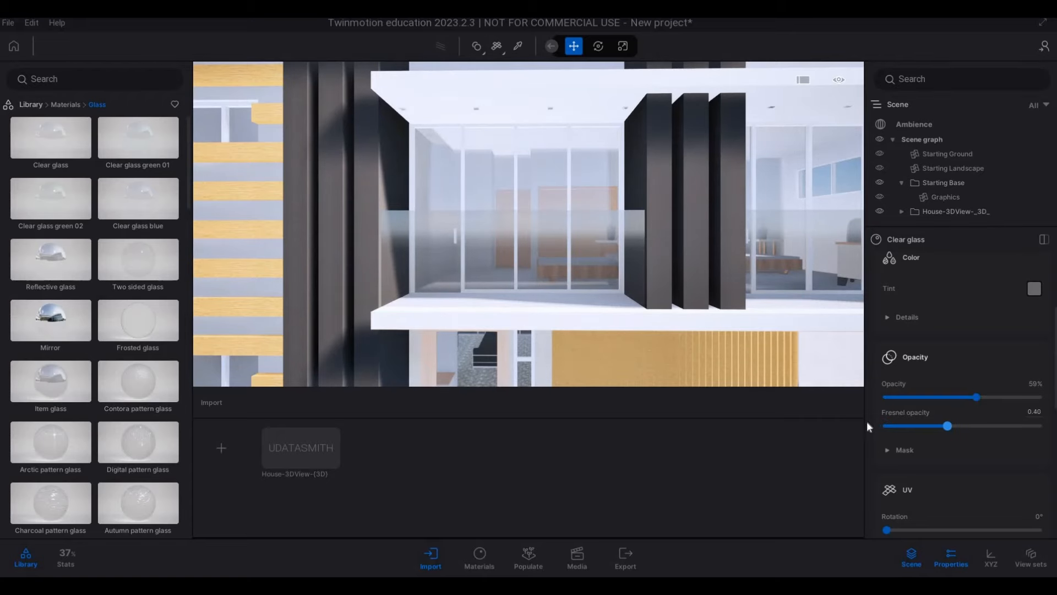
Step: Examine the whole front facade from the driveway with the adjusted glass
key("s")
right_click_drag(499, 332, 529, 322)
key("d")
key("a")
key("e")
key("a")
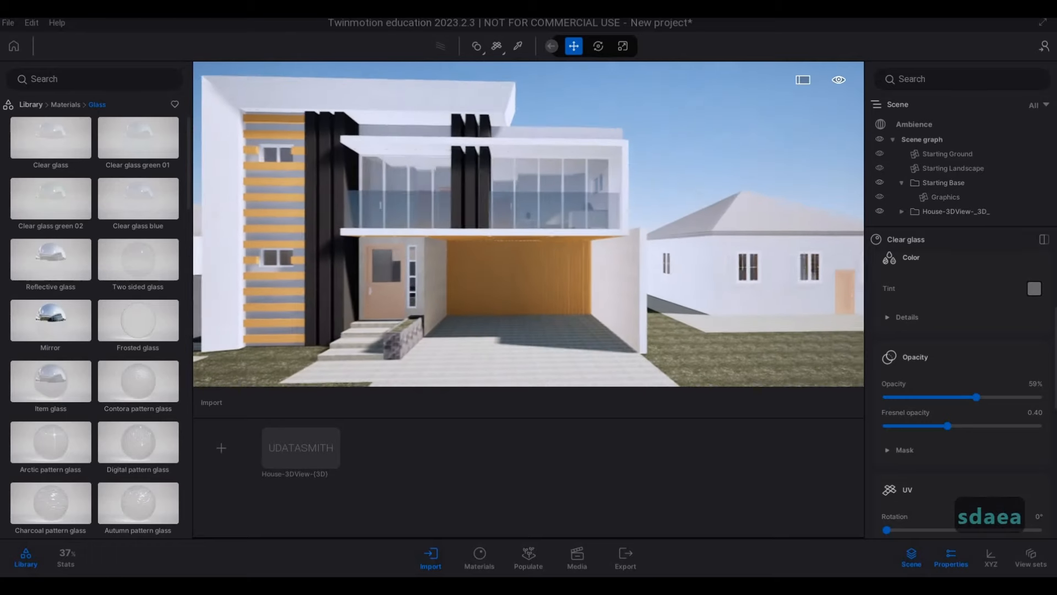
key("a")
key("a")
key("w")
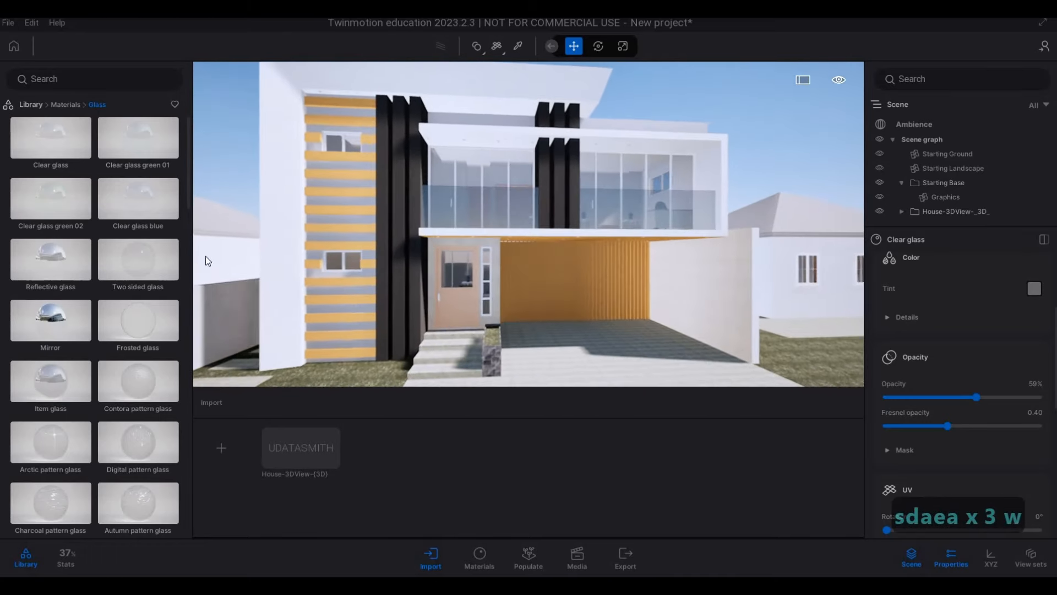
Step: Show the Metal library materials and sample the Aluminum material from the narrow window frame beside the front door
left_click(75, 106)
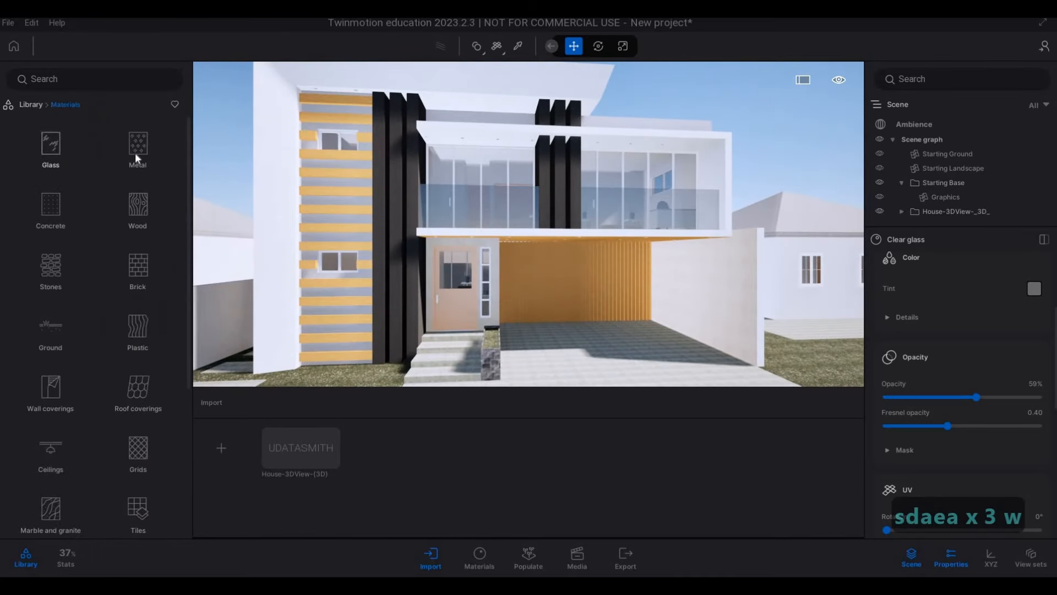
left_click(134, 154)
key("w")
key("w")
key("w")
key("w")
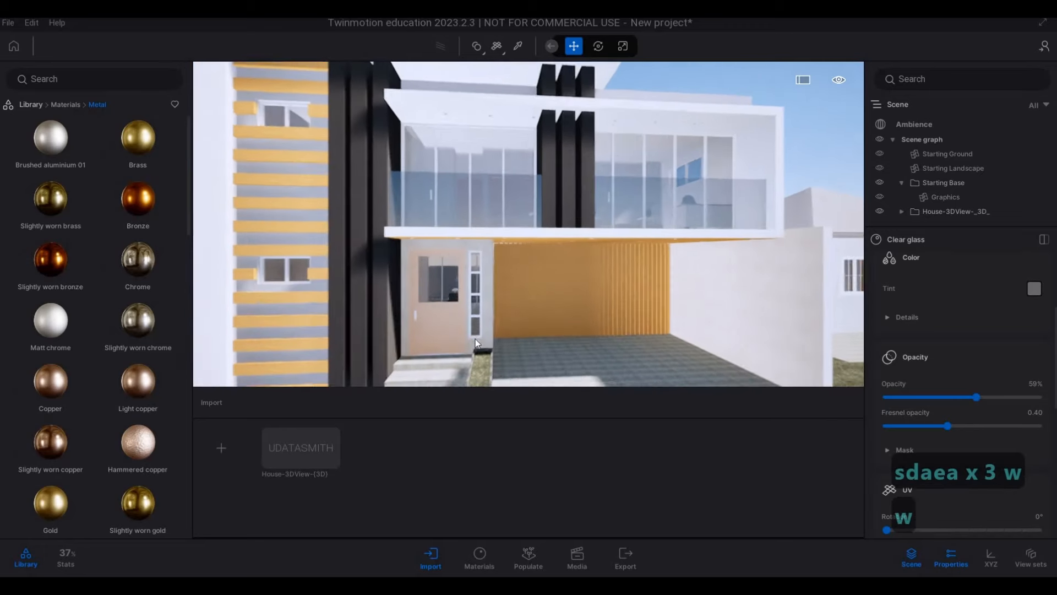
key("a")
key("e")
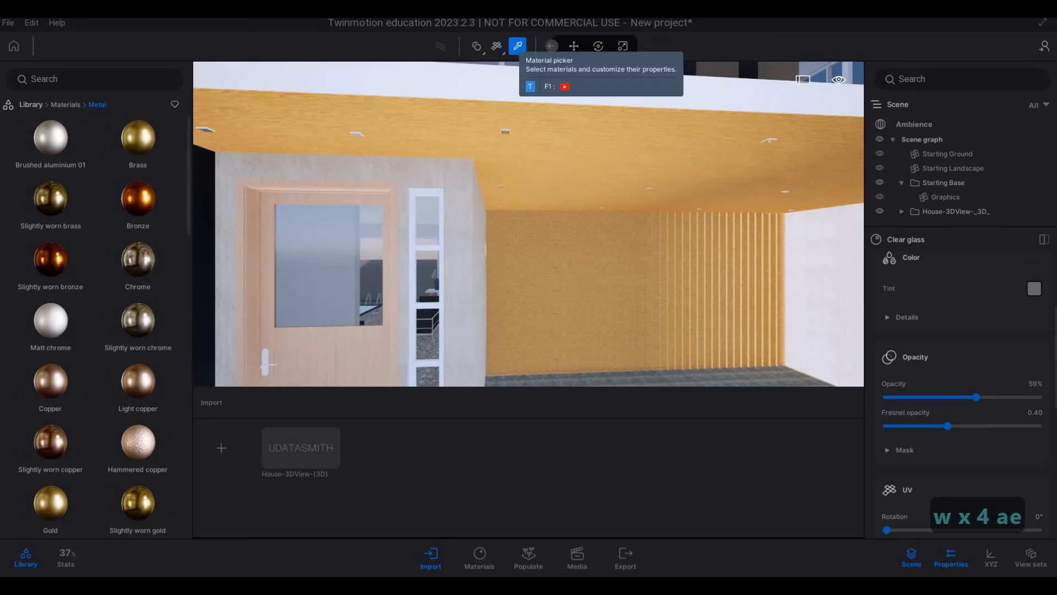
left_click(517, 47)
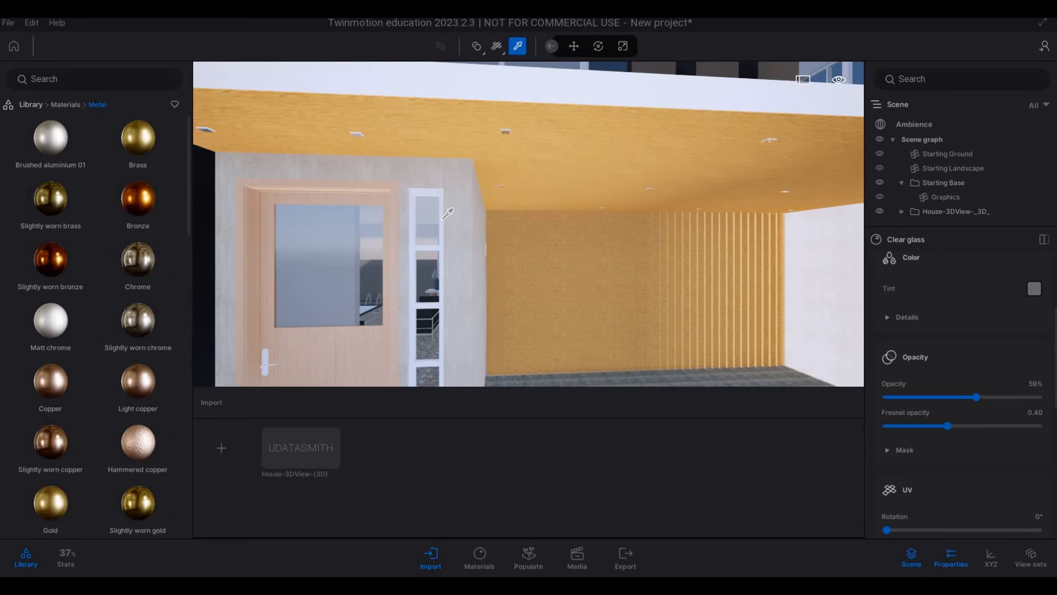
left_click(444, 217)
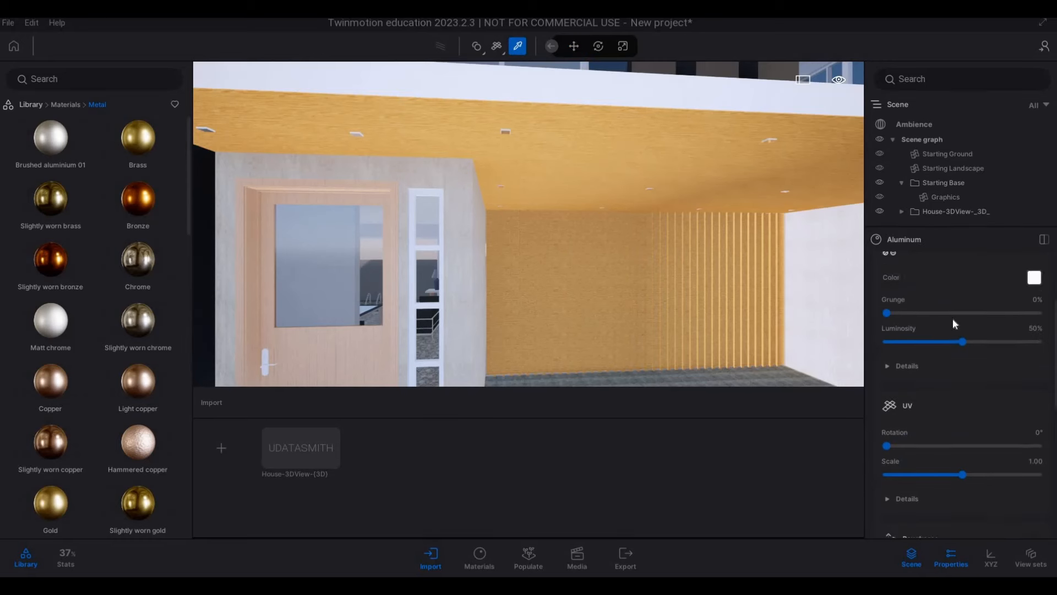
Step: Set the metalness of the Aluminum material to 100%
scroll(951, 330, "up", 3)
scroll(946, 432, "down", 6)
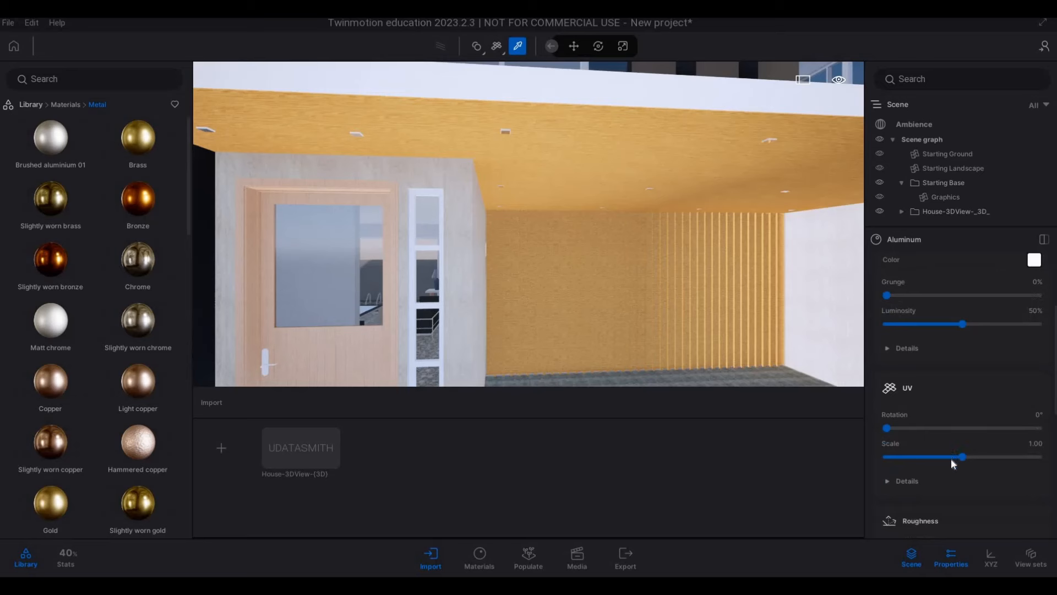
scroll(888, 455, "down", 3)
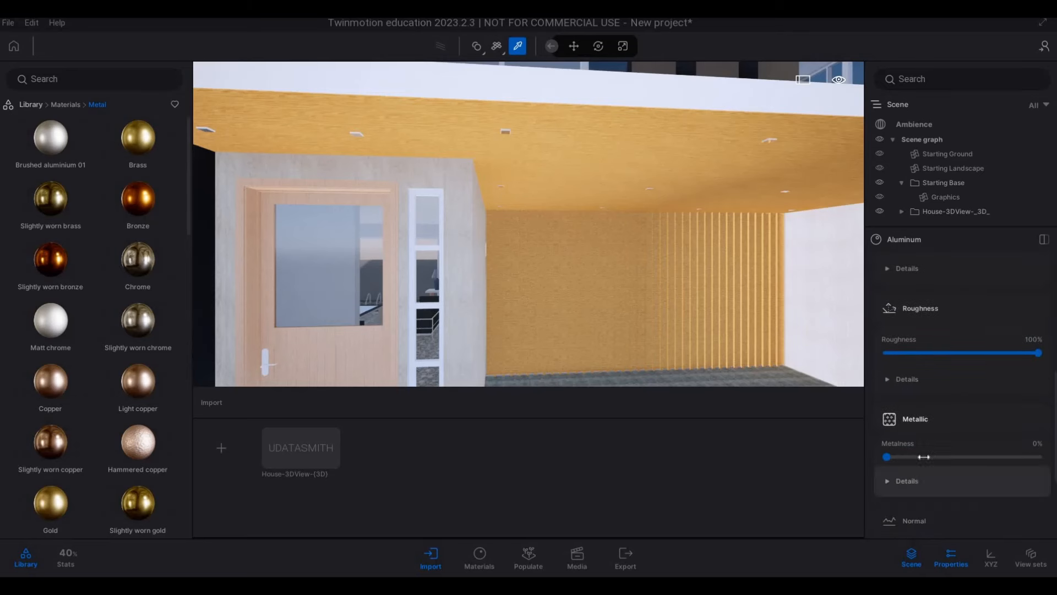
left_click(1039, 457)
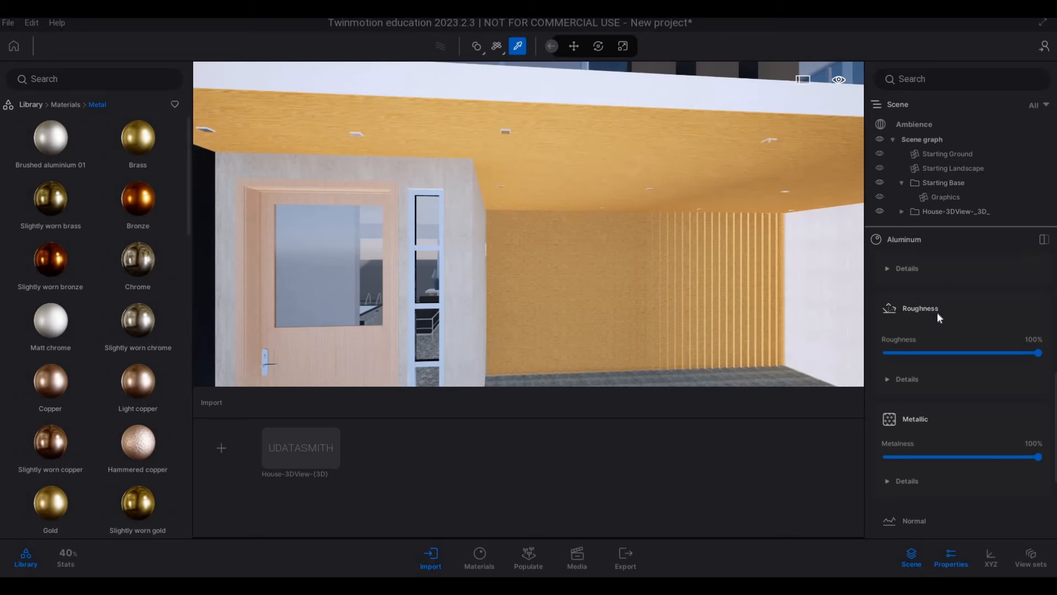
Step: Change the color of the Aluminum material to gray 959595
scroll(937, 337, "up", 2)
scroll(948, 347, "up", 3)
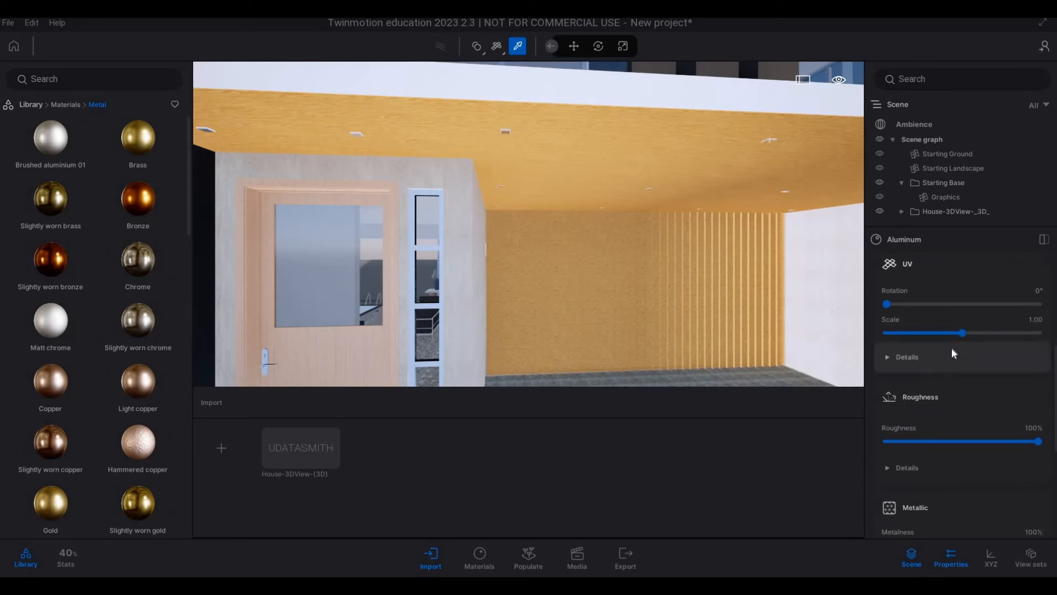
scroll(953, 344, "up", 4)
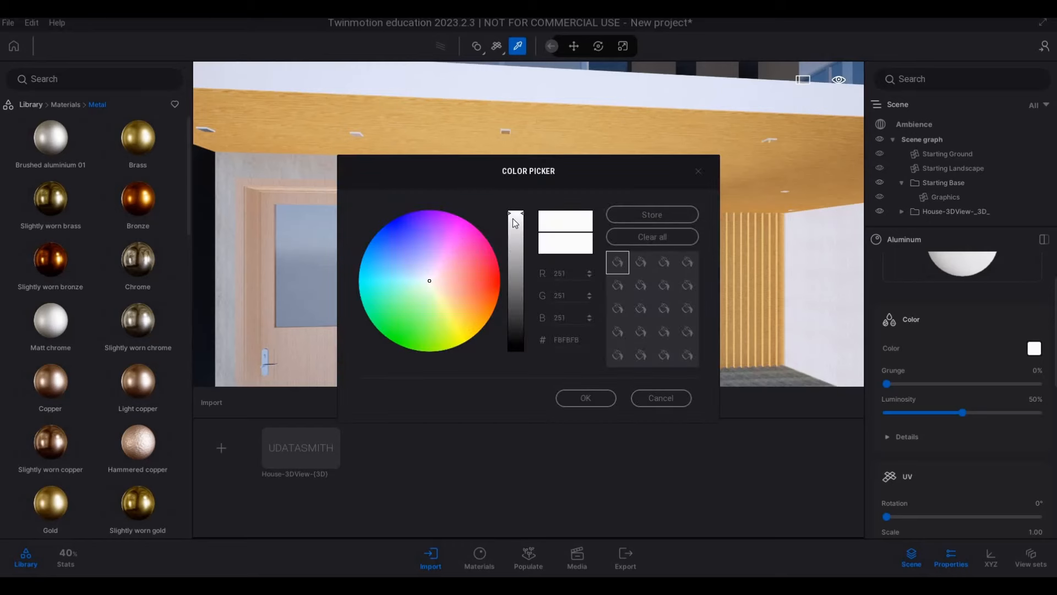
left_click_drag(516, 223, 512, 270)
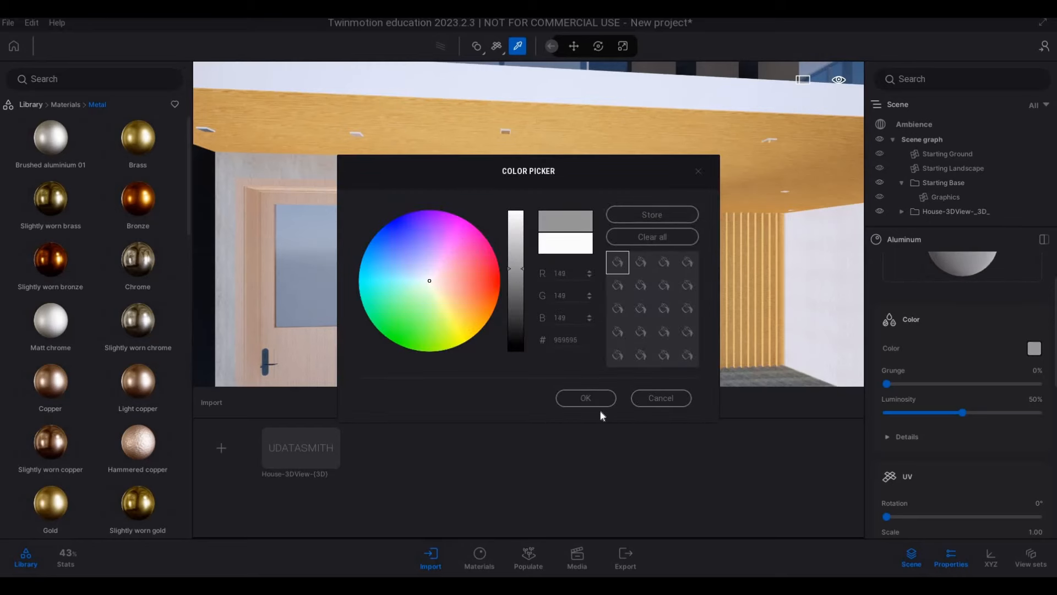
left_click(585, 397)
Step: Try applying the Aluminum material to a recessed ceiling light above the entrance, and undo it
key("s")
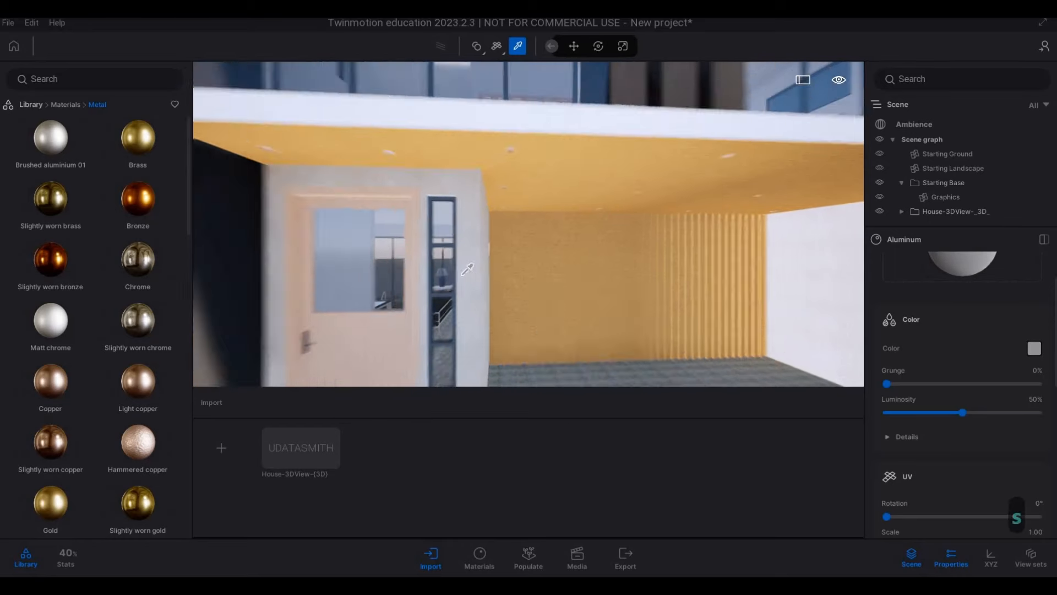
key("w")
key("w")
key("w")
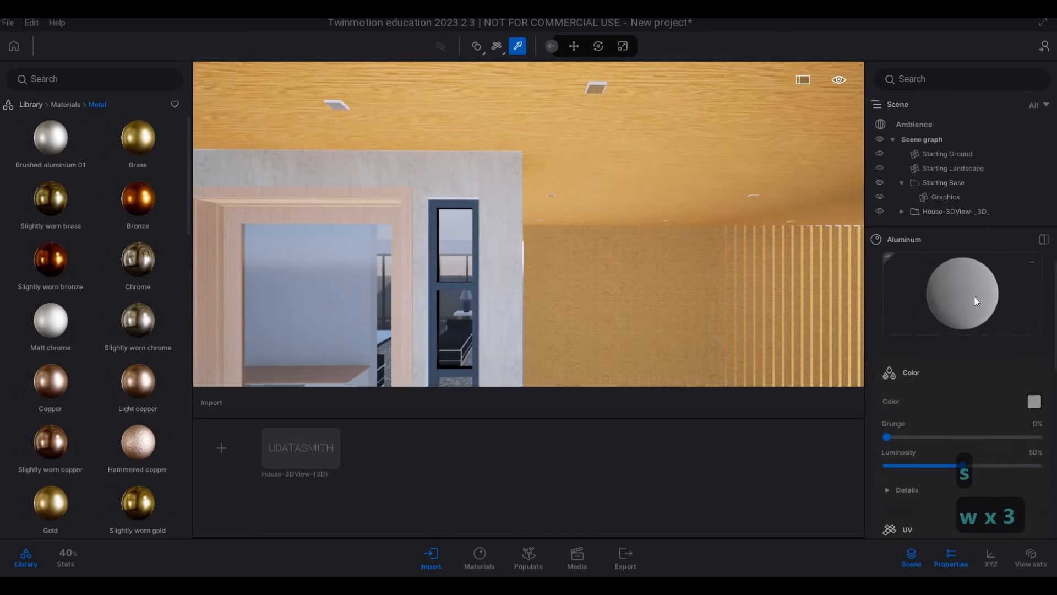
left_click_drag(972, 294, 606, 84)
key("s")
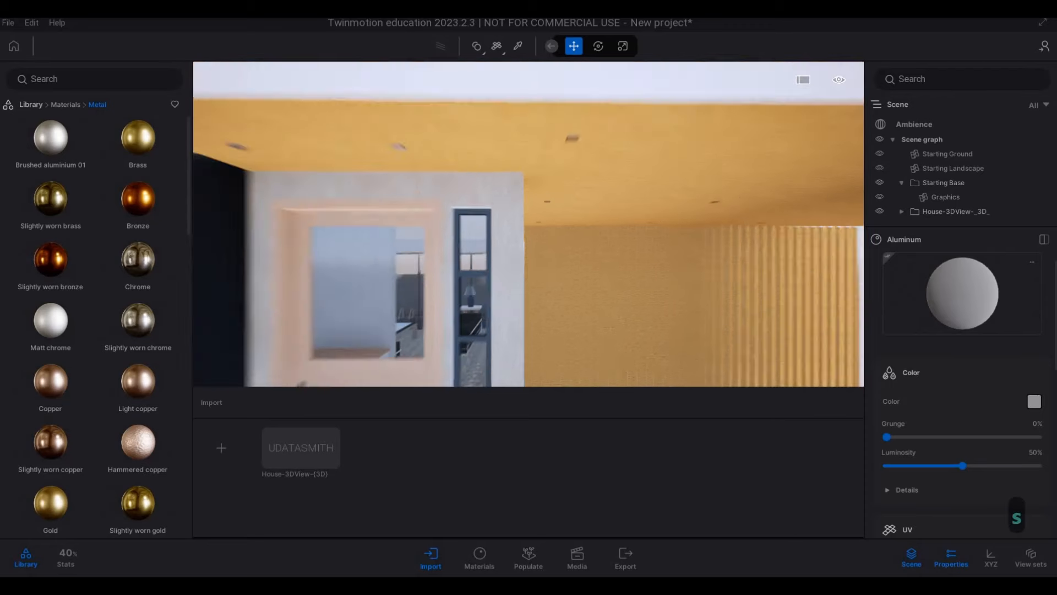
key("w")
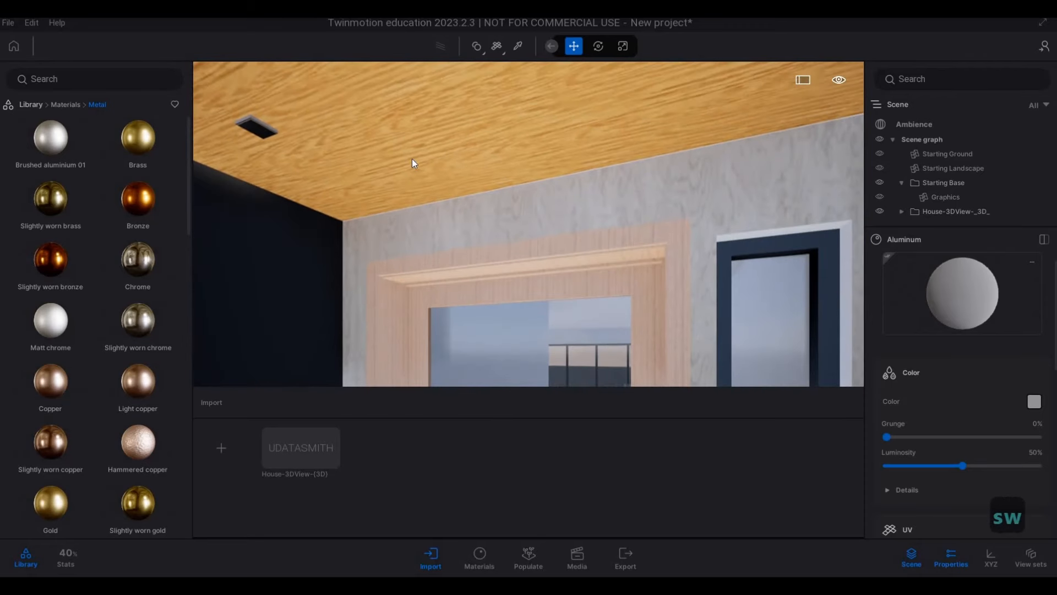
key("s")
key("ctrl+z")
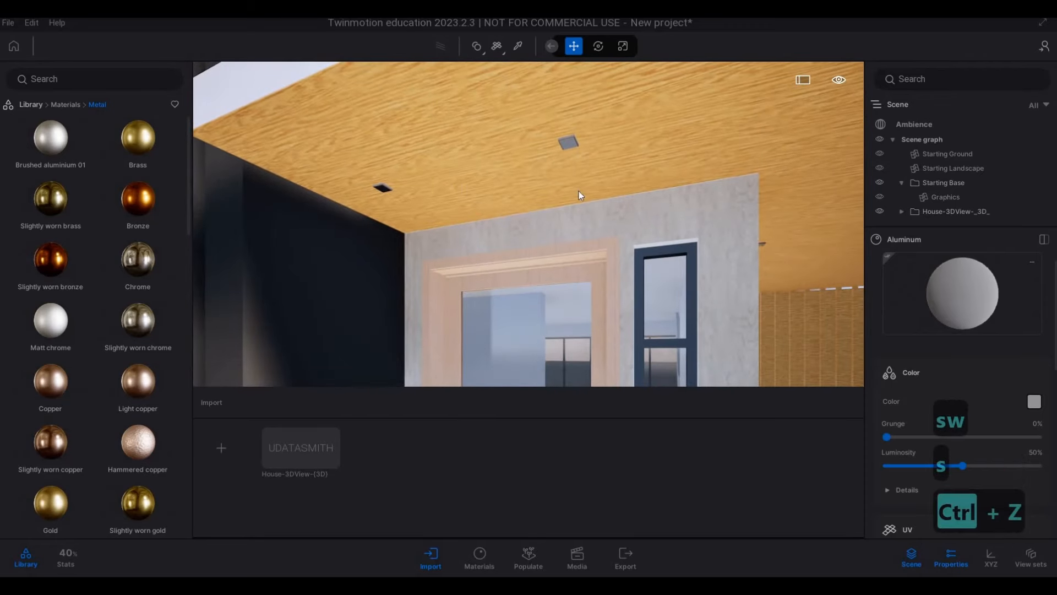
Step: Try the Aluminum material again on the ceiling light in front of the door, and undo that assignment
key("d")
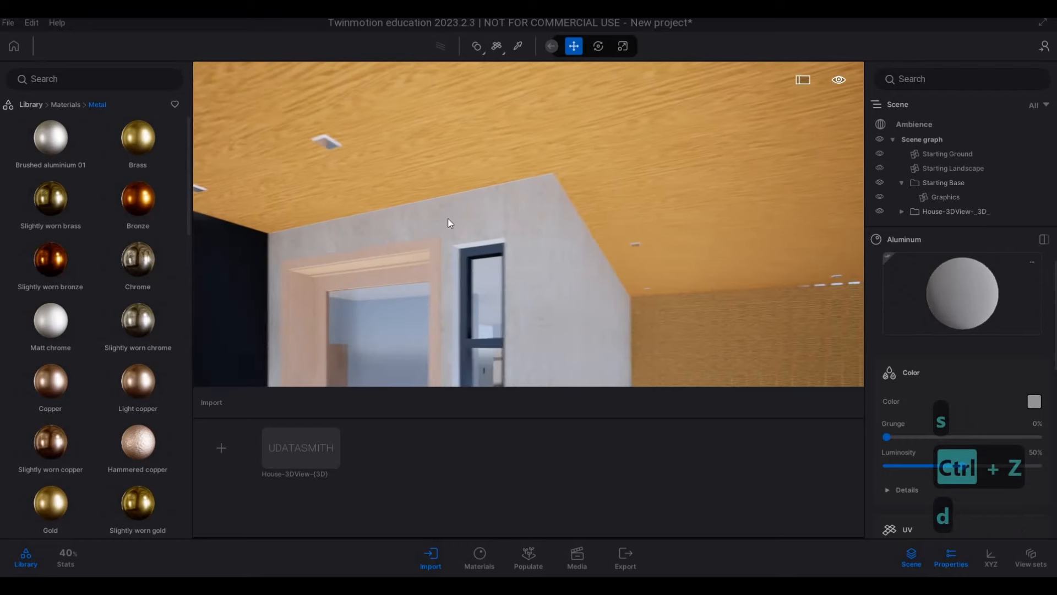
key("a")
key("w")
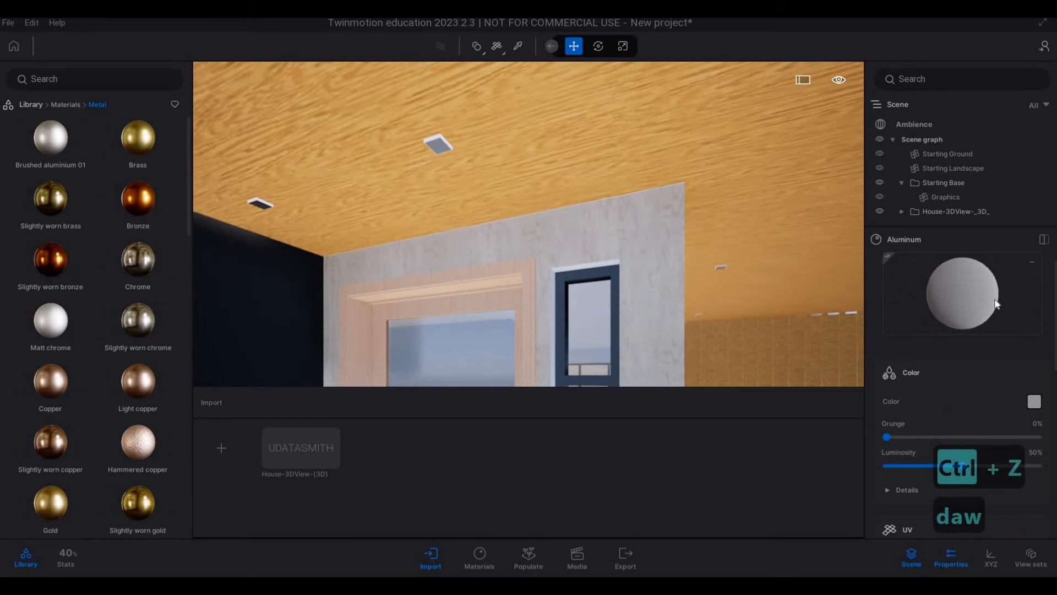
left_click_drag(924, 285, 441, 138)
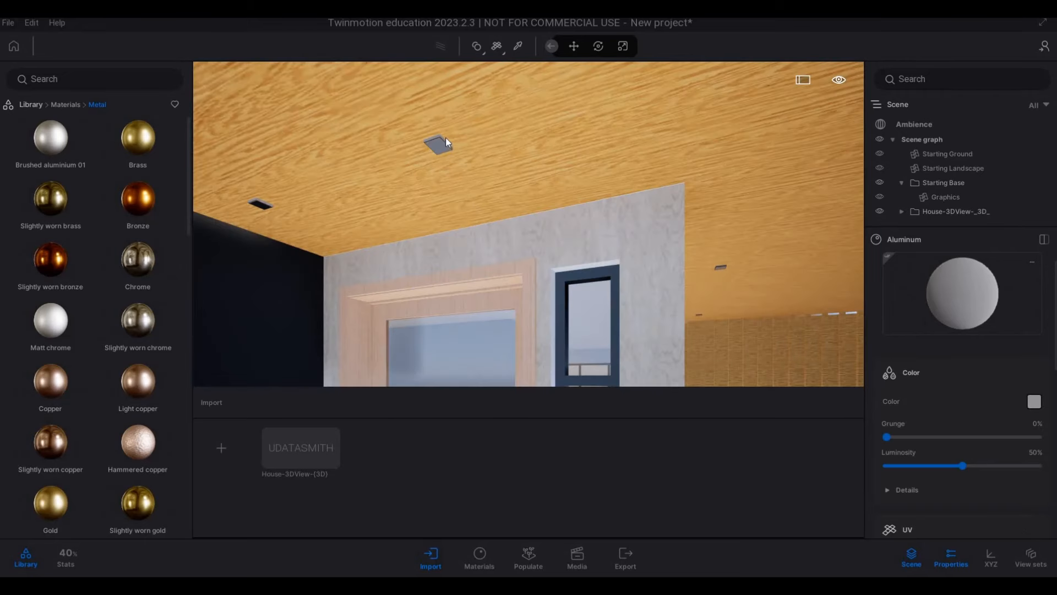
key("w")
key("a")
right_click_drag(434, 136, 483, 144)
key("s")
key("s")
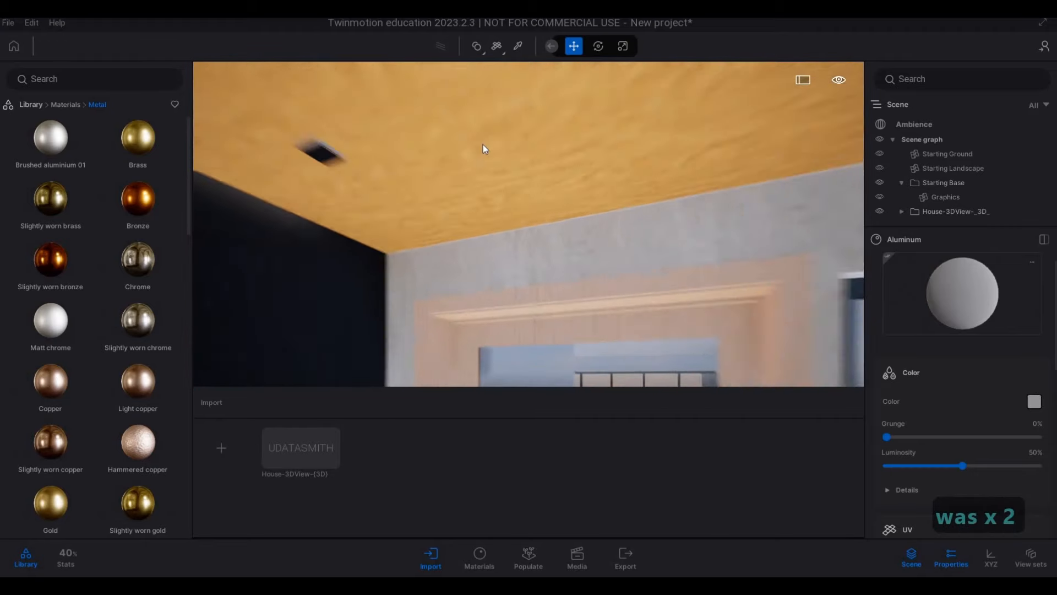
key("ctrl+z")
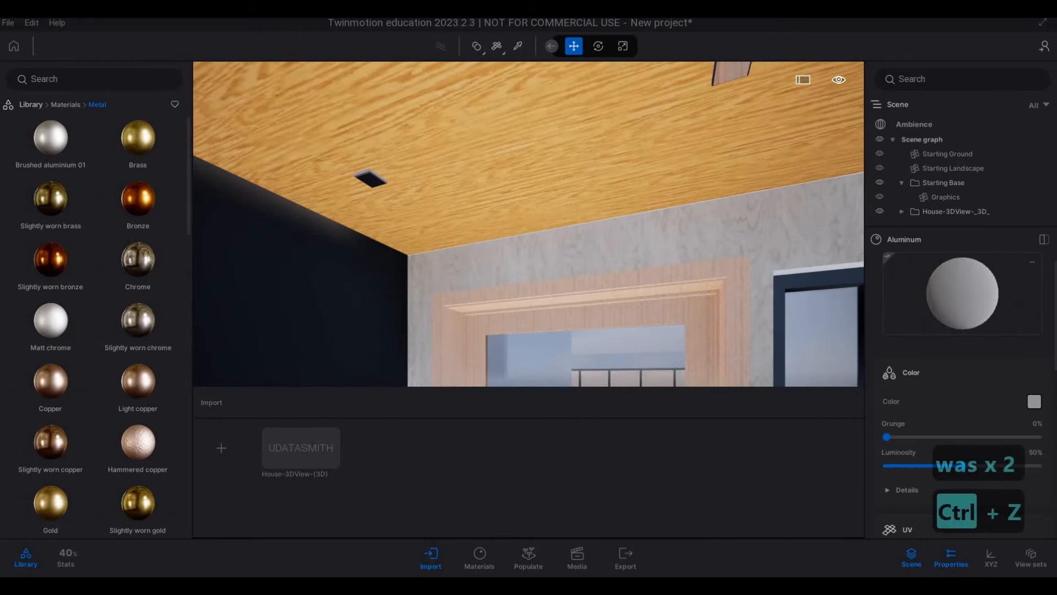
Step: Apply the Aluminum material to the frame of the ceiling light near the dark wall by the front door
right_click_drag(424, 174, 444, 178)
key("a")
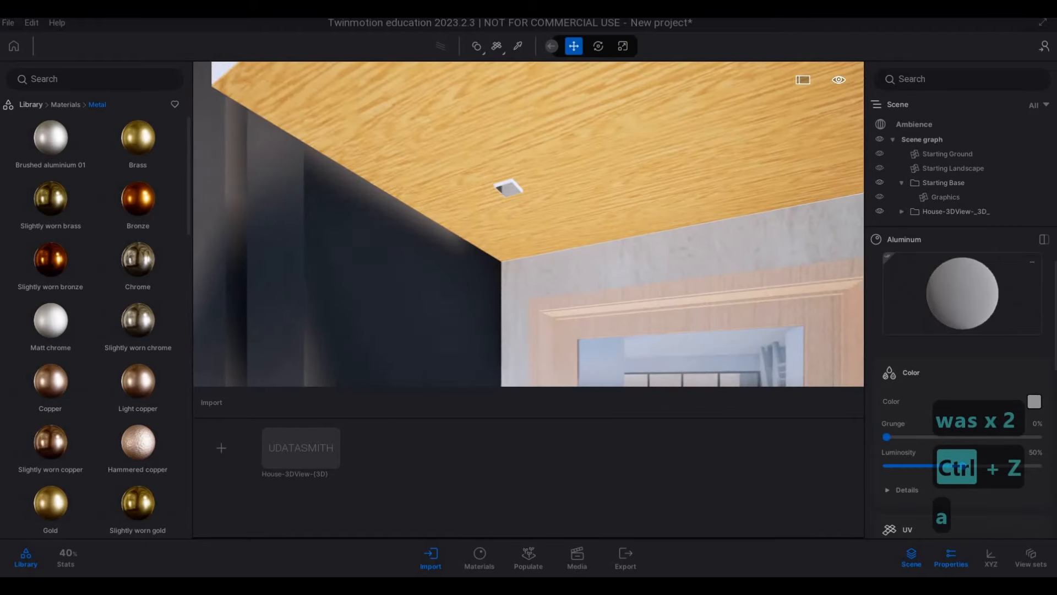
key("w")
key("s")
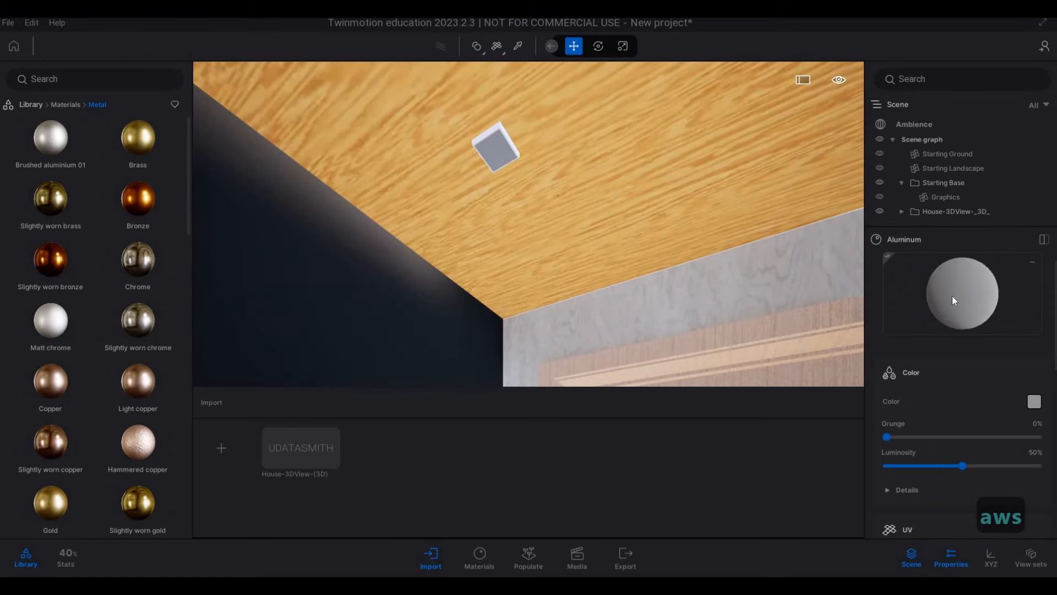
left_click(475, 144)
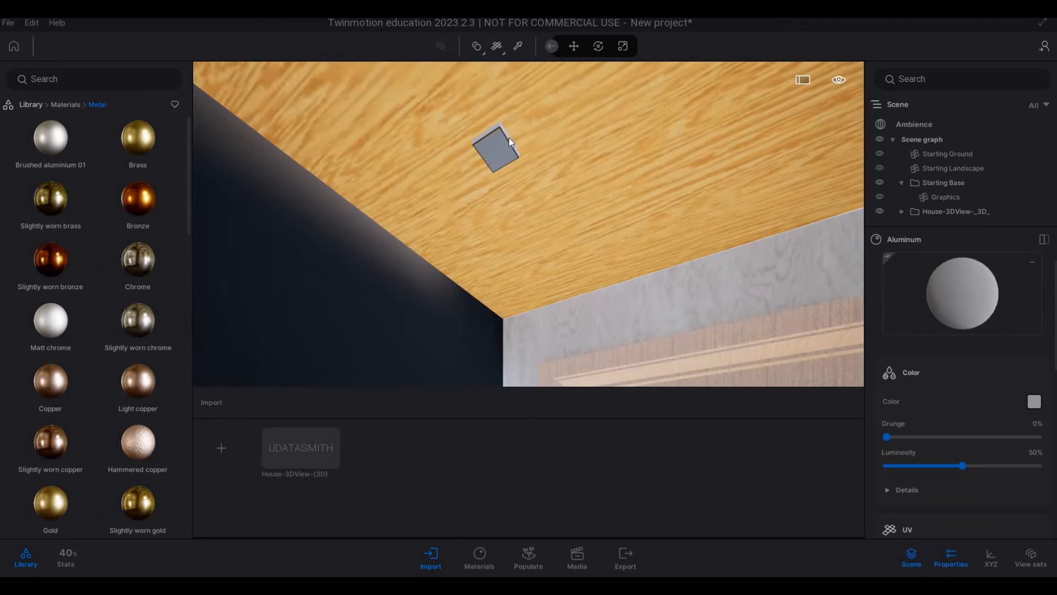
right_click_drag(509, 138, 523, 193)
key("s")
key("s")
key("w")
key("w")
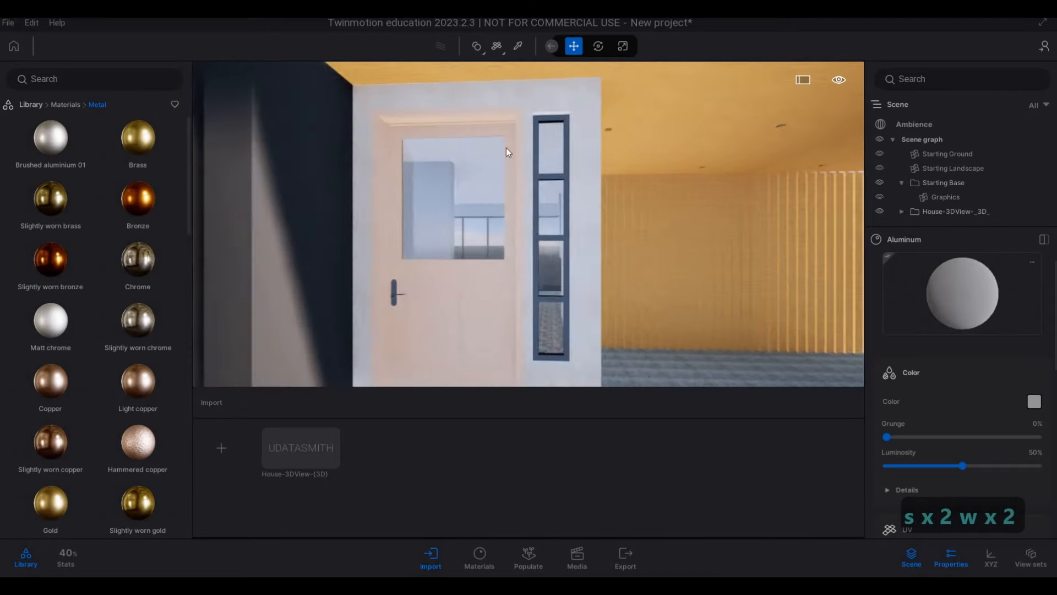
Step: Apply the Neon 01 material to the panel of the ceiling light near the dark wall by the front door
key("a")
right_click_drag(499, 141, 5, 131)
key("w")
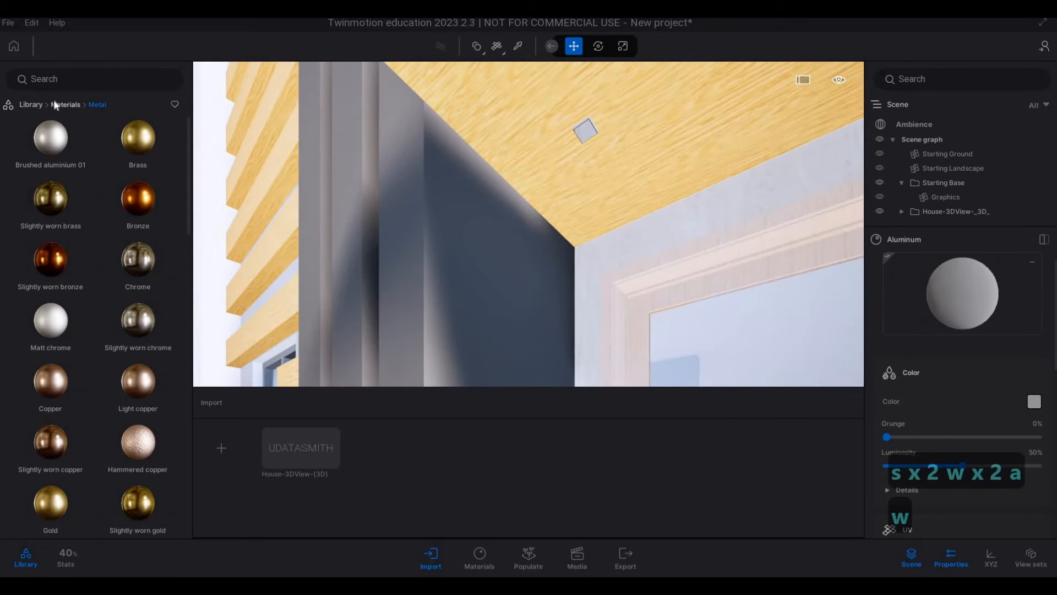
left_click(55, 104)
scroll(66, 456, "down", 3)
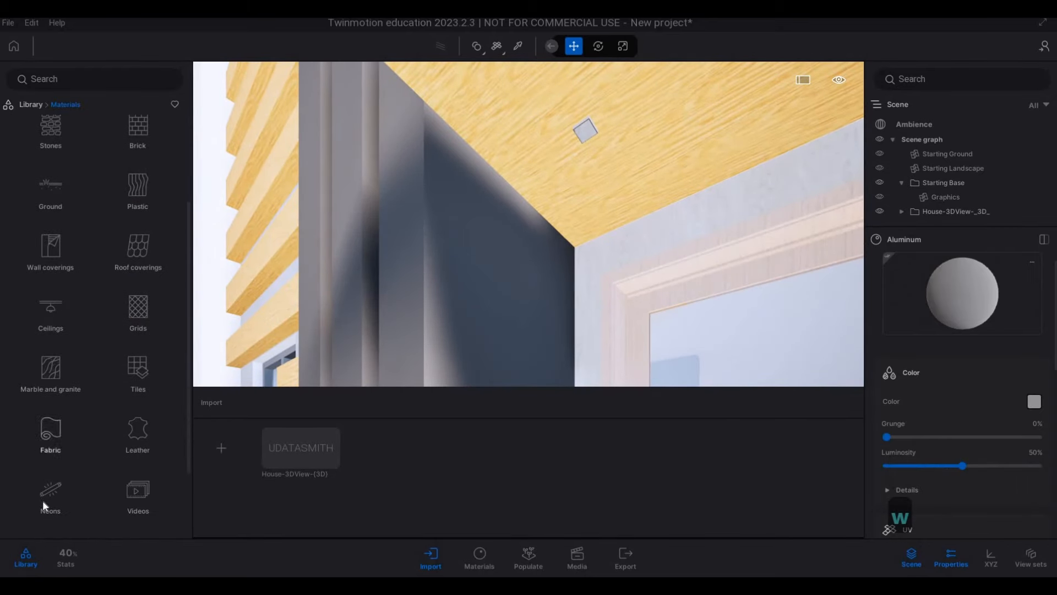
left_click(46, 497)
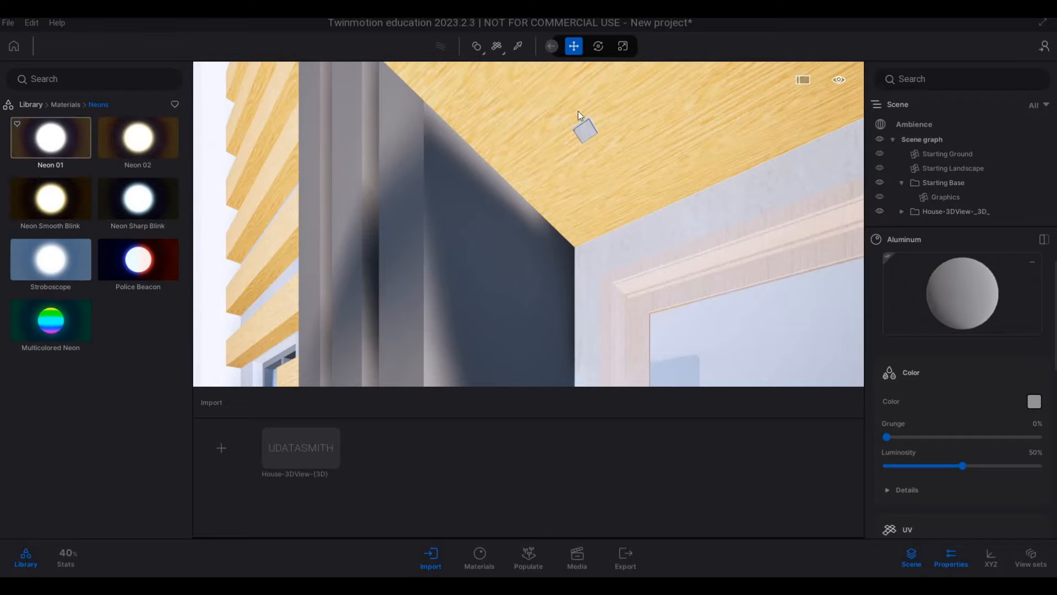
left_click_drag(578, 111, 586, 128)
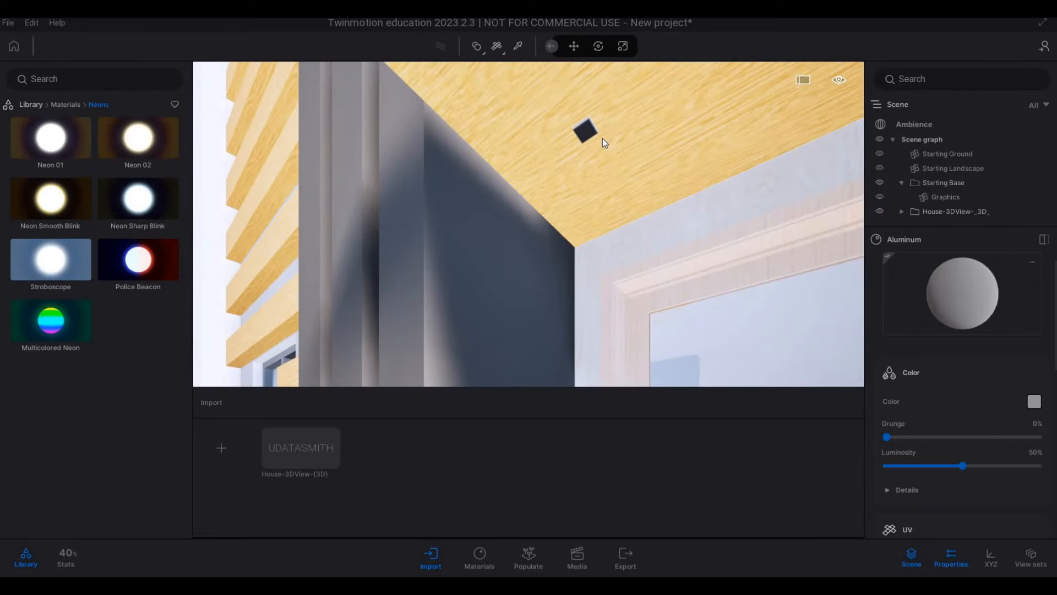
Step: Sample the material of the ceiling light's panel and raise the Neon 01 glow to about 2919.7 nit
key("d")
key("w")
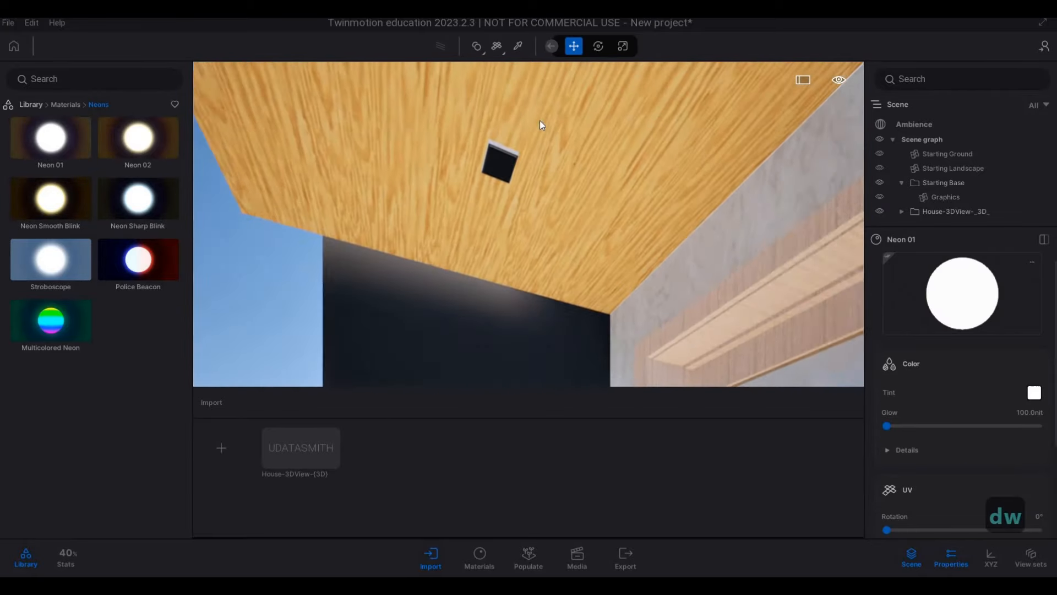
key("w")
key("w")
right_click_drag(482, 168, 521, 192)
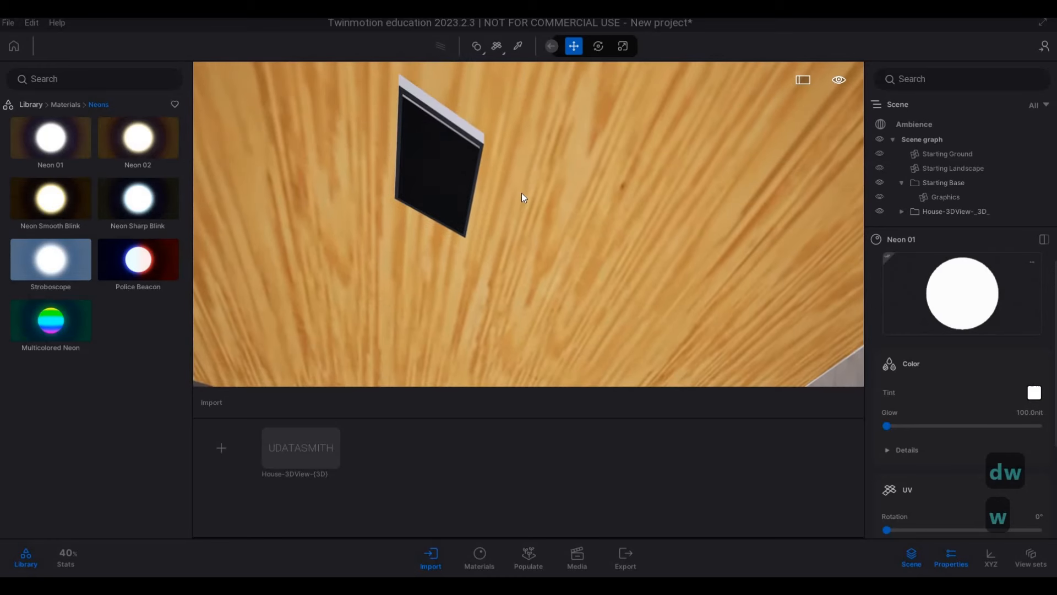
left_click(518, 46)
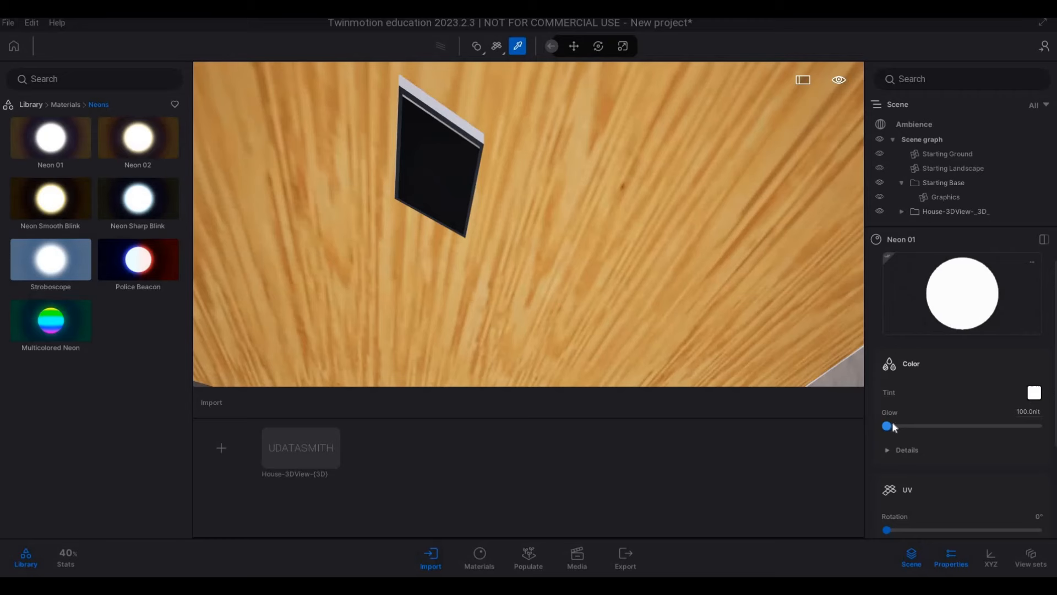
left_click_drag(886, 424, 892, 425)
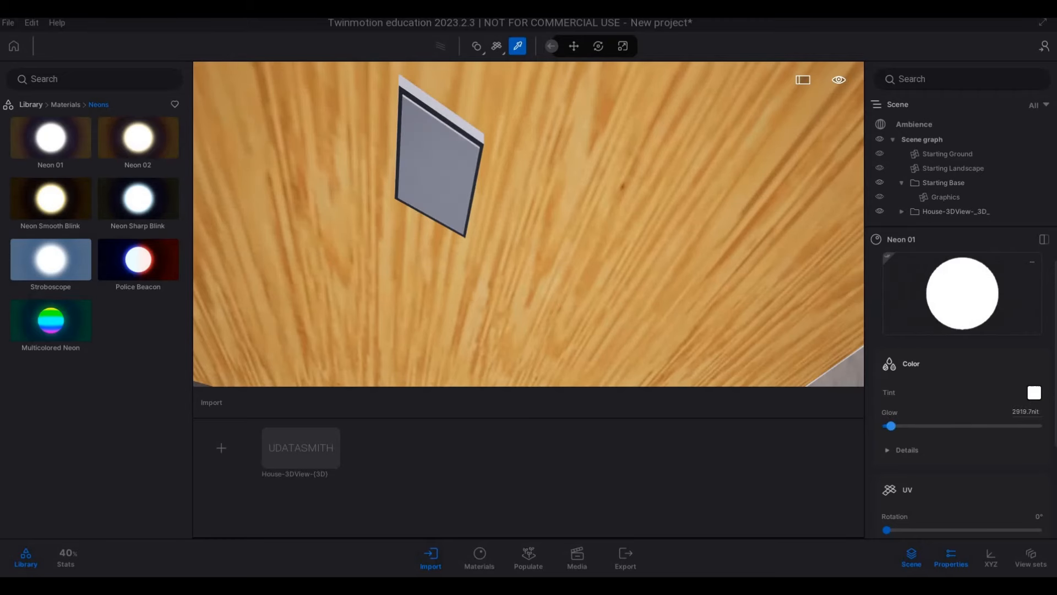
Step: Check the entrance ceiling lights from outside and raise the Neon 01 glow to about 18978.1 nit
key("s")
key("s")
key("s")
key("s")
key("s")
key("a")
key("q")
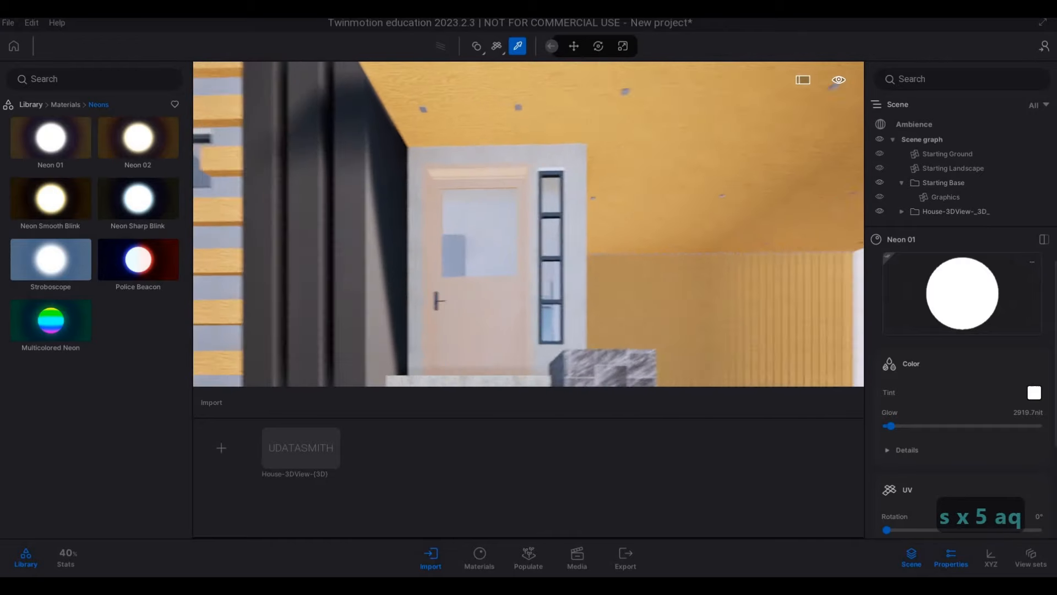
key("a")
key("s")
key("s")
key("w")
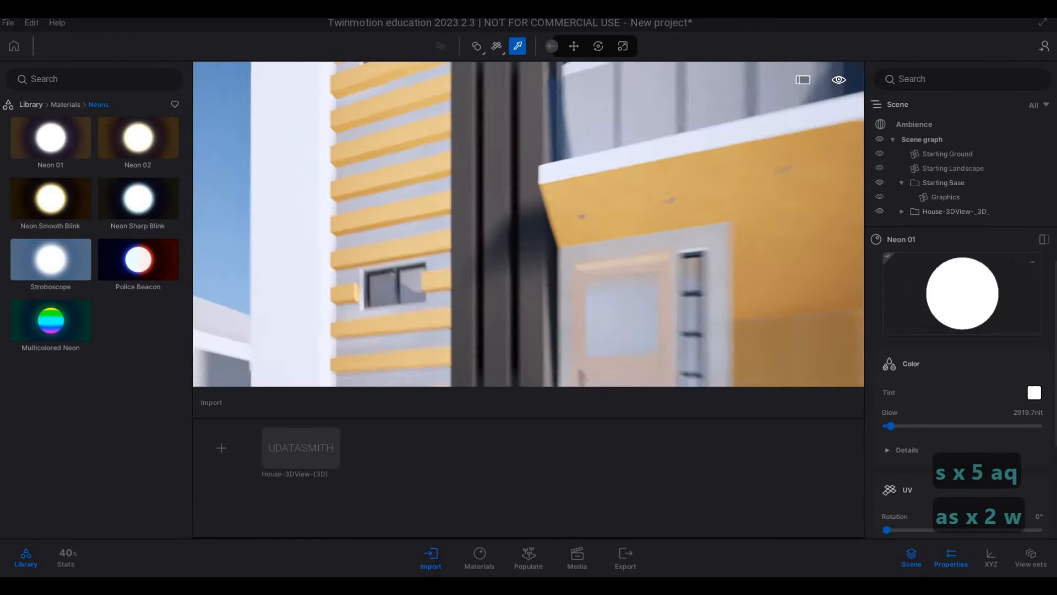
key("w")
key("d")
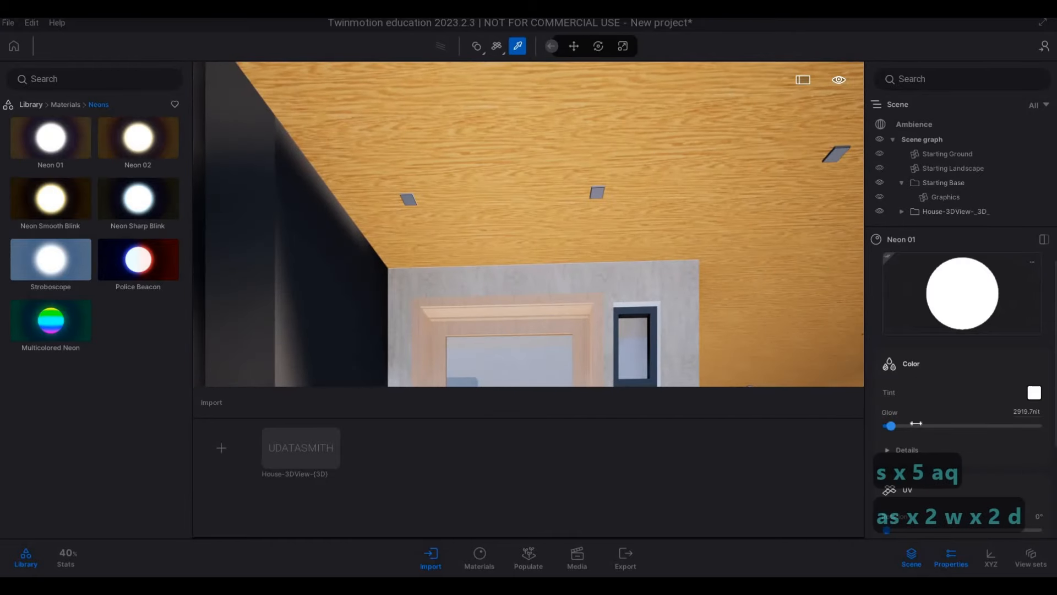
left_click_drag(904, 425, 915, 426)
Step: Fine-tune the Neon 01 glow to about 18248.2 nit, judging the lights from in front of the house
key("s")
key("d")
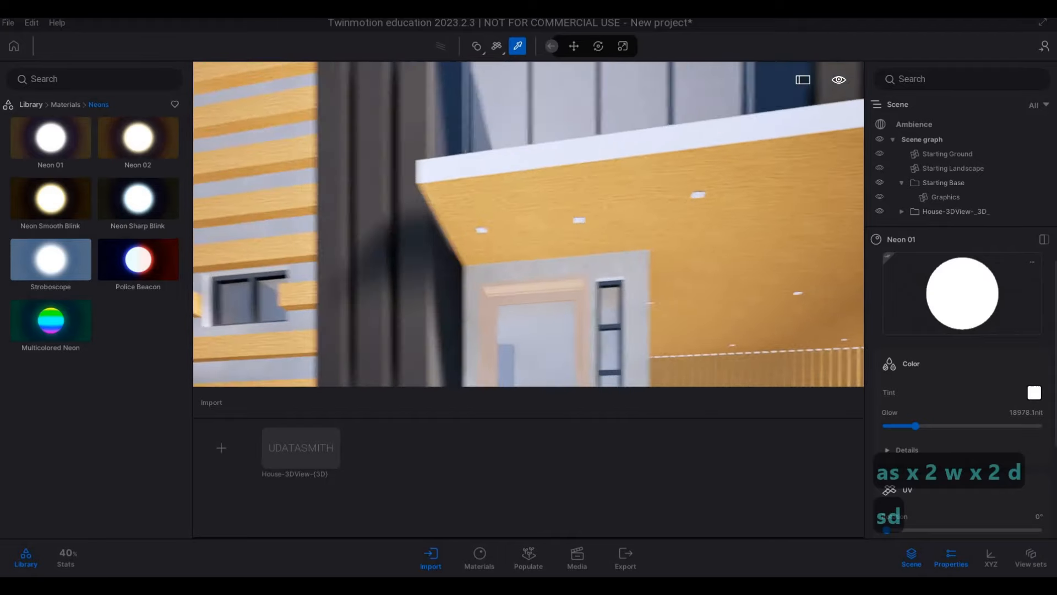
key("s")
key("q")
key("a")
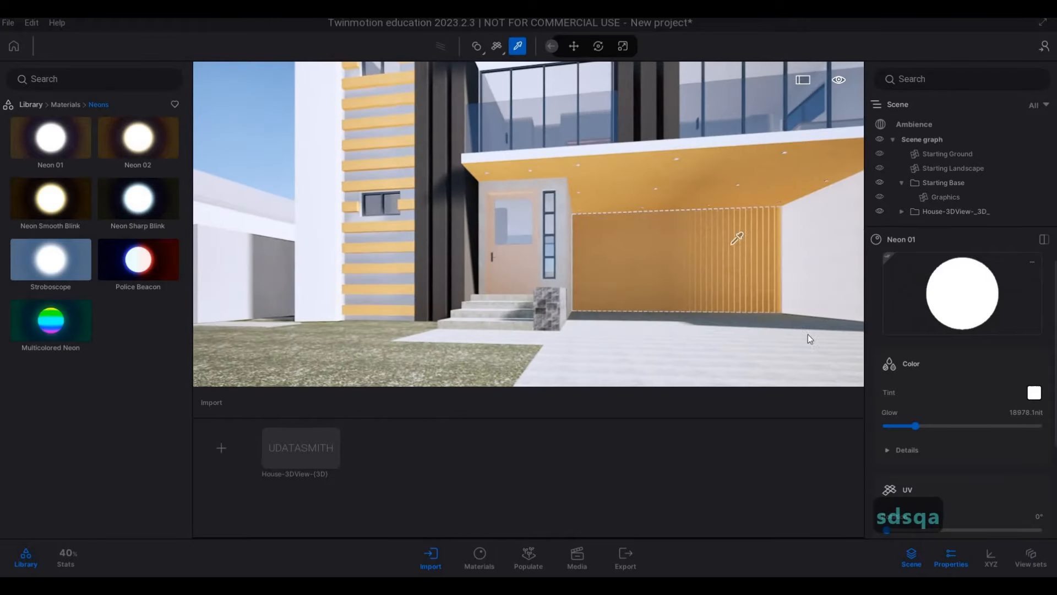
key("Escape")
key("Escape")
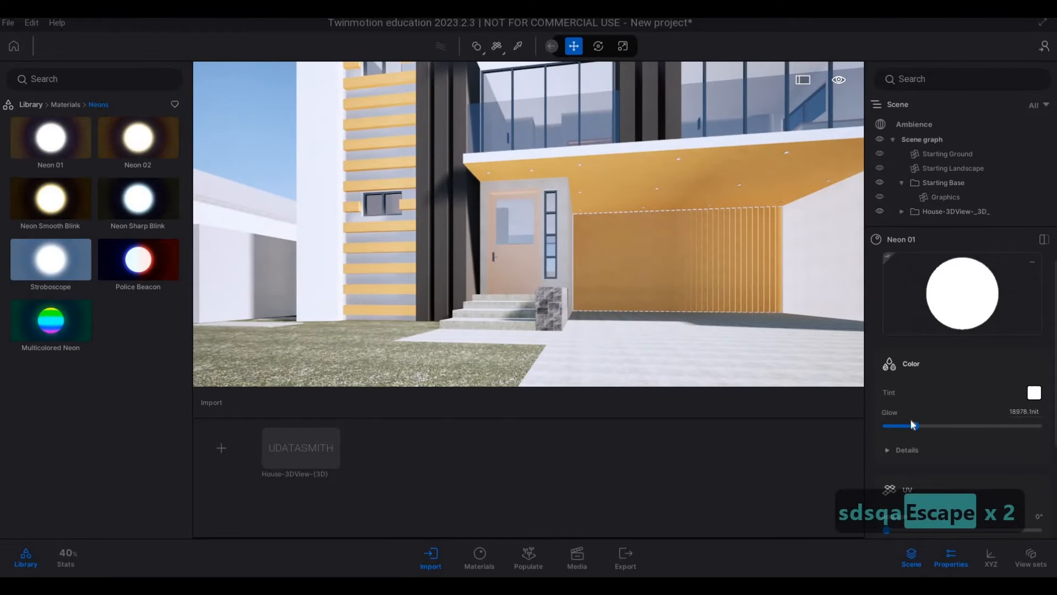
Step: Examine the glowing ceiling lights close up at the entrance and across the garage
key("w")
key("w")
key("w")
key("w")
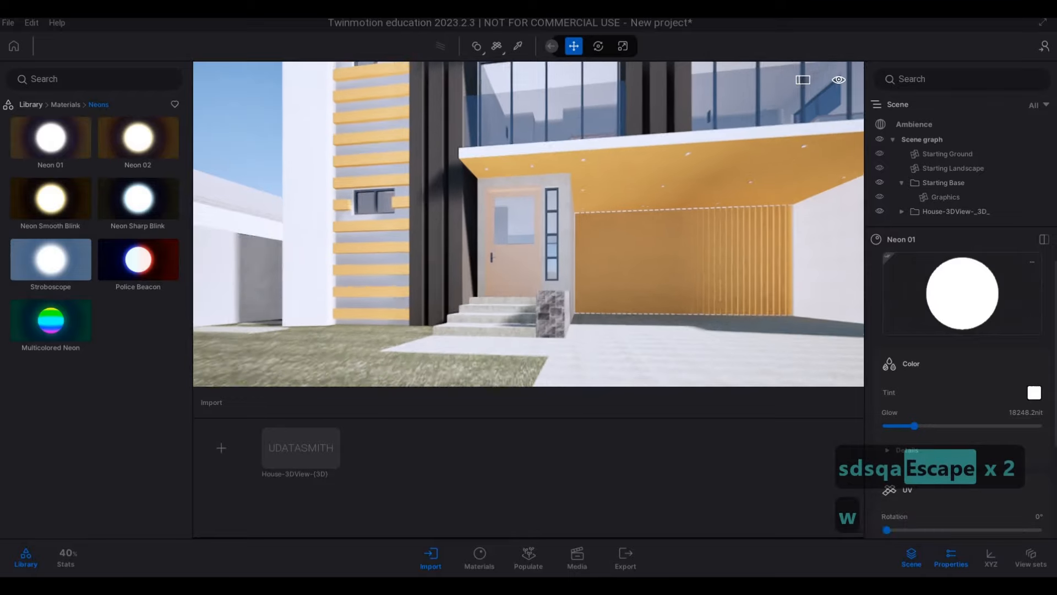
key("q")
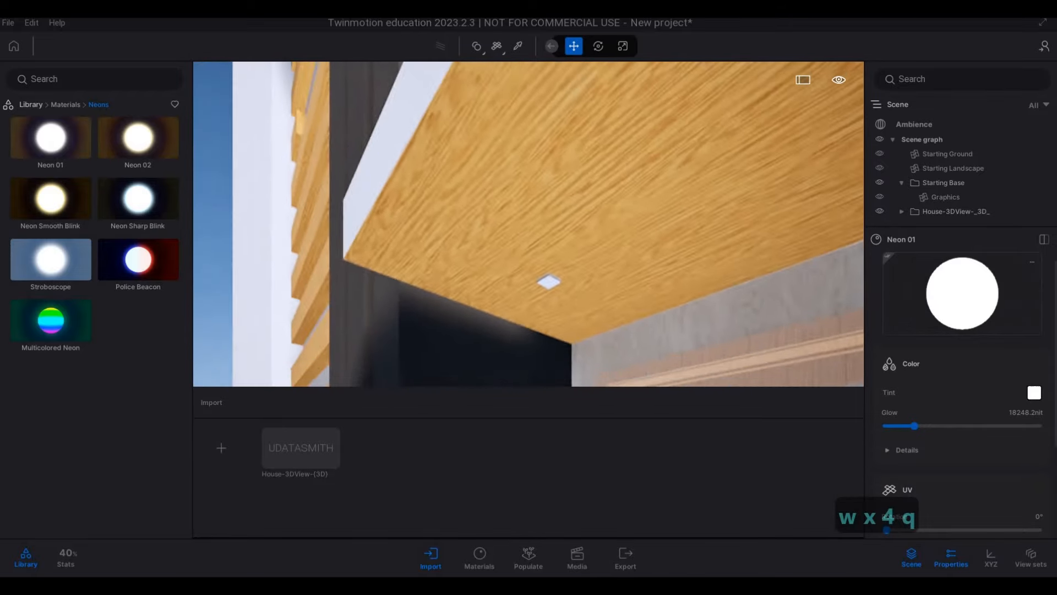
key("s")
key("d")
key("s")
key("s")
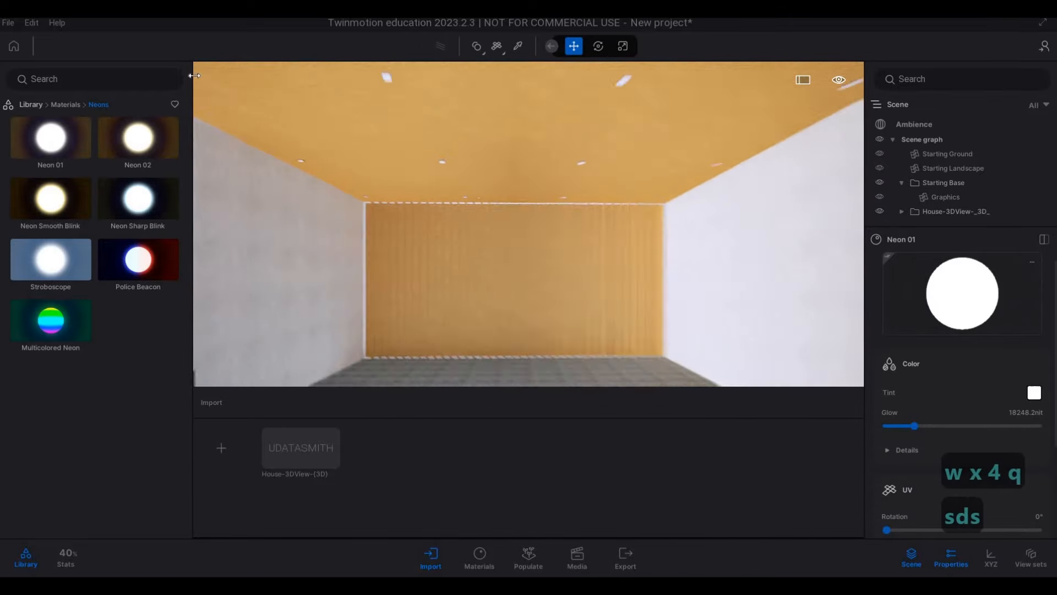
Step: Try the Mahogany 03 G wood material on the slatted wall at the back of the garage
key("a")
left_click(66, 105)
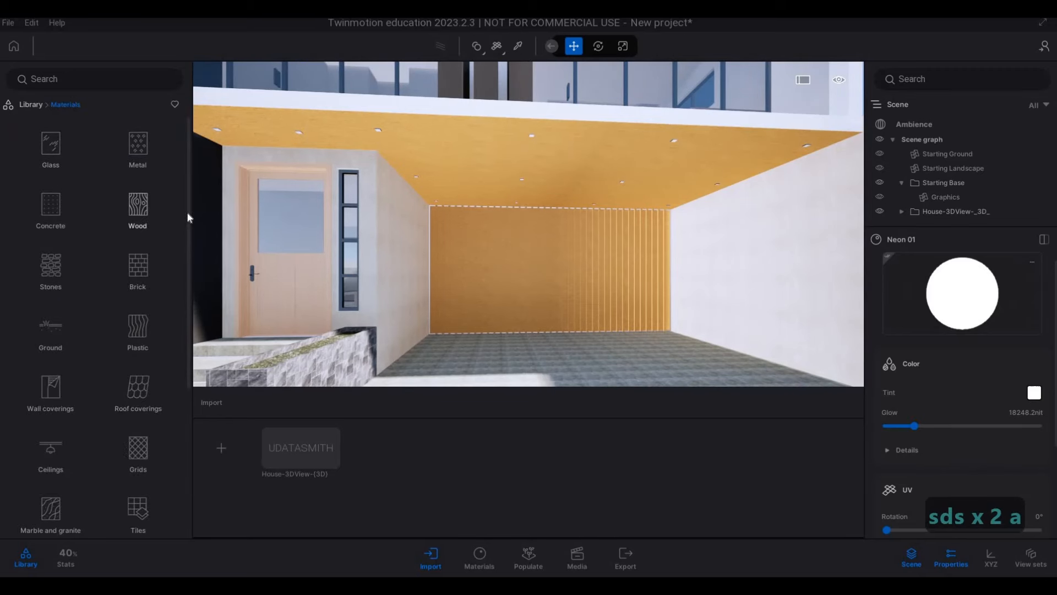
left_click(138, 208)
scroll(124, 362, "down", 8)
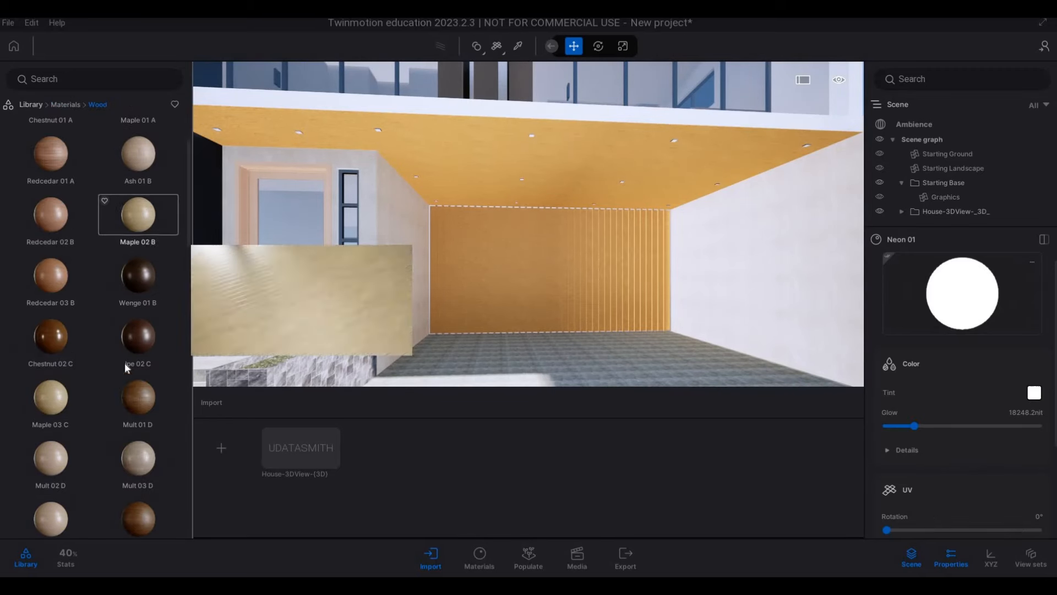
scroll(119, 367, "down", 5)
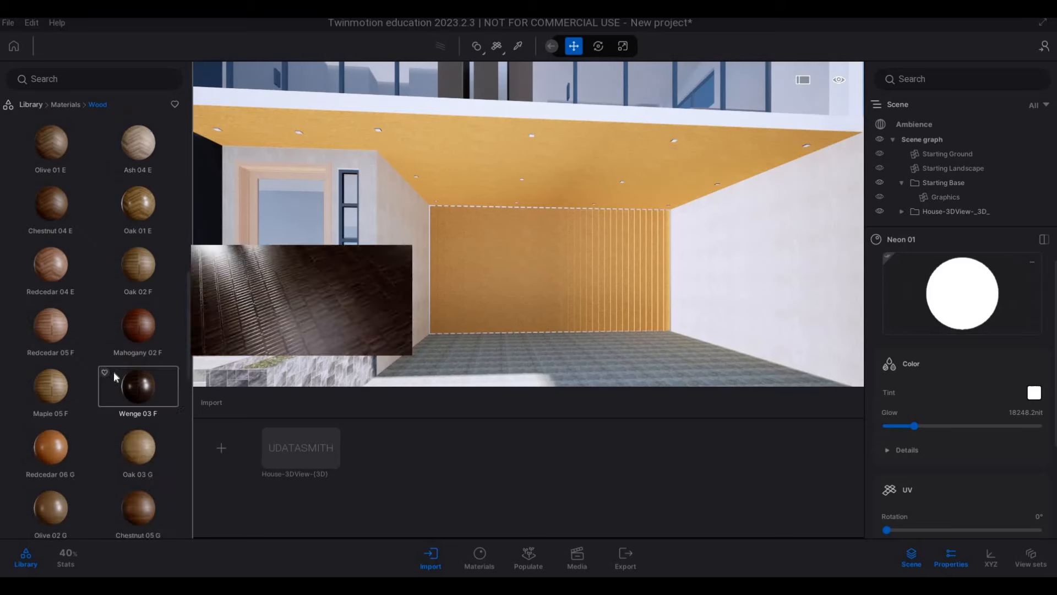
left_click_drag(64, 338, 564, 295)
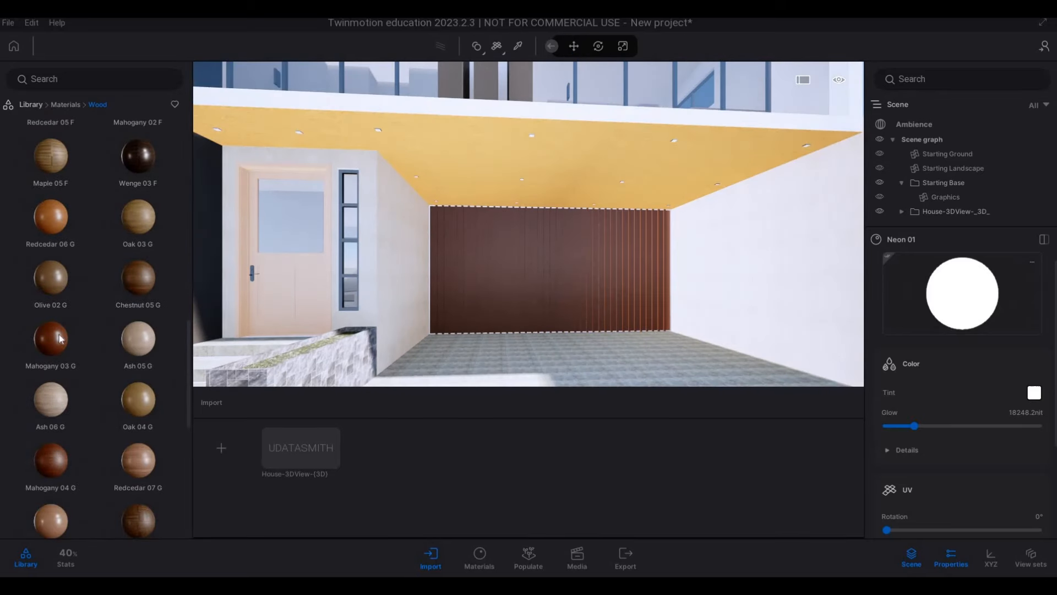
Step: Increase the UV scale of the Mahogany 03 G material on the garage's slatted wall to 4.02
left_click(614, 326)
key("w")
key("w")
key("w")
key("w")
key("w")
key("w")
key("w")
key("w")
key("w")
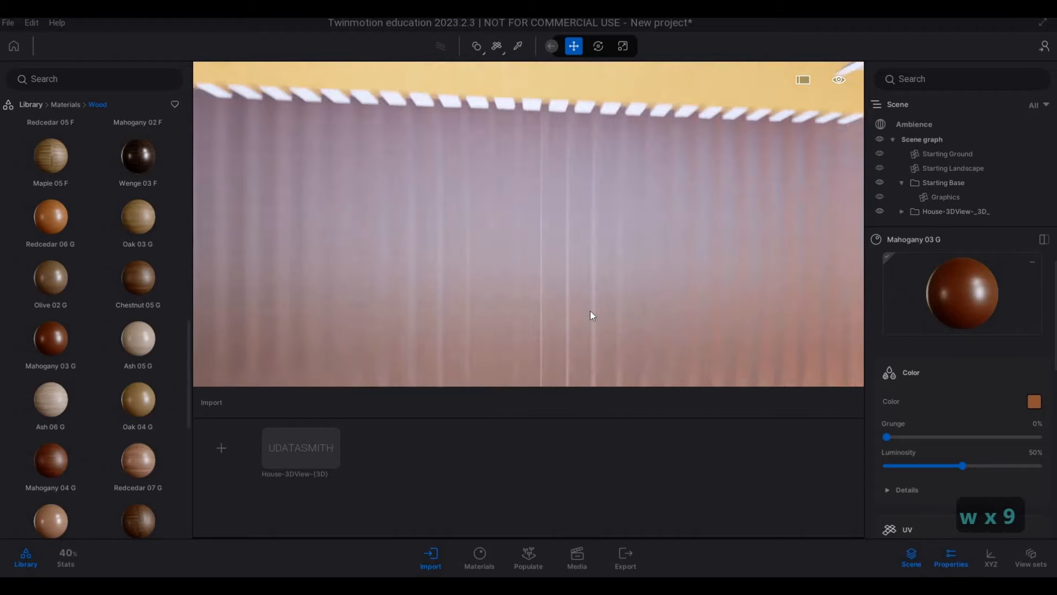
key("s")
key("s")
key("e")
key("s")
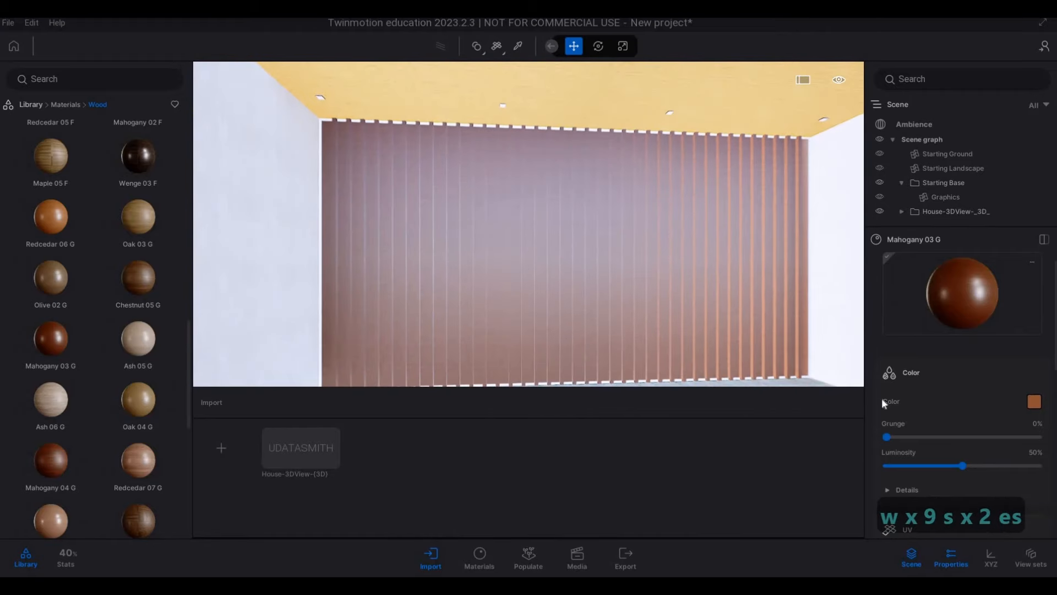
scroll(942, 451, "down", 4)
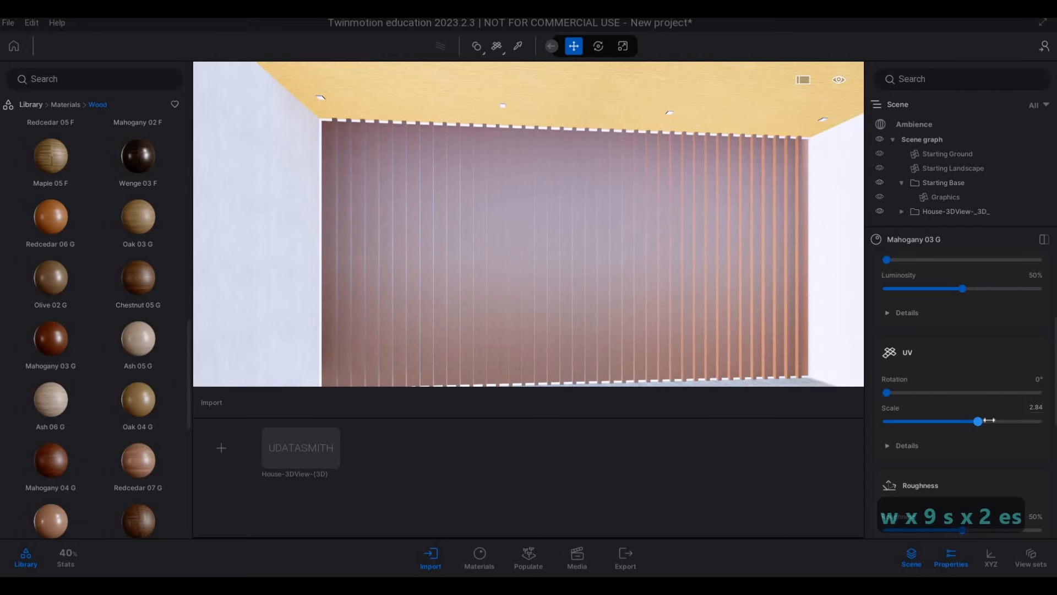
left_click_drag(989, 420, 999, 421)
Step: Replace the slatted garage wall's material with Redcedar 06 G and set its UV scale to 2.51
key("d")
key("w")
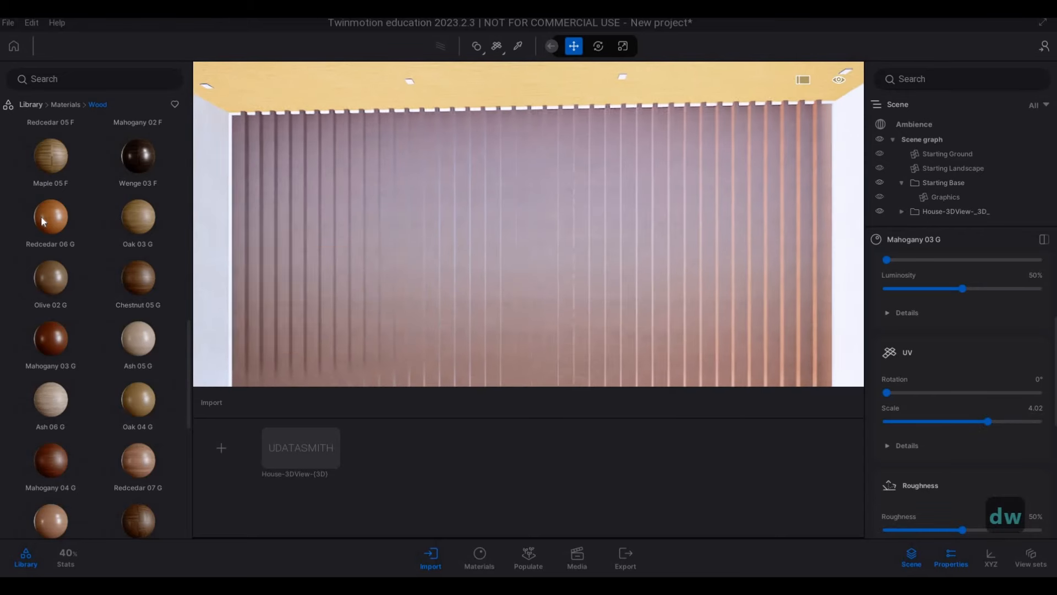
left_click_drag(46, 218, 1020, 380)
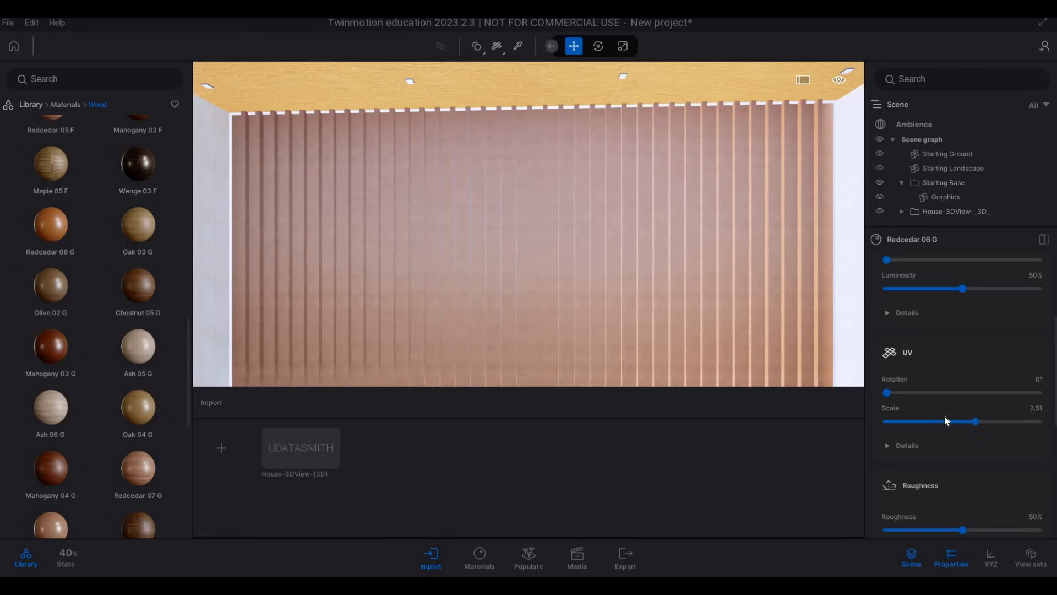
scroll(944, 416, "down", 1)
scroll(944, 416, "down", 2)
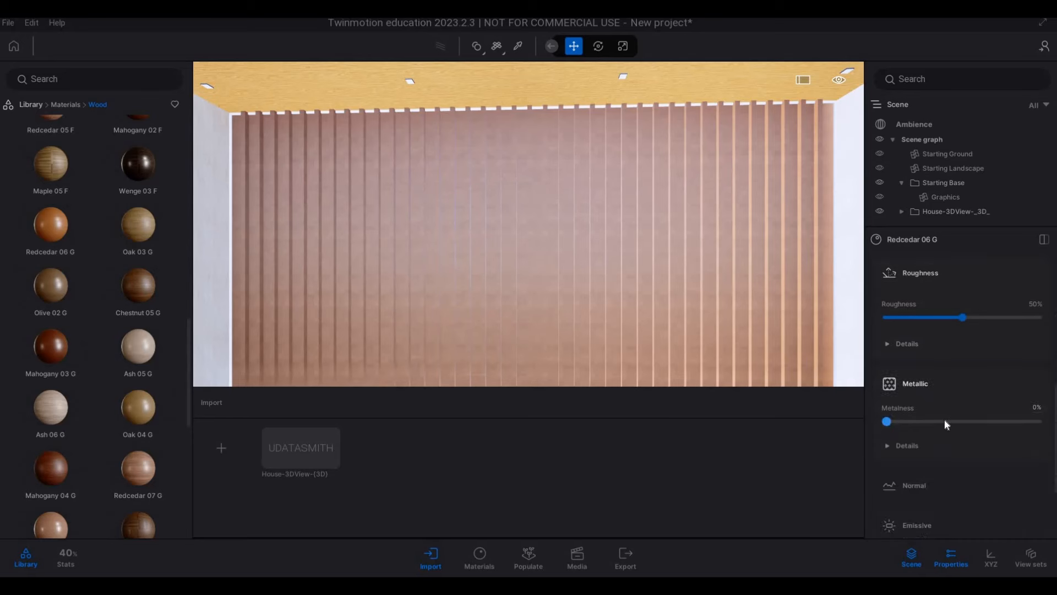
Step: Rotate the UV of the Redcedar 06 G material on the garage's slatted wall to 90°
scroll(944, 418, "up", 4)
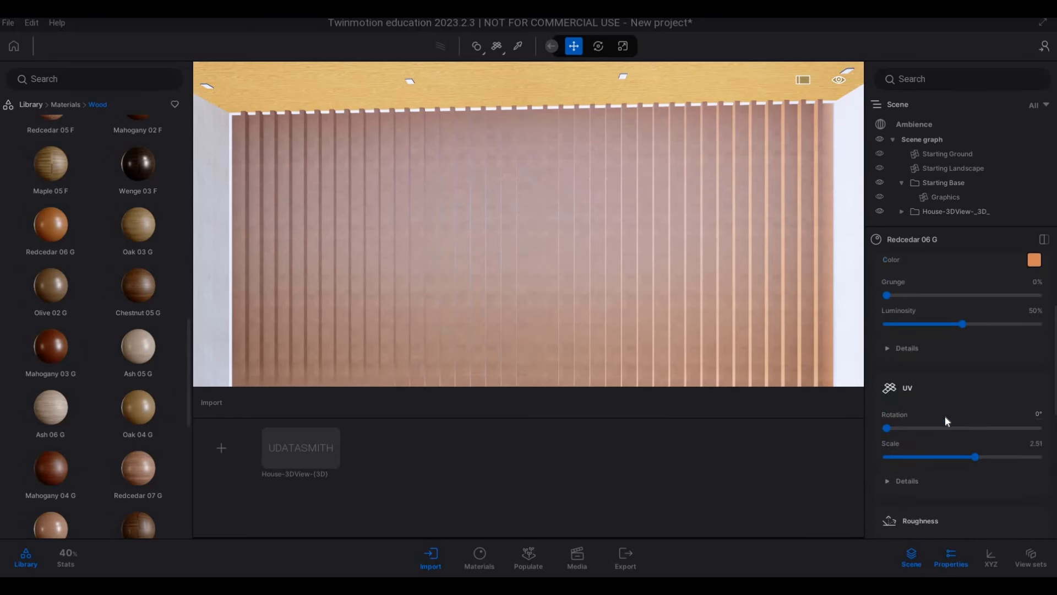
scroll(1002, 432, "down", 1)
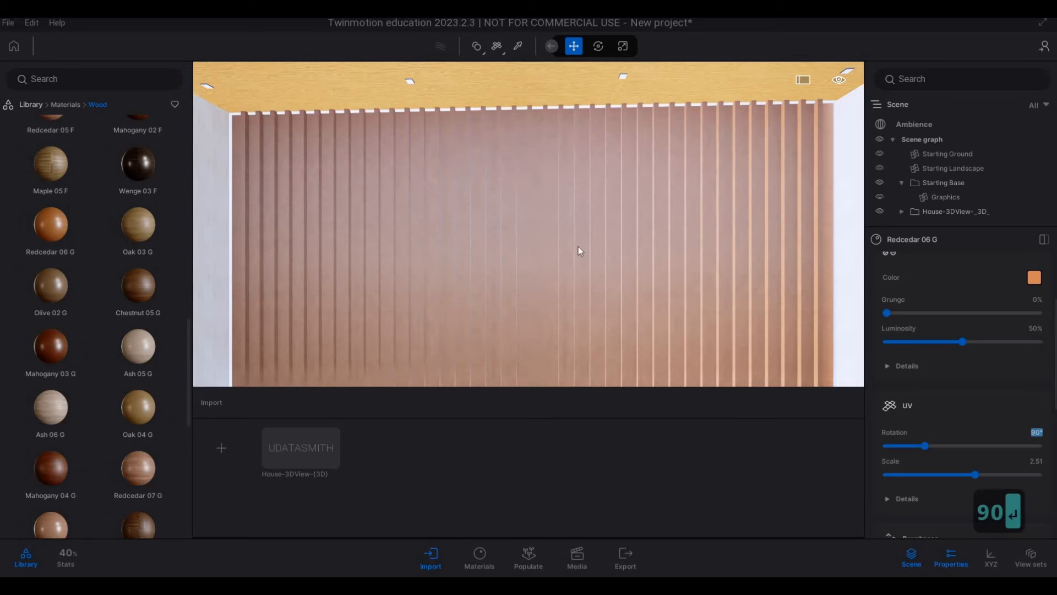
type("s")
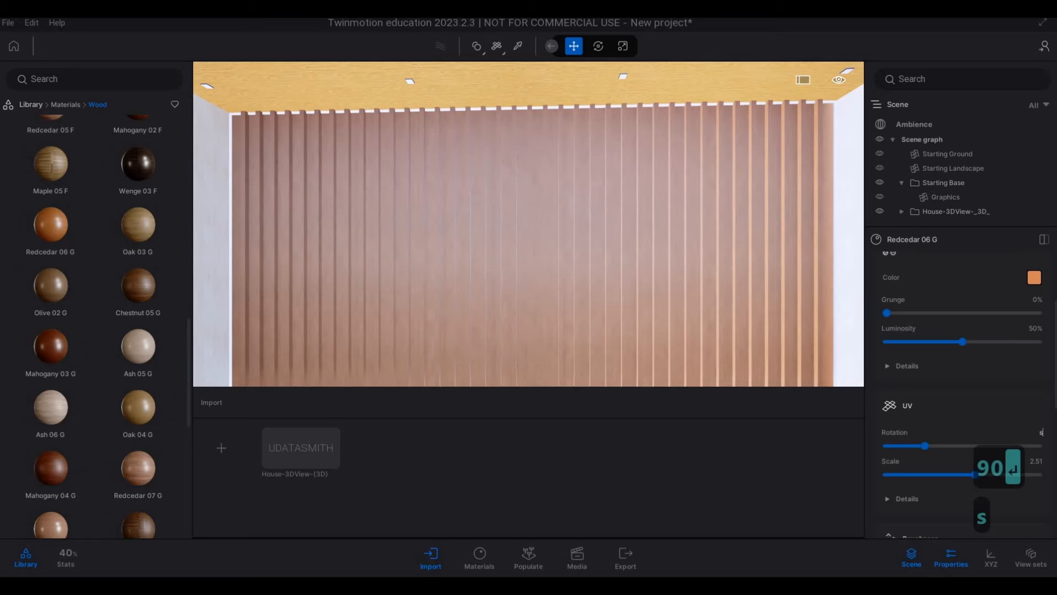
key("BackSpace")
type("90")
key("Return")
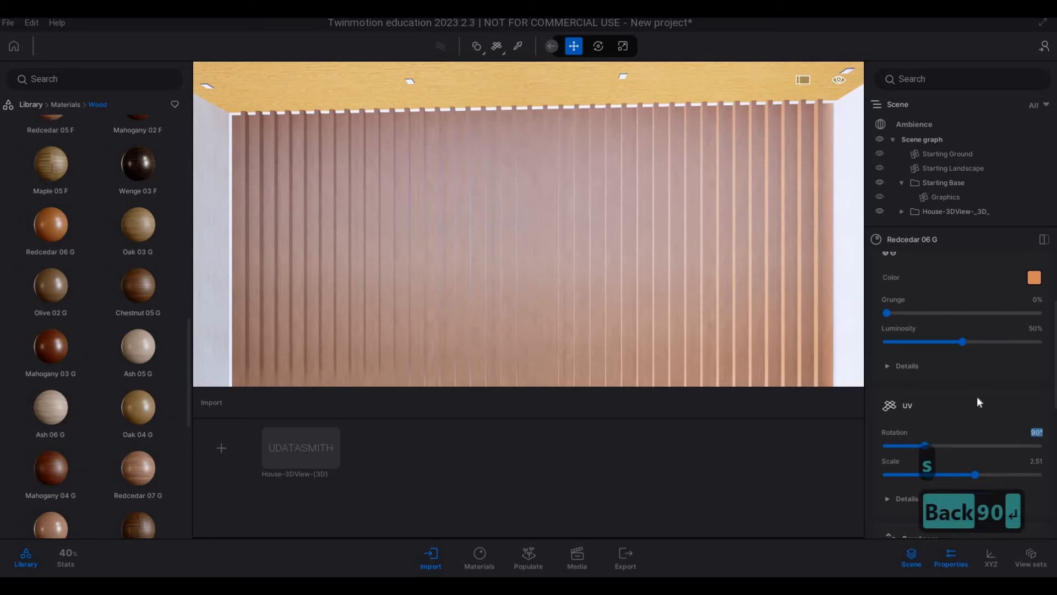
left_click(949, 399)
left_click(943, 409)
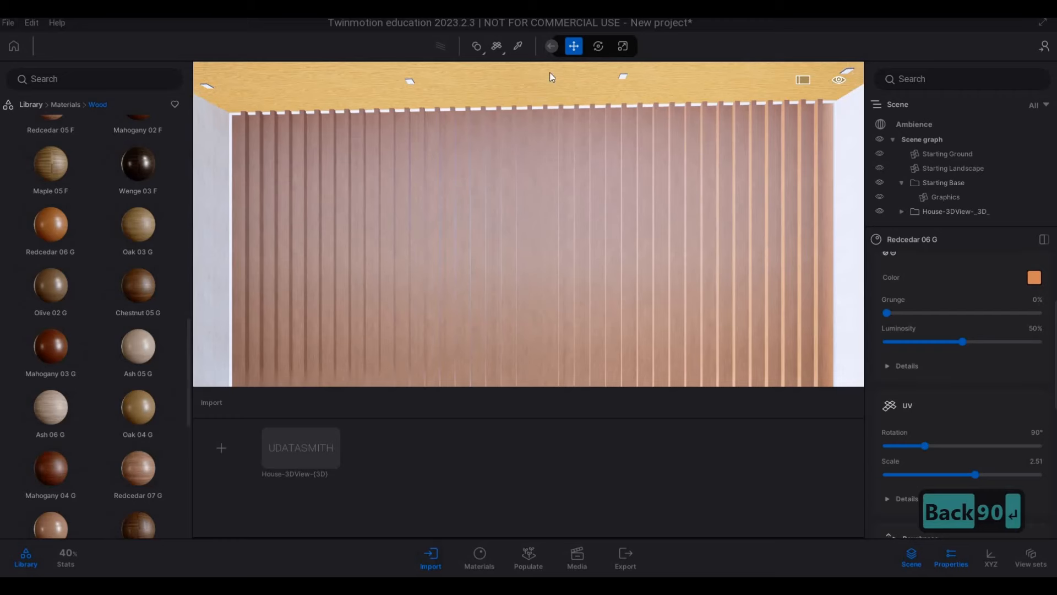
Step: Apply the adjusted Redcedar 06 G material to the wooden ceiling over the garage and entrance
key("s")
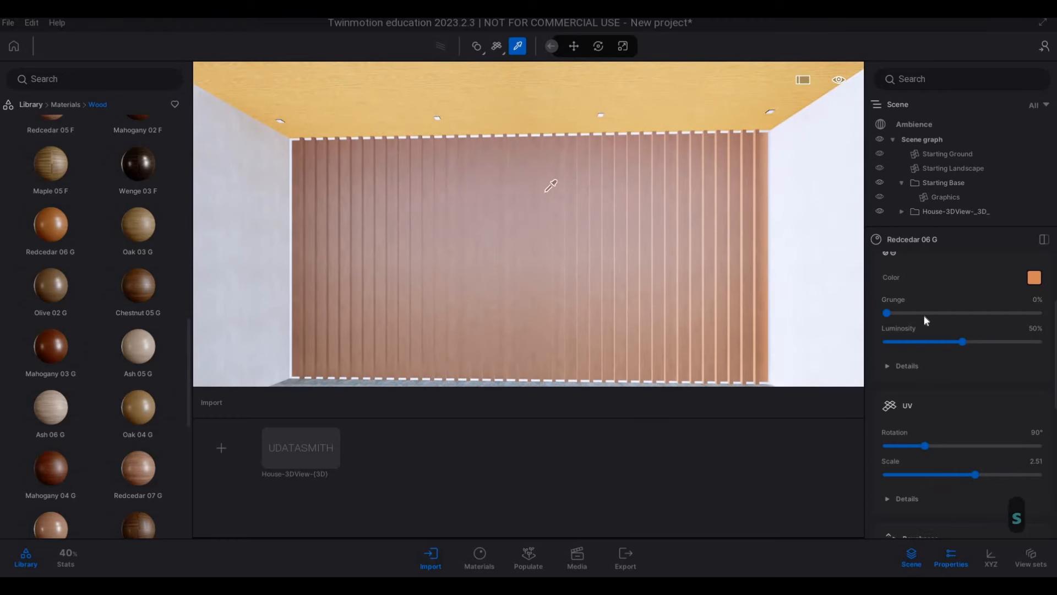
scroll(936, 324, "up", 3)
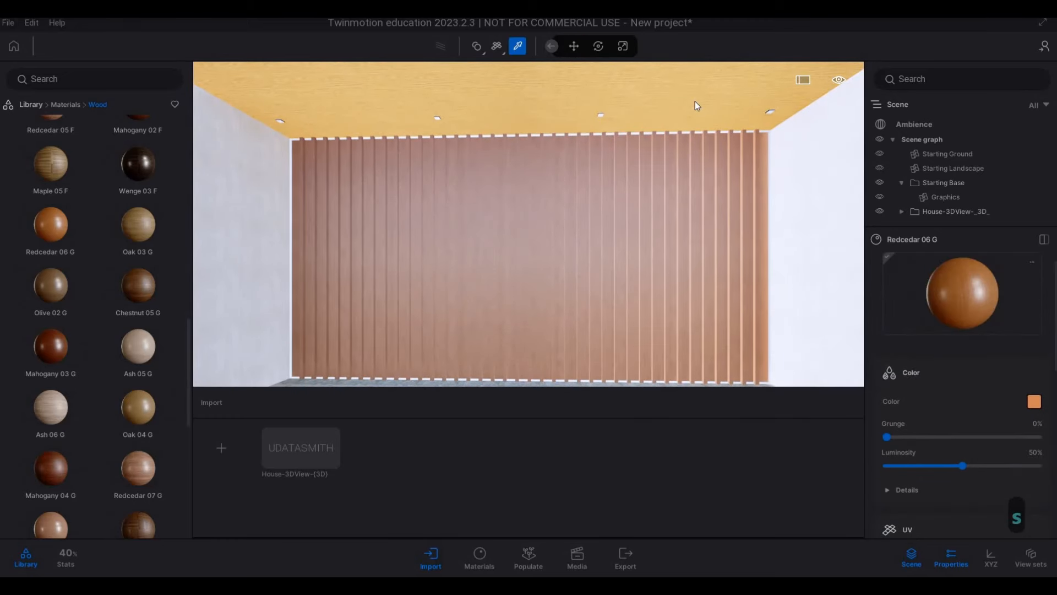
left_click_drag(961, 291, 641, 129)
key("s")
key("a")
right_click_drag(641, 129, 556, 129)
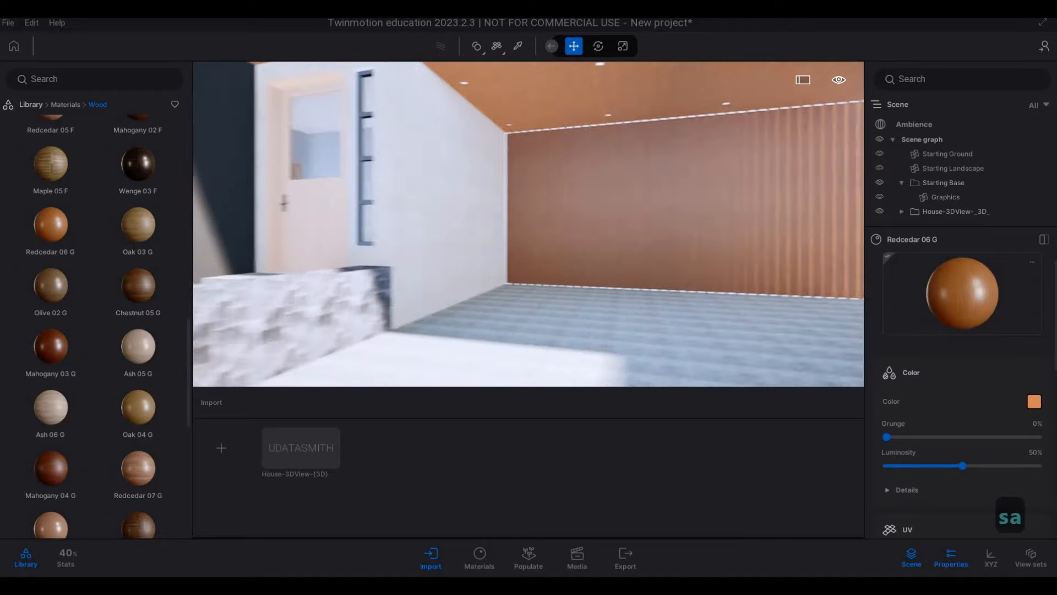
Step: Examine the Redcedar 06 G finish on the garage's slatted wall and ceiling from outside and up close
key("q")
key("a")
key("s")
key("q")
key("d")
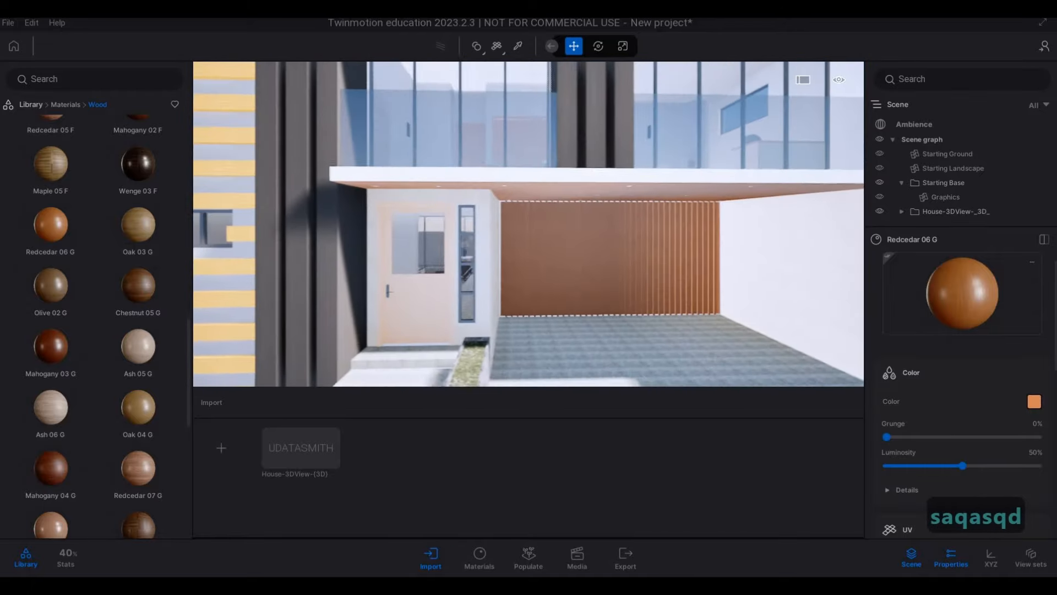
key("d")
key("w")
key("e")
key("d")
key("w")
key("w")
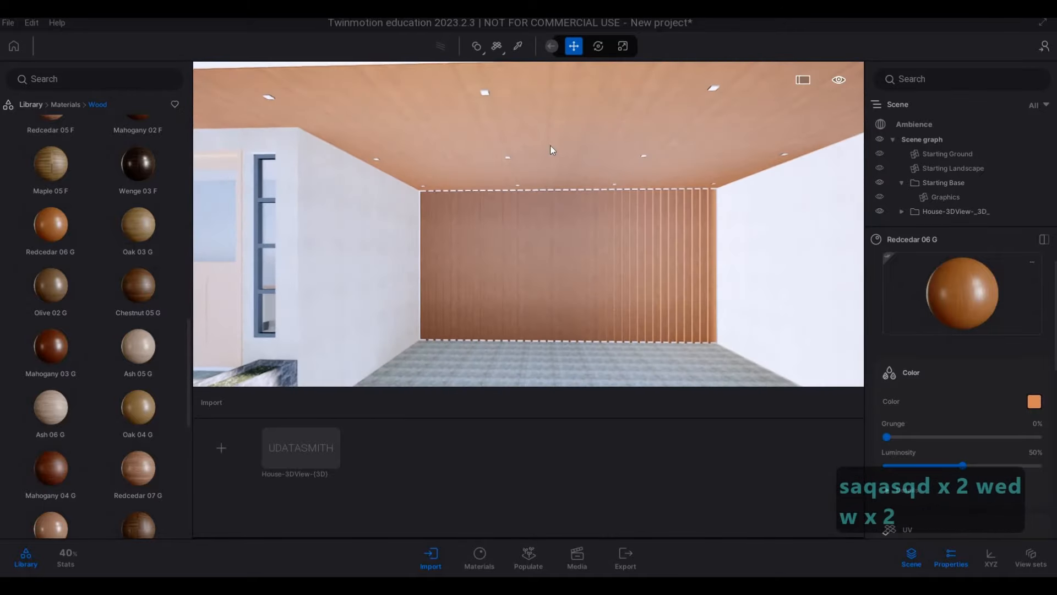
key("s")
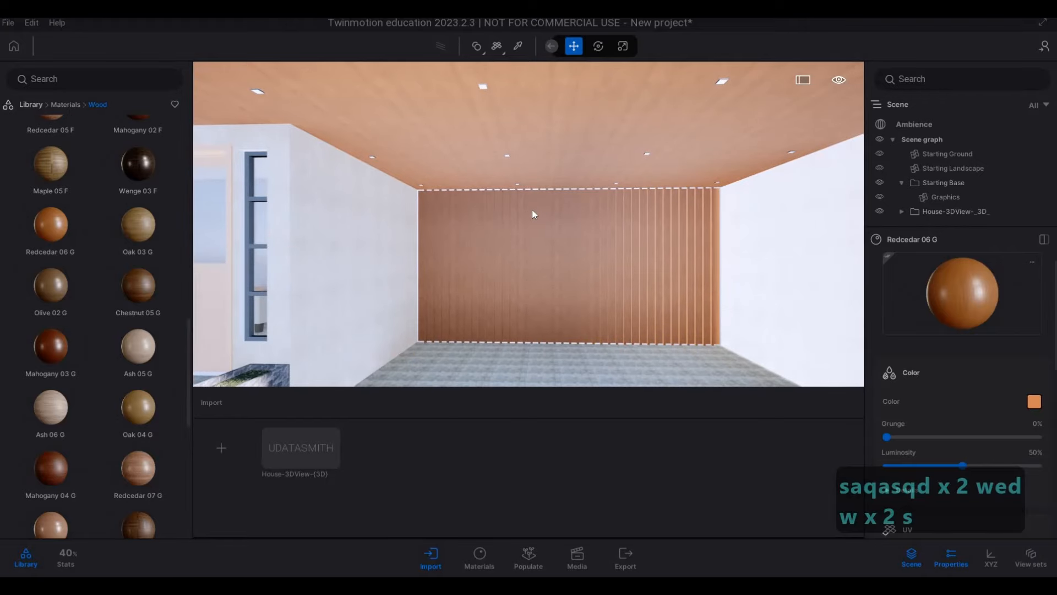
Step: Apply the Ipe A wood material to the yellow horizontal slats around the small facade windows
key("q")
key("a")
key("q")
key("a")
key("w")
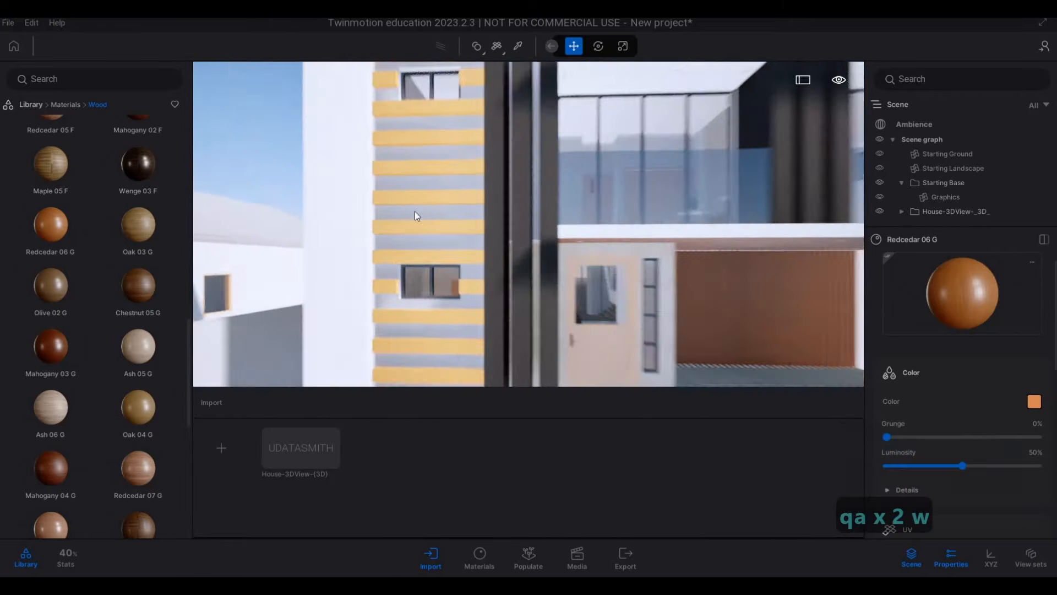
key("w")
key("a")
scroll(166, 308, "up", 6)
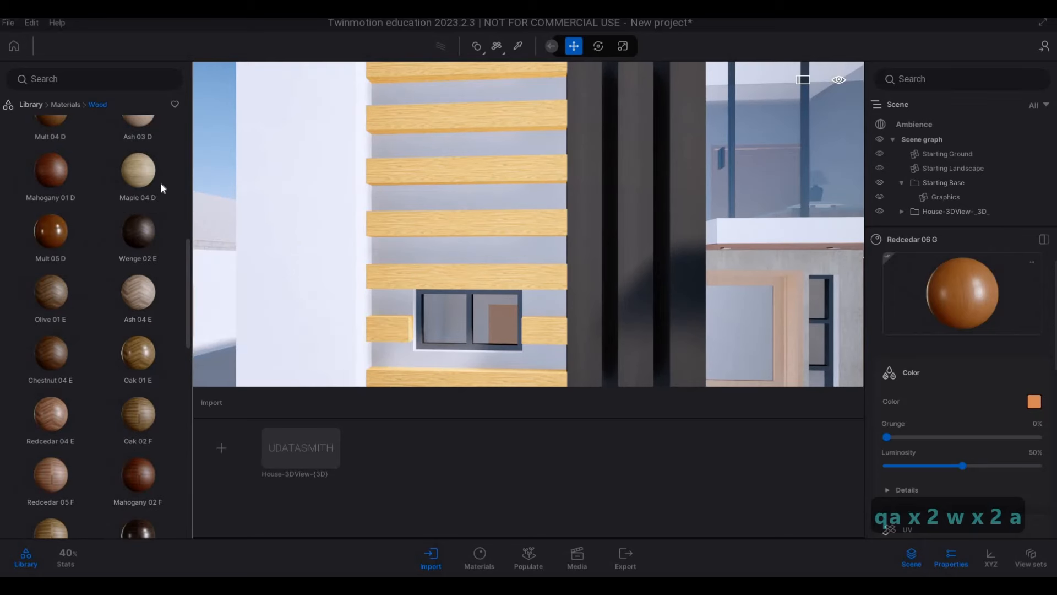
scroll(160, 182, "up", 5)
mouse_move(137, 135)
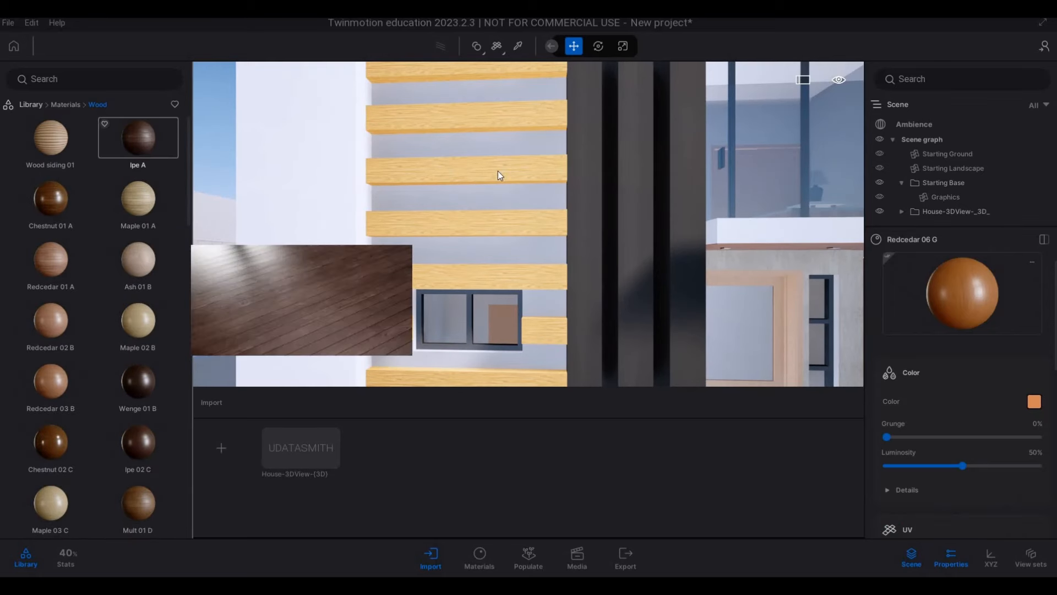
left_click_drag(497, 171, 498, 170)
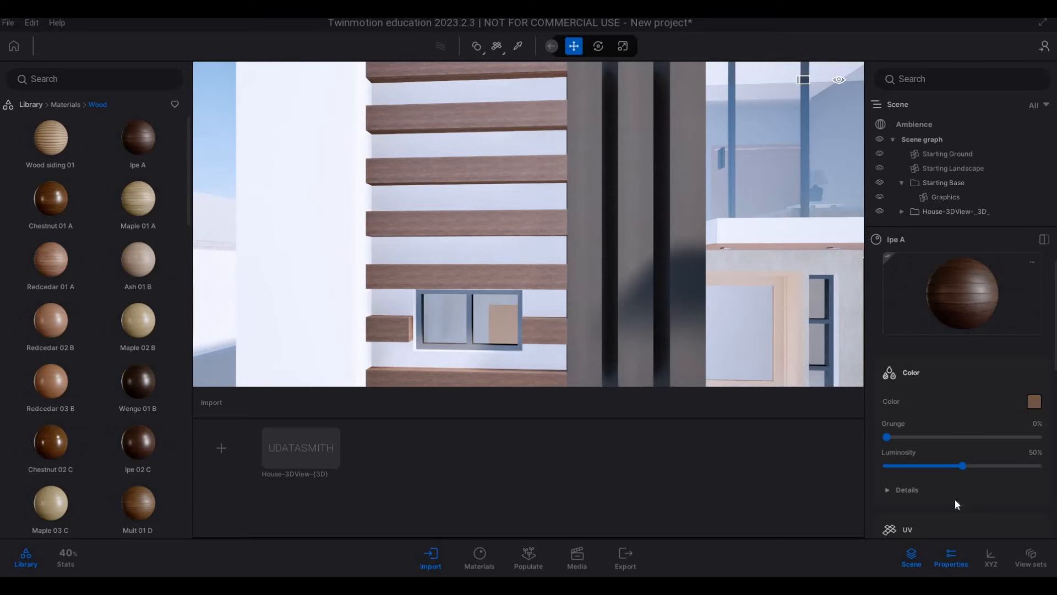
Step: Set the UV scale of the Ipe A material on the horizontal facade slats to 3.17
scroll(955, 496, "down", 3)
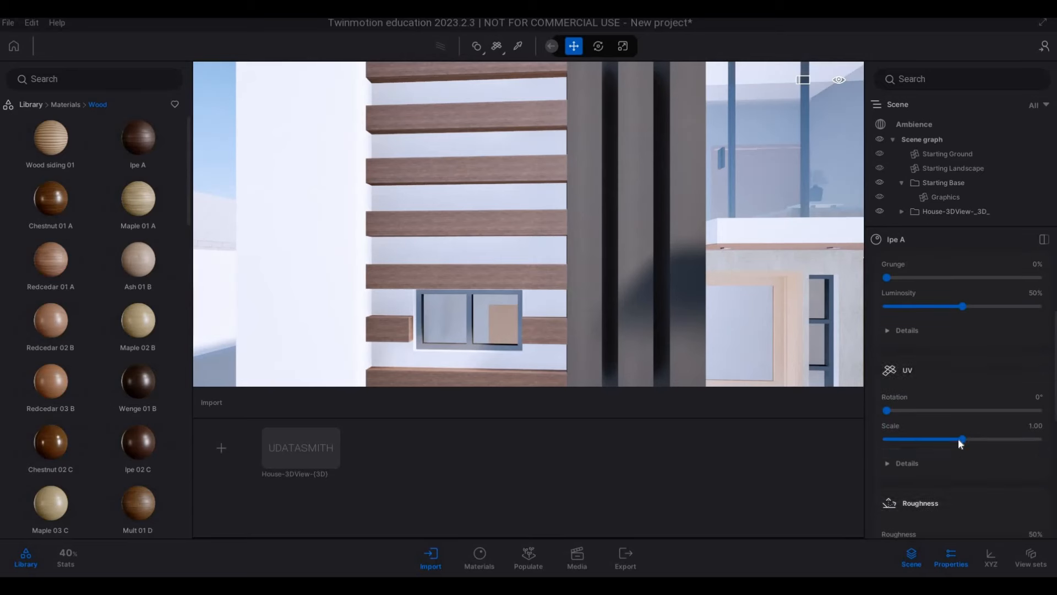
left_click(987, 438)
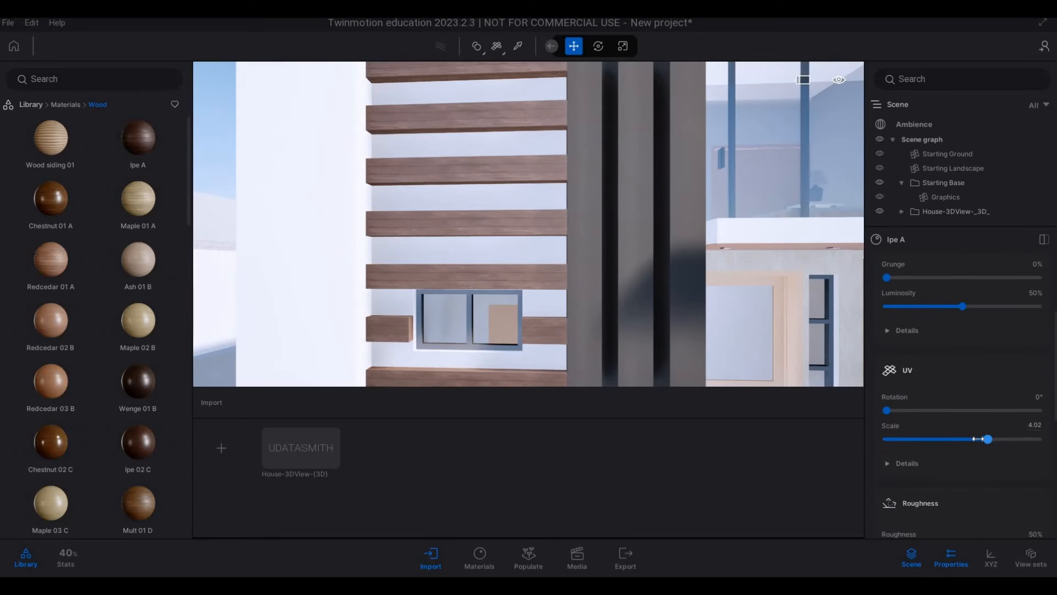
left_click_drag(977, 439, 973, 439)
Step: Examine how the Ipe A slats look alongside the rest of the front facade
key("s")
key("w")
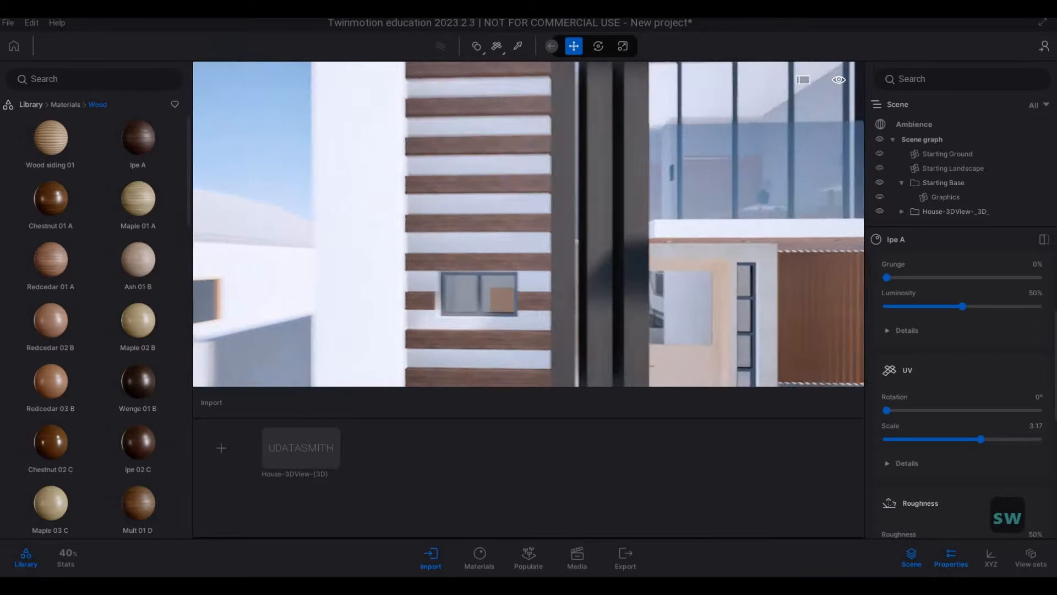
key("a")
key("d")
key("s")
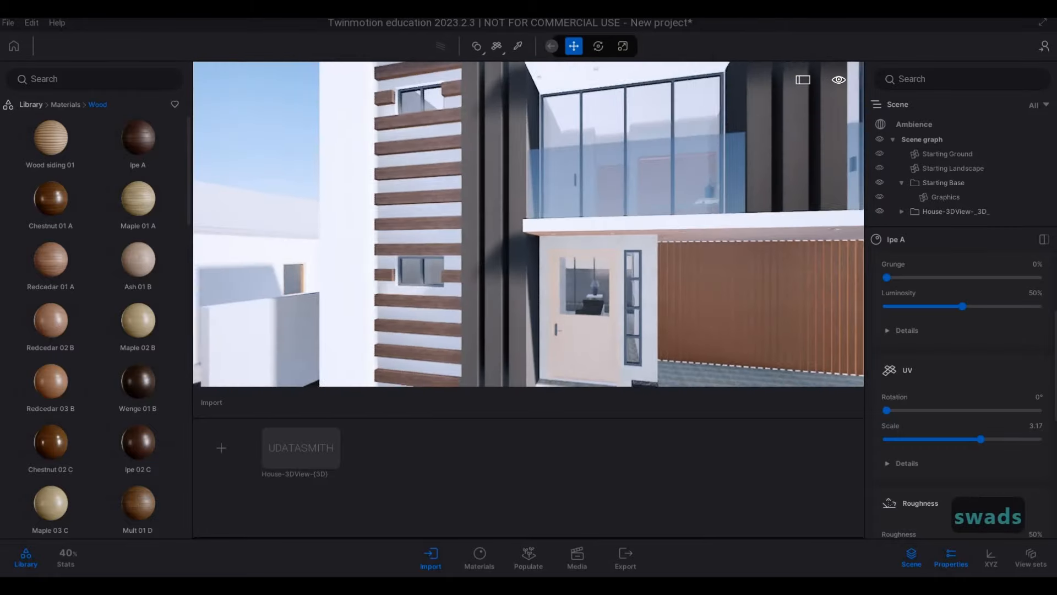
key("q")
key("a")
key("d")
key("w")
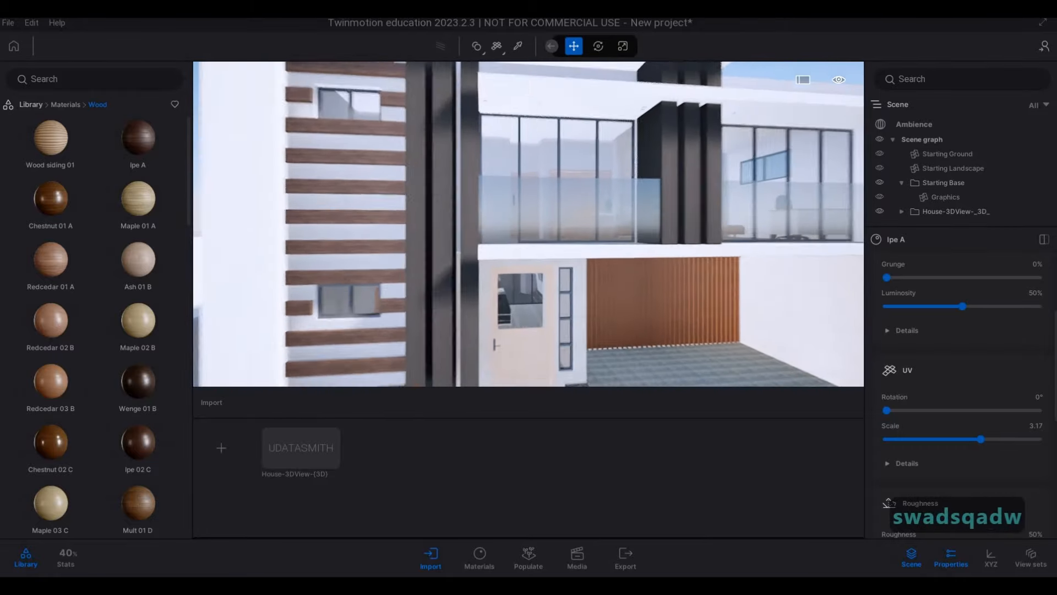
key("d")
Step: Apply the Stacked stone 05 material to the wall between the entrance door and garage and set its UV scale to 4.61
left_click(67, 105)
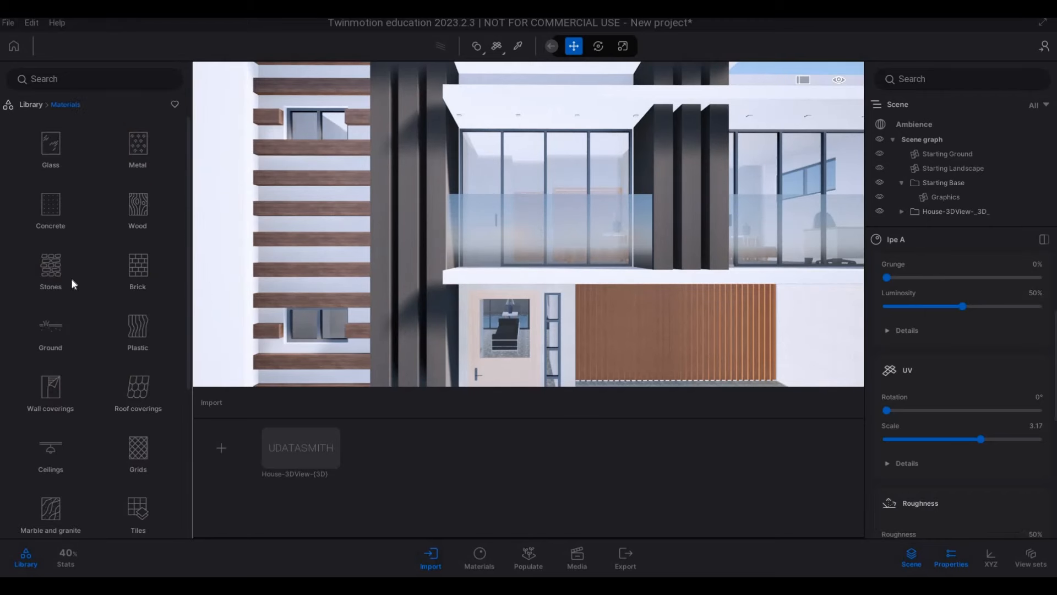
key("d")
key("e")
key("w")
key("w")
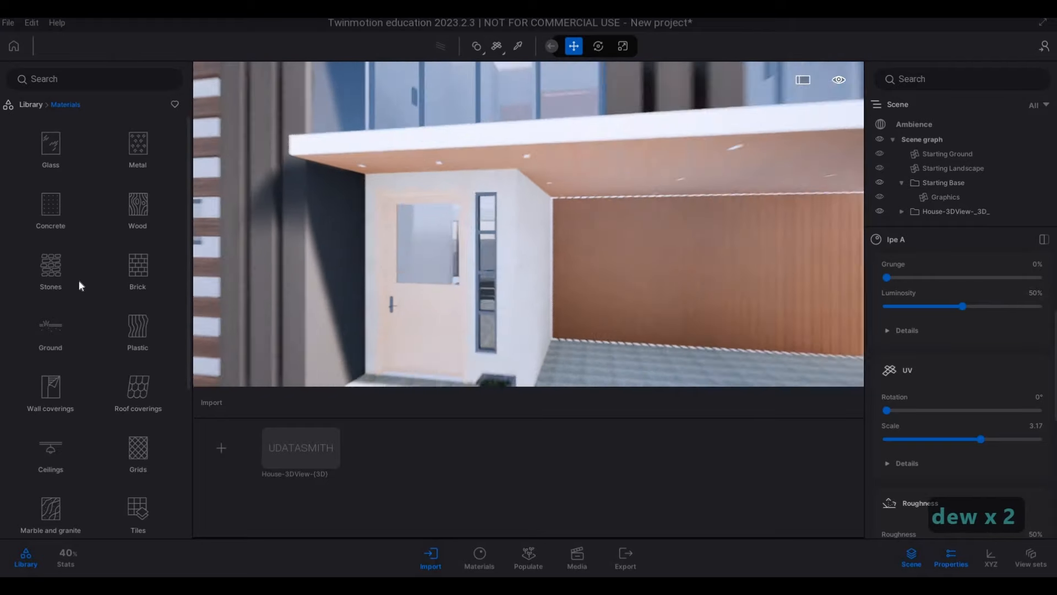
key("d")
left_click(51, 266)
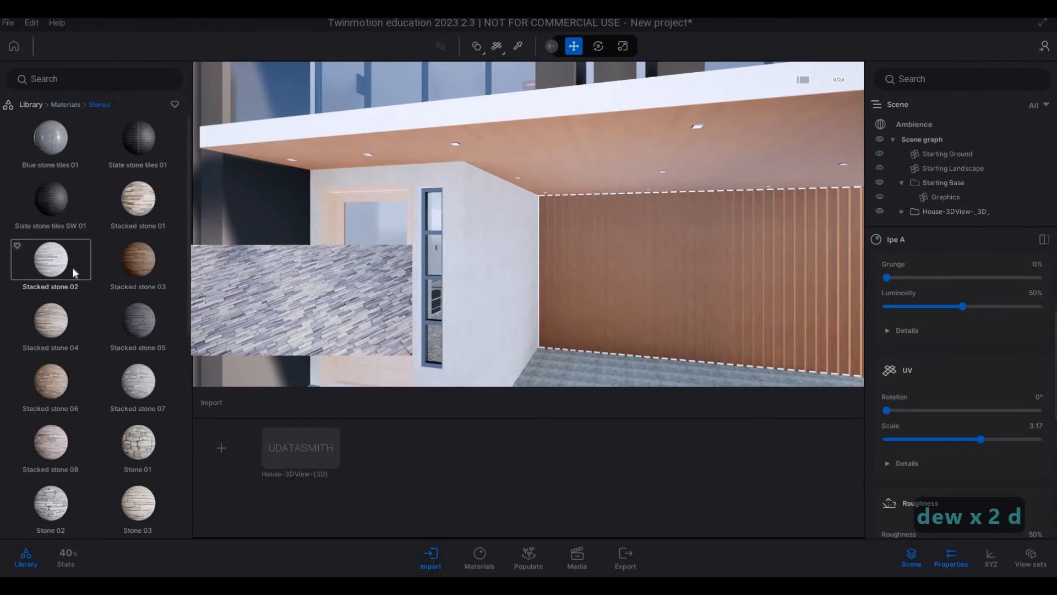
left_click_drag(138, 318, 496, 306)
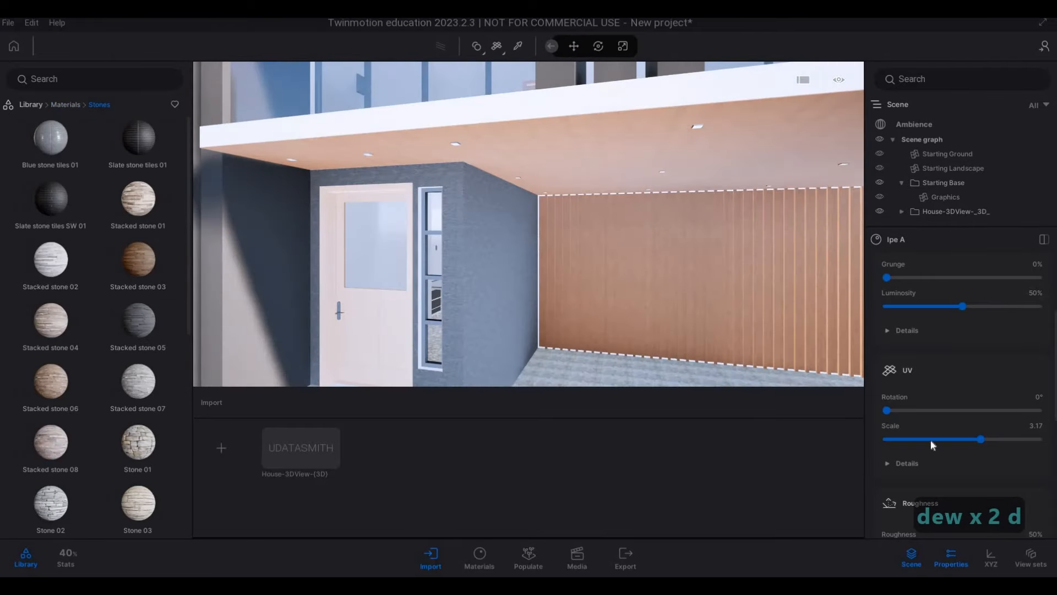
scroll(963, 396, "down", 1)
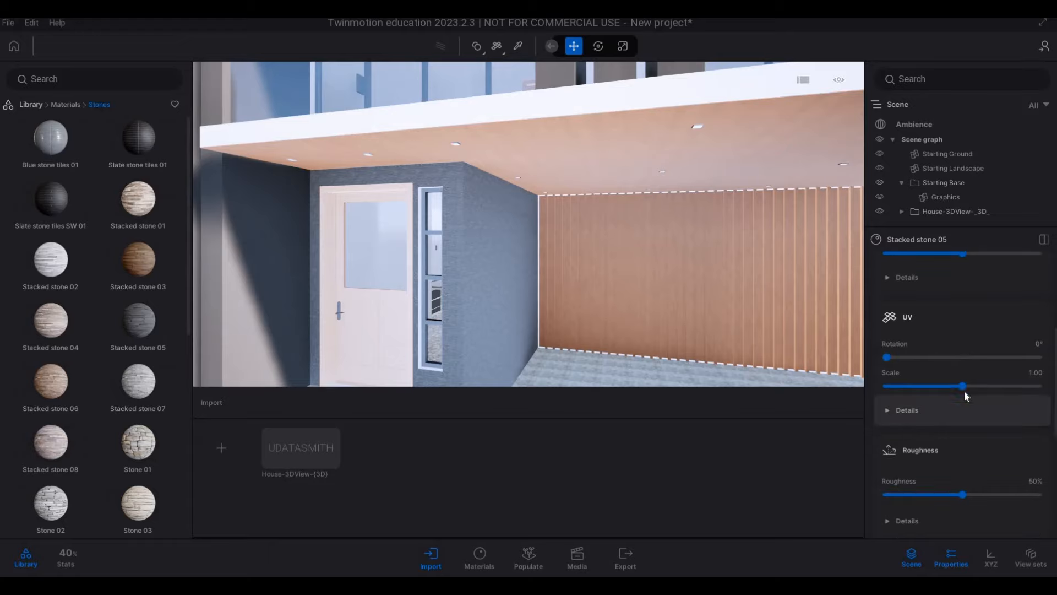
left_click_drag(983, 388, 990, 388)
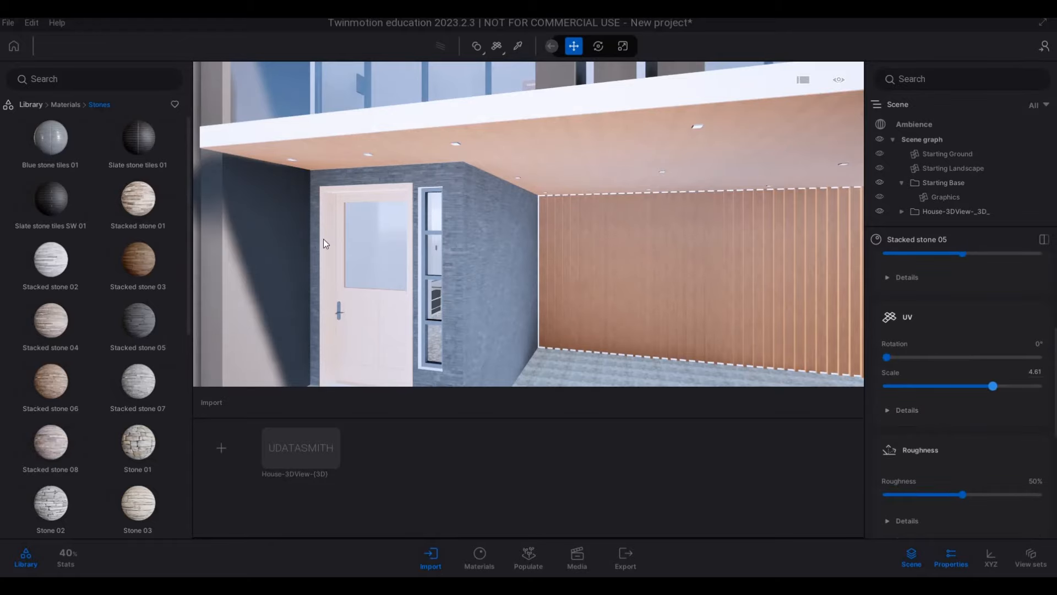
Step: Inspect the stacked stone texture on both side walls of the garage
key("s")
key("d")
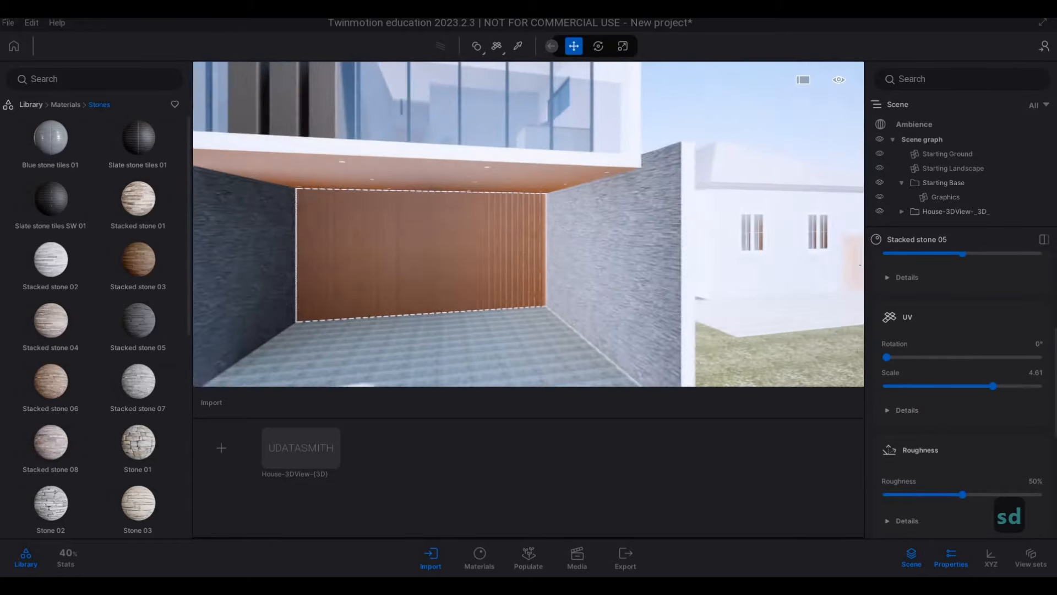
key("w")
key("a")
key("w")
key("s")
key("a")
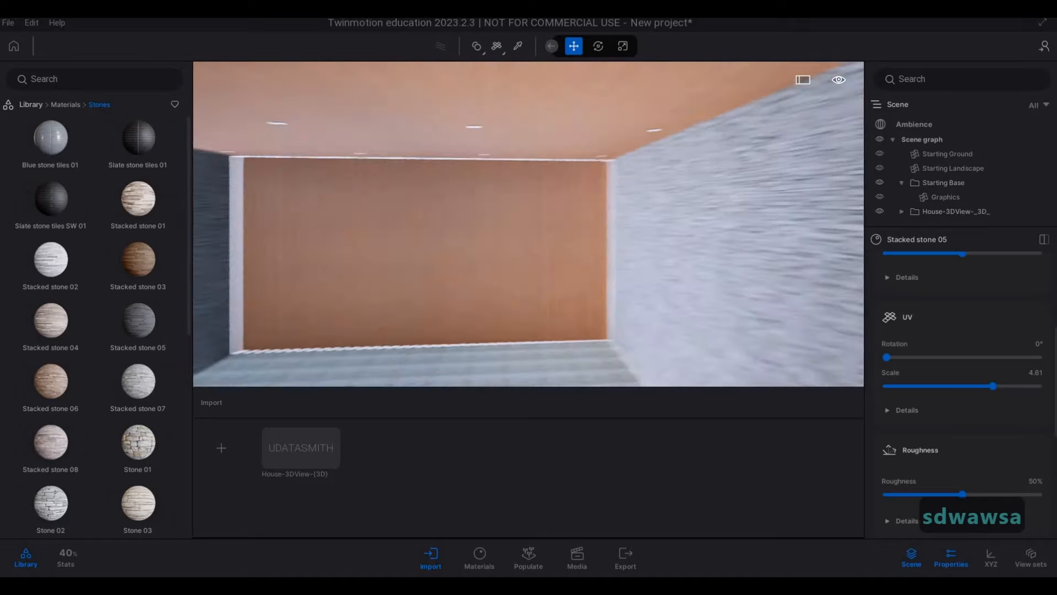
key("s")
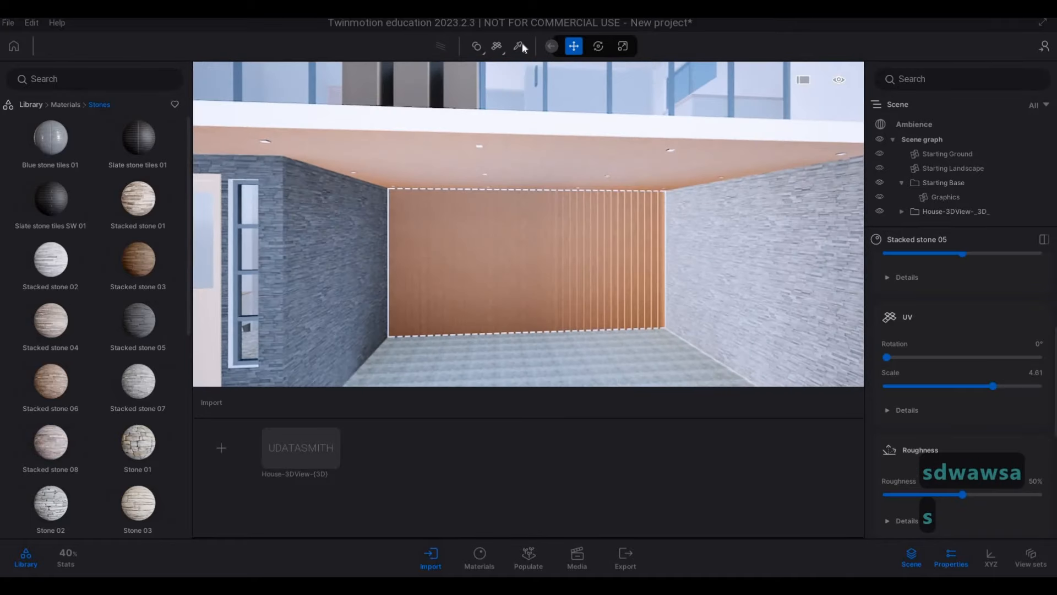
Step: Sample the Stacked stone 05 material from the garage's side wall to bring up its properties
left_click(518, 46)
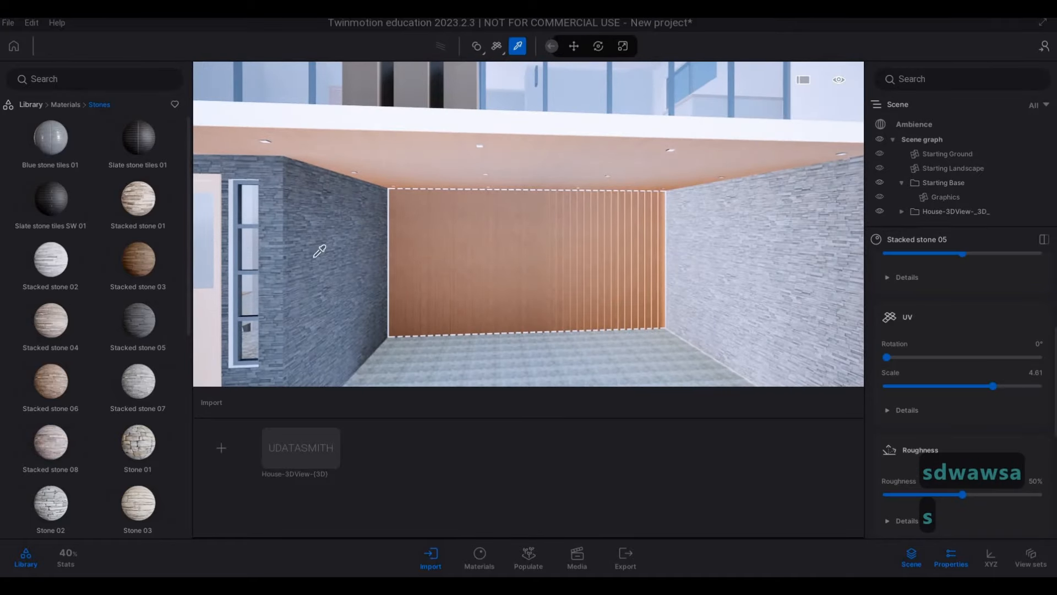
scroll(916, 317, "up", 5)
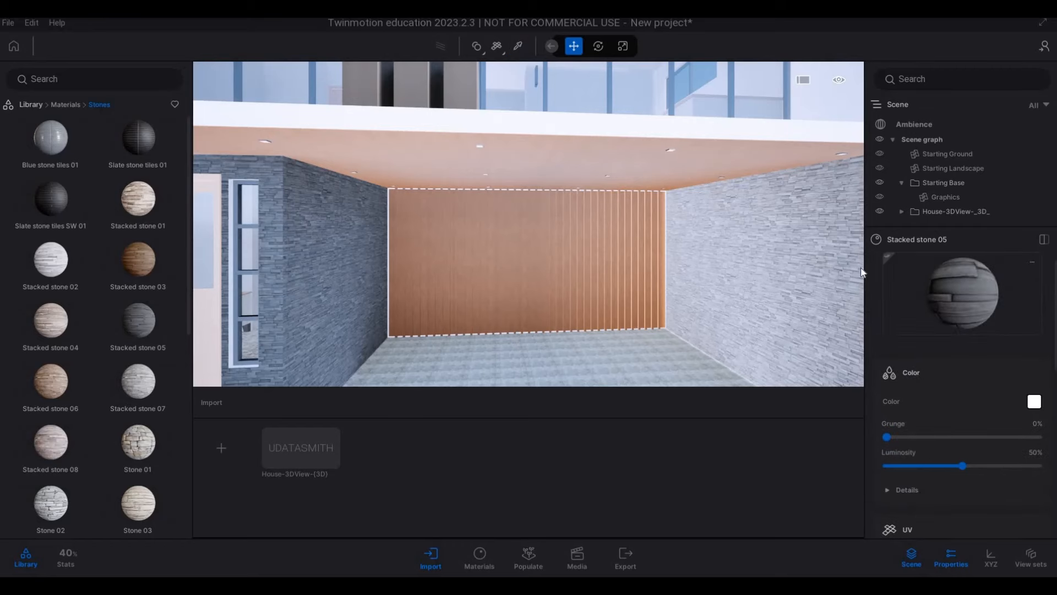
left_click(789, 237)
Step: Review the stone-clad garage walls together with the entrance from farther away
key("s")
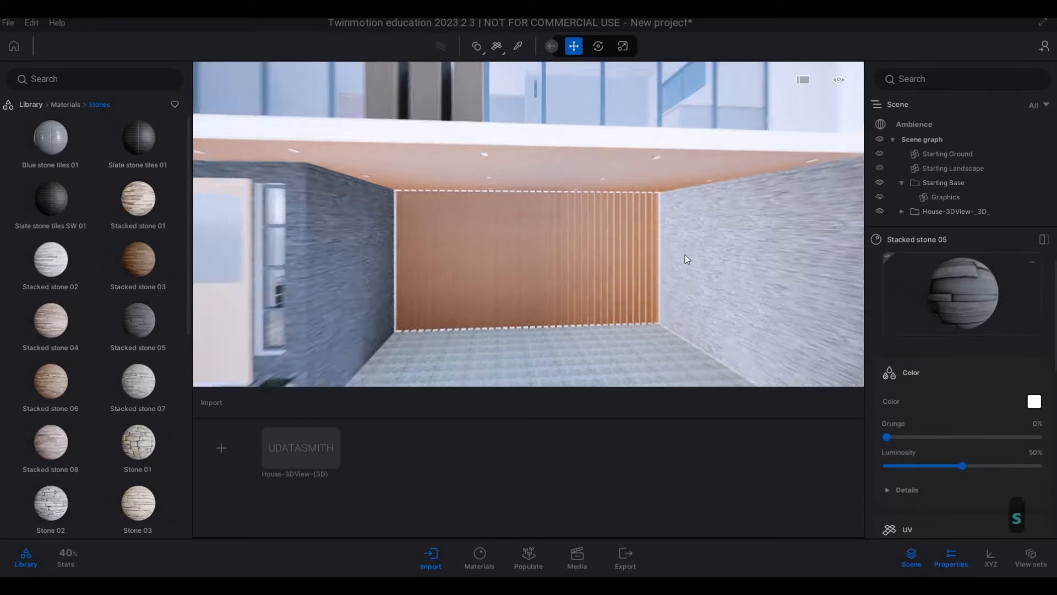
key("d")
key("w")
key("s")
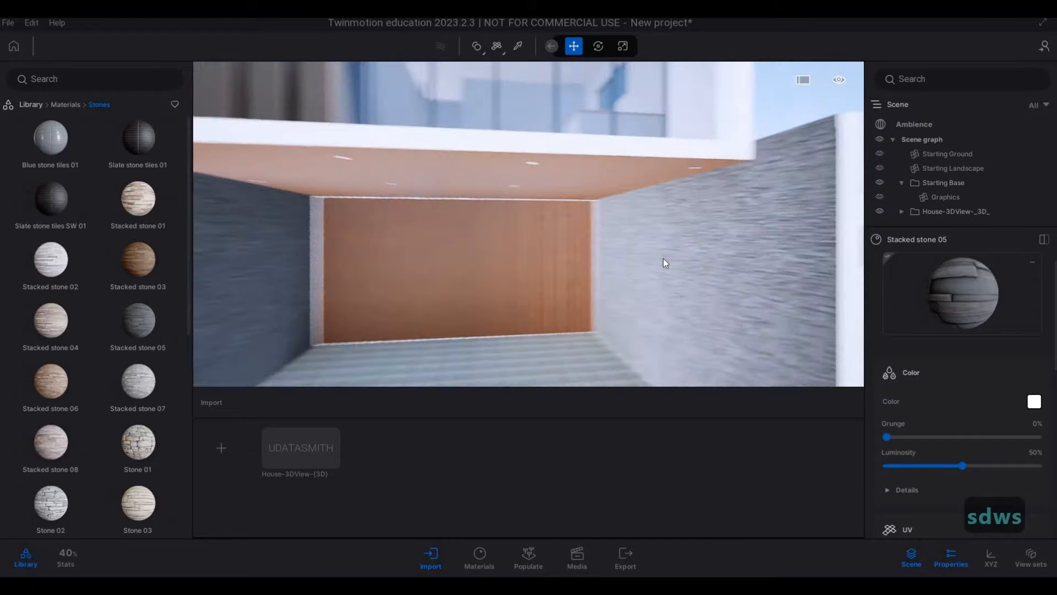
key("a")
key("s")
key("e")
key("s")
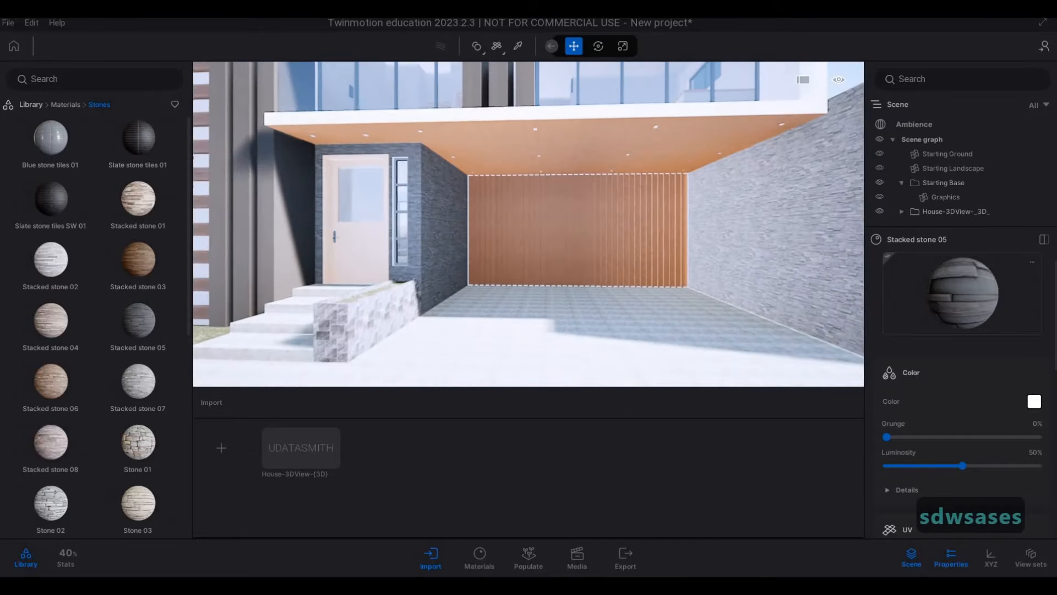
key("s")
Step: Apply the Stacked stone 05 material to the low planter wall beside the entrance steps
key("q")
key("a")
key("w")
key("e")
key("w")
key("d")
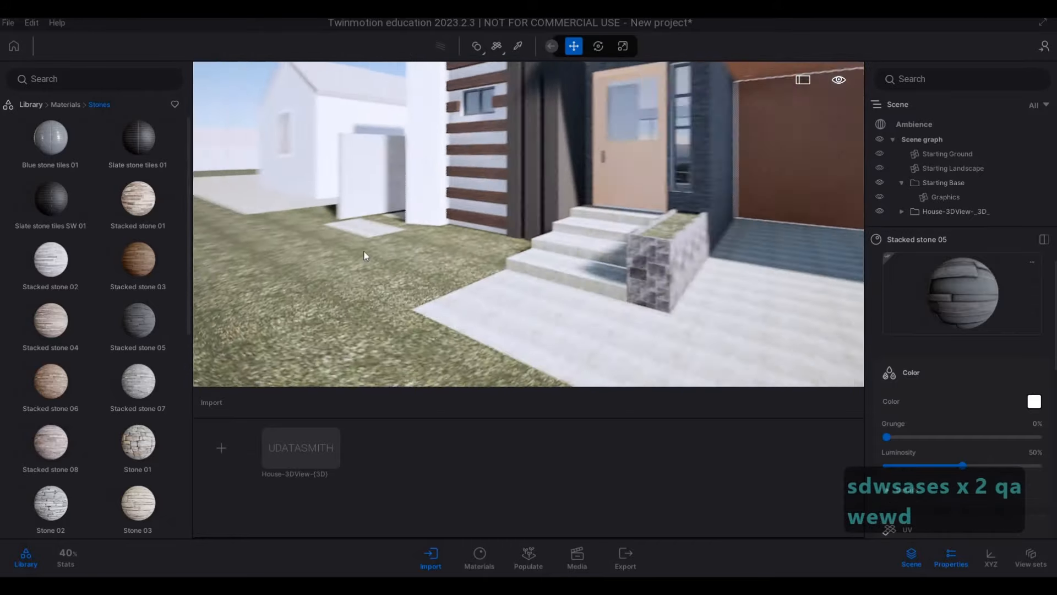
key("w")
key("d")
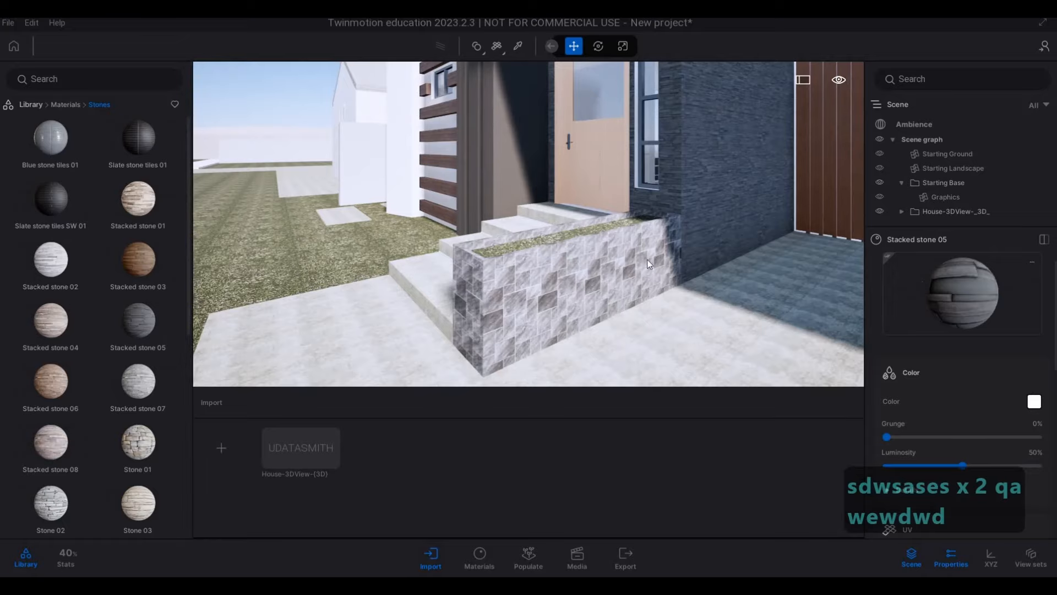
left_click(639, 261)
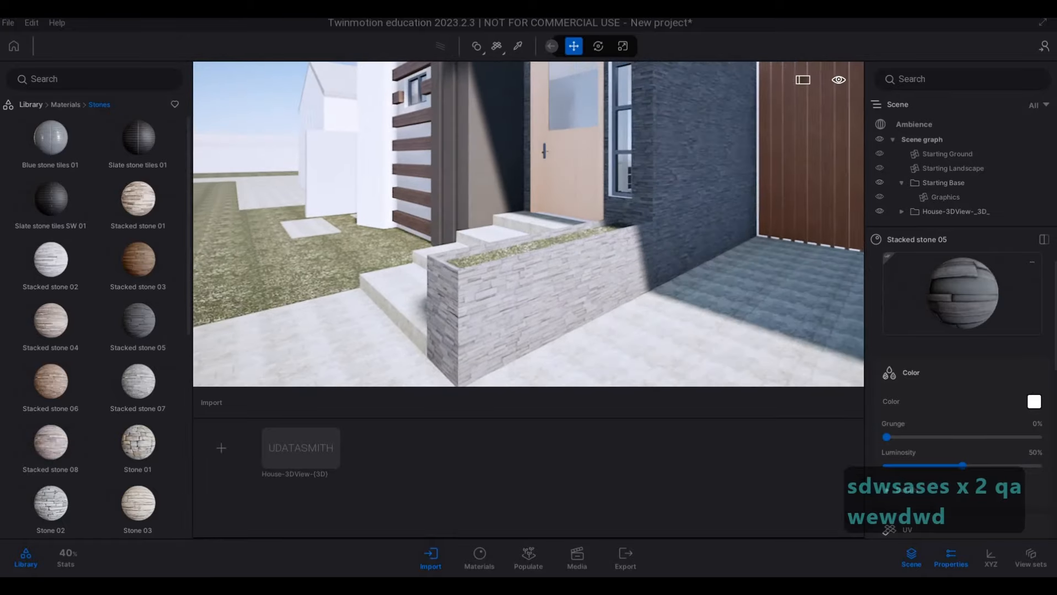
Step: Examine the planter and entrance steps up close, and the whole front facade from a distance
key("d")
key("w")
key("d")
key("a")
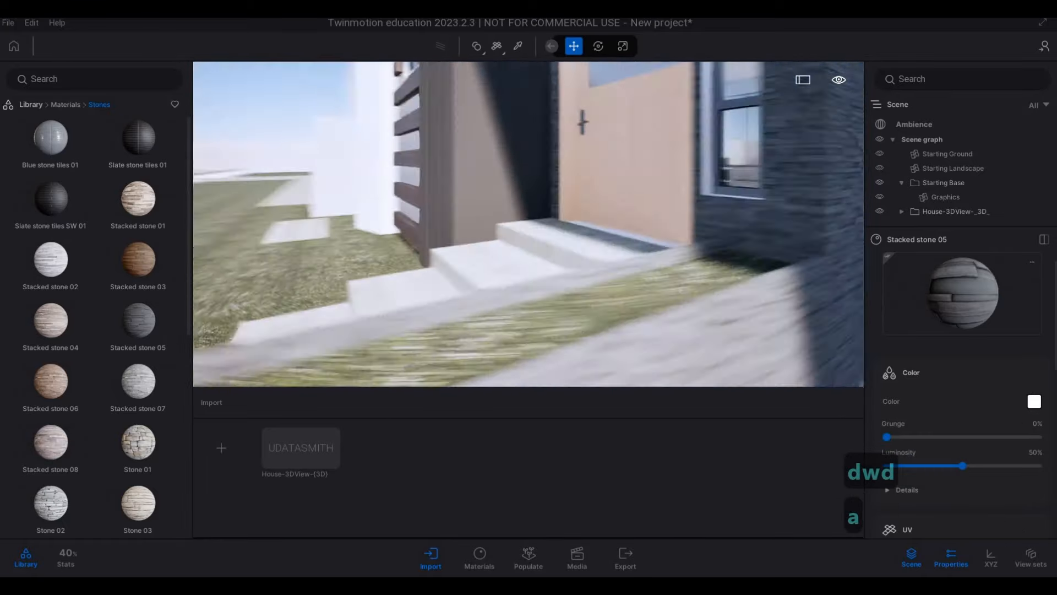
key("s")
key("d")
key("q")
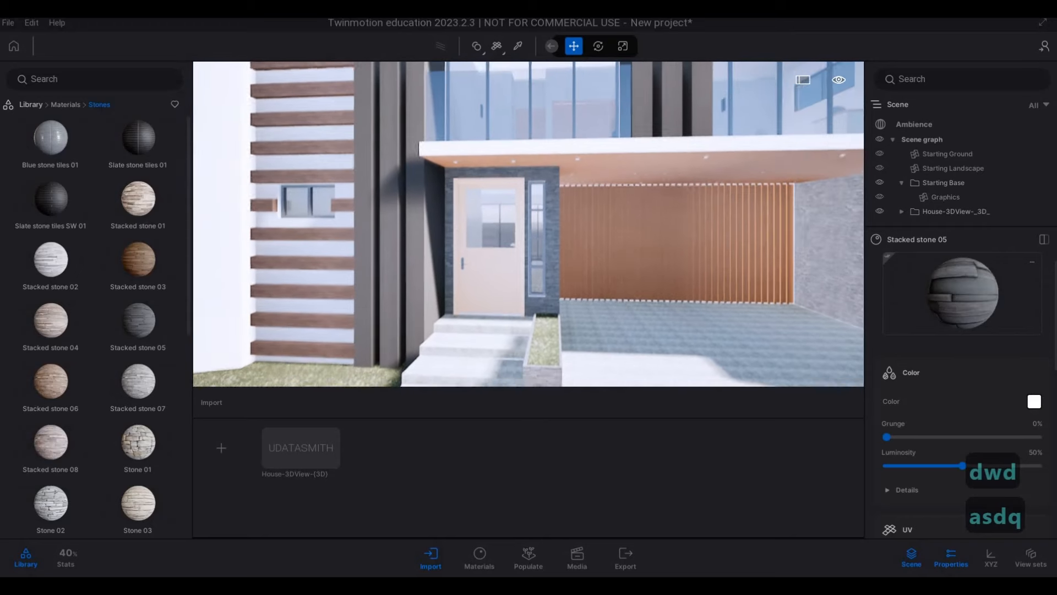
key("q")
key("q")
key("a")
Step: Apply the Satin painted wall material to the white facade wall behind the horizontal wood slats
left_click(65, 104)
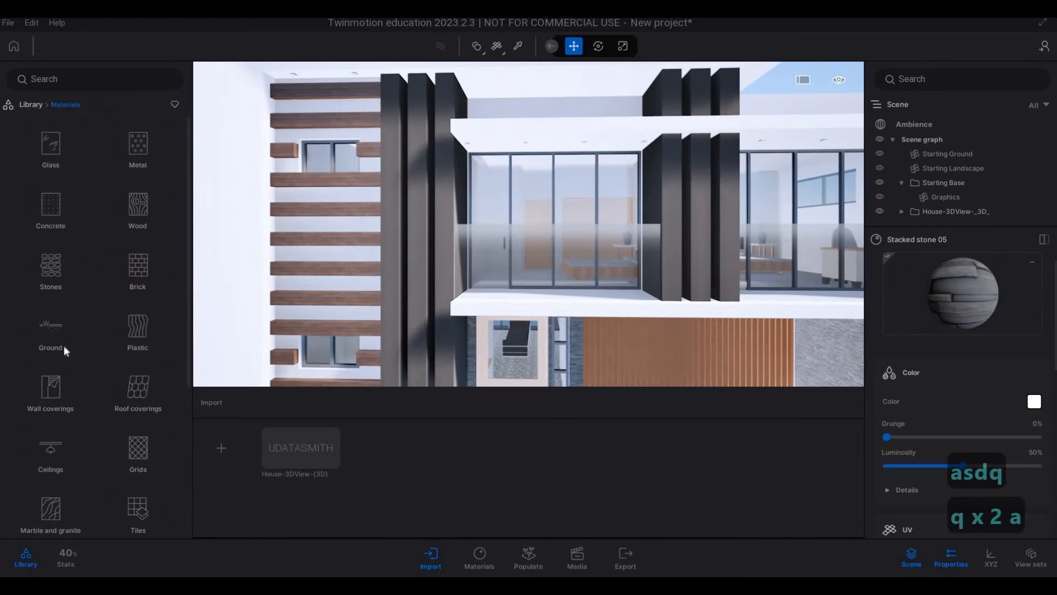
scroll(64, 345, "down", 3)
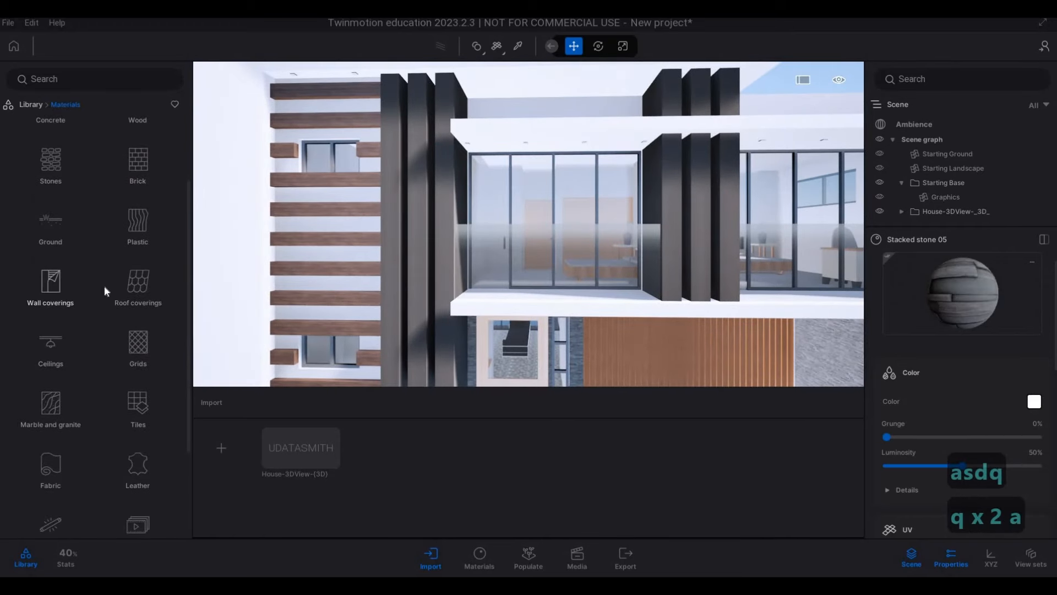
left_click(94, 302)
scroll(95, 306, "down", 2)
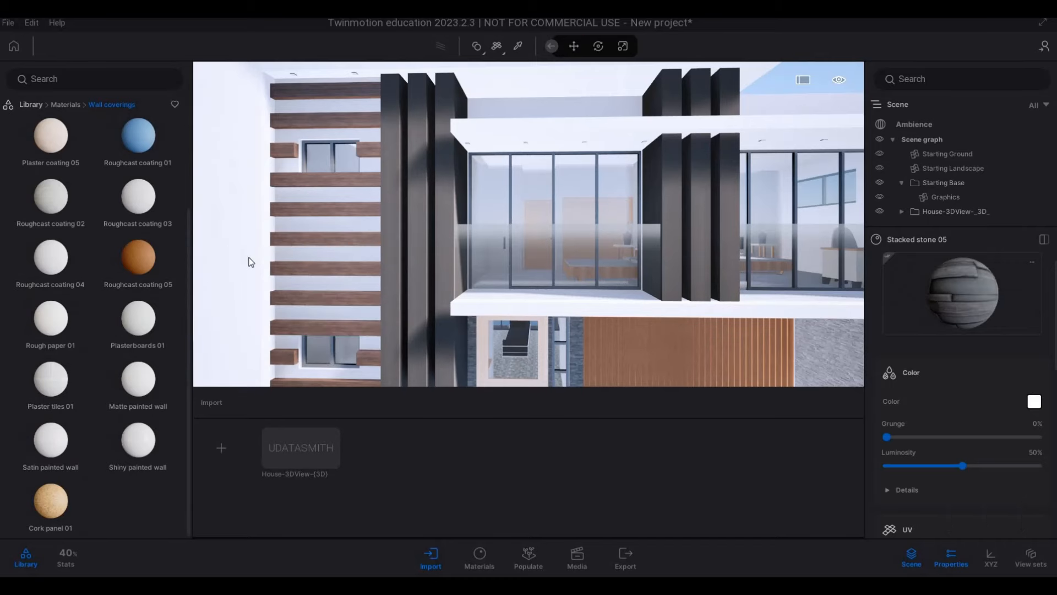
left_click_drag(354, 209, 355, 201)
key("s")
key("d")
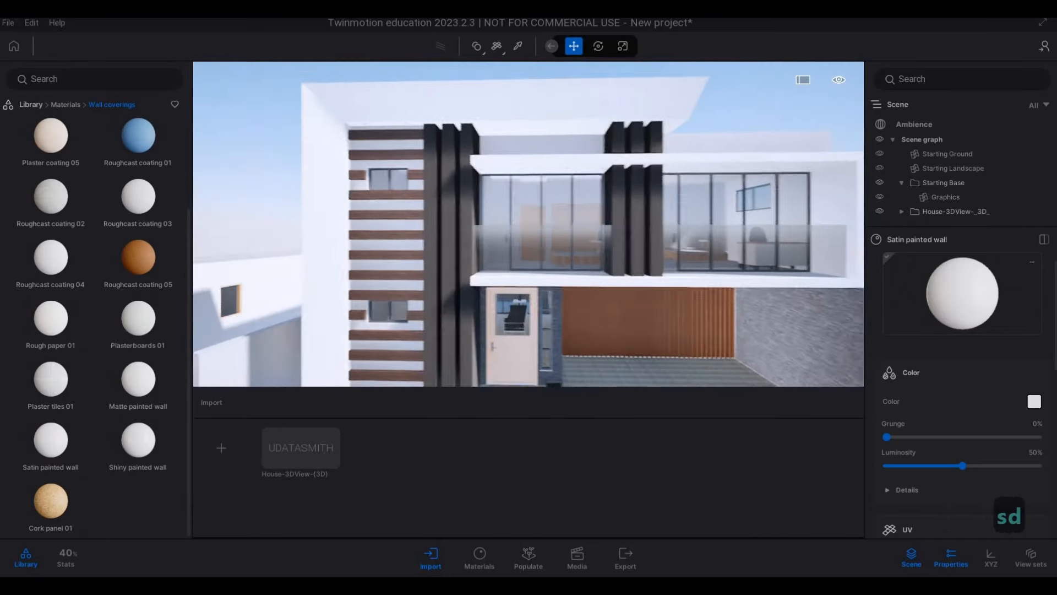
Step: Examine the upper-floor glazing, the dark vertical fins and the roof parapet from close up and farther away
key("w")
key("d")
key("w")
key("w")
key("q")
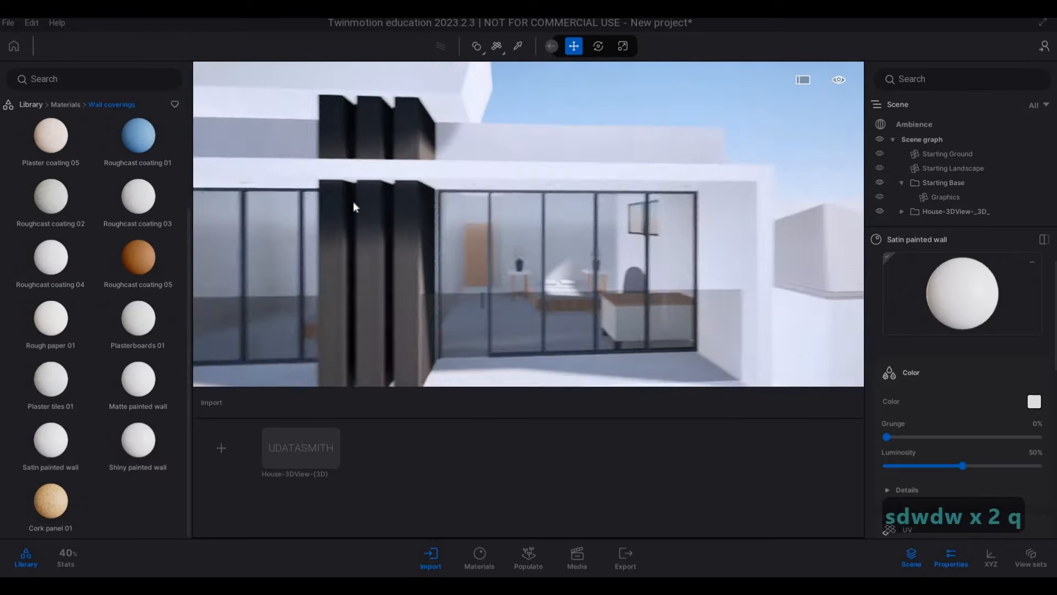
key("w")
key("d")
key("q")
key("s")
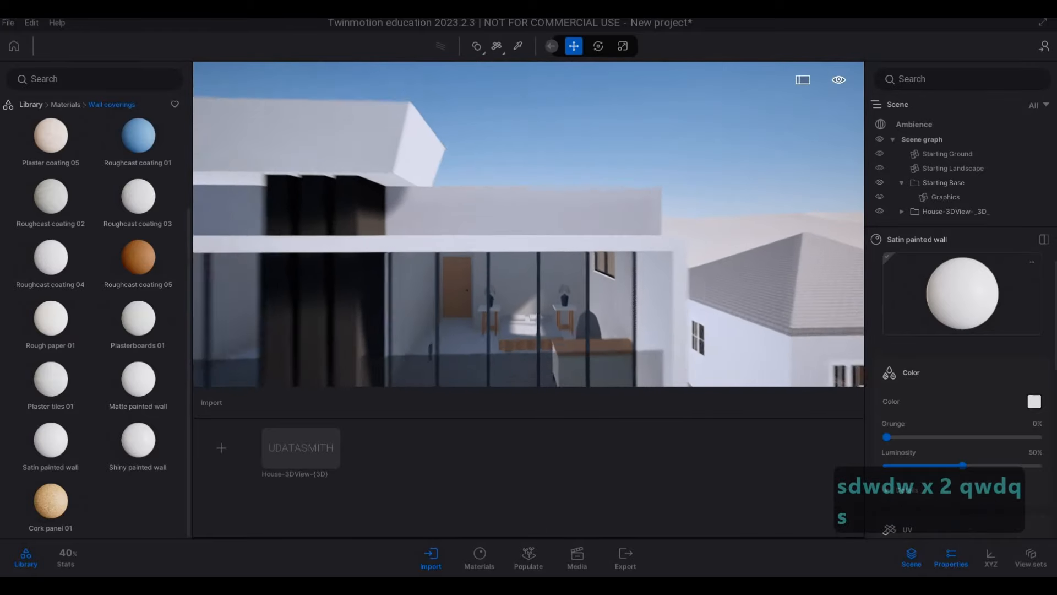
key("e")
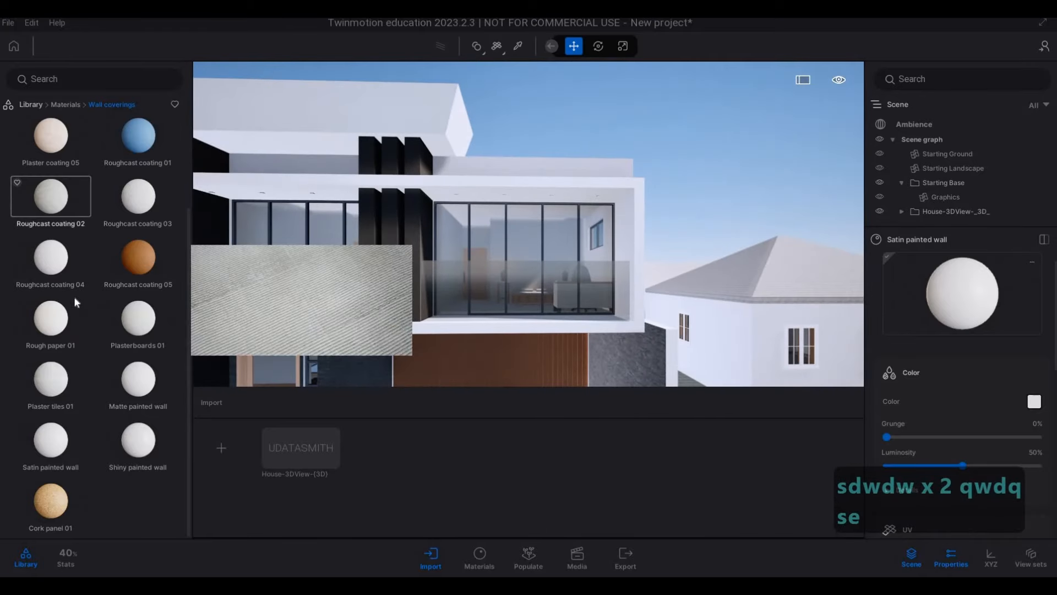
Step: Apply the Matte painted wall material from the wall coverings to the dark vertical fins on the facade
mouse_move(76, 301)
scroll(75, 301, "up", 2)
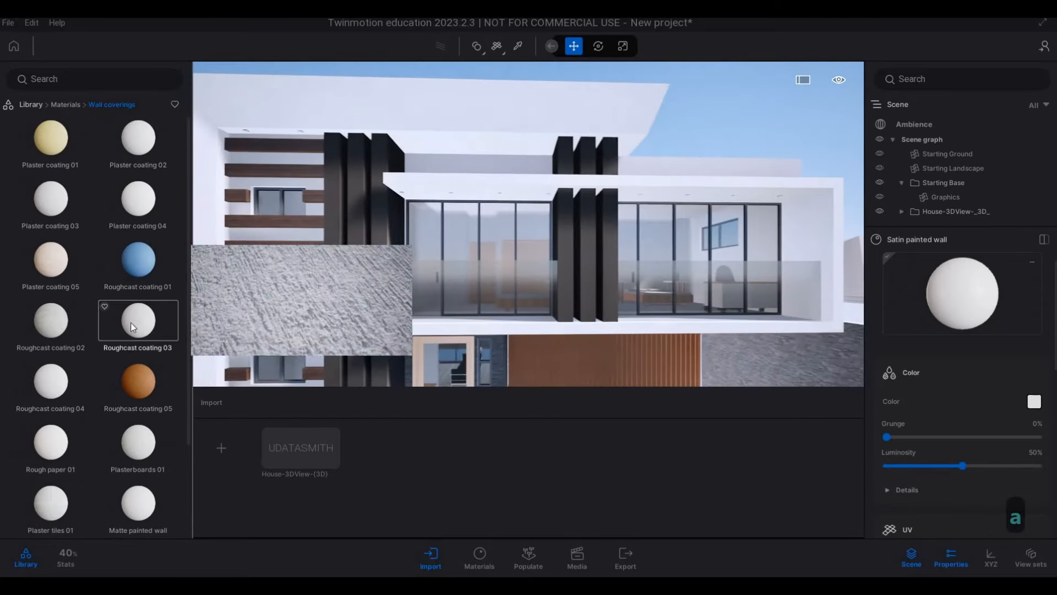
key("w")
scroll(124, 338, "down", 2)
key("a")
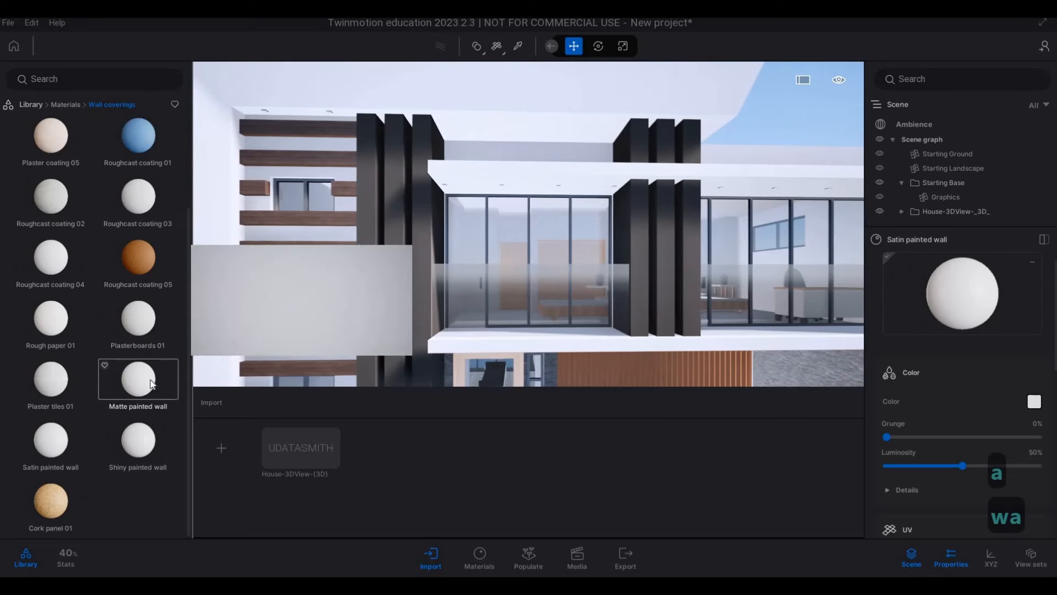
left_click_drag(362, 296, 363, 295)
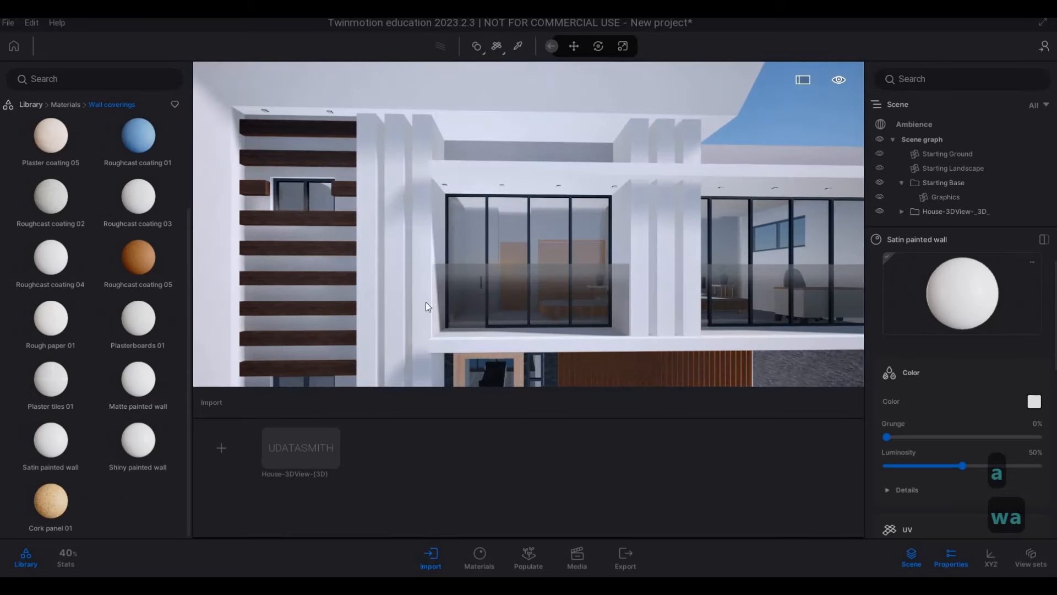
Step: Change the Matte painted wall color on the vertical fins to dark grey, RGB 71, 71, 71
left_click(1033, 402)
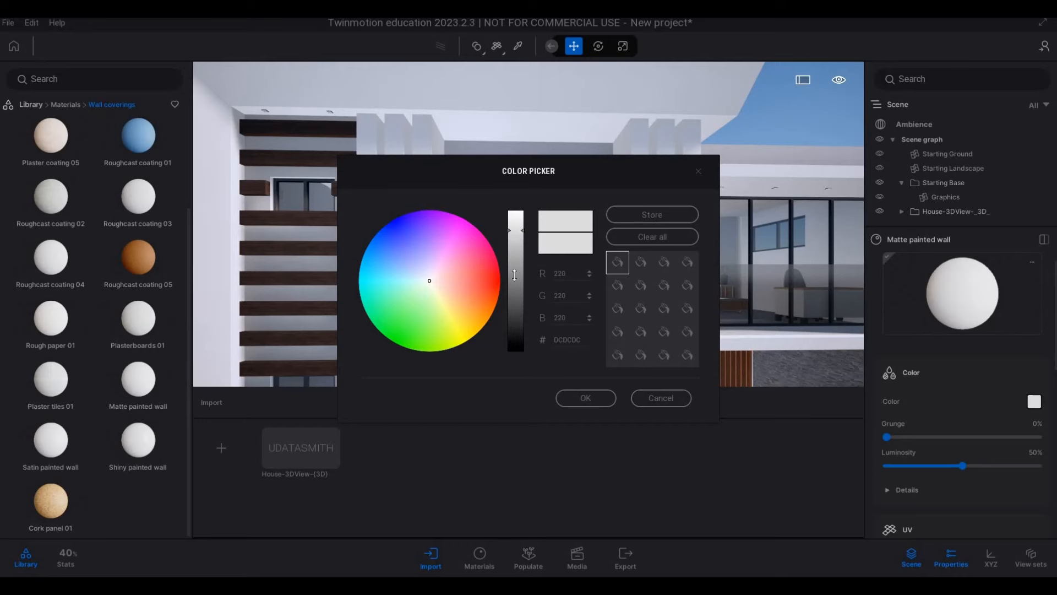
left_click_drag(515, 274, 514, 301)
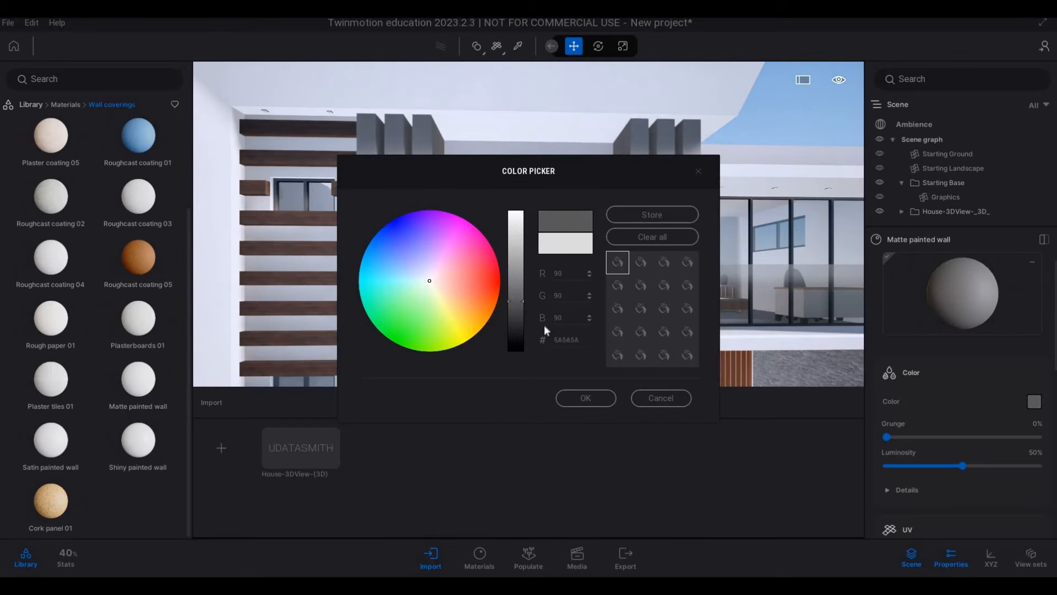
left_click(585, 398)
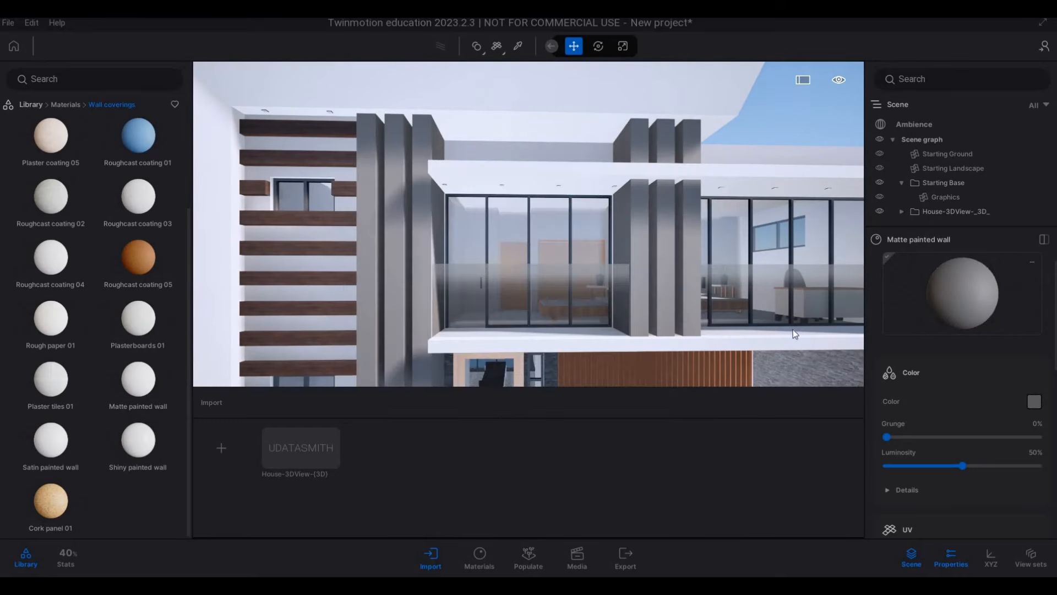
key("e")
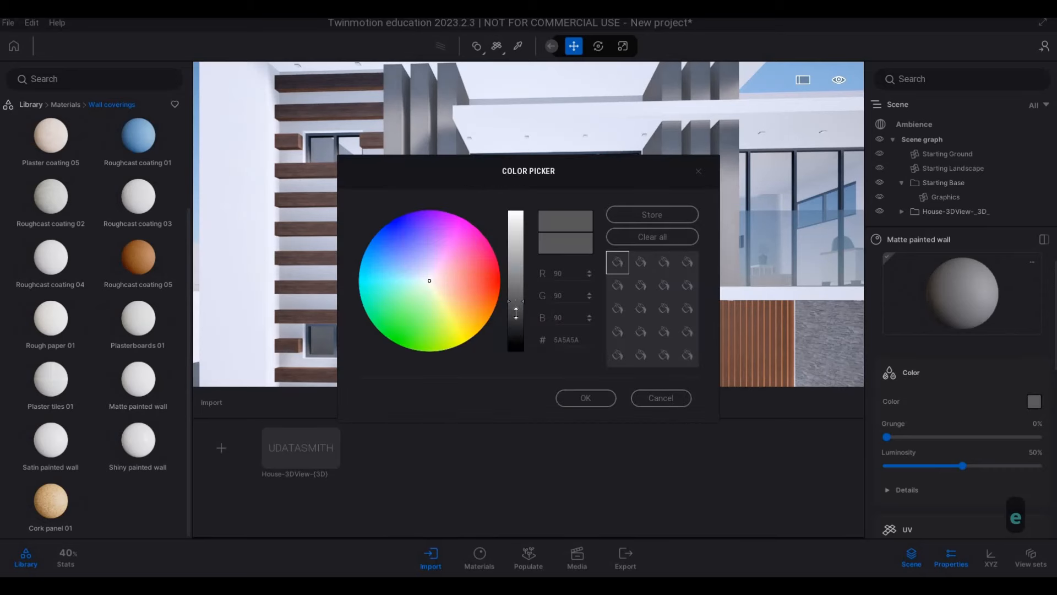
left_click(516, 313)
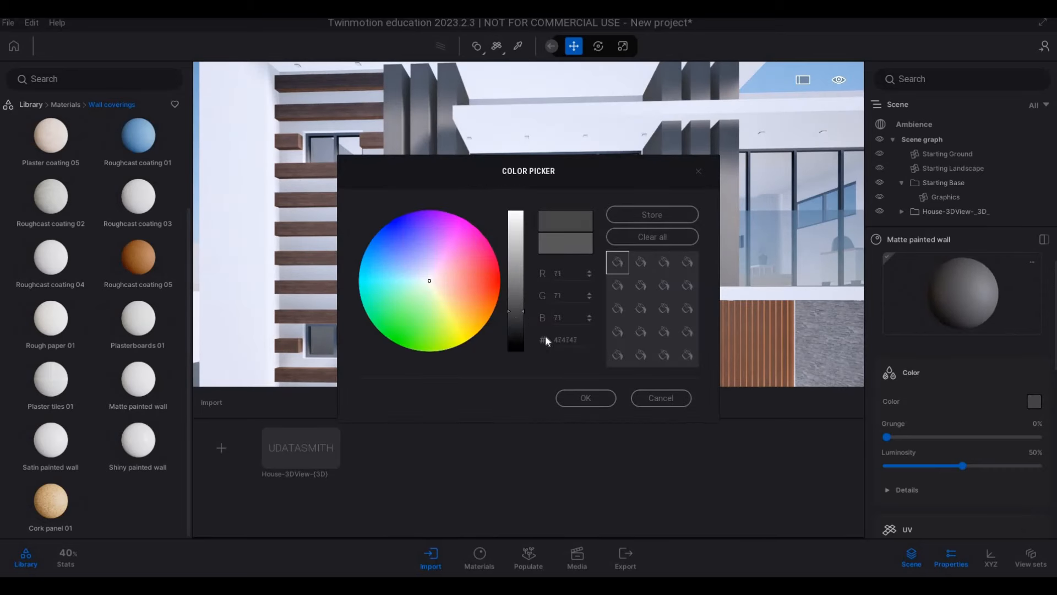
left_click(586, 397)
Step: Examine the recolored vertical fins along the balcony facade and the parapet wall above from several angles
key("d")
key("d")
key("d")
key("d")
key("d")
key("d")
key("d")
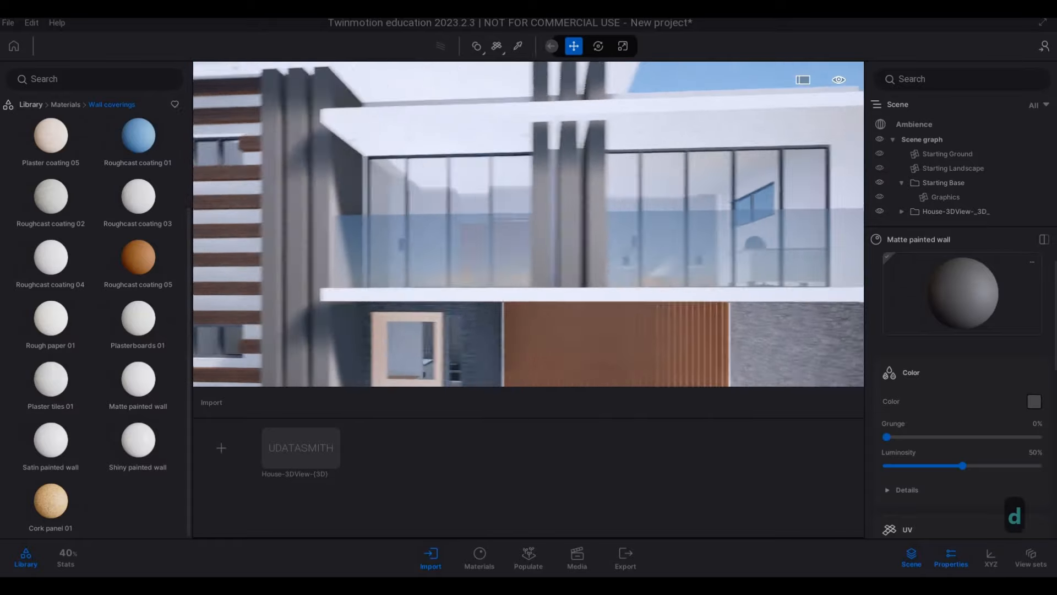
key("w")
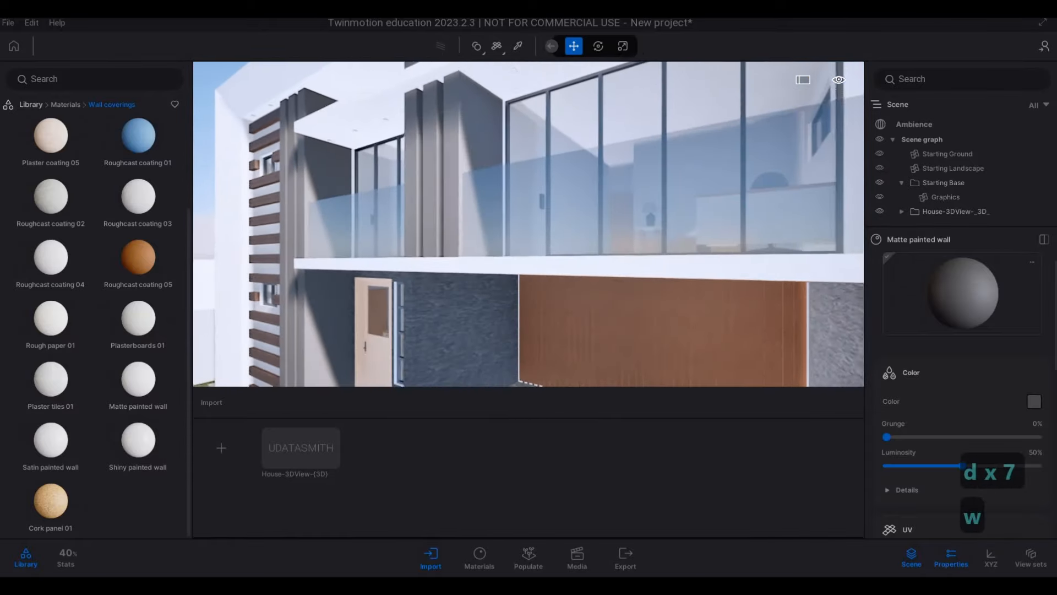
key("w")
key("e")
key("q")
key("a")
key("a")
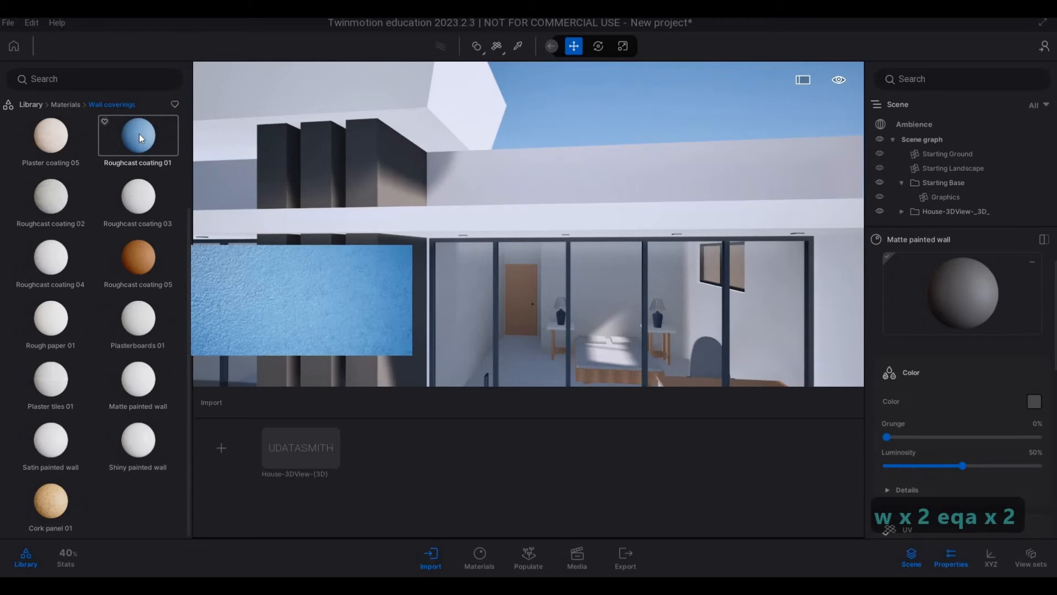
Step: Try the Roughcast coating 01 material on the roof parapet wall, review it from a distance, and undo it
left_click_drag(451, 180, 474, 177)
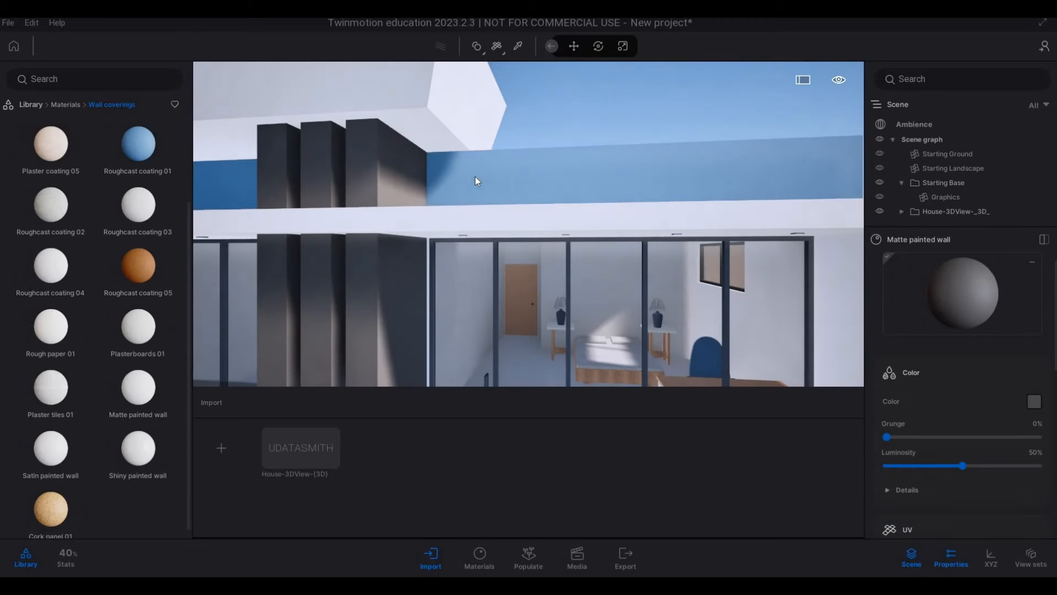
key("a")
key("s")
key("d")
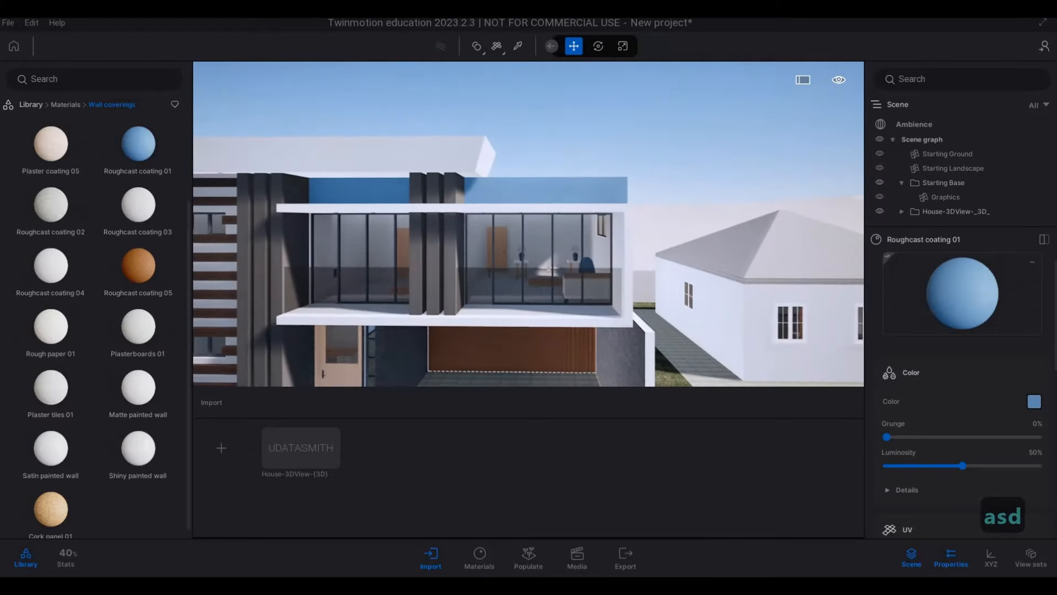
key("w")
key("d")
key("a")
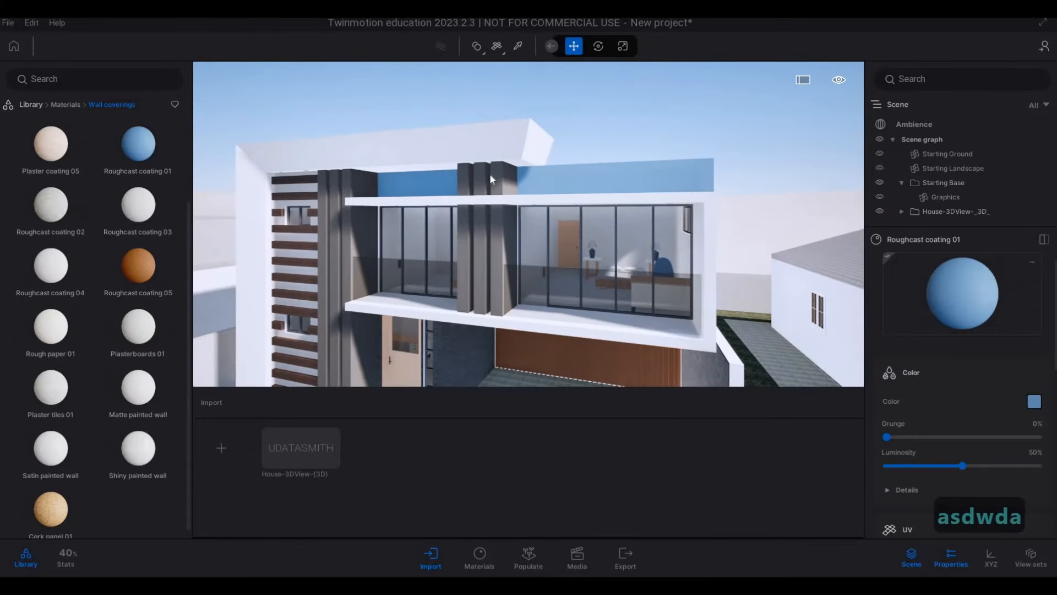
key("ctrl+z")
Step: Apply Roughcast coating 01 to the roof parapet wall and change its color to dark grey, RGB 70, 66, 67
key("w")
key("w")
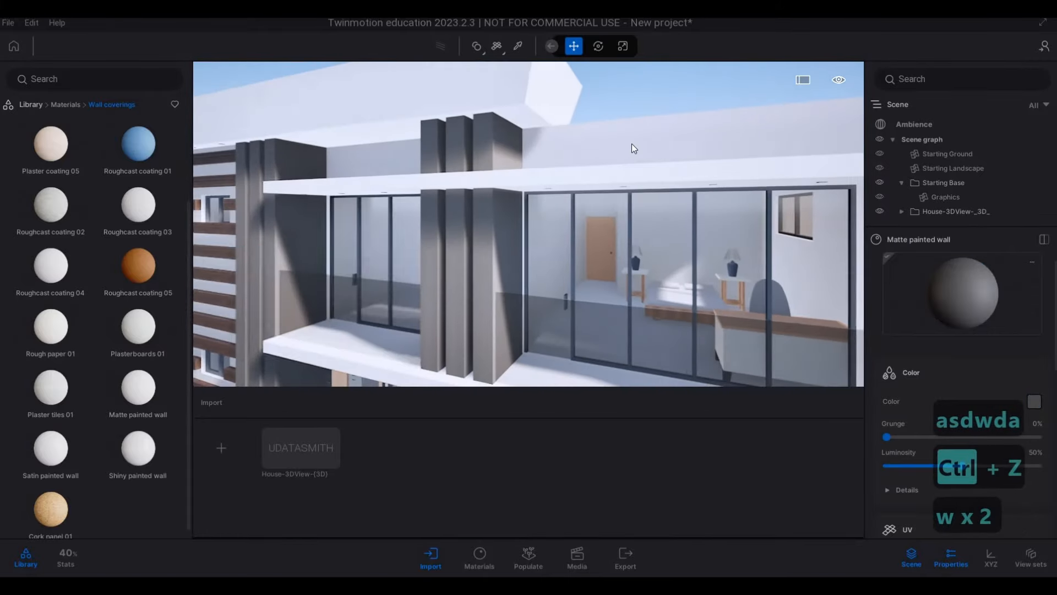
left_click(630, 177)
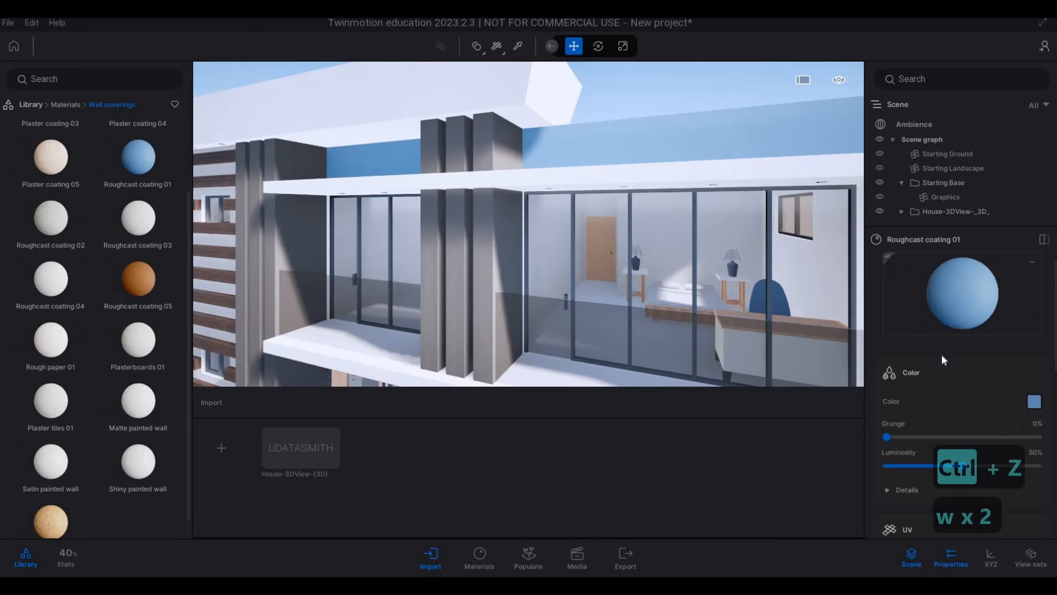
left_click(1034, 402)
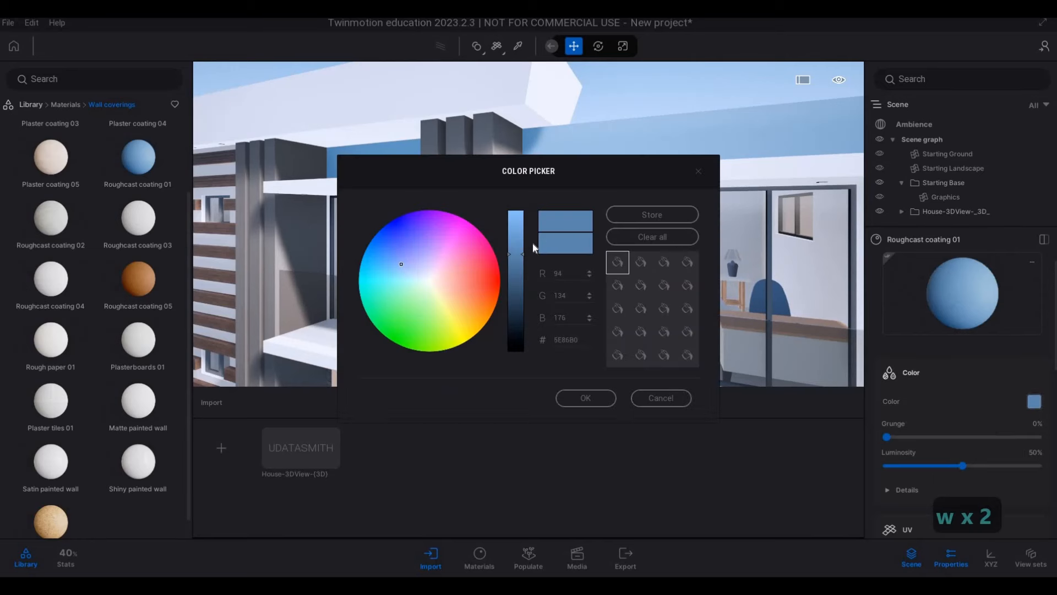
left_click(420, 277)
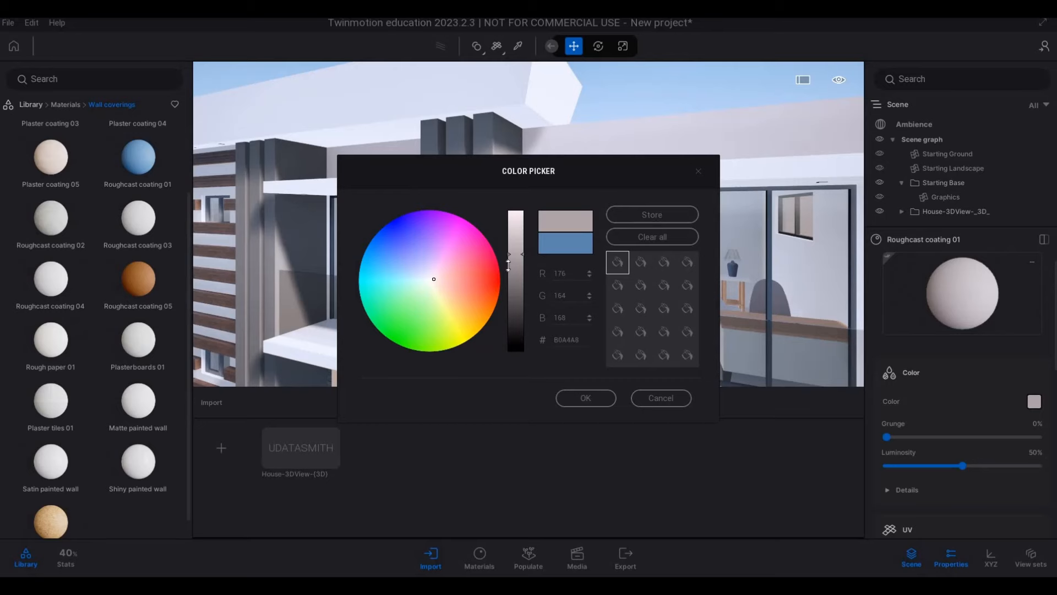
left_click_drag(508, 265, 508, 313)
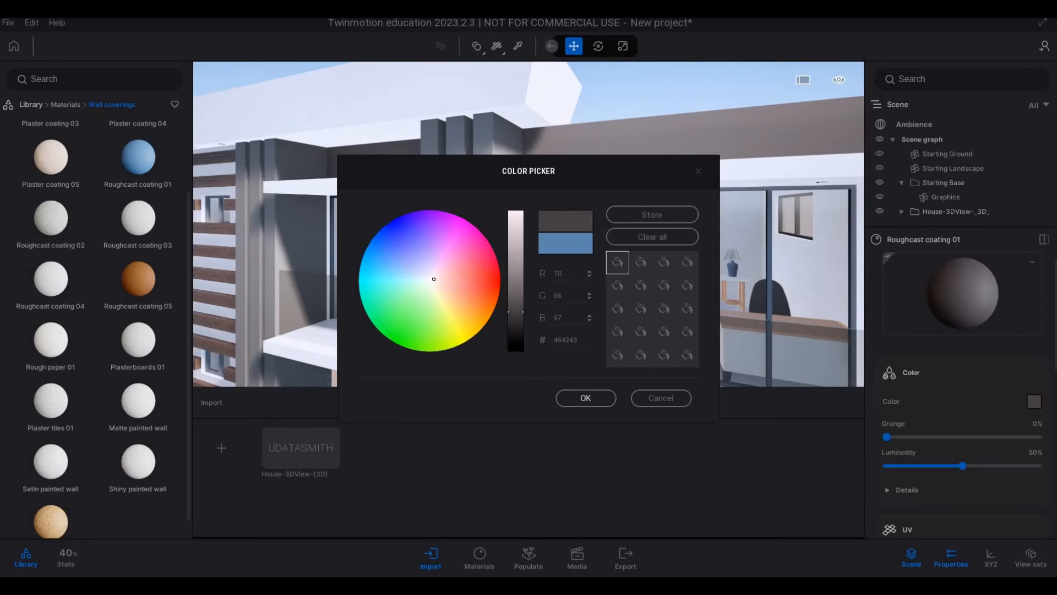
left_click(586, 398)
Step: Examine the dark parapet from the front and side of the house and up close behind the vertical fins
key("a")
key("e")
key("d")
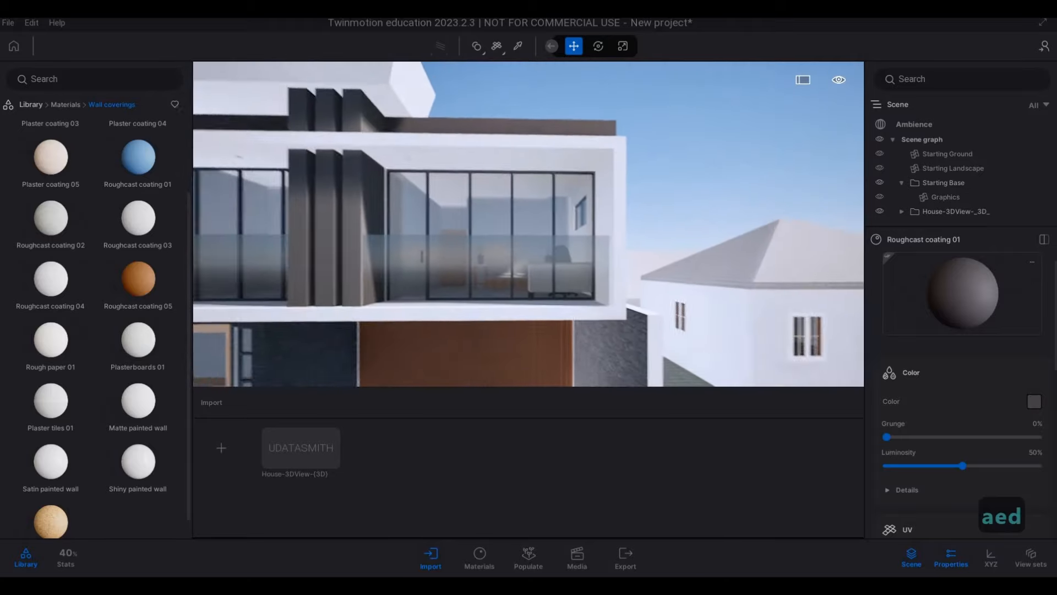
key("d")
key("d")
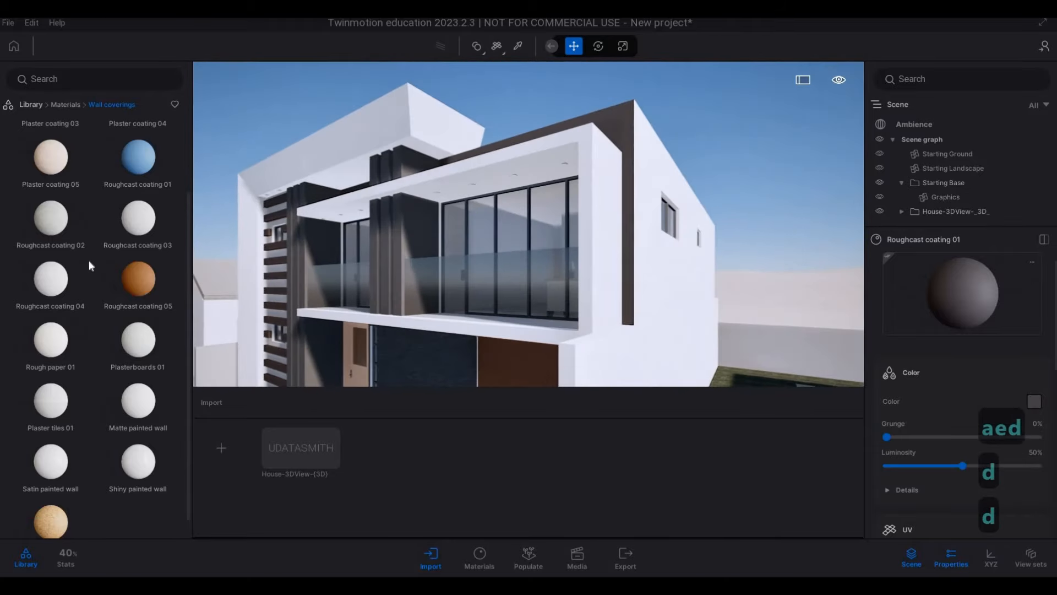
scroll(89, 263, "up", 2)
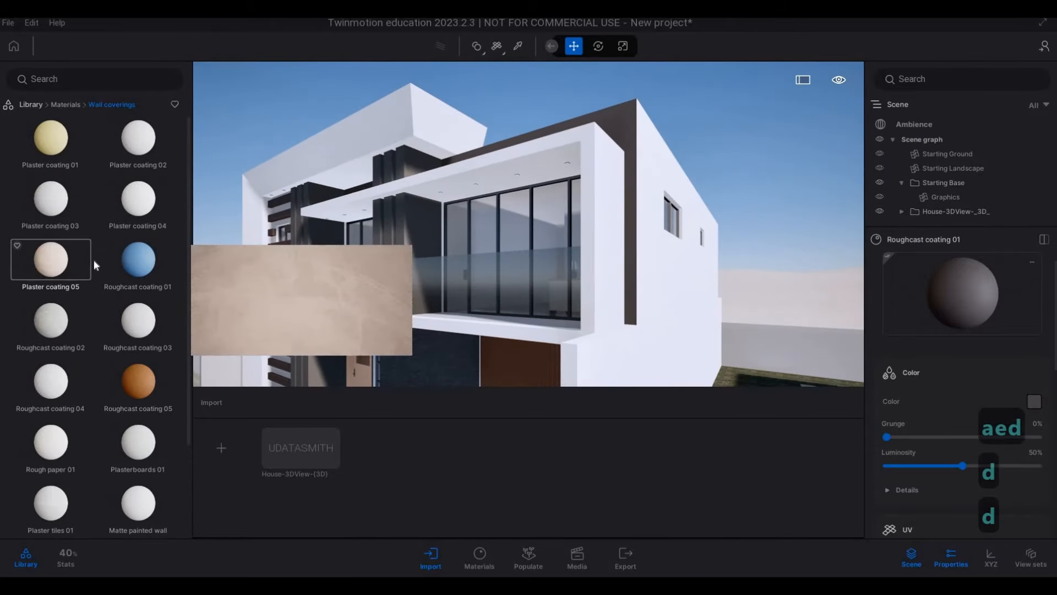
key("a")
key("w")
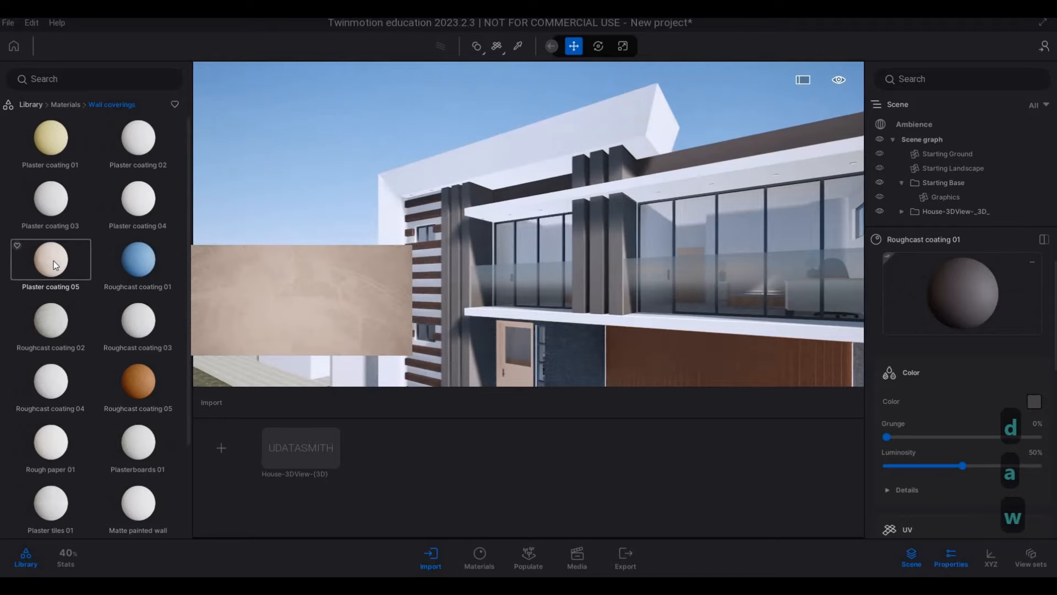
key("d")
key("q")
key("a")
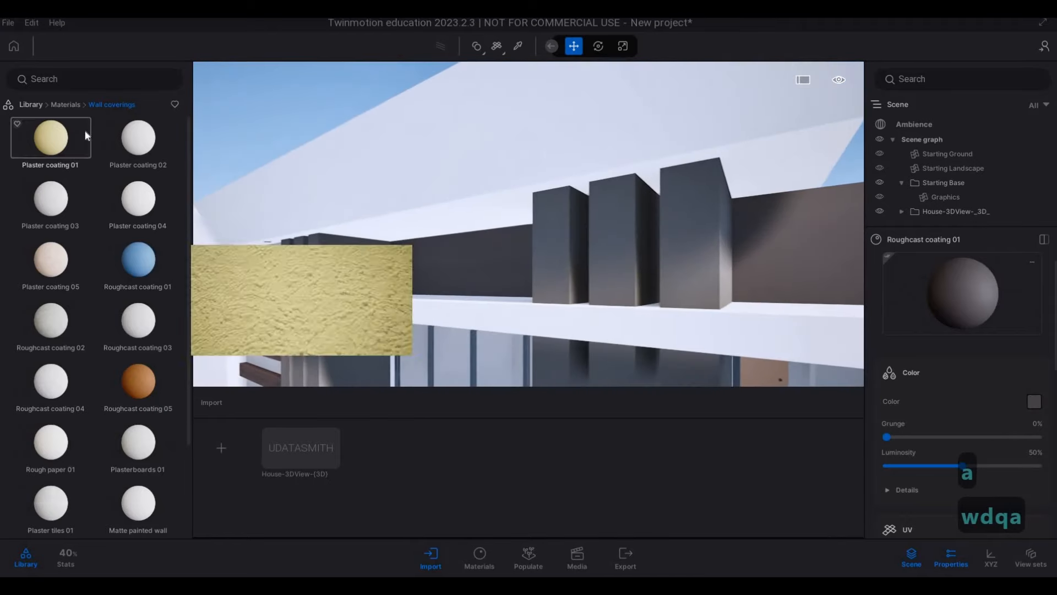
Step: Apply the Stone wall 1 material from the Stones category to the roof parapet wall behind the fins
left_click(64, 105)
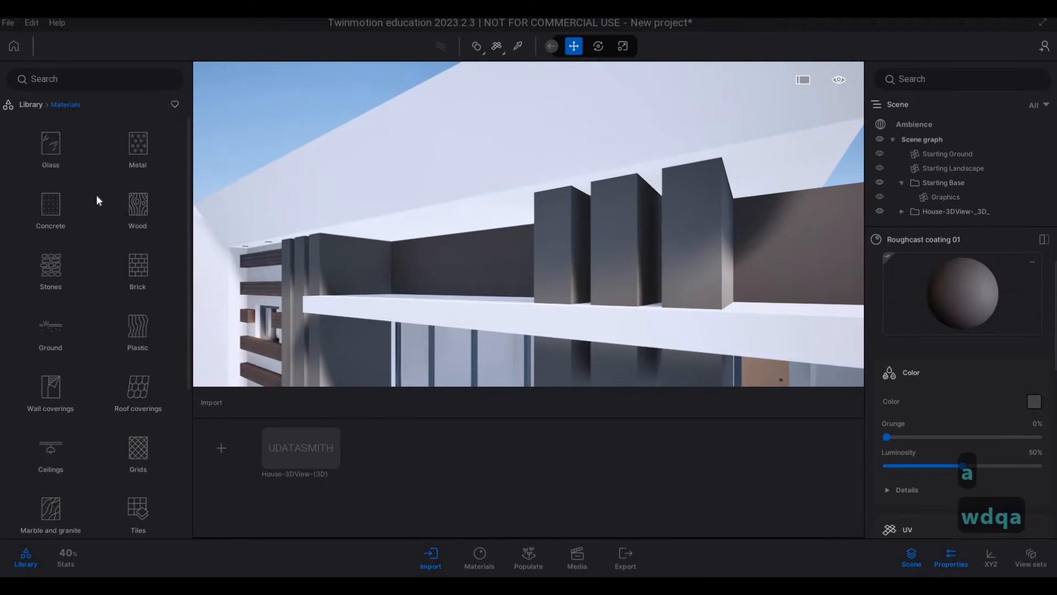
left_click(61, 270)
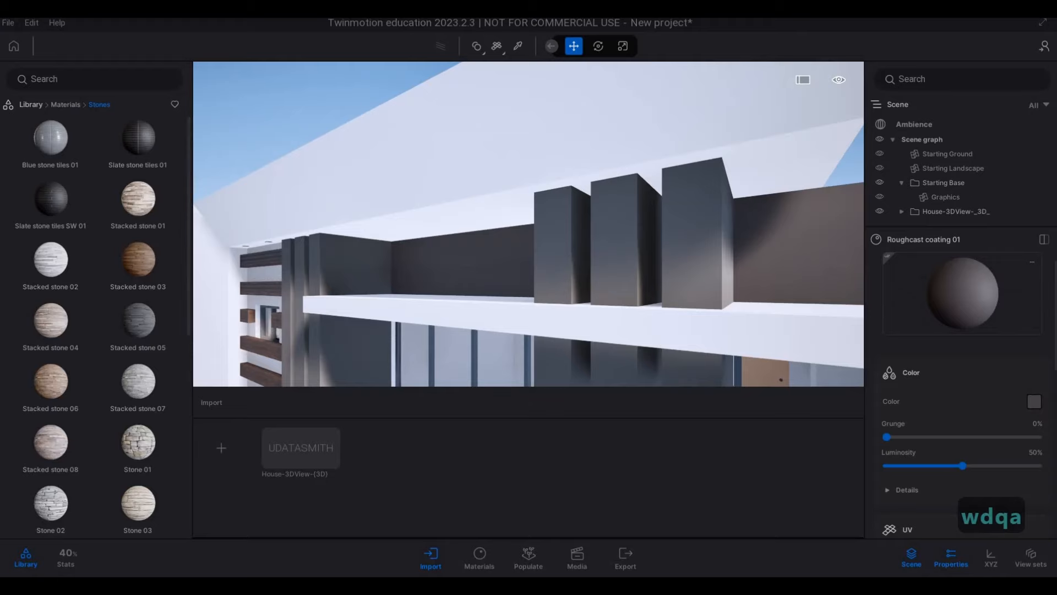
key("a")
scroll(98, 353, "down", 1)
mouse_move(98, 353)
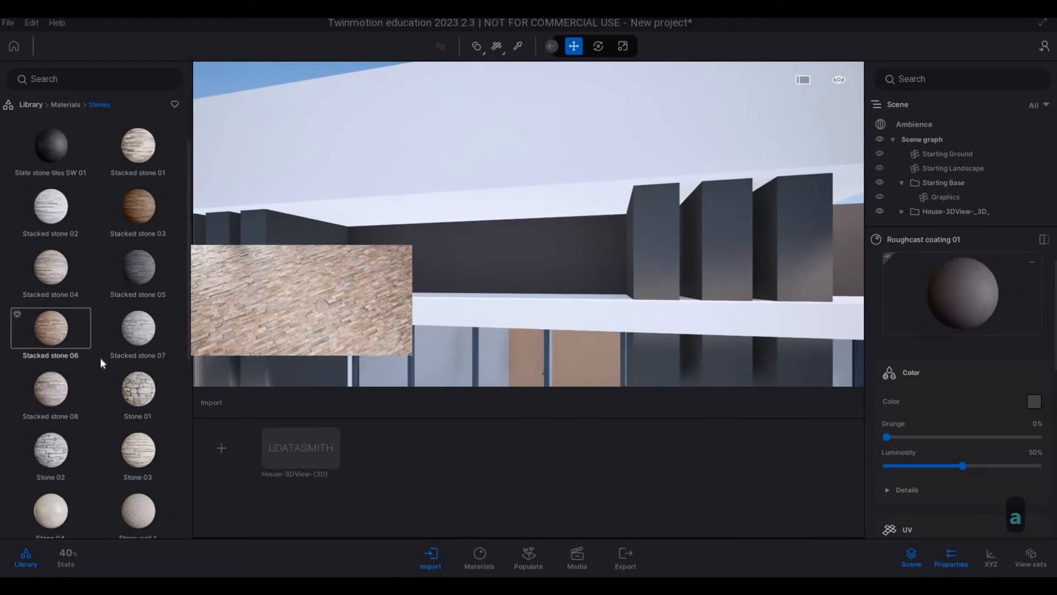
scroll(111, 385, "down", 2)
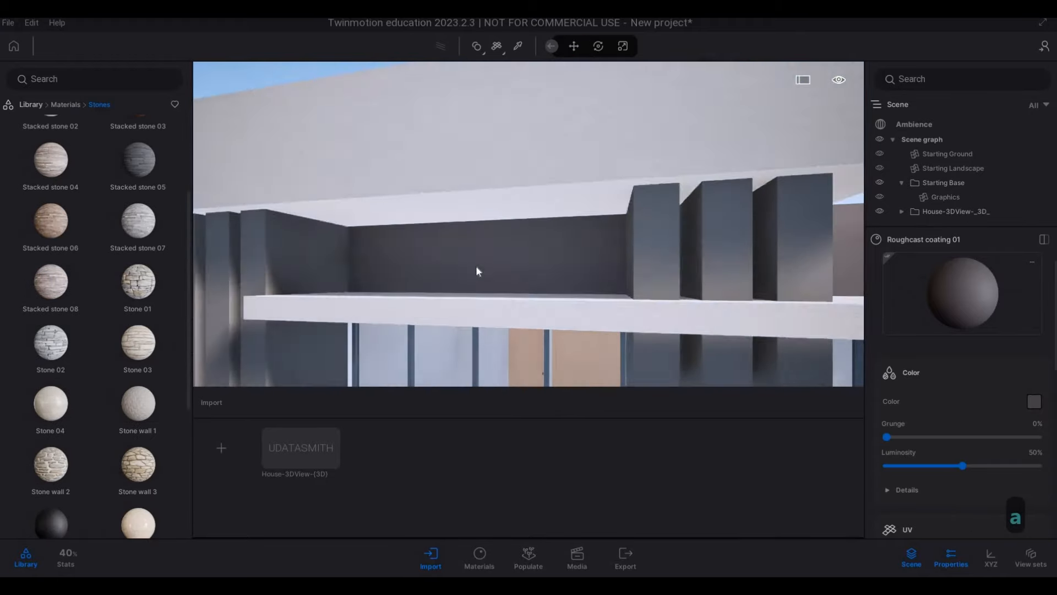
left_click_drag(476, 267, 605, 285)
Step: Set the UV scale of the parapet's Stone wall 1 material to 6.78
key("d")
key("s")
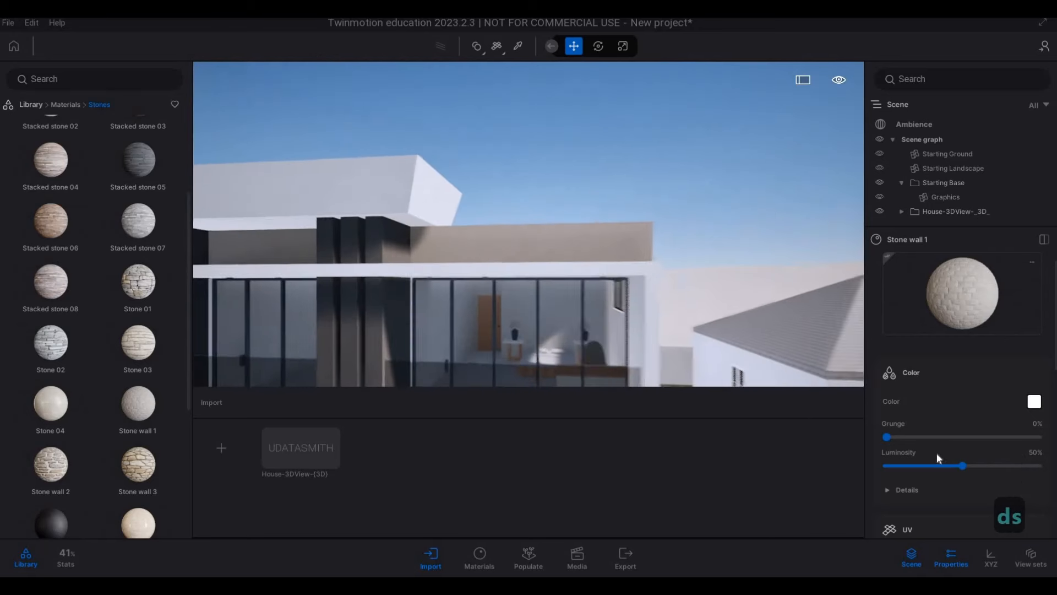
scroll(930, 466, "down", 3)
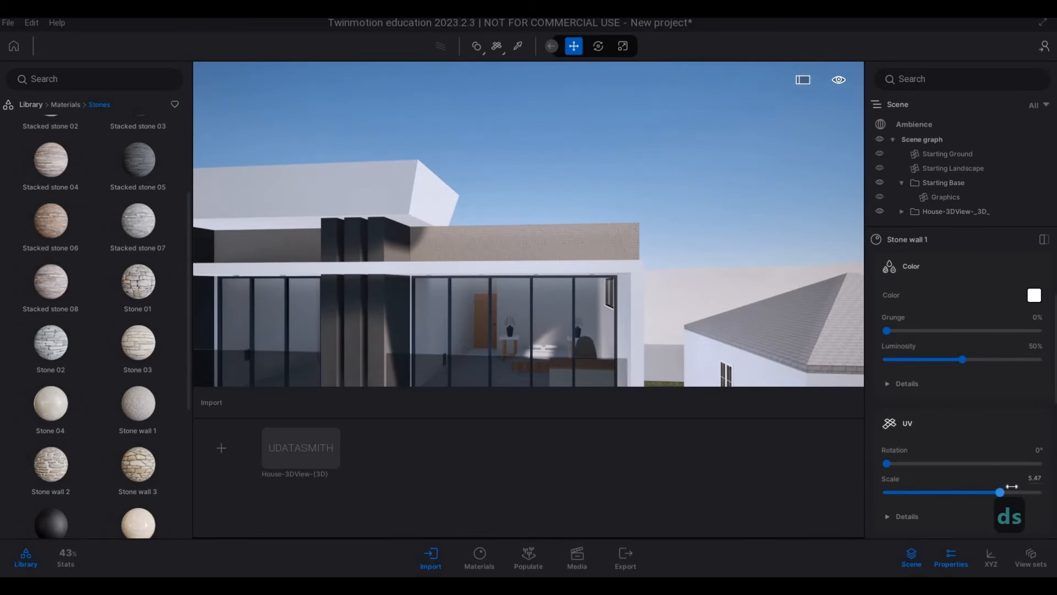
Step: Examine the stone-clad parapet together with the fins and wood slats from both sides of the front facade
key("a")
key("e")
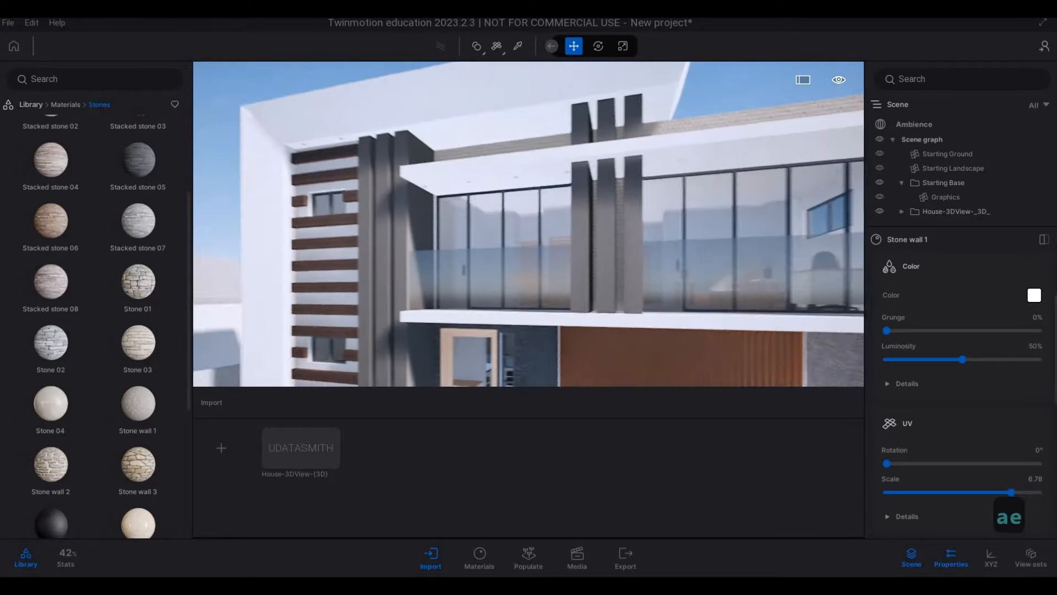
key("s")
key("d")
key("q")
key("d")
key("d")
key("d")
key("d")
key("d")
key("d")
key("d")
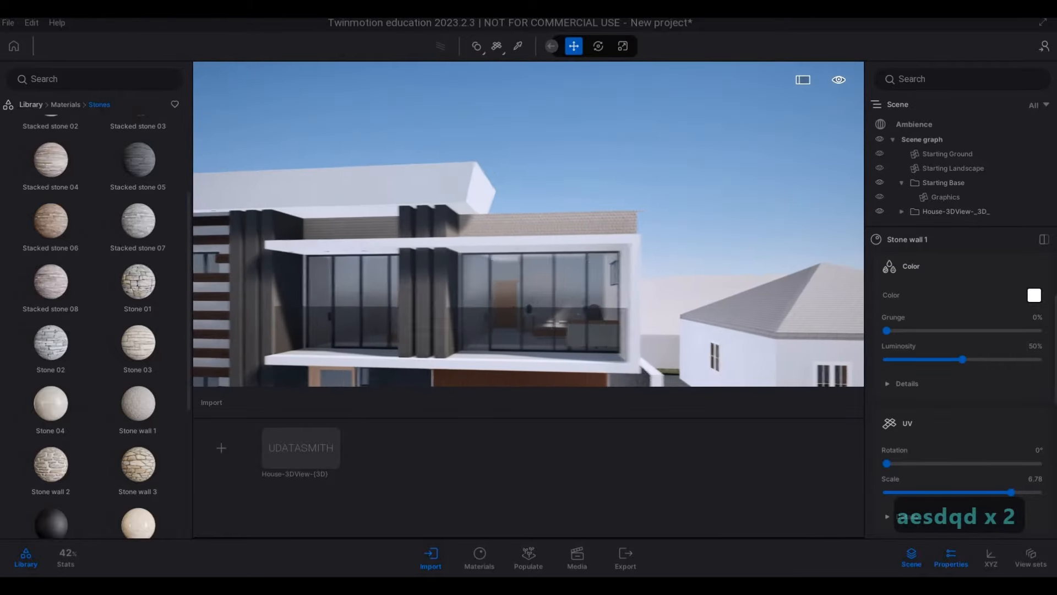
Step: Examine the stone-clad parapet, fins and balcony glazing from the front, then the entrance area up close
key("a")
key("a")
key("a")
key("a")
key("a")
key("a")
key("a")
key("a")
key("a")
key("a")
key("a")
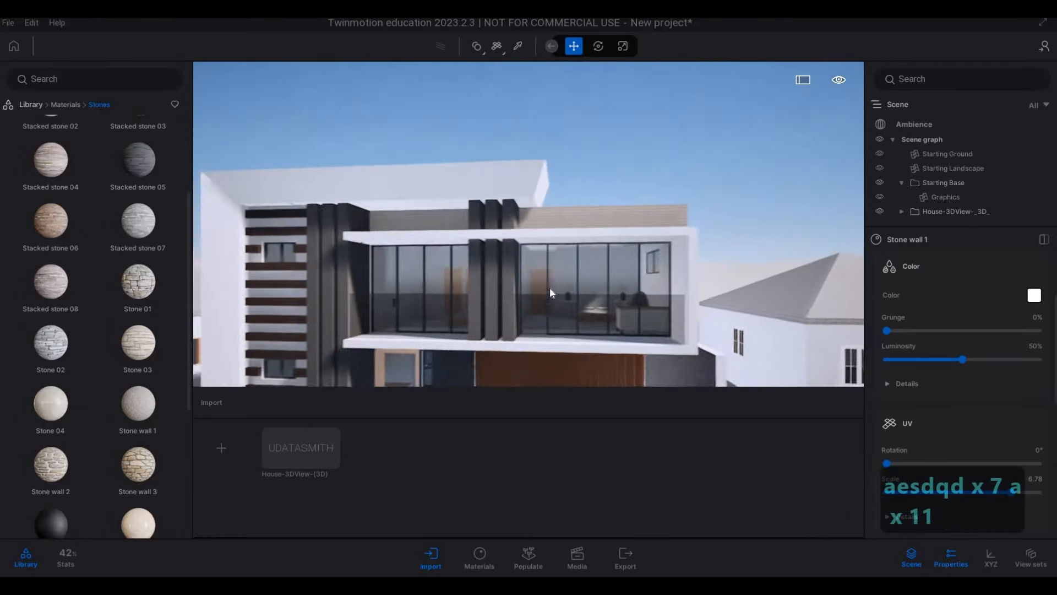
key("w")
key("e")
key("a")
key("s")
key("e")
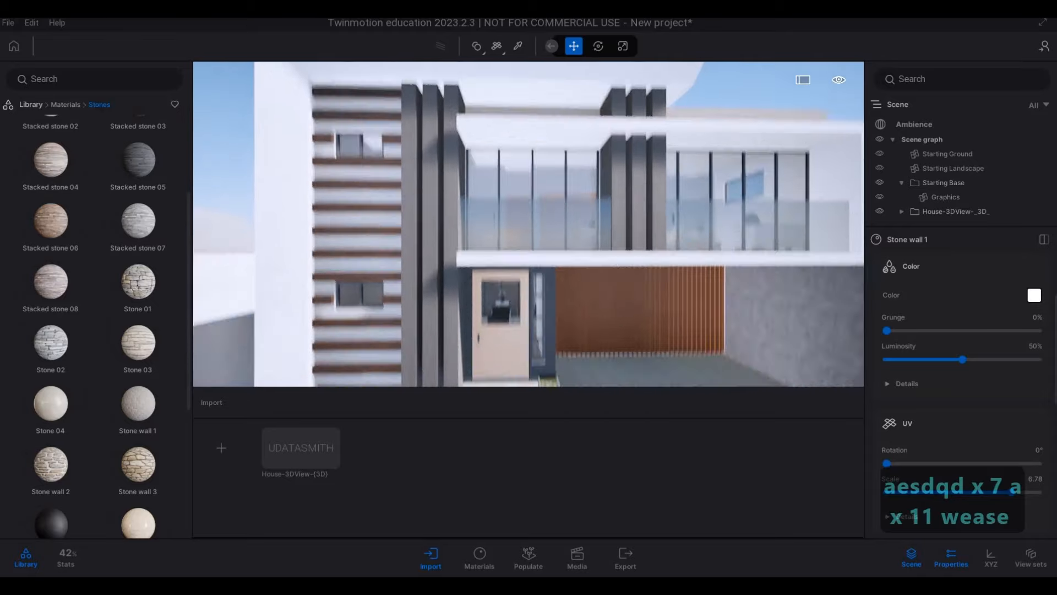
Step: Examine the white upper-floor frame, fins and wood slats of the facade from several oblique and lower viewpoints
key("d")
key("d")
key("q")
key("d")
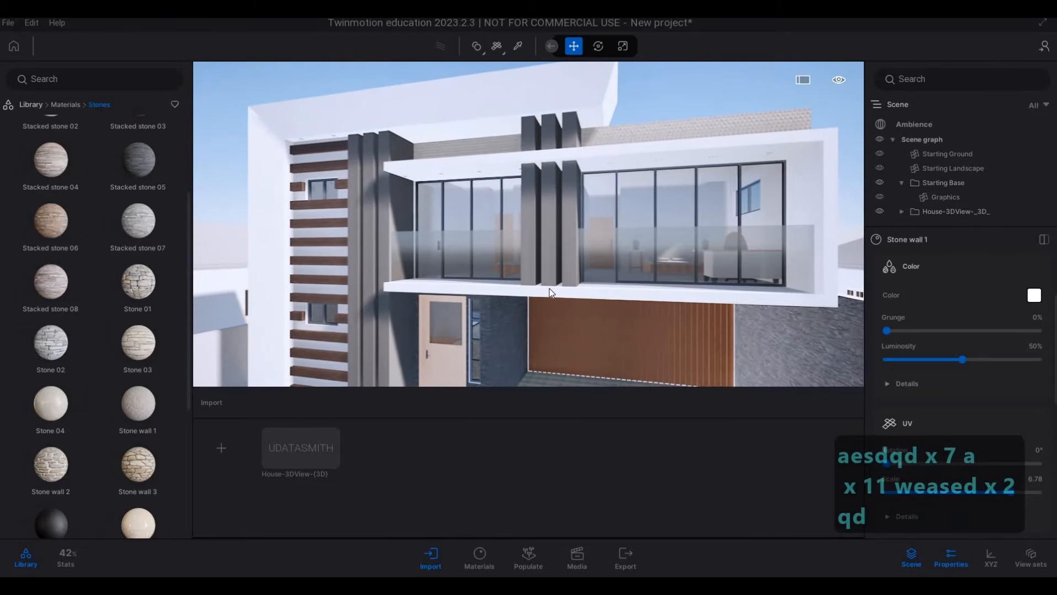
key("a")
key("s")
key("a")
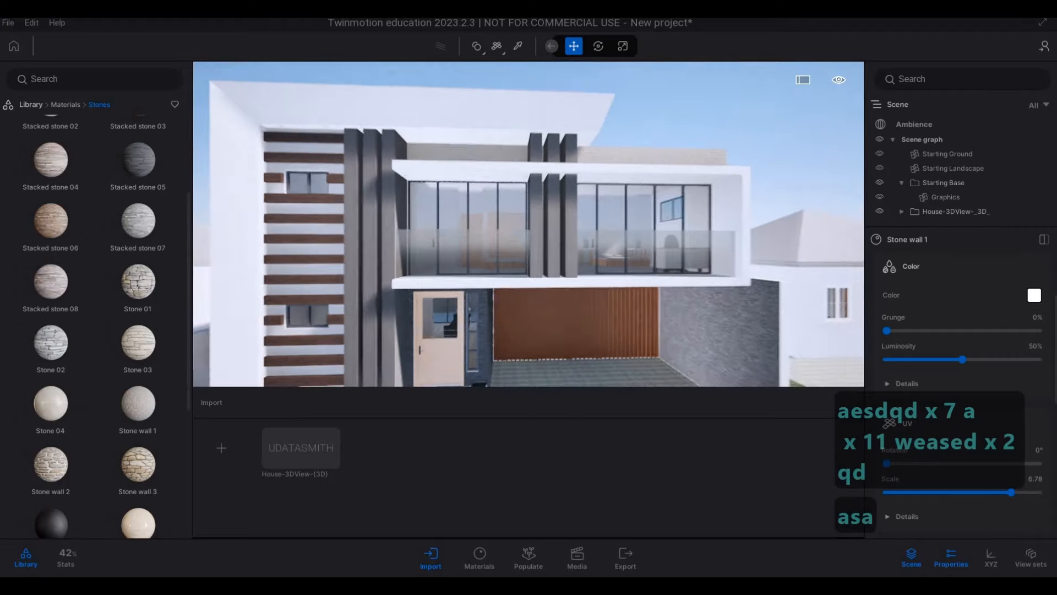
key("s")
key("e")
key("w")
key("w")
key("d")
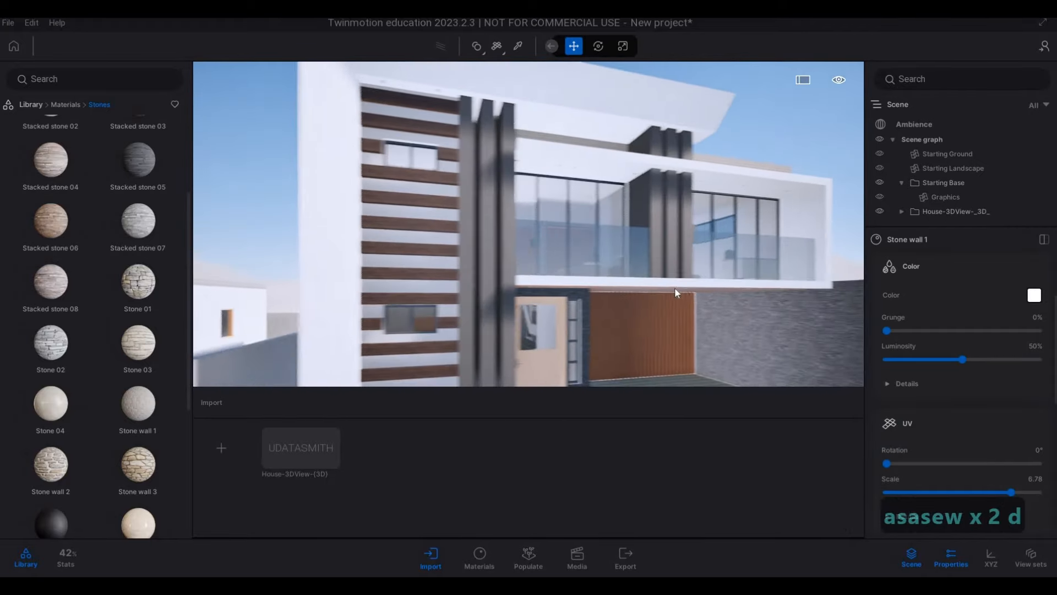
key("w")
key("d")
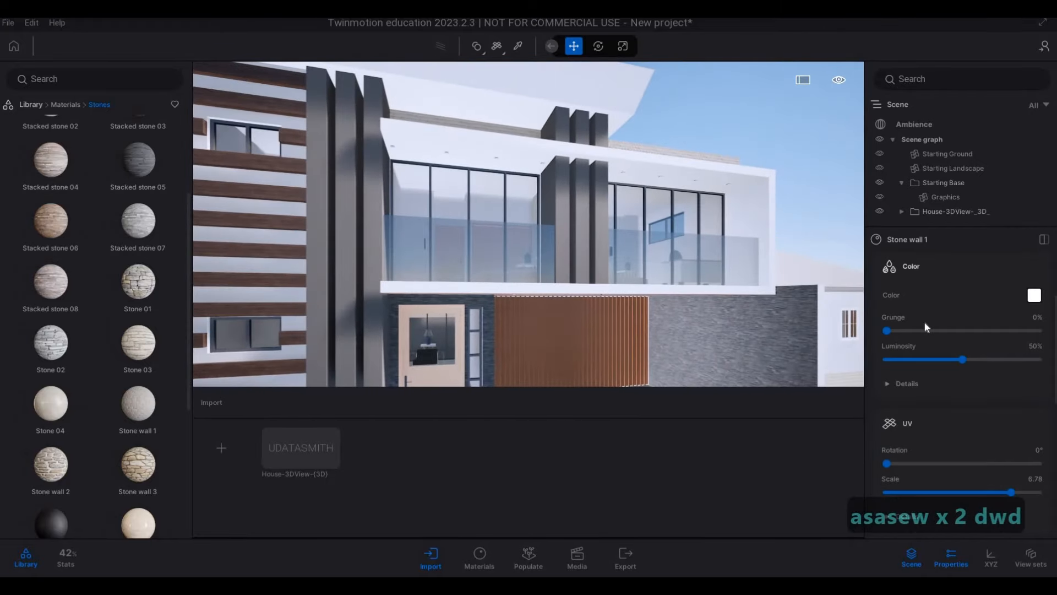
Step: Sample the Satin painted wall material from the white balcony frame and adjust the brightness of its color
left_click(518, 47)
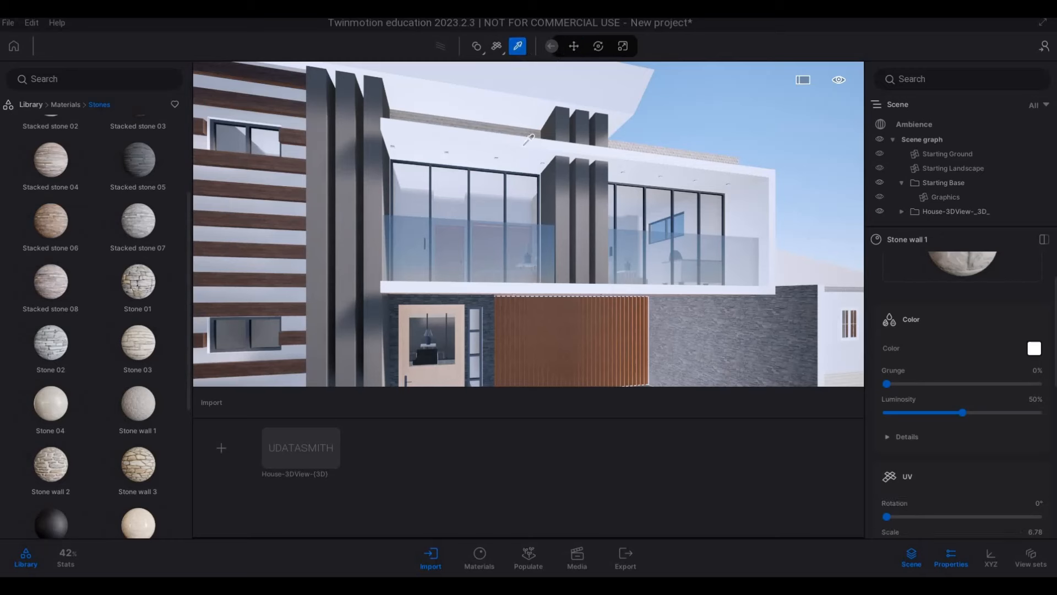
scroll(910, 320, "up", 1)
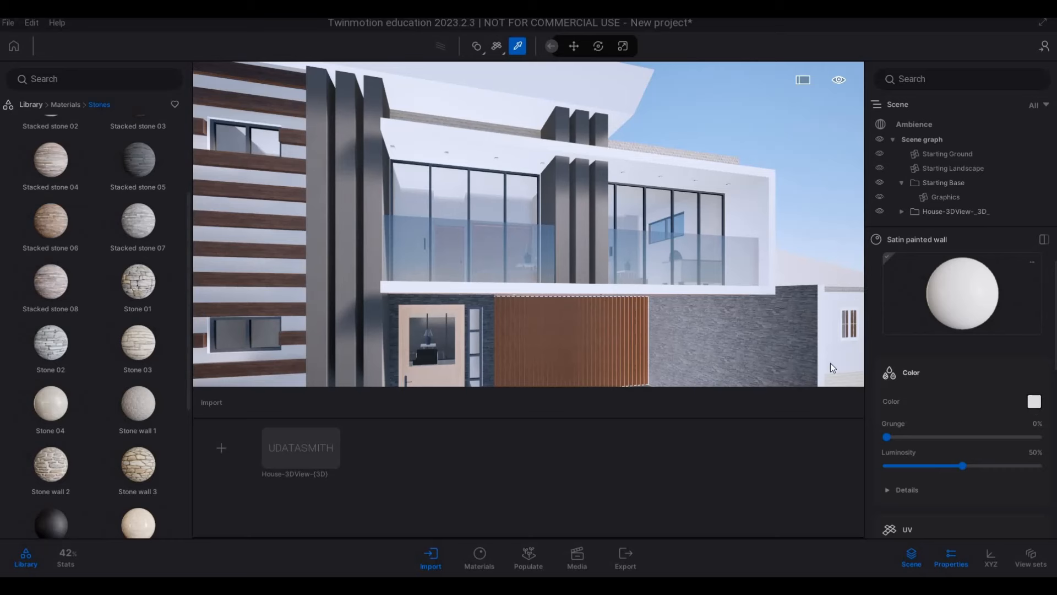
left_click(1034, 402)
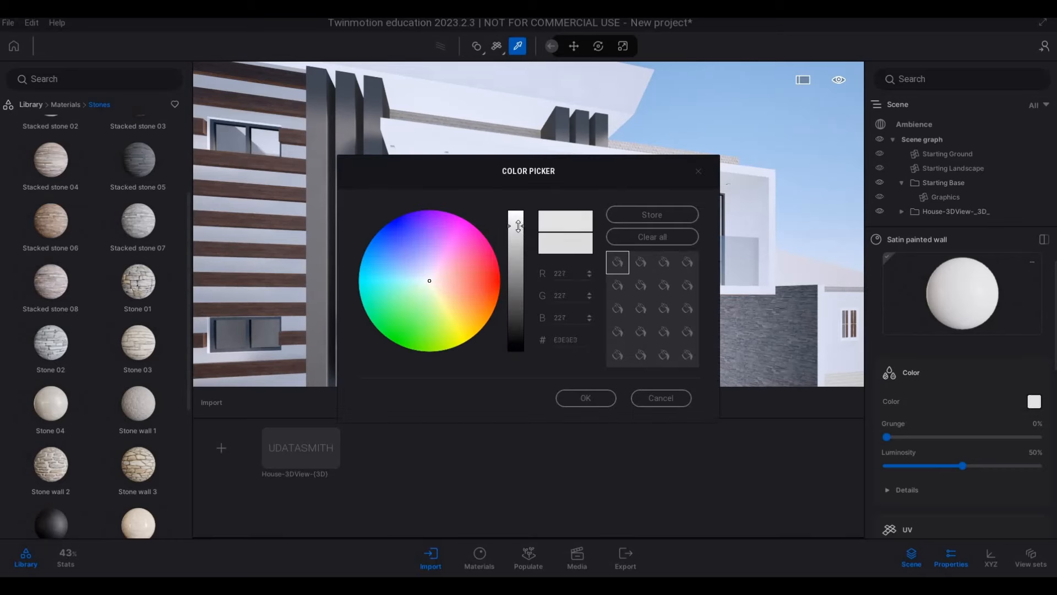
left_click(515, 234)
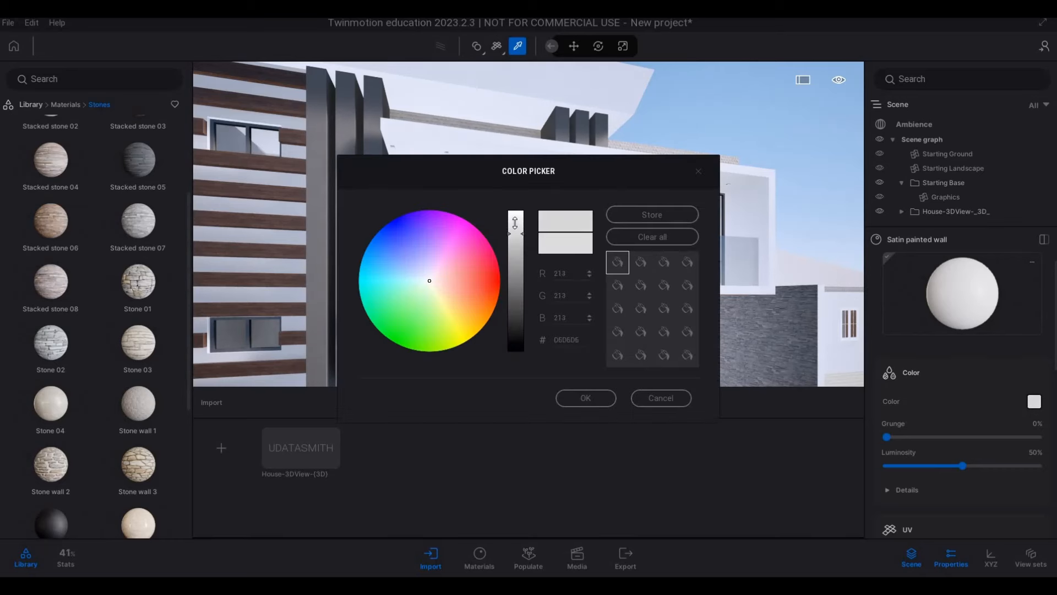
left_click(586, 397)
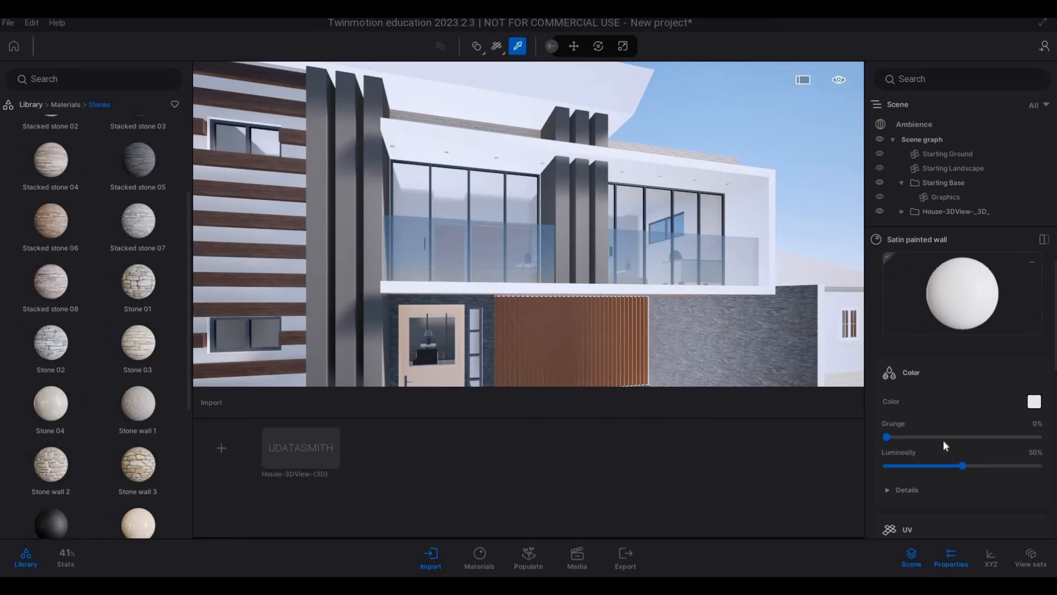
Step: Set the roughness of the Satin painted wall material to 59%
scroll(958, 457, "down", 3)
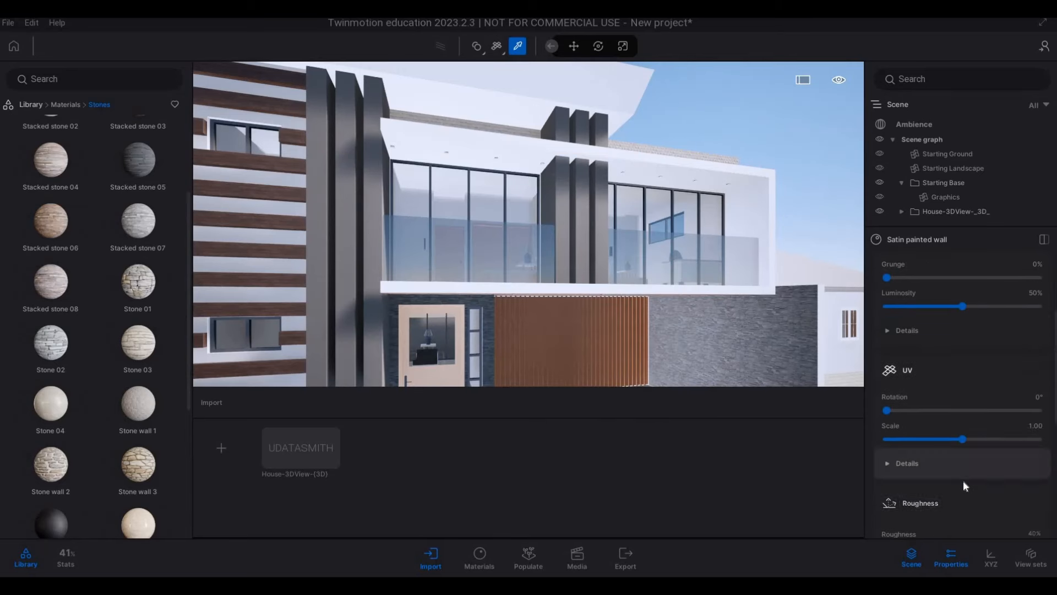
scroll(963, 480, "down", 2)
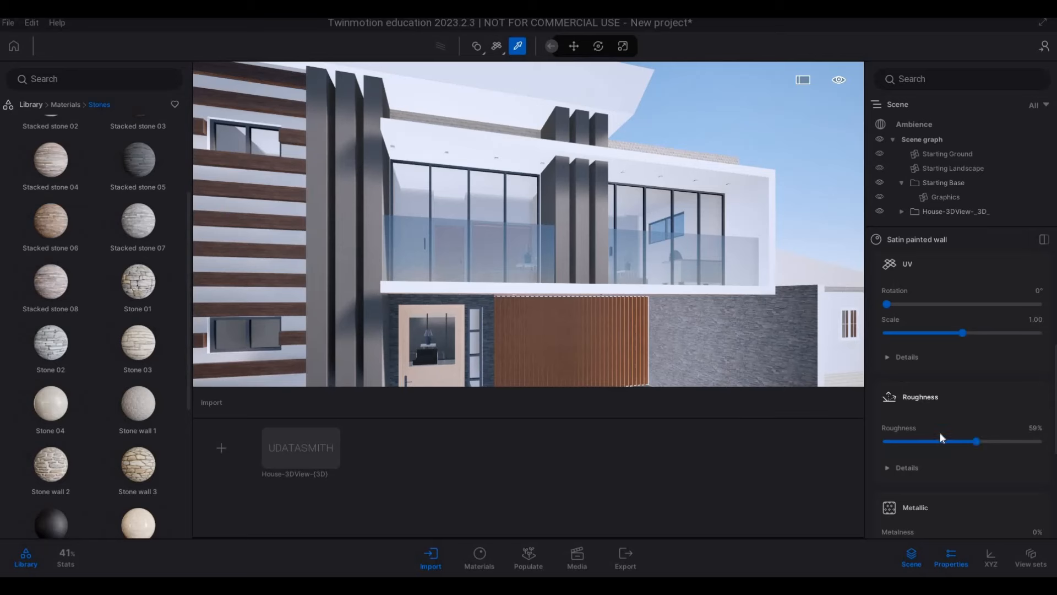
scroll(935, 474, "down", 2)
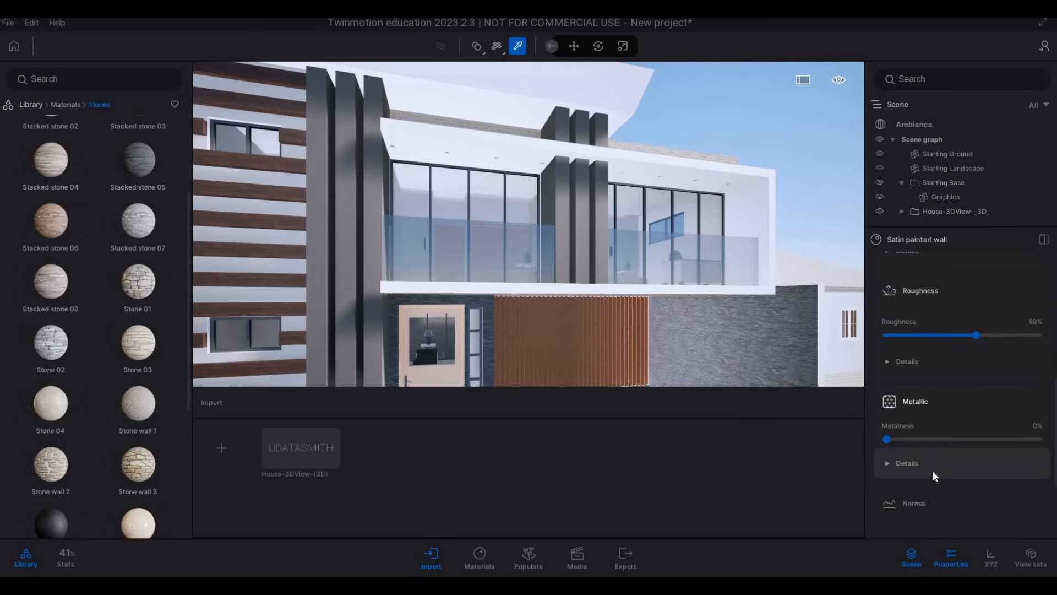
scroll(958, 457, "up", 2)
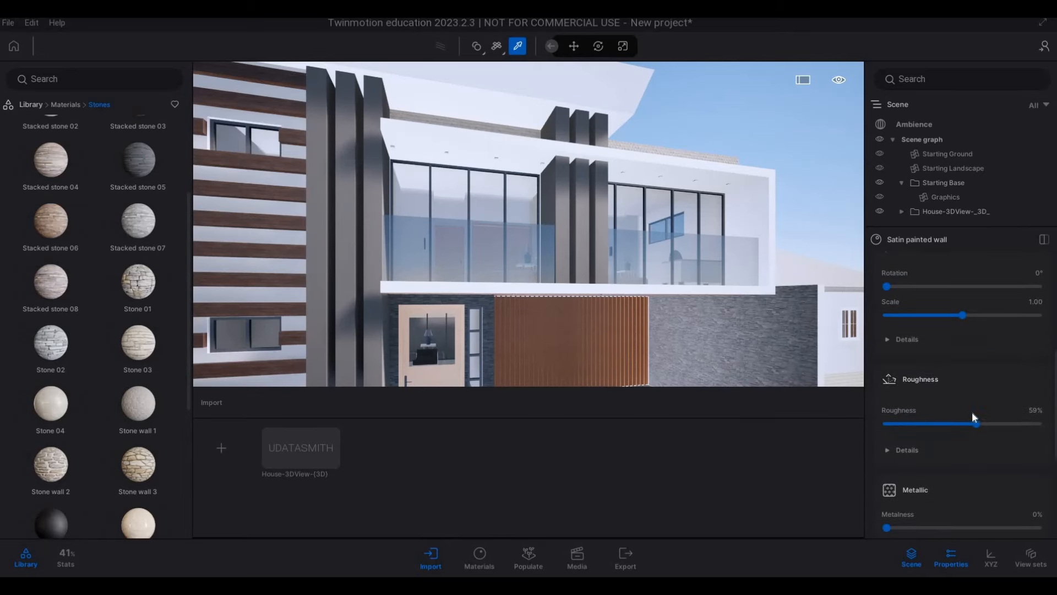
scroll(957, 407, "down", 5)
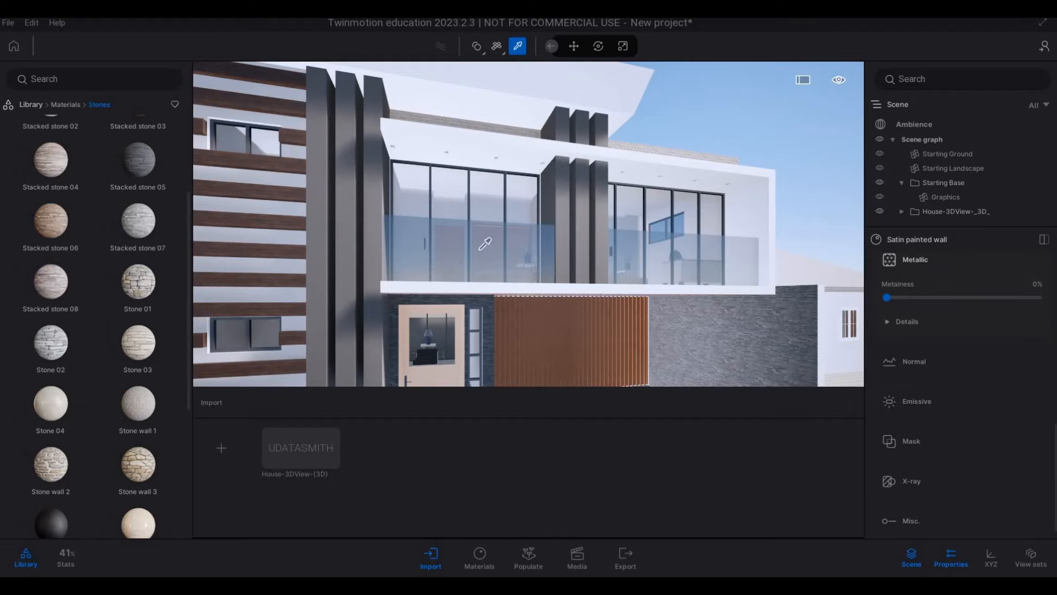
key("s")
key("Escape")
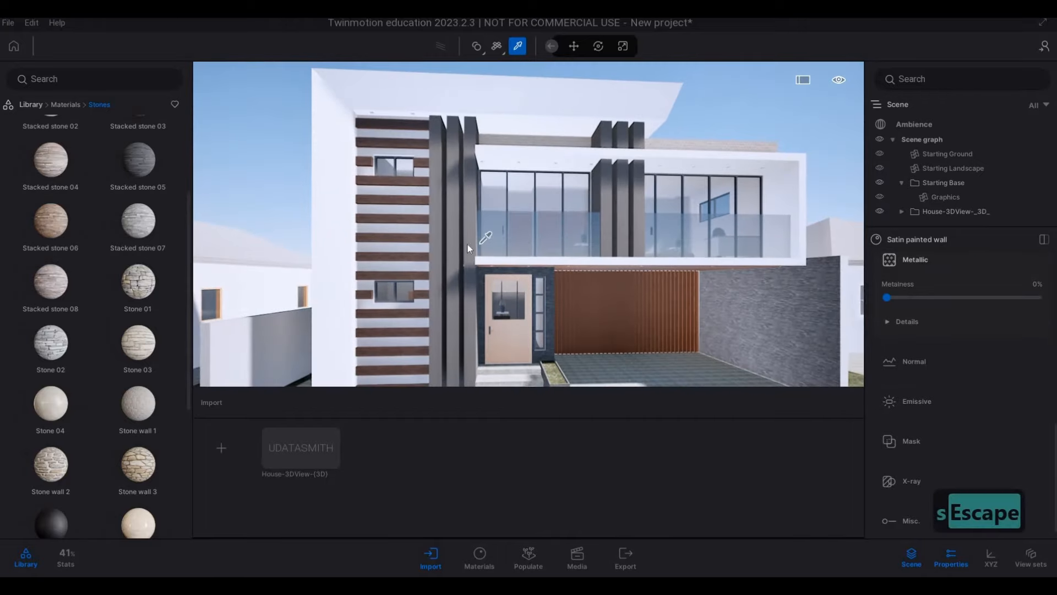
key("Escape")
Step: Apply the Blue stone tiles 01 material from the Stones category to the wall behind the wood slats
key("a")
key("w")
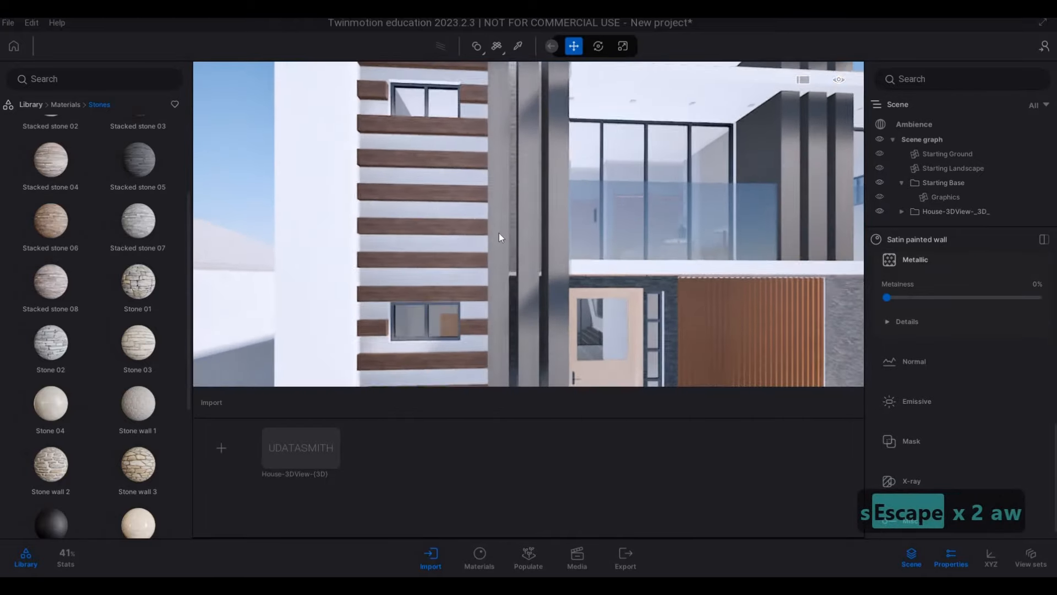
key("q")
key("a")
key("w")
scroll(78, 196, "up", 2)
mouse_move(80, 197)
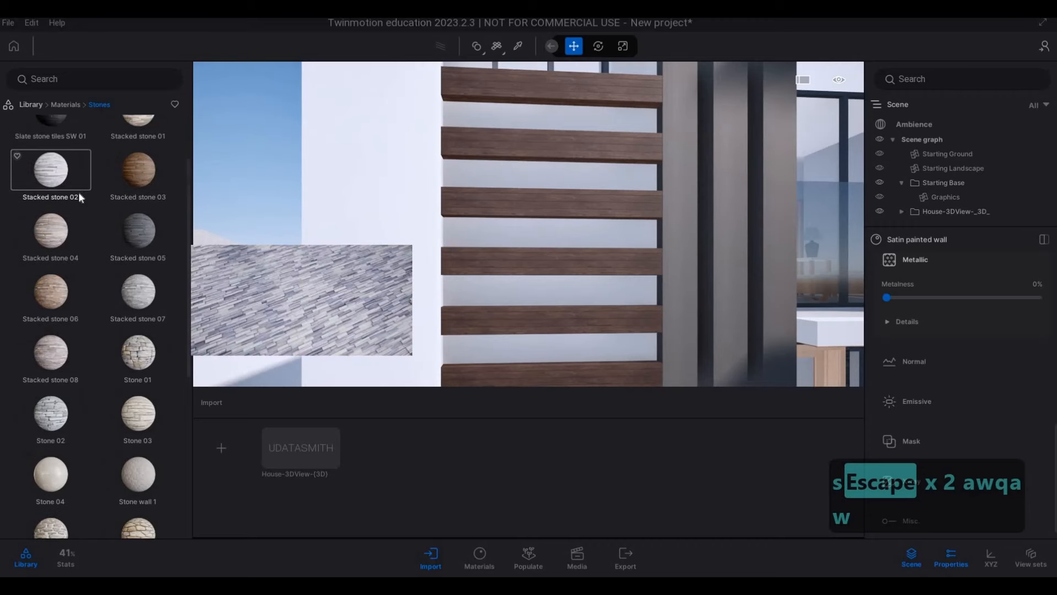
scroll(79, 197, "up", 2)
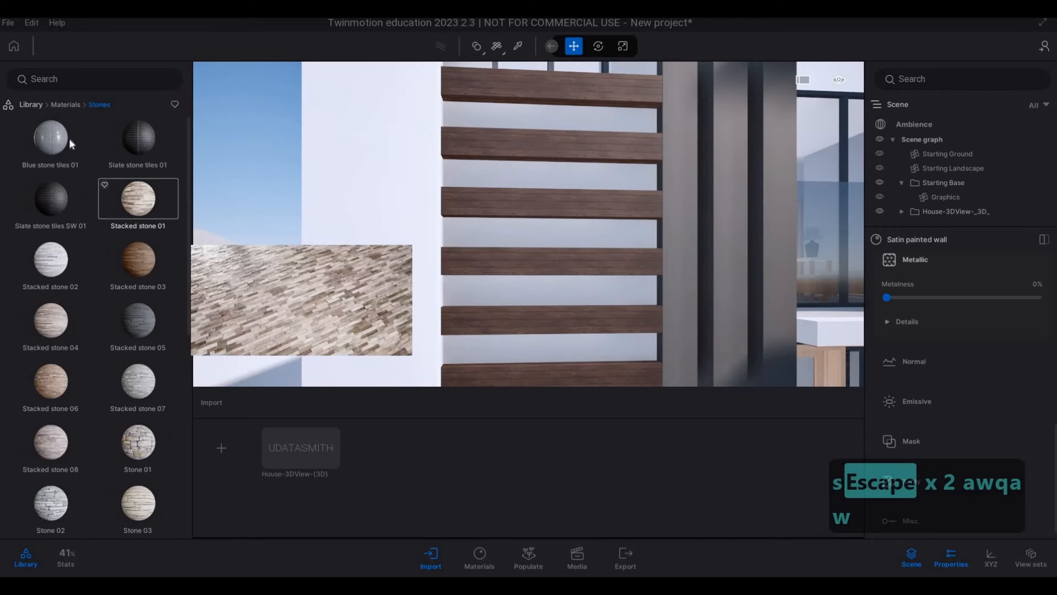
left_click_drag(68, 138, 506, 227)
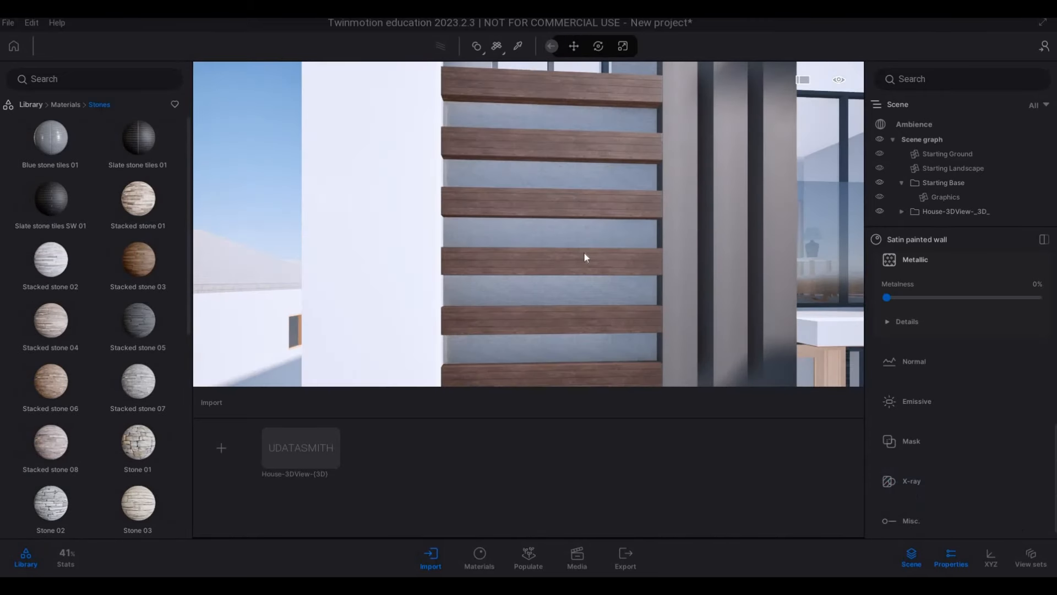
scroll(925, 410, "down", 1)
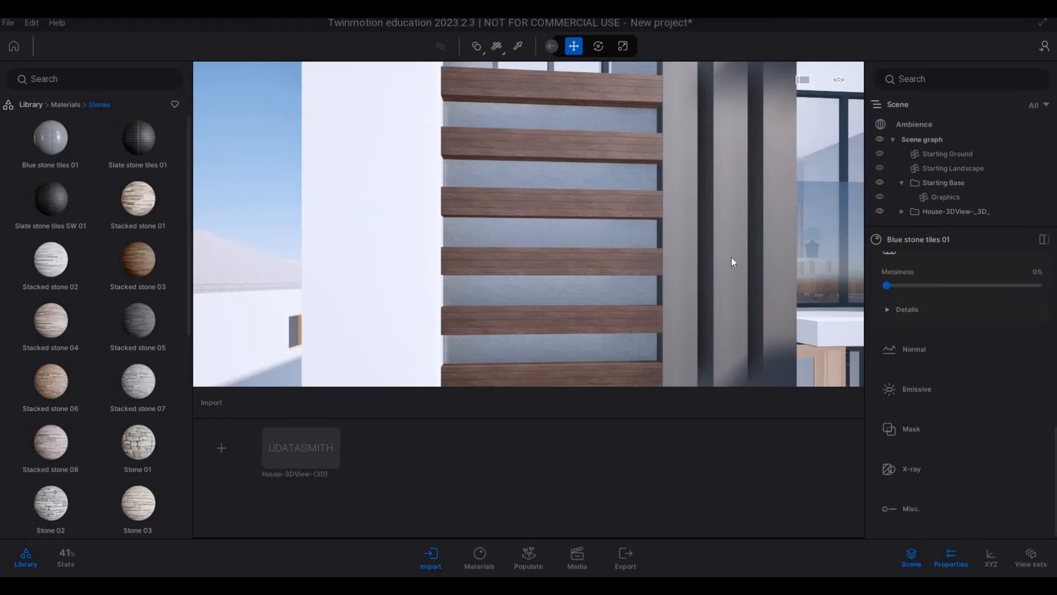
Step: Sample the Stone wall 1 material from the roof parapet and apply it to the wall behind the wood slats
key("d")
key("q")
key("d")
key("q")
key("a")
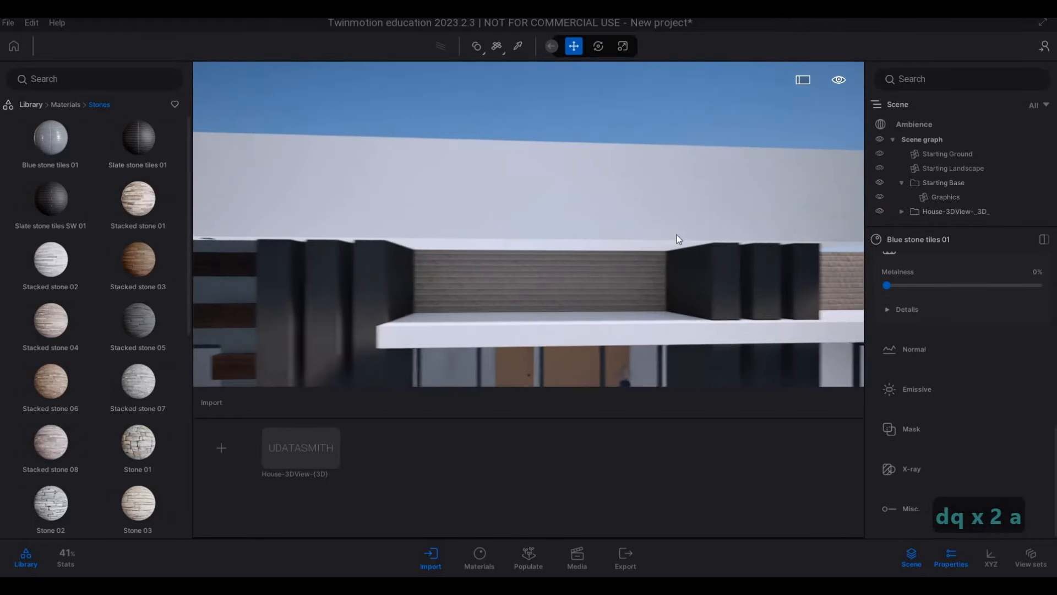
key("e")
key("q")
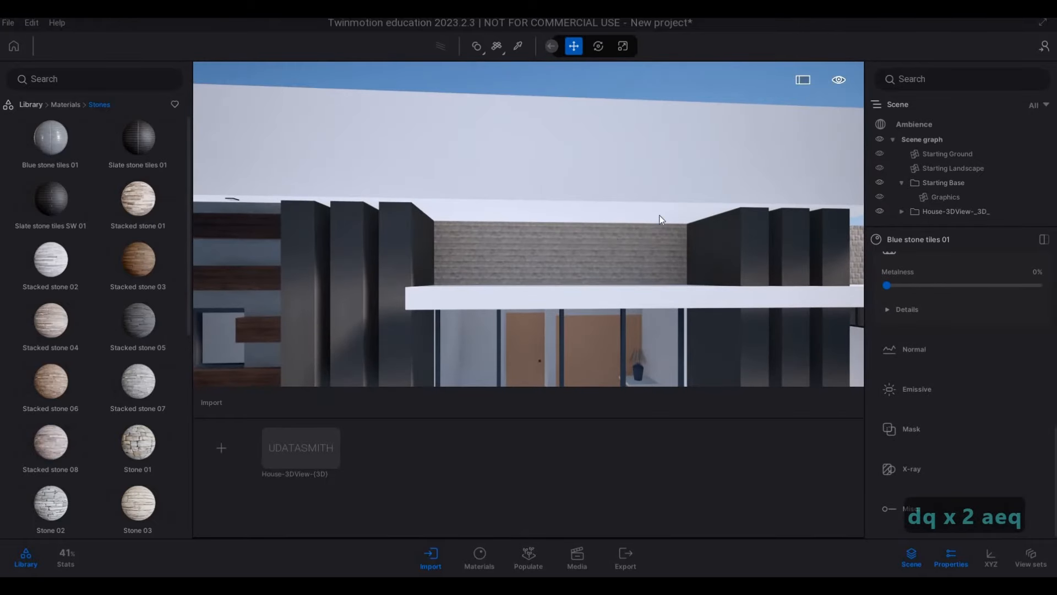
left_click(518, 46)
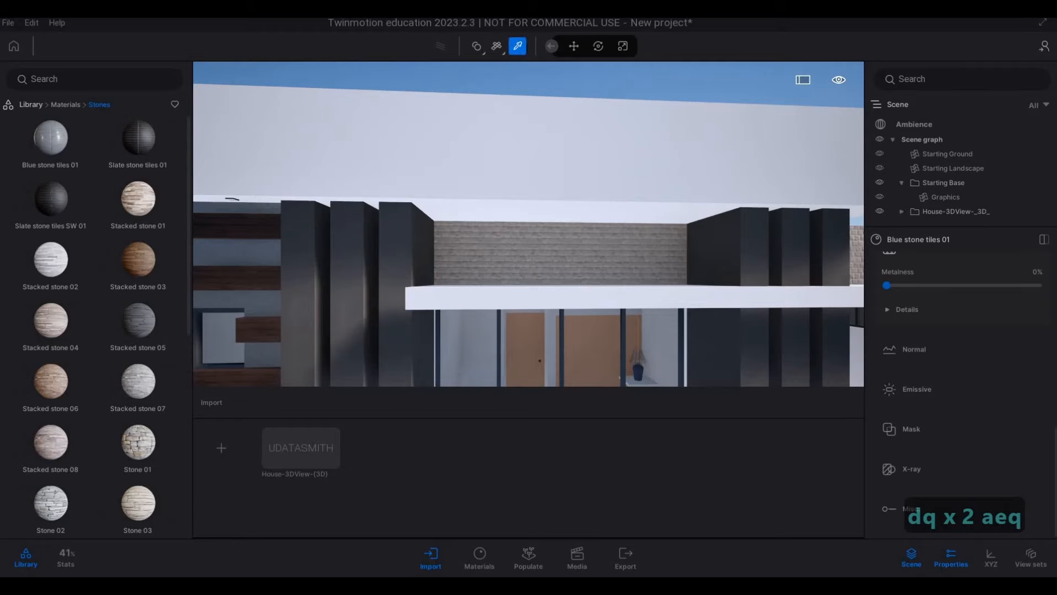
key("q")
key("s")
key("e")
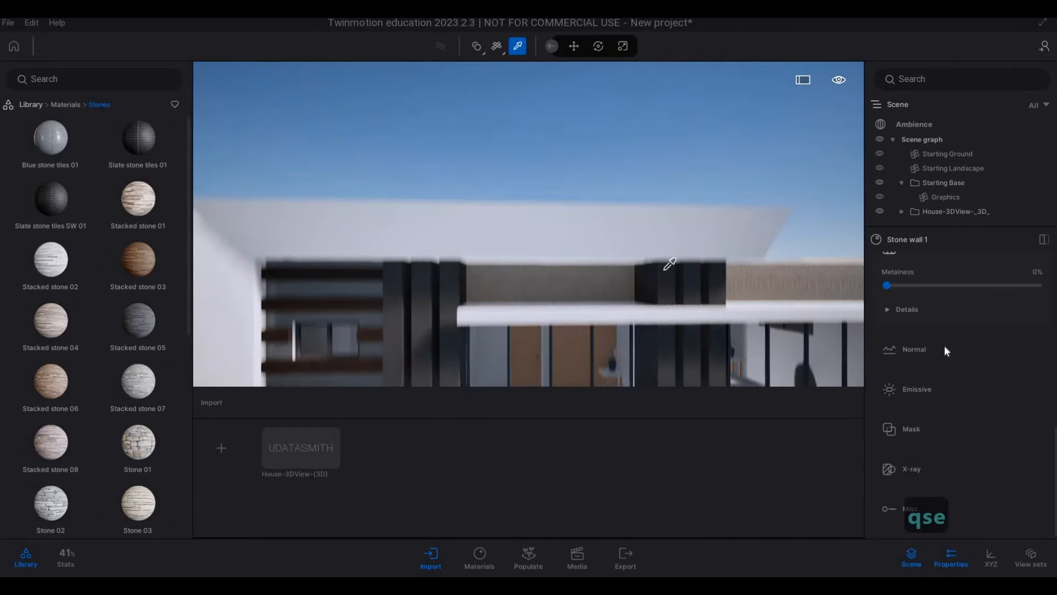
key("a")
scroll(944, 346, "up", 2)
scroll(943, 345, "up", 5)
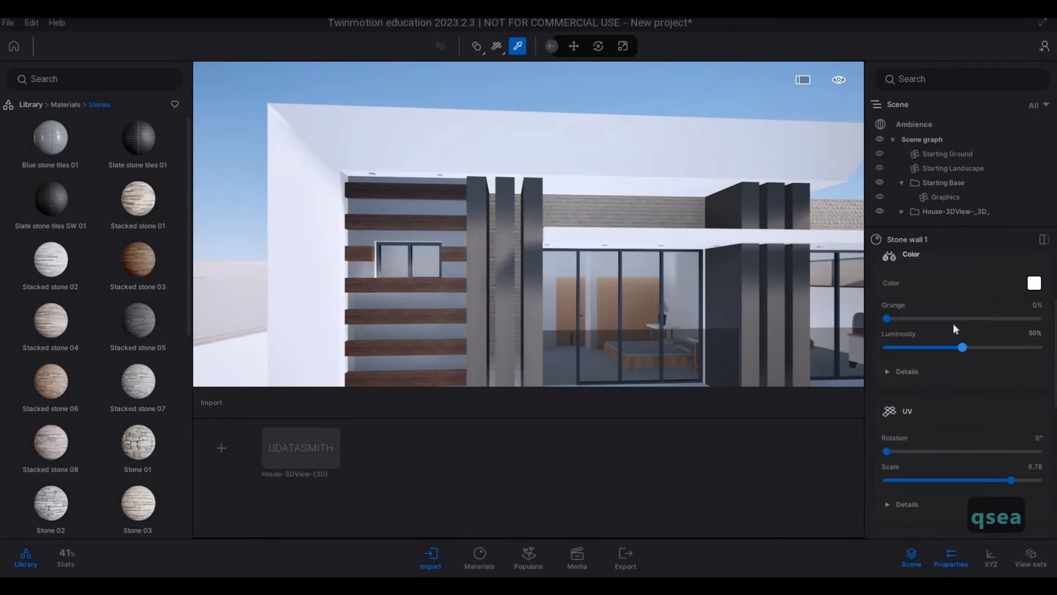
left_click(409, 216)
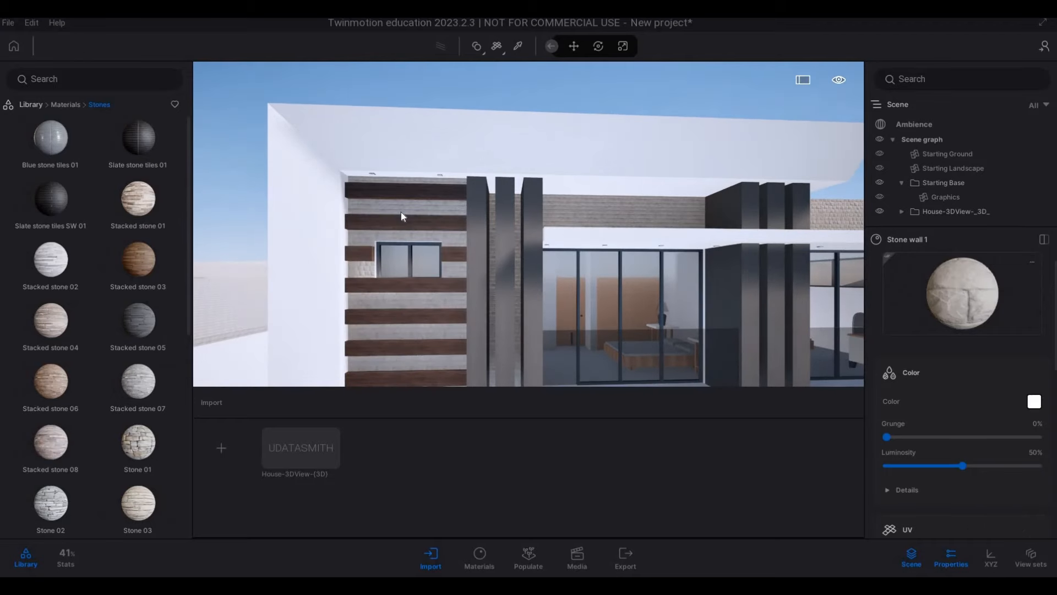
Step: Examine the stone wall behind the wood slats up close around the upper and lower windows
key("w")
key("e")
key("a")
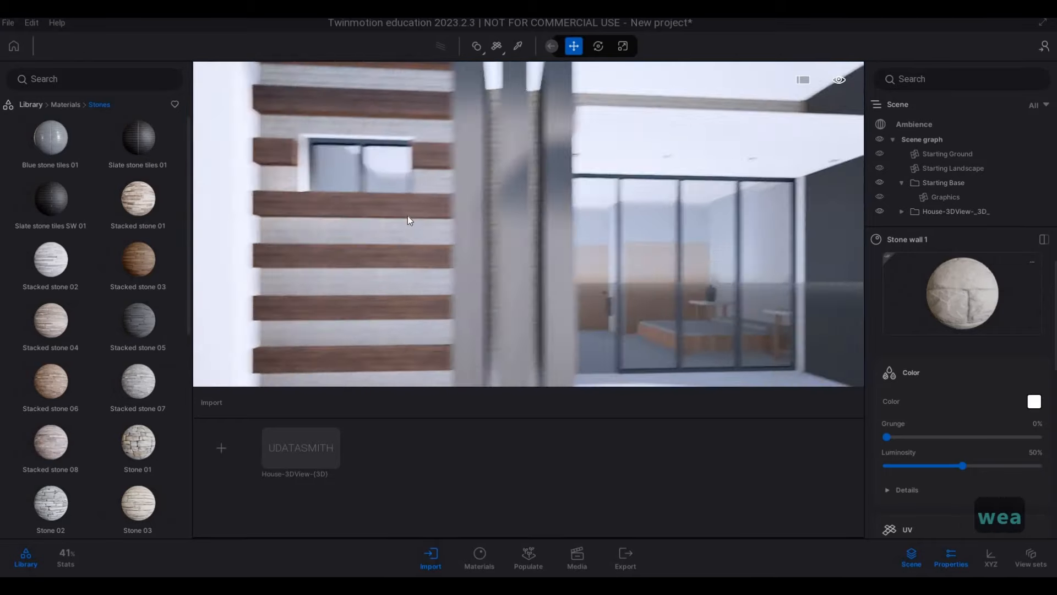
key("s")
key("e")
key("d")
key("s")
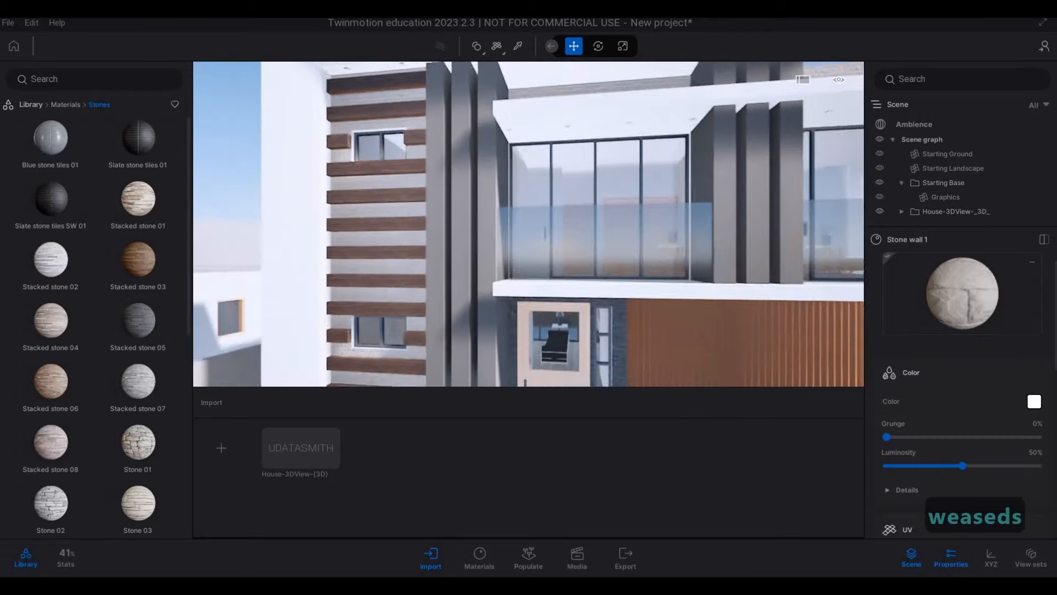
key("e")
key("a")
key("a")
key("w")
key("a")
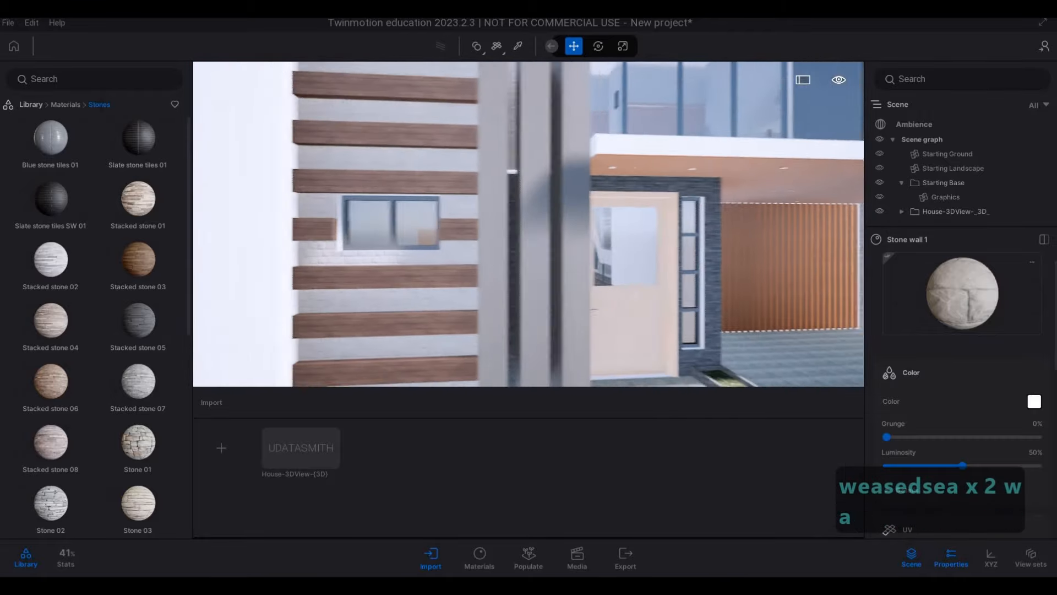
Step: Examine the whole front facade from a distance, including the entrance steps, garage and driveway paving
key("w")
key("s")
key("d")
key("q")
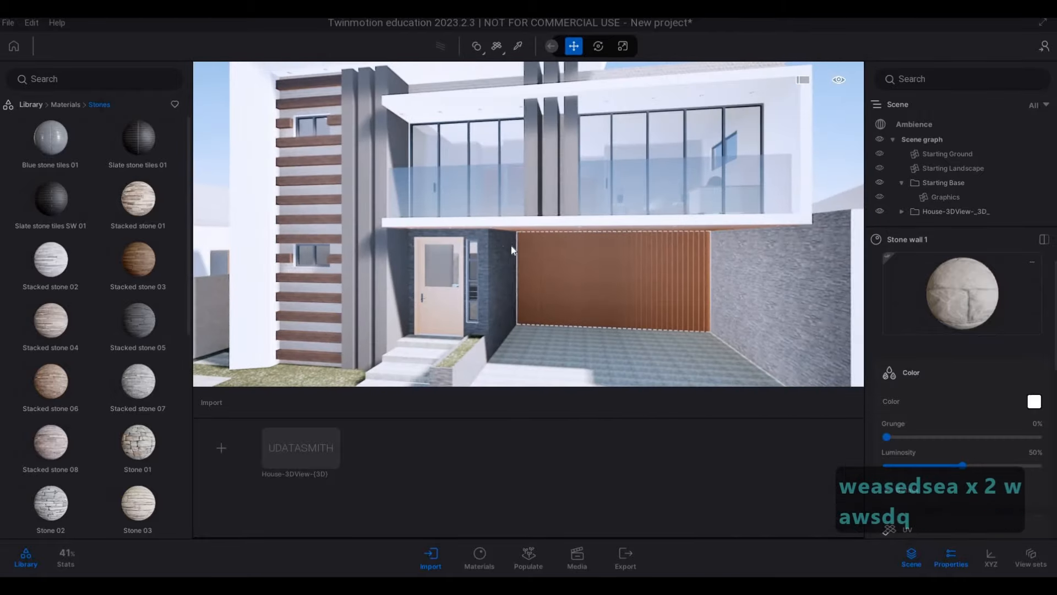
key("a")
key("s")
key("e")
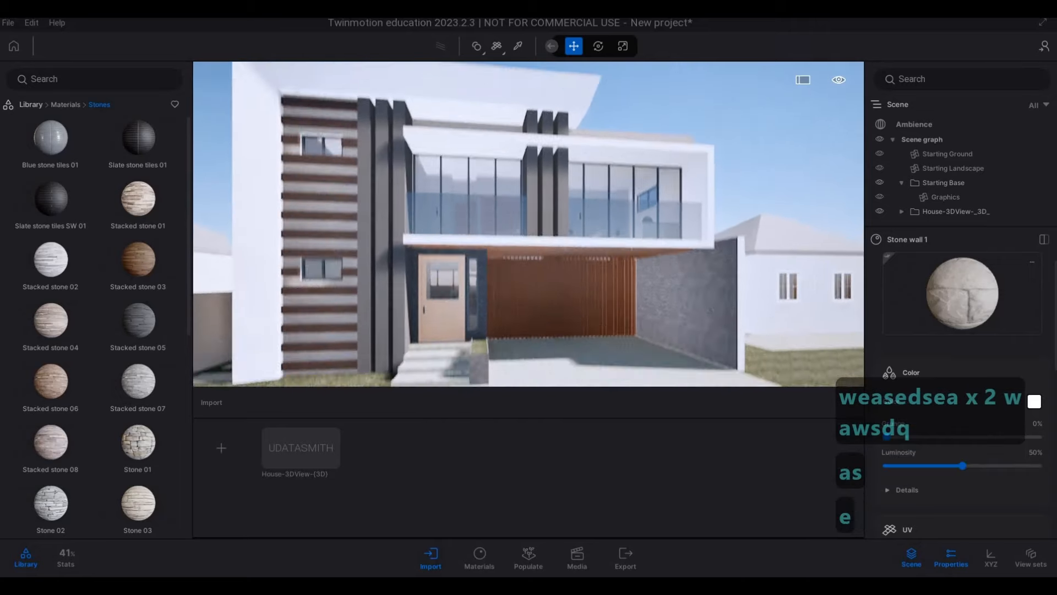
key("e")
key("q")
key("d")
key("q")
key("a")
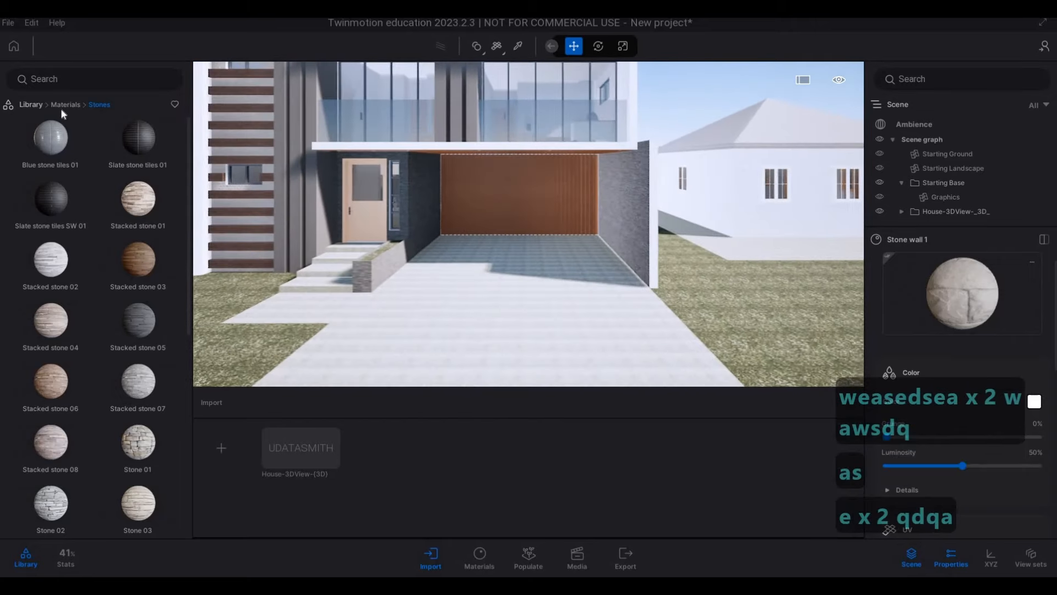
Step: Apply the Smooth cobblestone material from the Man-made ground category to the driveway in front of the garage
right_click(60, 312)
scroll(60, 316, "down", 4)
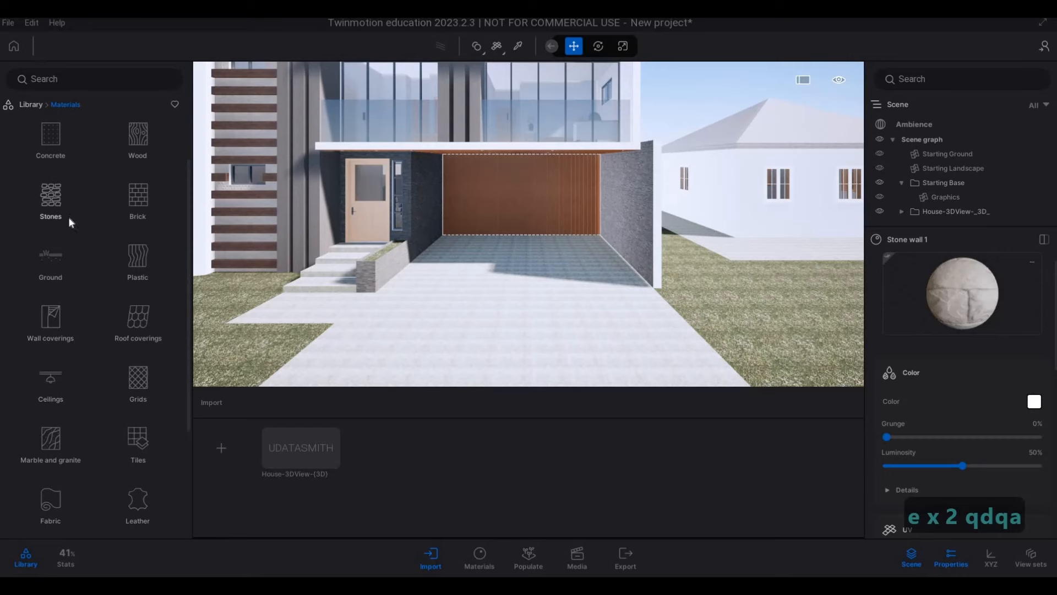
left_click(55, 259)
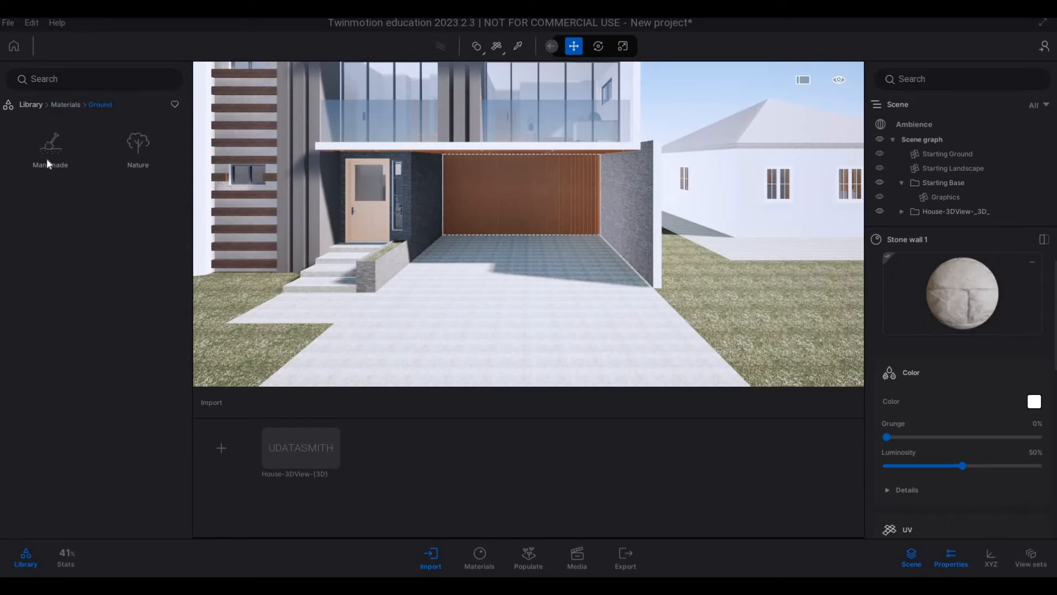
left_click(48, 157)
scroll(105, 263, "down", 4)
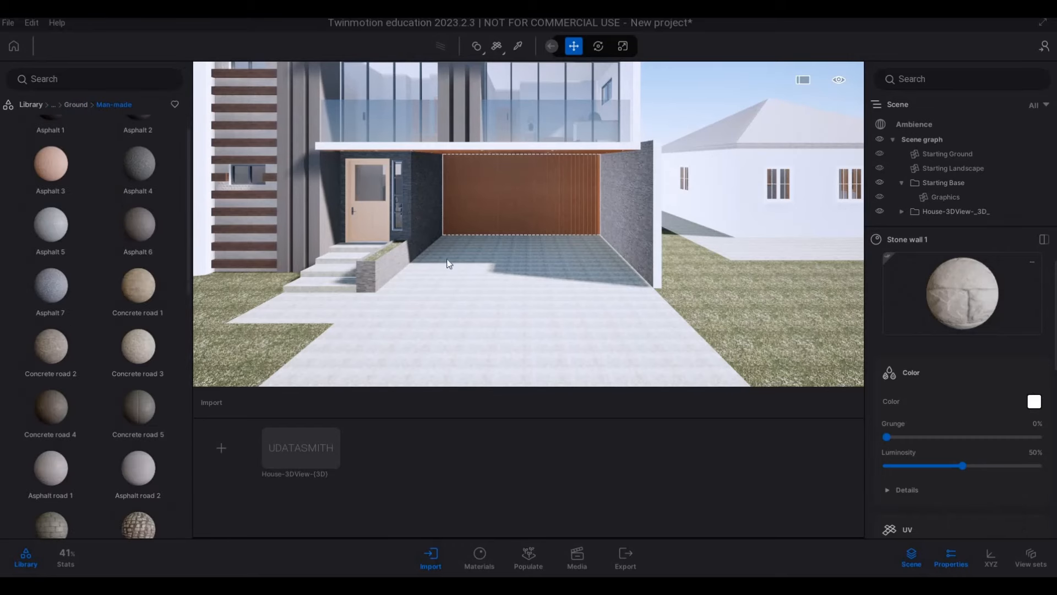
key("a")
key("s")
key("e")
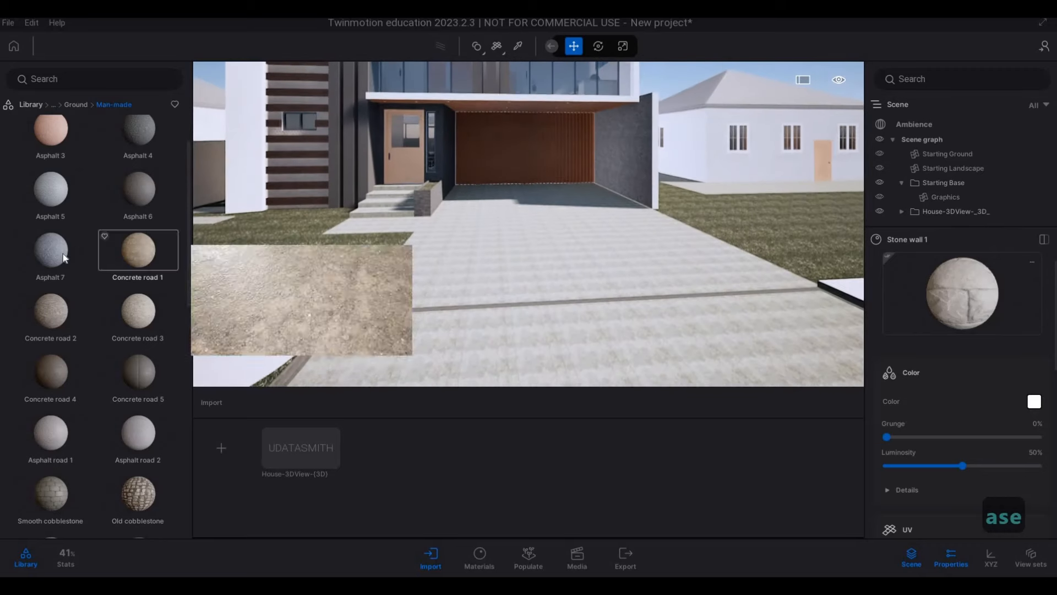
scroll(70, 299, "down", 5)
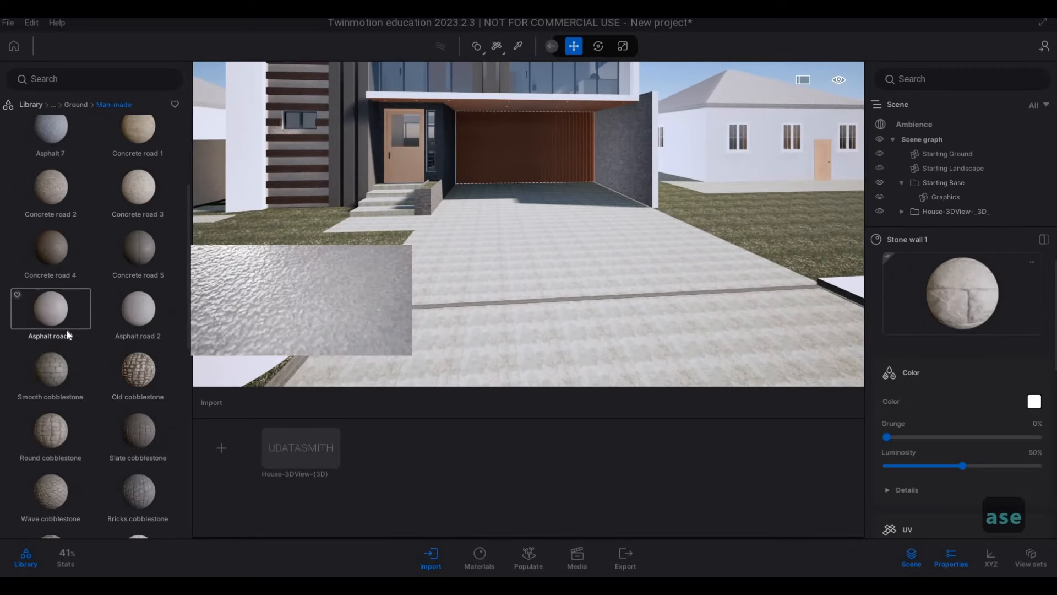
scroll(56, 342, "down", 1)
left_click_drag(56, 343, 497, 276)
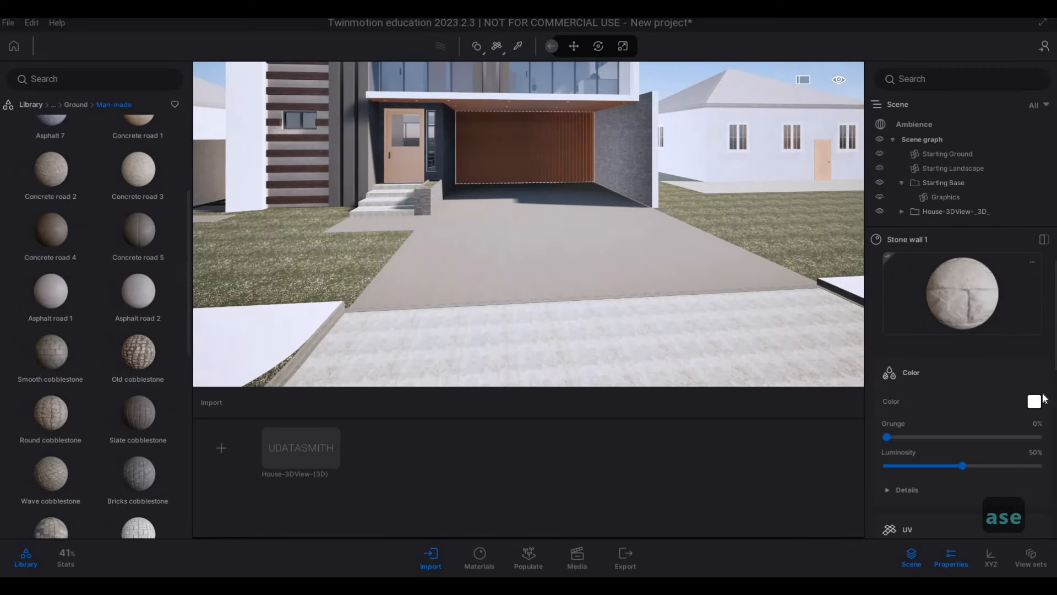
Step: Set the texture scale of the driveway's Smooth cobblestone material to 4.61 and check the paving up close
scroll(946, 473, "down", 3)
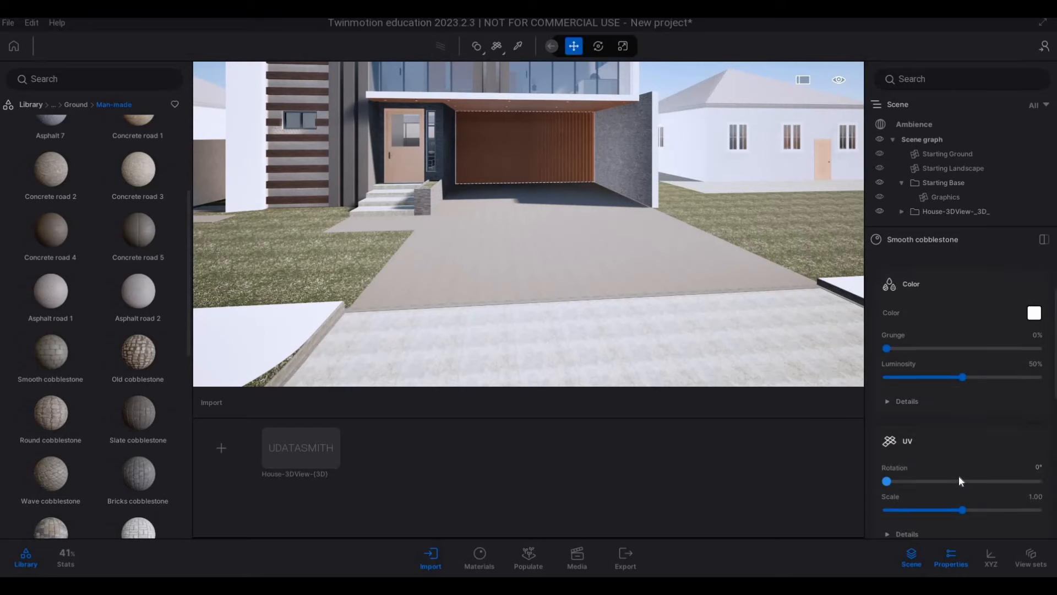
left_click_drag(959, 476, 986, 476)
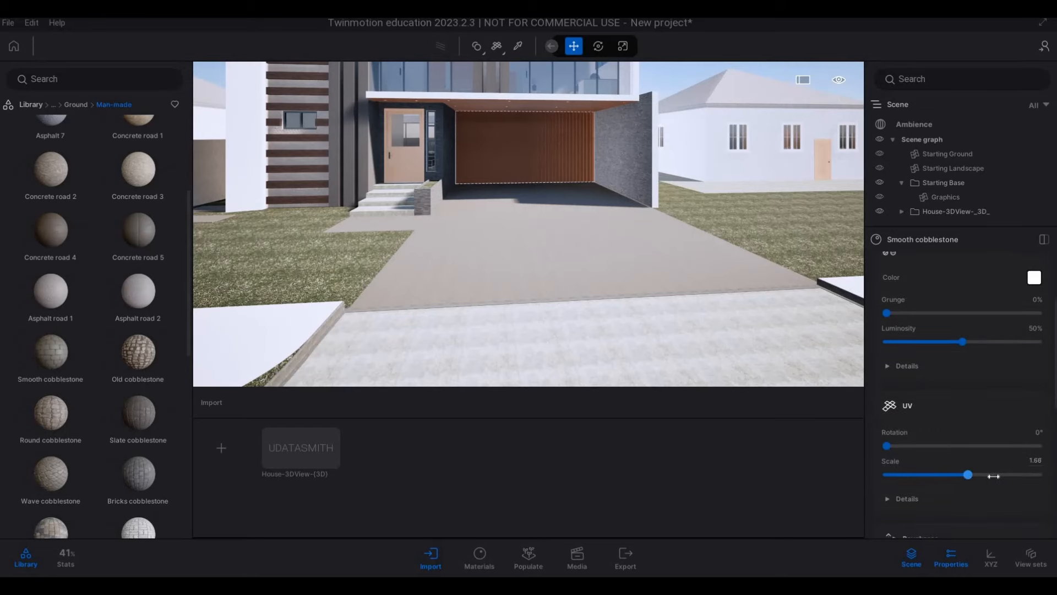
key("w")
key("w")
key("s")
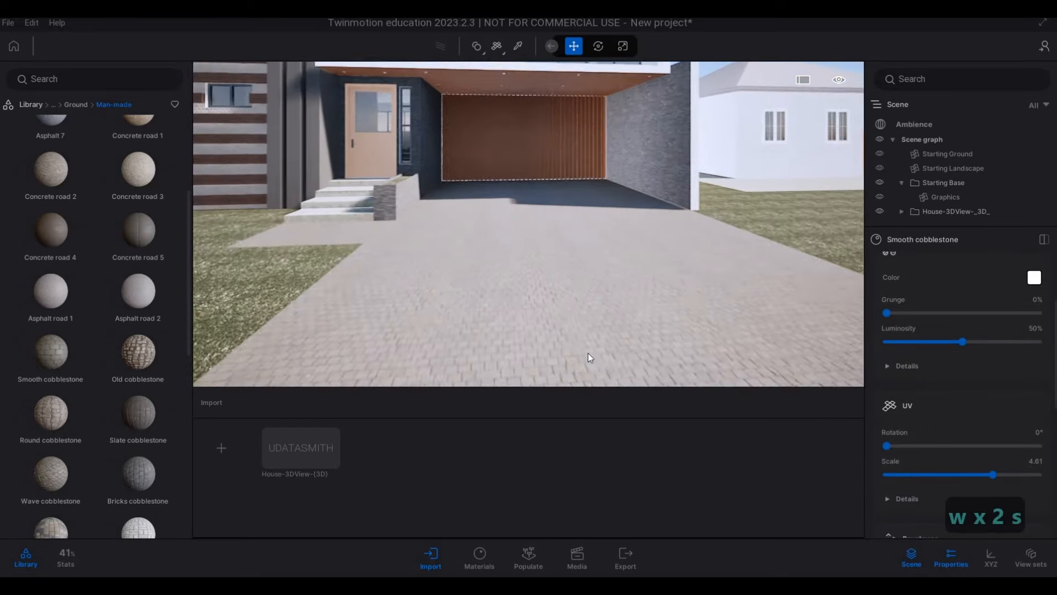
Step: Browse the man-made ground materials and try Rough cobblestone on the road in front of the house
key("e")
key("q")
key("s")
key("a")
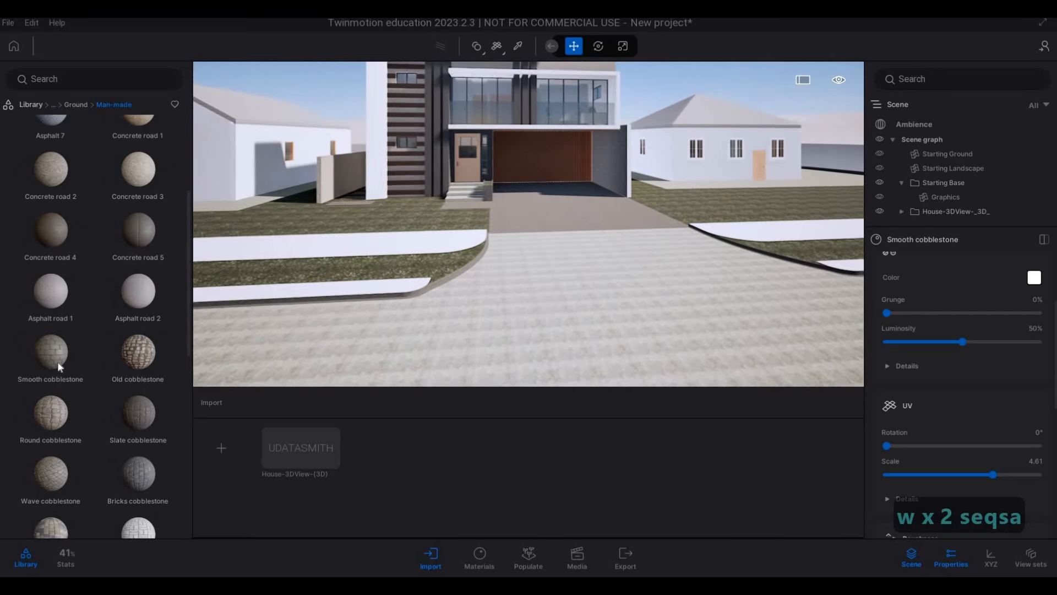
scroll(128, 380, "down", 2)
mouse_move(128, 380)
scroll(151, 364, "down", 1)
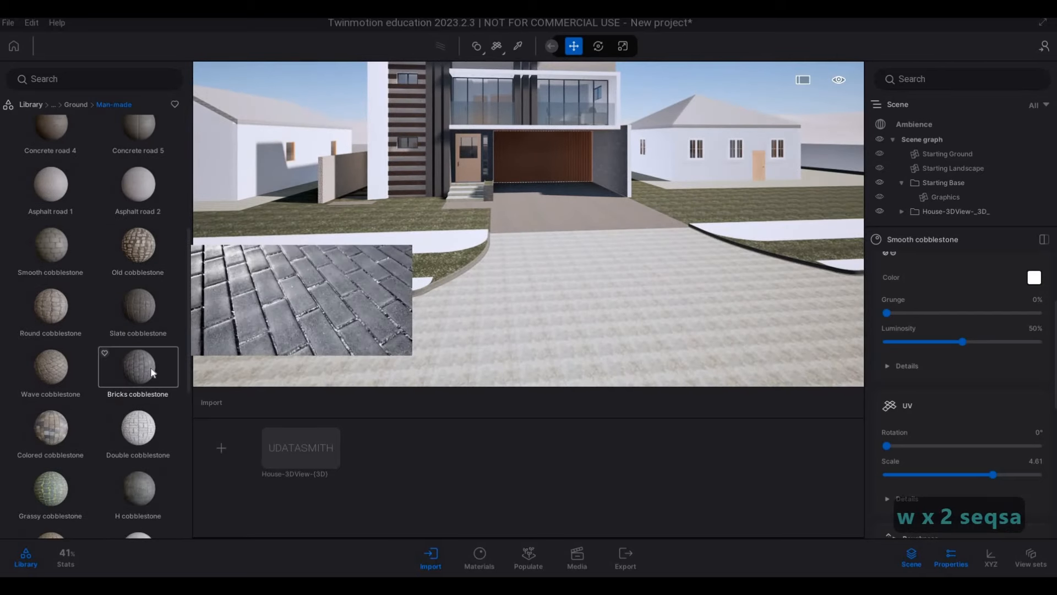
scroll(151, 375, "down", 3)
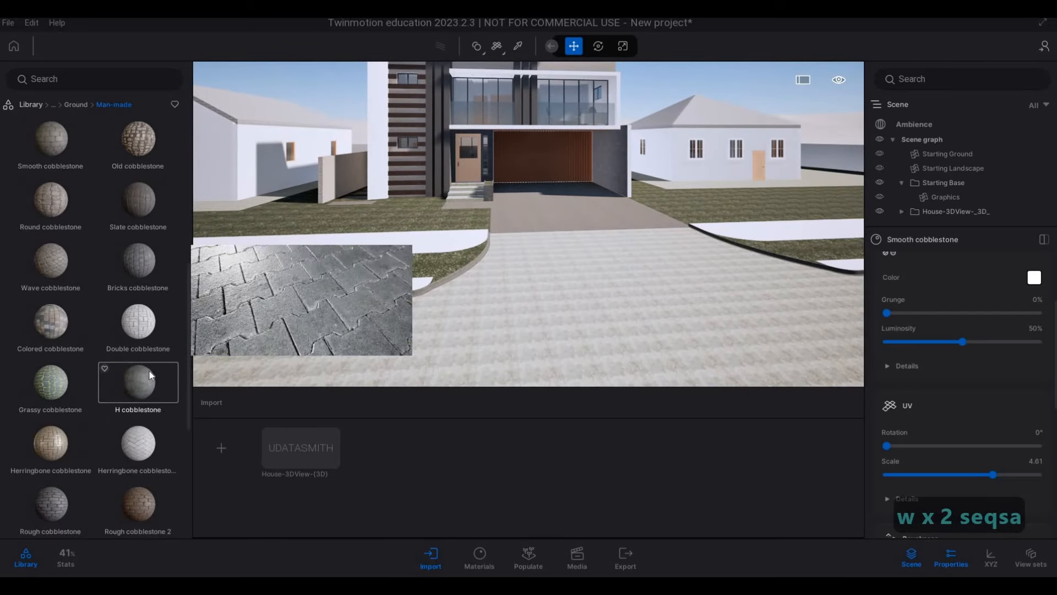
left_click_drag(47, 501, 593, 356)
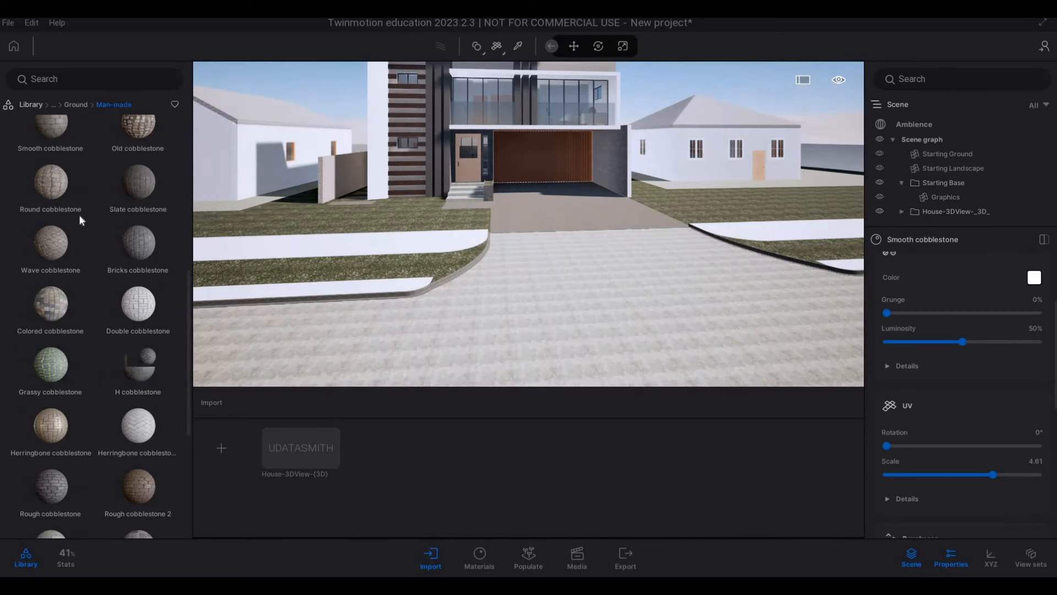
Step: Apply the Concrete road 5 material from the man-made ground library to the white sidewalk strips along the lawn
scroll(57, 123, "up", 2)
right_click(44, 146)
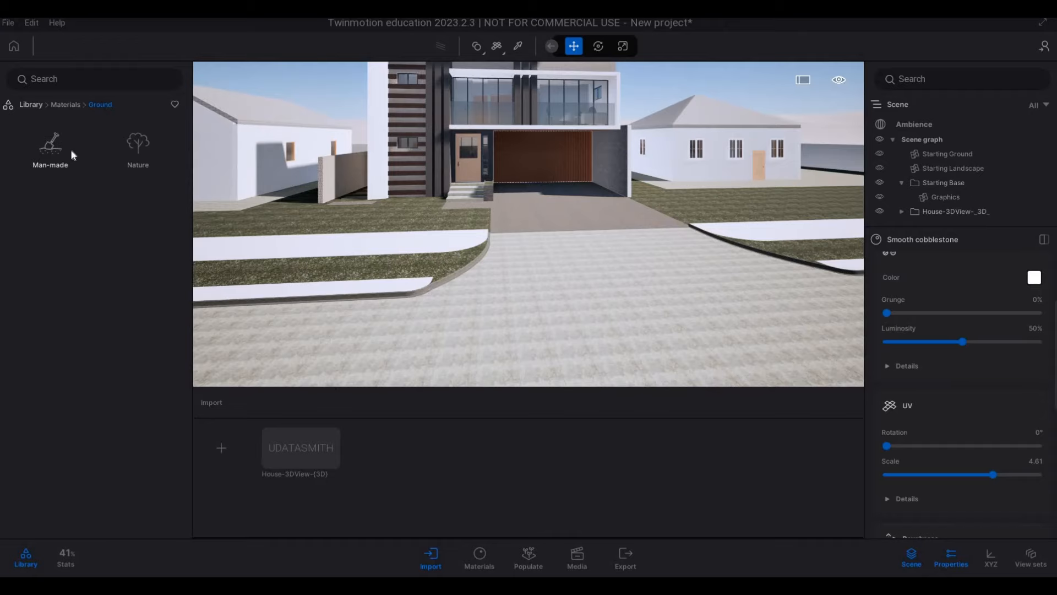
left_click(51, 146)
key("a")
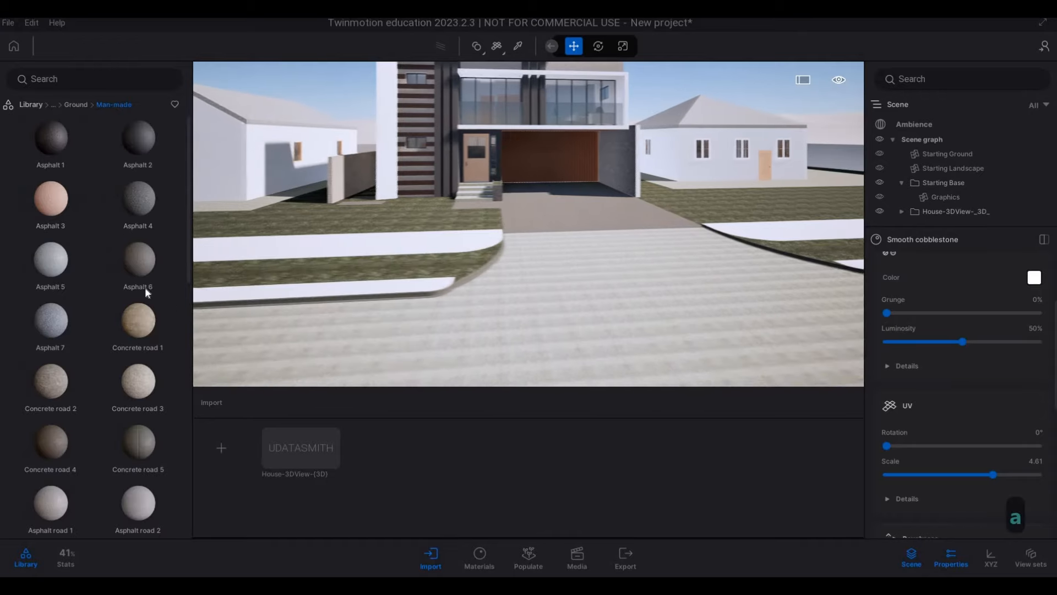
key("w")
scroll(151, 381, "down", 3)
key("w")
key("a")
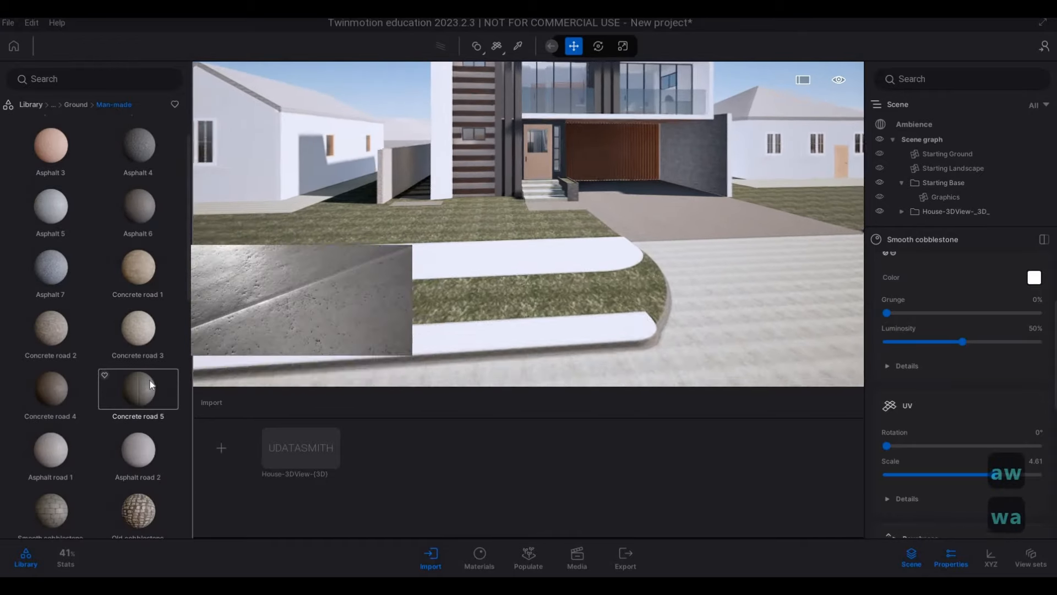
key("q")
left_click(467, 345)
key("s")
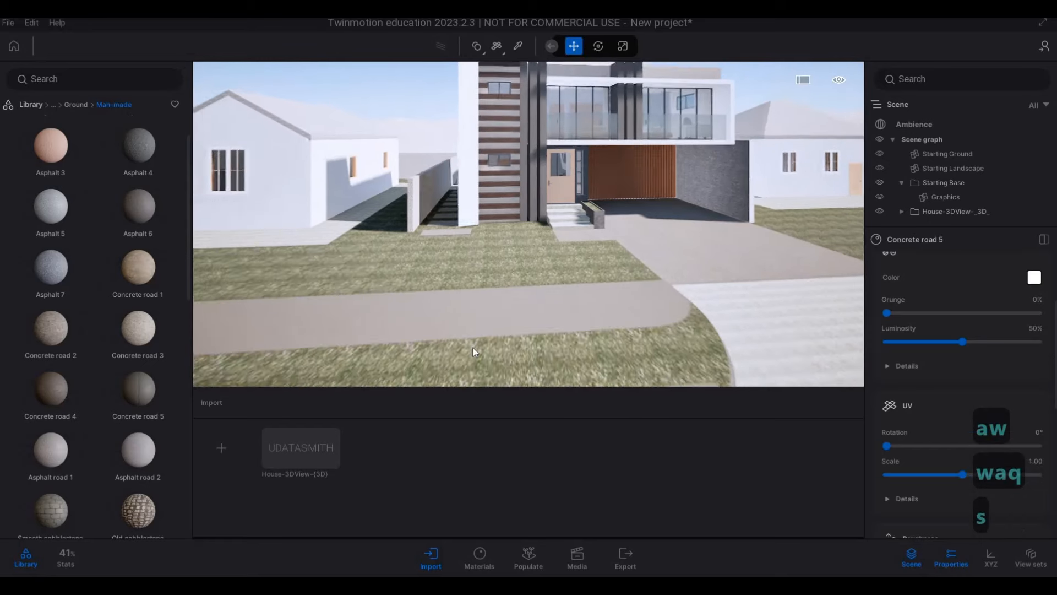
Step: Set the texture scale of the sidewalk's Concrete road 5 material to 7.18
key("e")
key("w")
key("q")
scroll(970, 445, "down", 2)
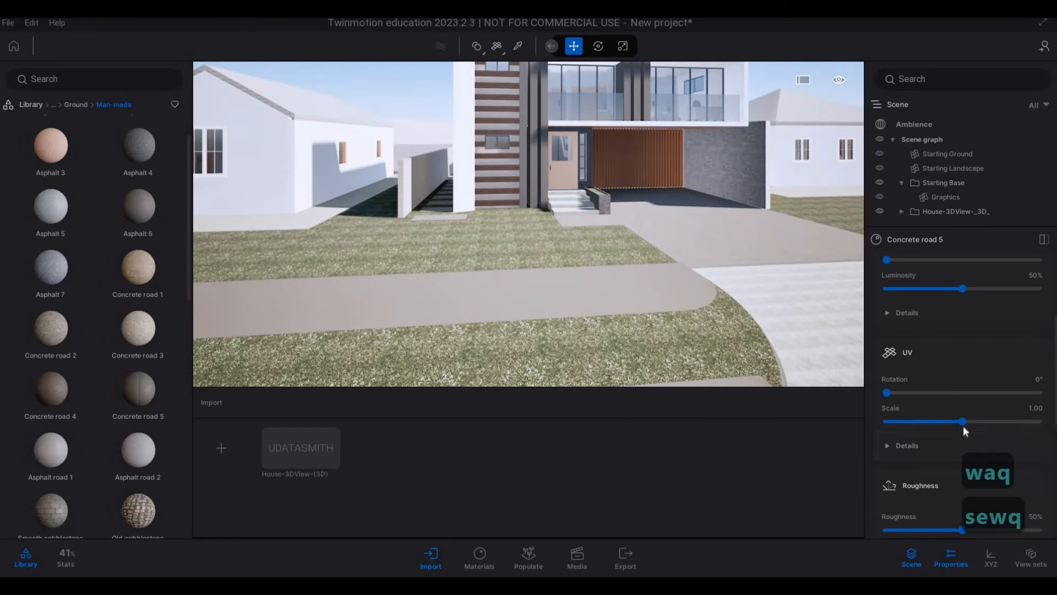
left_click_drag(963, 422, 1015, 424)
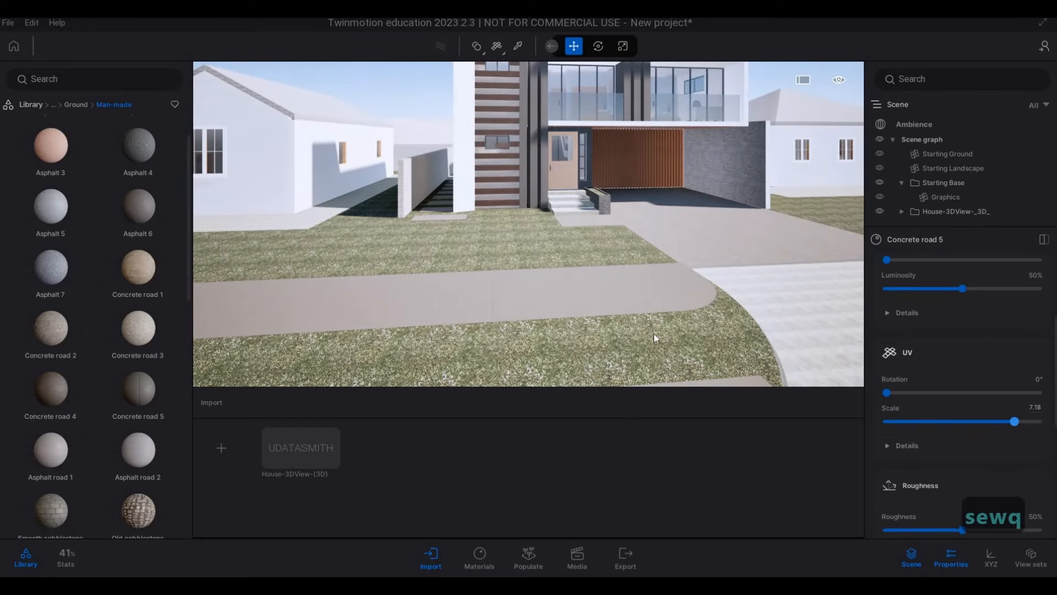
Step: Apply the Asphalt 1 material to the kerb bordering the sidewalk and lawn
key("s")
key("a")
key("d")
key("d")
key("d")
key("d")
key("d")
key("d")
key("d")
key("d")
key("d")
key("d")
key("d")
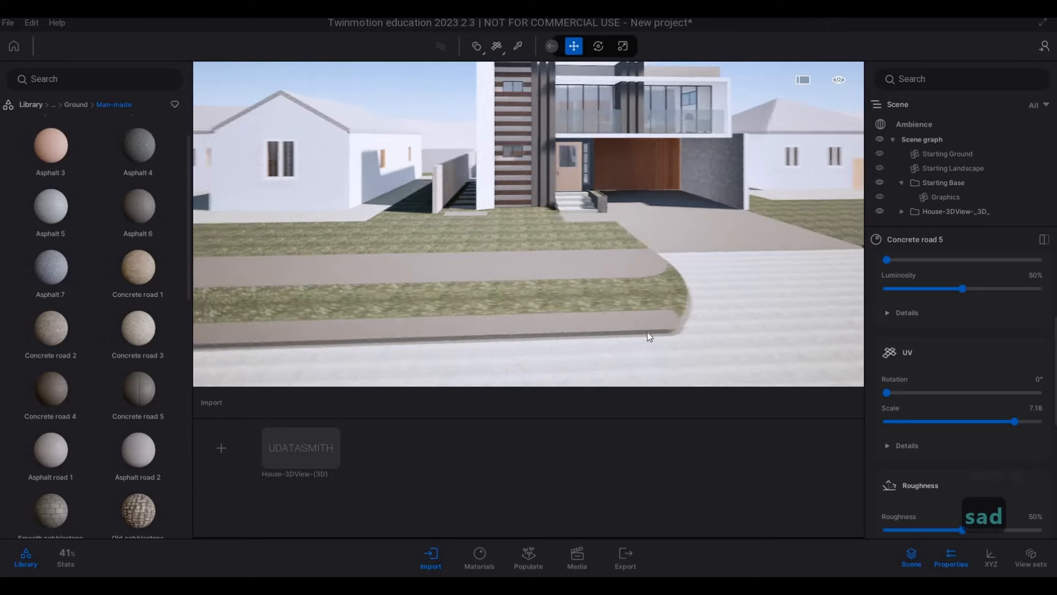
key("w")
key("e")
key("w")
key("e")
key("w")
key("w")
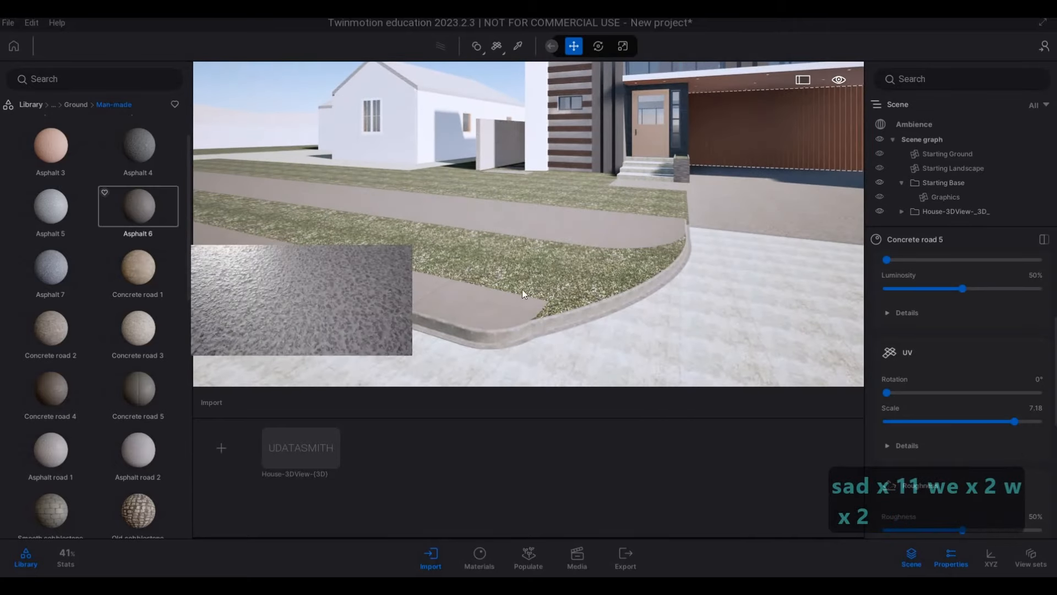
left_click_drag(522, 293, 573, 311)
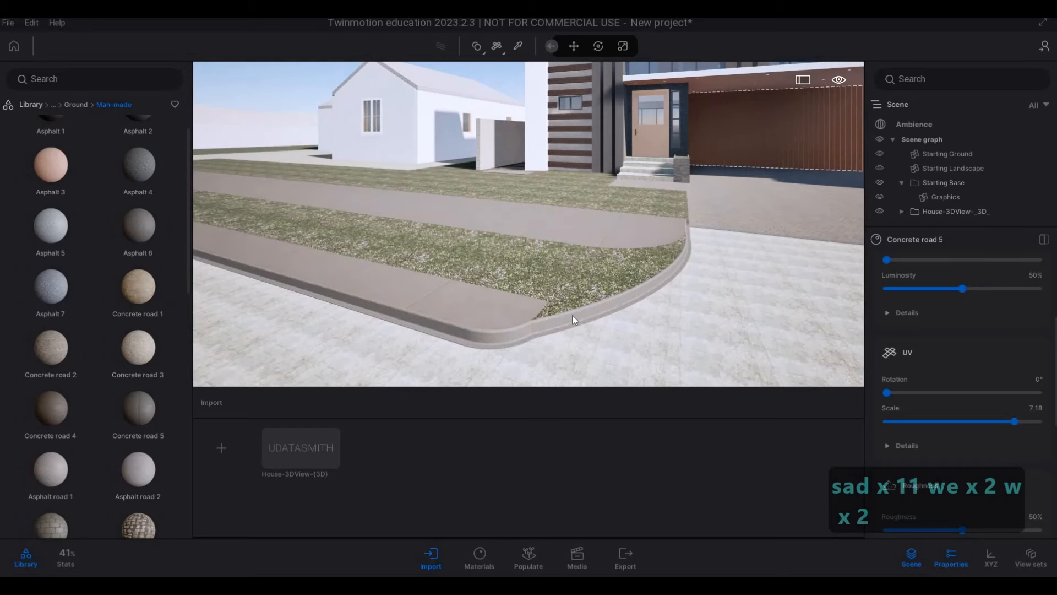
scroll(53, 220, "up", 1)
left_click_drag(51, 198, 558, 336)
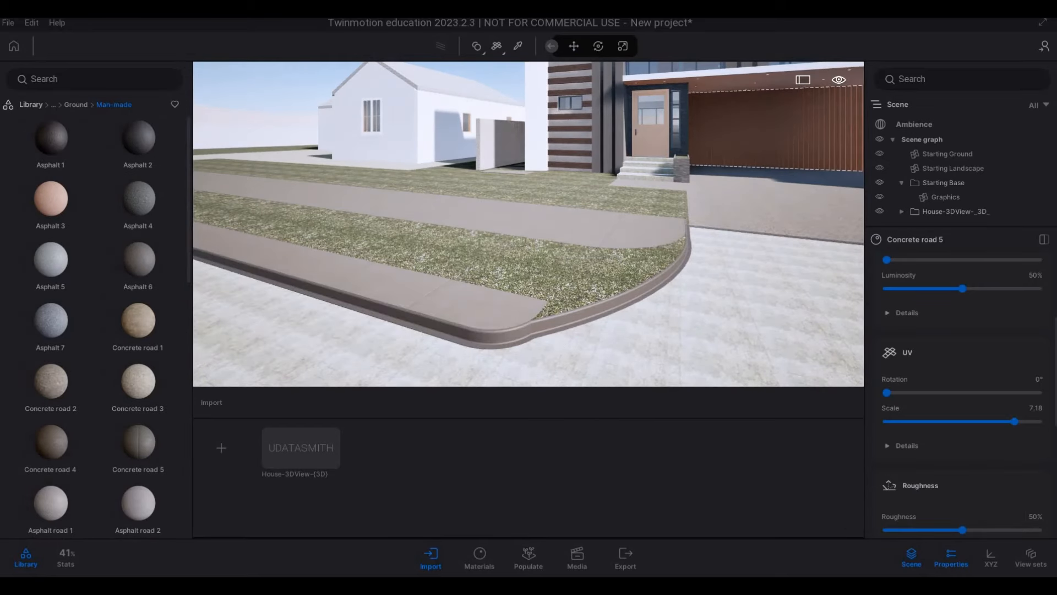
Step: Apply the Asphalt 4 material to the road in front of the house and set its texture scale to 2.84
key("s")
key("s")
key("s")
key("a")
key("s")
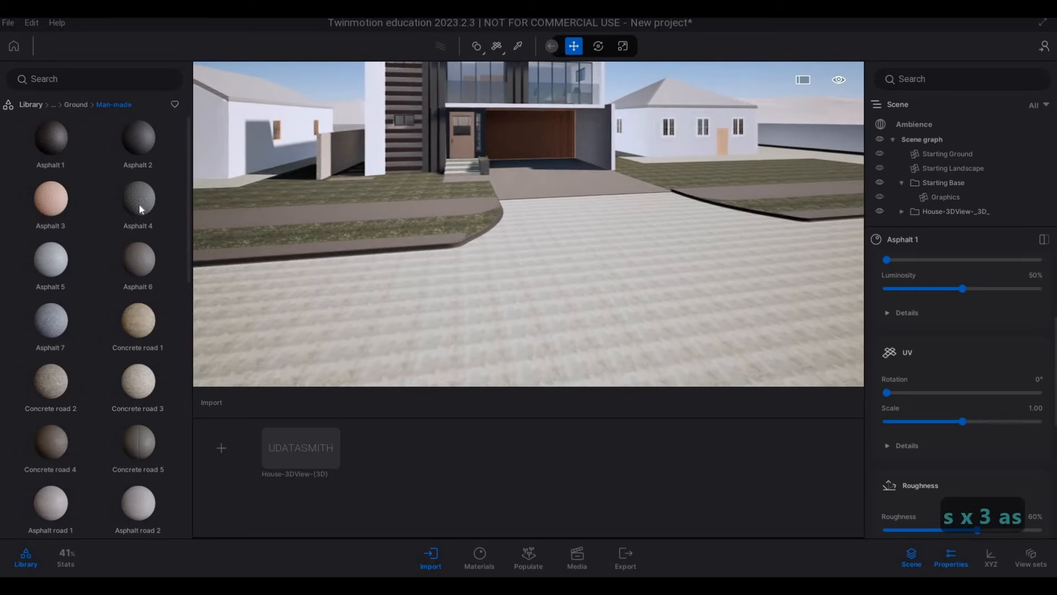
left_click_drag(139, 203, 555, 308)
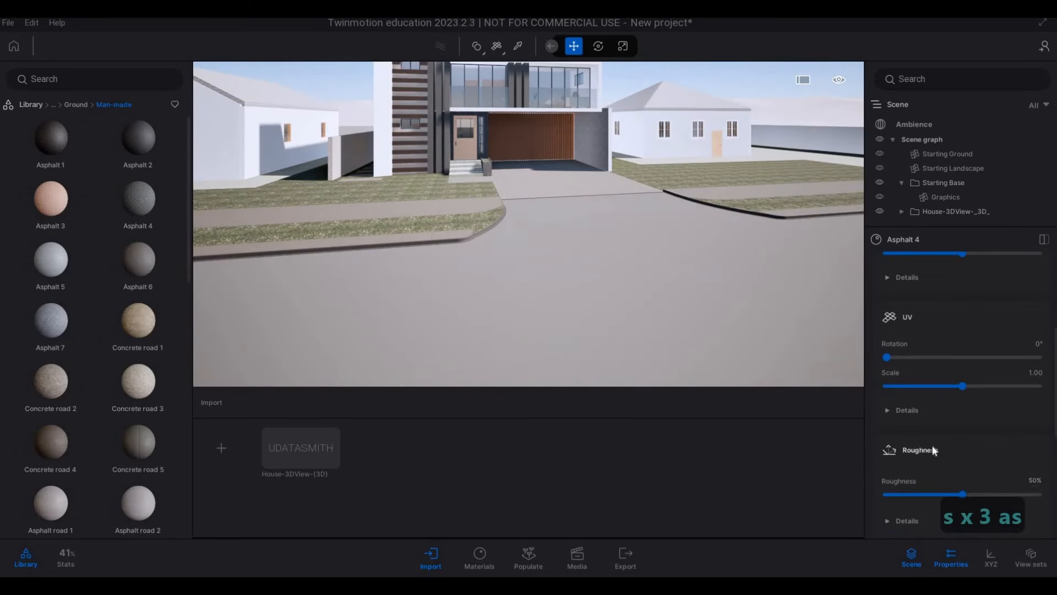
mouse_move(960, 350)
left_mouse_down()
mouse_move(939, 350)
mouse_move(980, 350)
left_mouse_up()
Step: Examine the road, kerb and sidewalk textures up close and along both sides of the street
key("w")
key("e")
key("w")
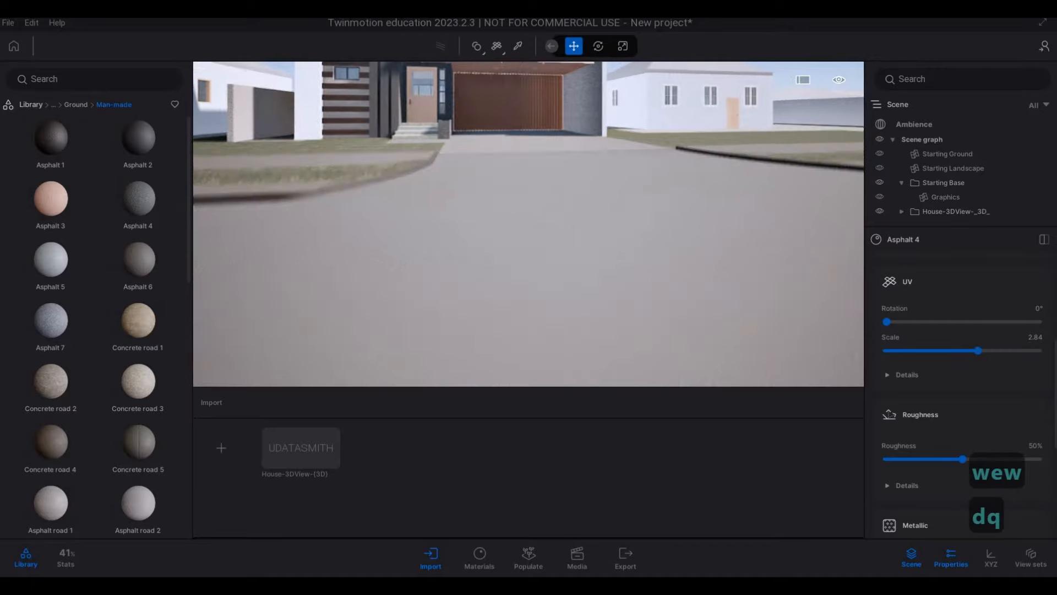
key("w")
key("a")
key("e")
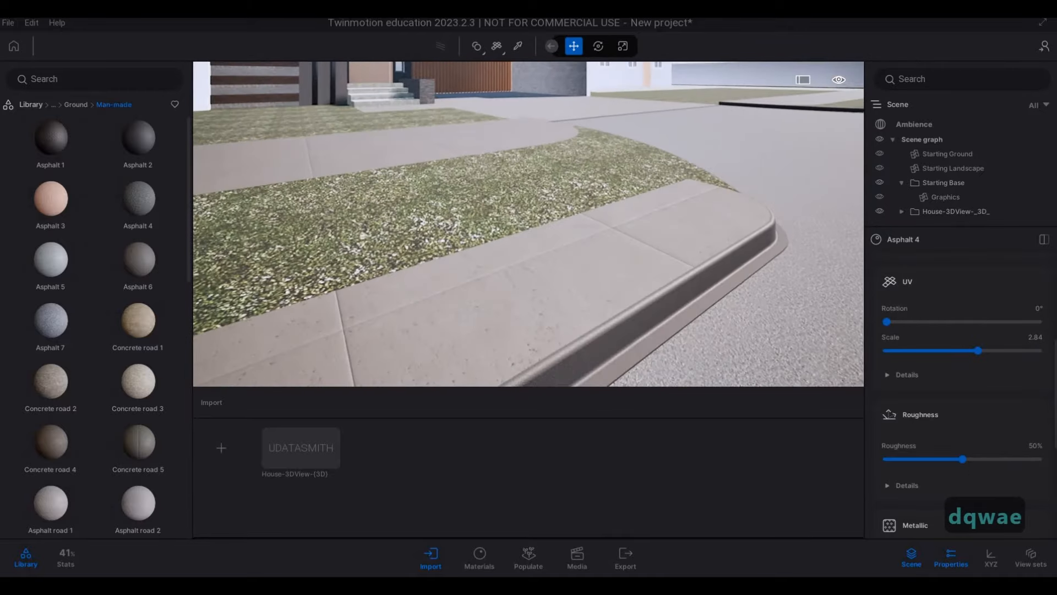
key("d")
key("s")
key("s")
key("s")
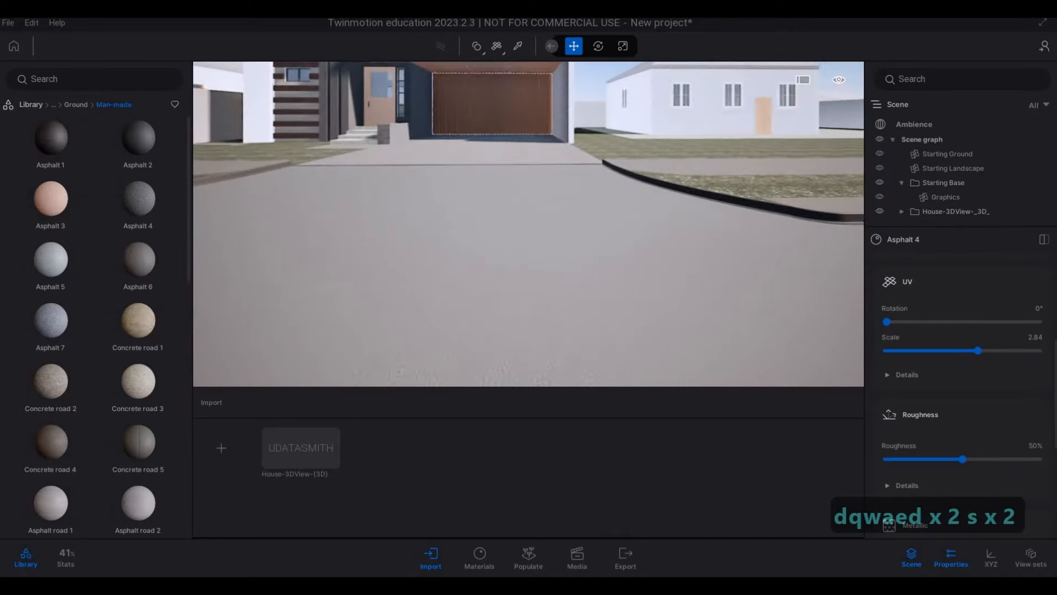
key("q")
key("w")
key("w")
key("d")
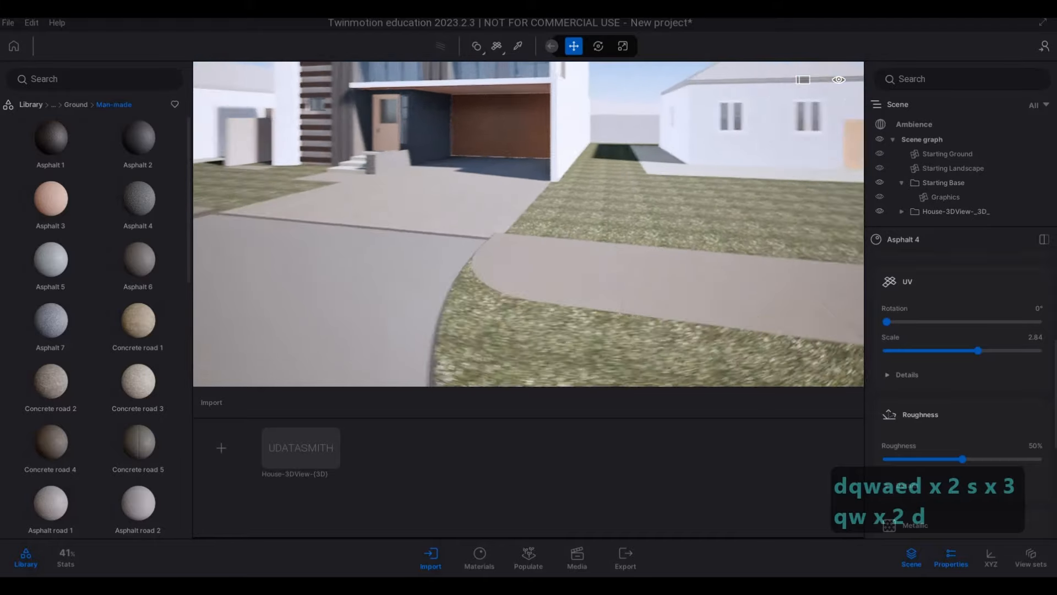
key("a")
key("a")
key("a")
key("a")
key("a")
key("q")
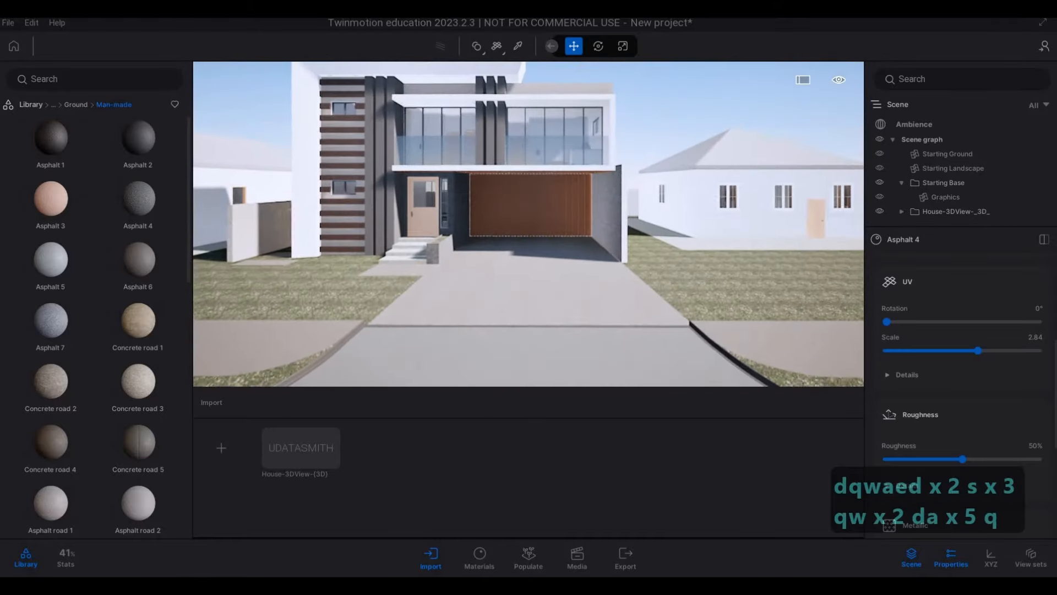
key("a")
key("s")
key("d")
key("d")
key("d")
key("d")
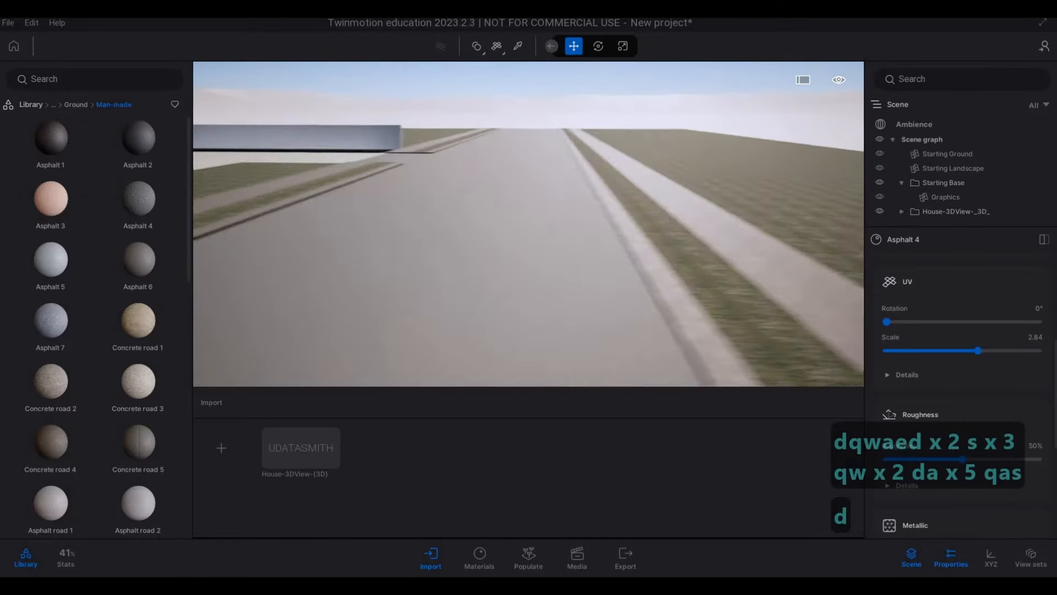
key("w")
key("w")
key("e")
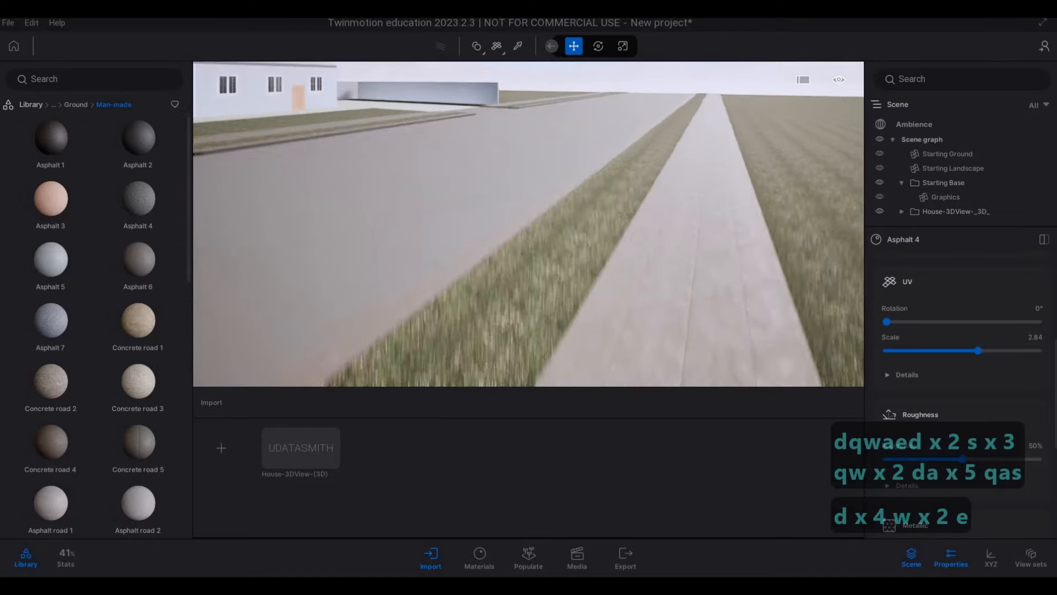
key("w")
key("q")
key("w")
key("q")
key("w")
key("q")
key("w")
key("q")
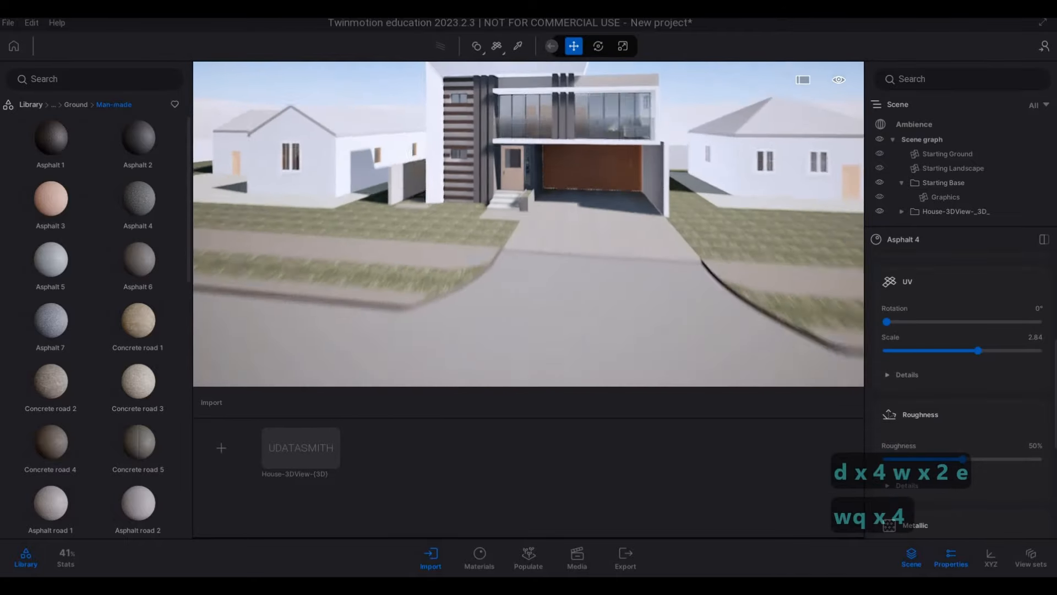
Step: Pick the Concrete road 5 material from the sidewalk and set its texture scale to 10.00
key("a")
key("s")
right_click_drag(558, 215, 532, 42)
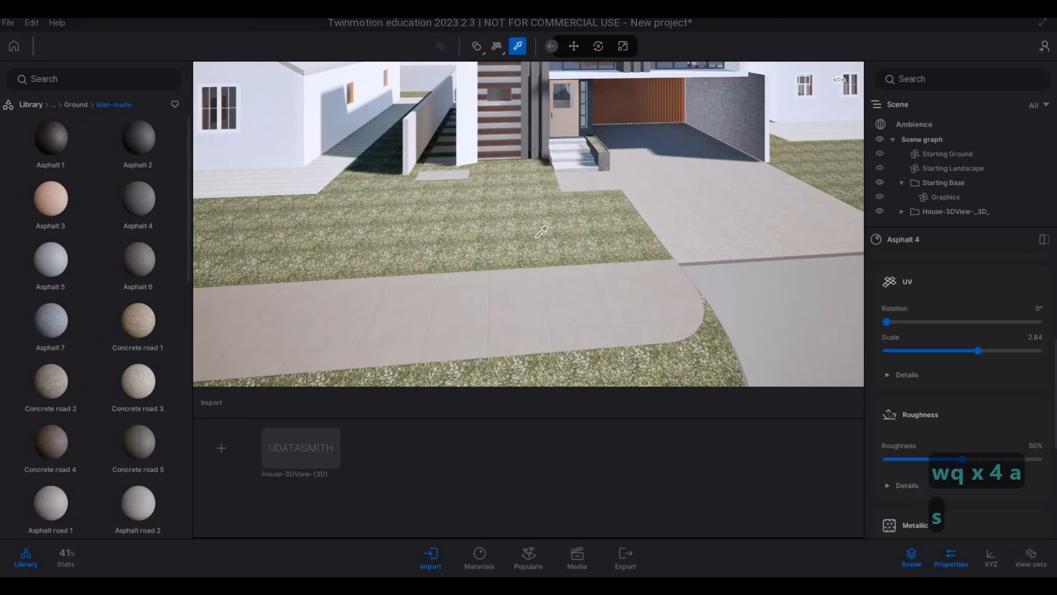
left_click_drag(1010, 352, 1032, 351)
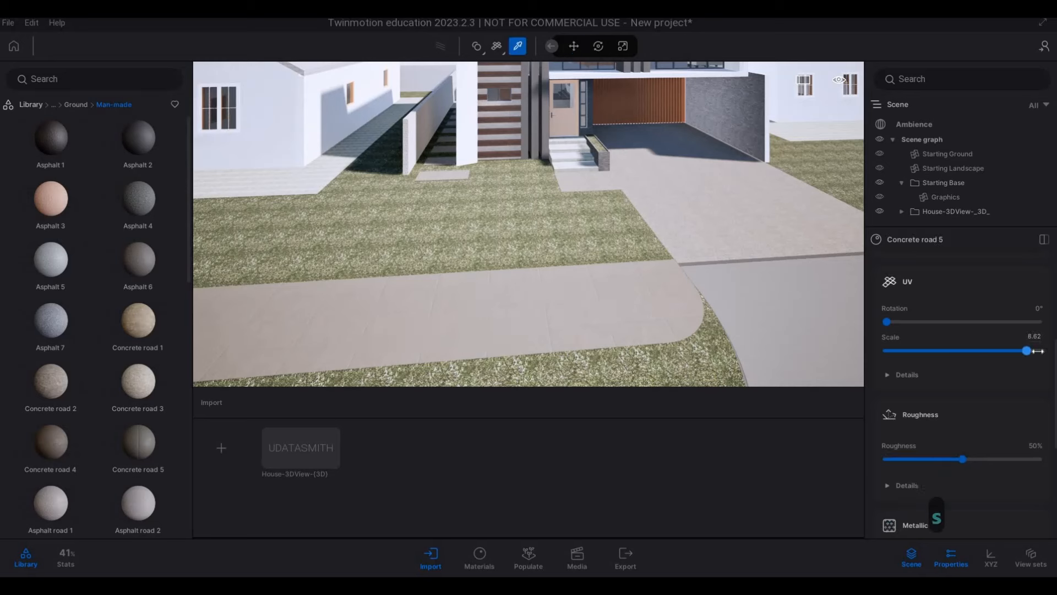
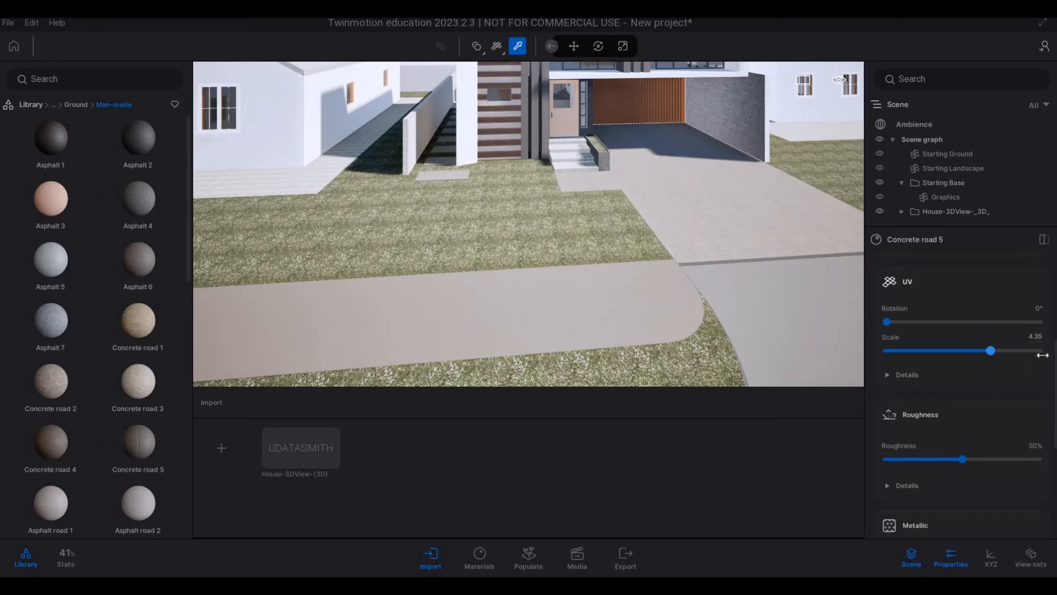
key("s")
key("d")
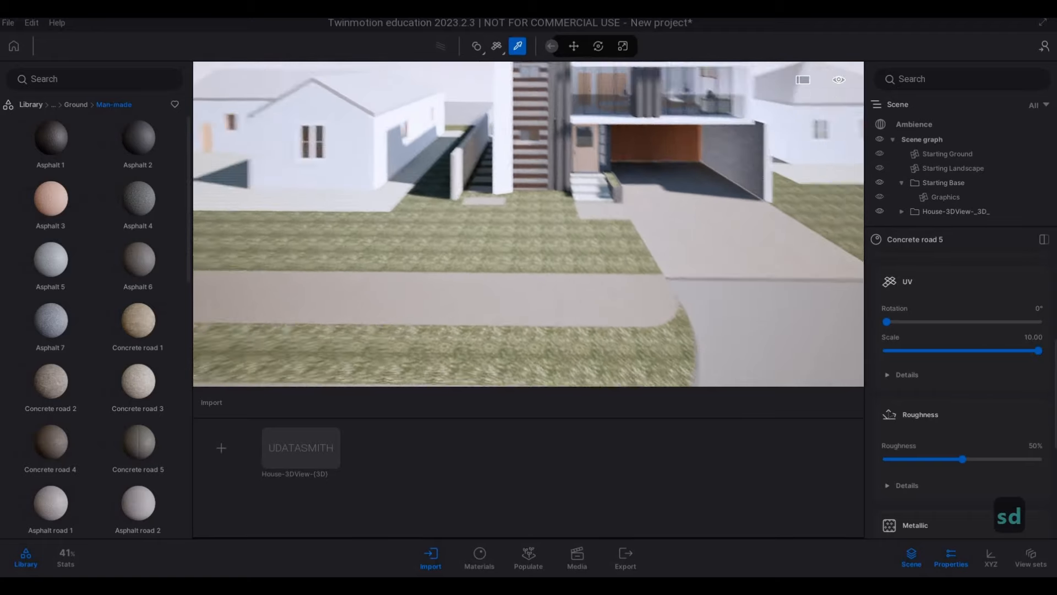
key("e")
key("Escape")
key("Escape")
Step: Apply the Concrete road 2 material to the driveway and paving of the neighbouring house
key("a")
key("q")
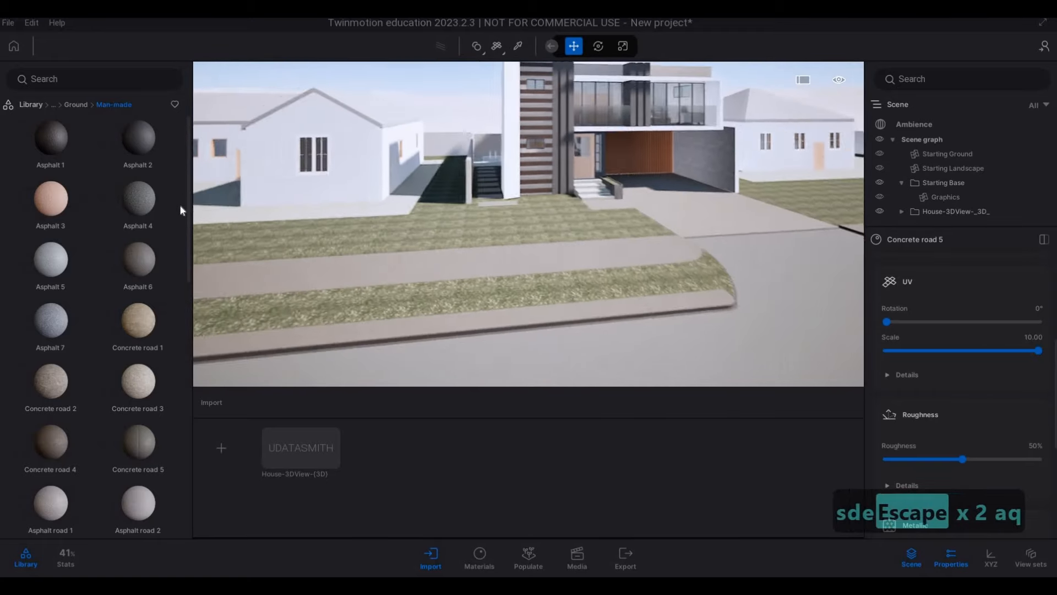
key("a")
key("a")
key("a")
key("a")
key("a")
key("a")
key("a")
key("a")
key("a")
key("a")
key("a")
key("a")
key("a")
key("a")
key("a")
key("a")
key("a")
key("a")
key("a")
key("a")
key("a")
key("a")
key("a")
key("a")
key("a")
key("a")
key("a")
key("w")
key("a")
key("w")
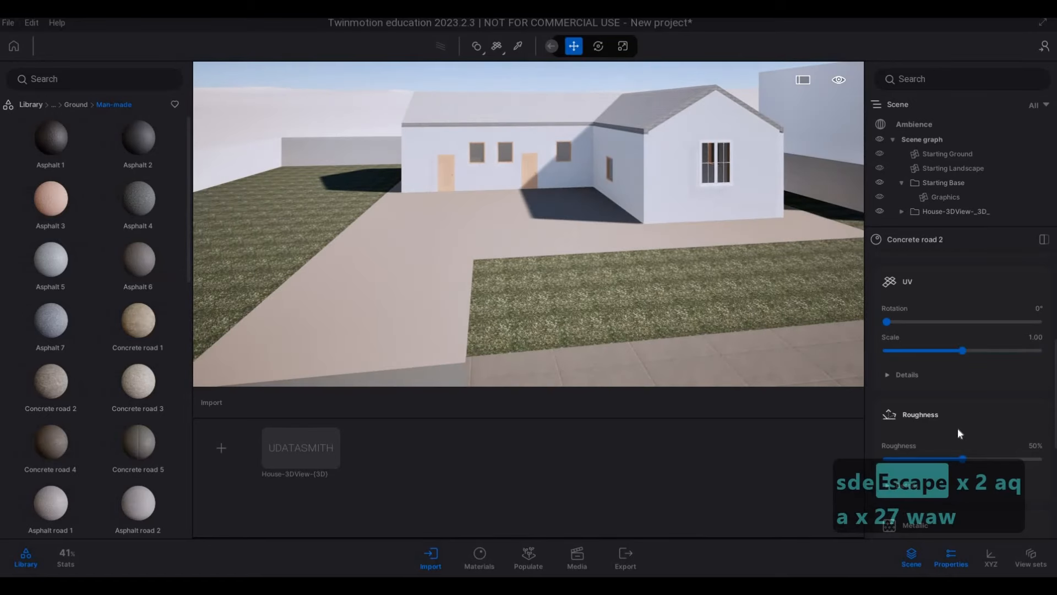
Step: Set the texture scale of the Concrete road 2 paving at the gabled neighbouring house to 5.60
scroll(950, 430, "down", 3)
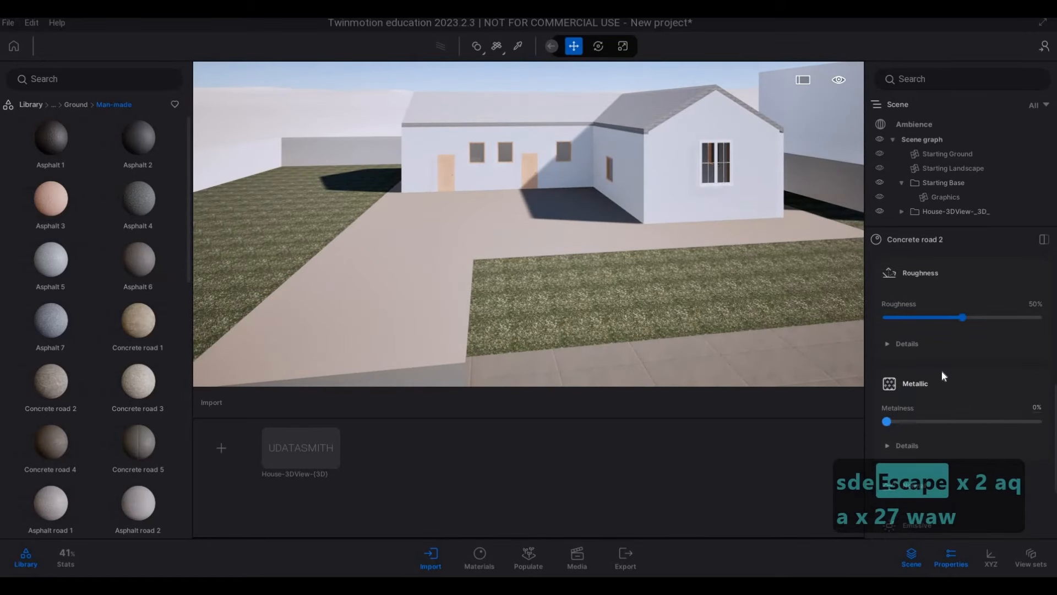
scroll(961, 325, "up", 3)
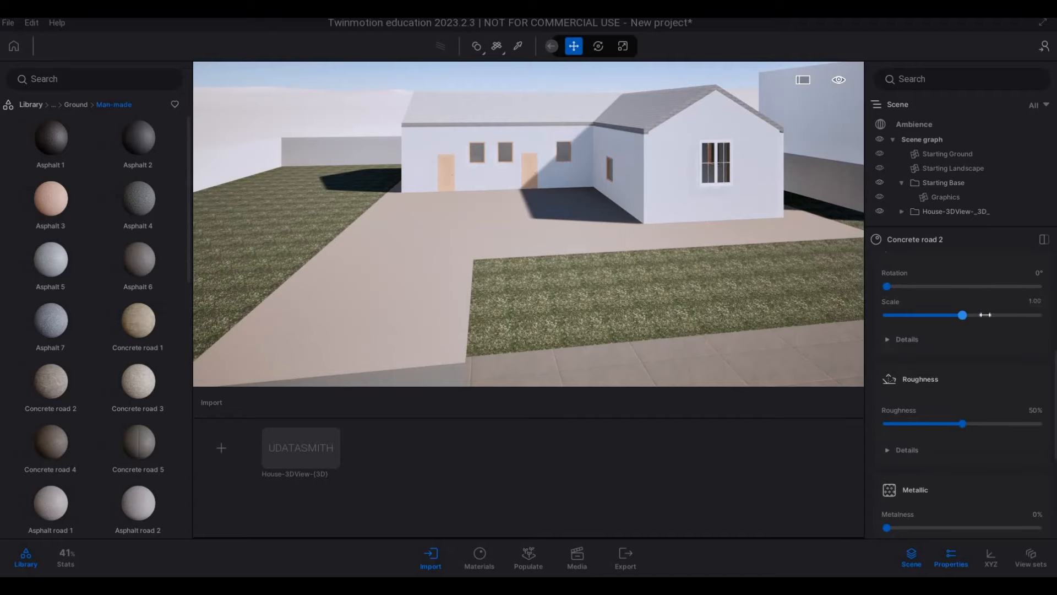
Step: Apply the Asphalt road 1 material to the paving around the hip-roofed neighbouring house and set its texture scale to 5.40
key("d")
key("d")
key("d")
key("d")
key("d")
key("d")
key("d")
key("d")
key("d")
key("d")
key("d")
key("d")
key("d")
key("d")
key("d")
key("d")
key("d")
key("d")
key("d")
key("d")
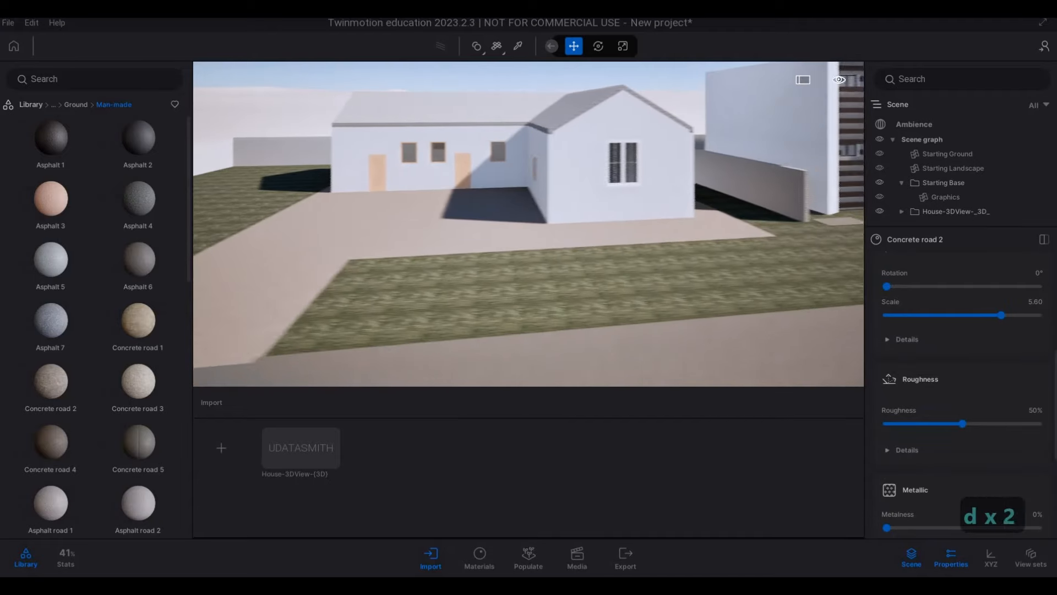
key("w")
key("w")
key("w")
key("w")
key("w")
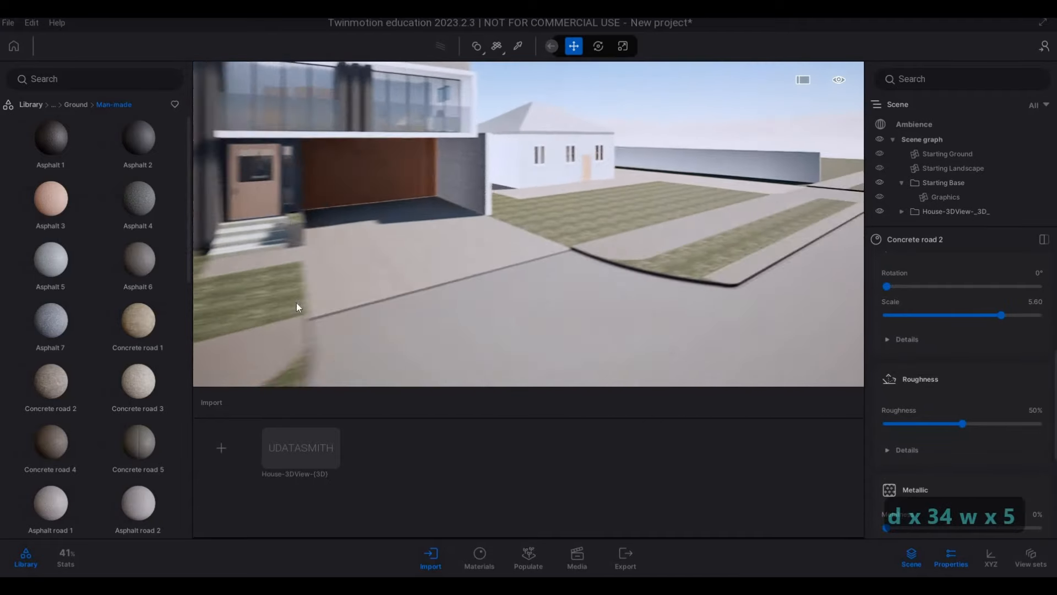
key("q")
scroll(69, 403, "down", 1)
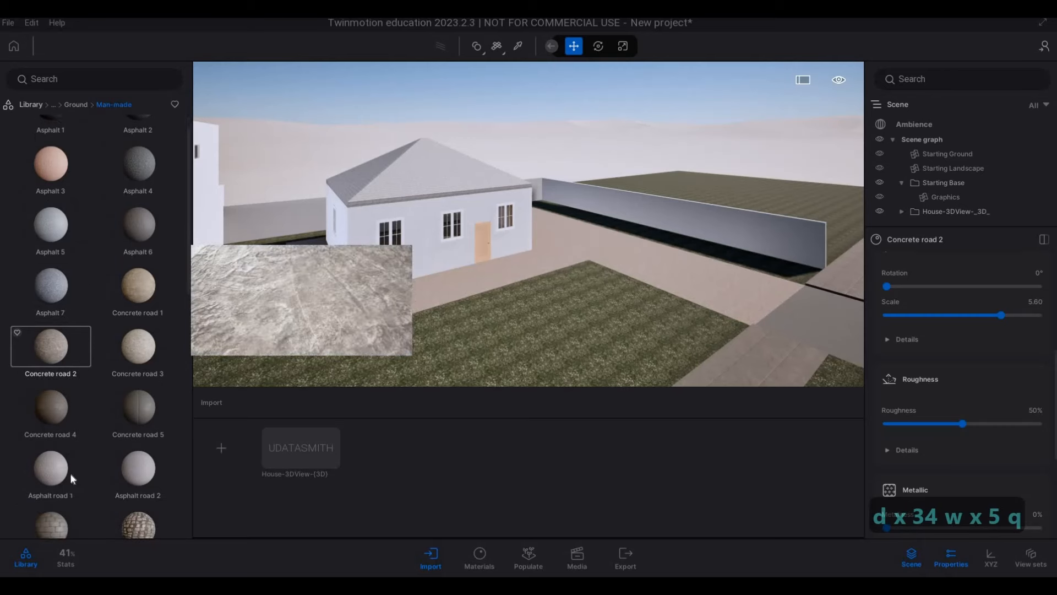
left_click_drag(71, 474, 371, 310)
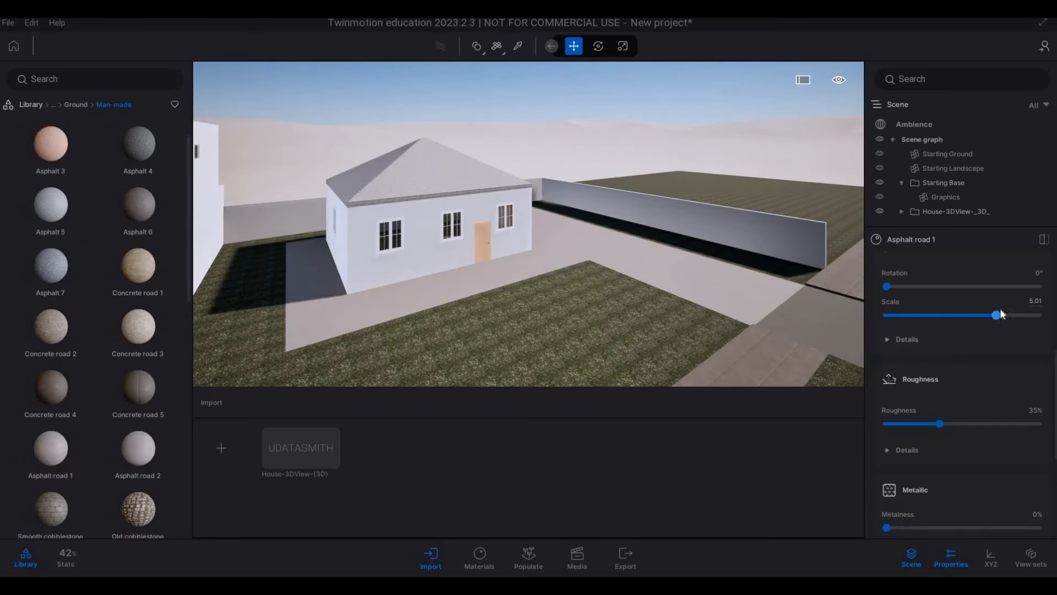
Step: Apply the Clean brick 07 material to the walls of the hip-roofed neighbouring house and set its texture scale to 8.29
key("s")
key("a")
key("w")
key("d")
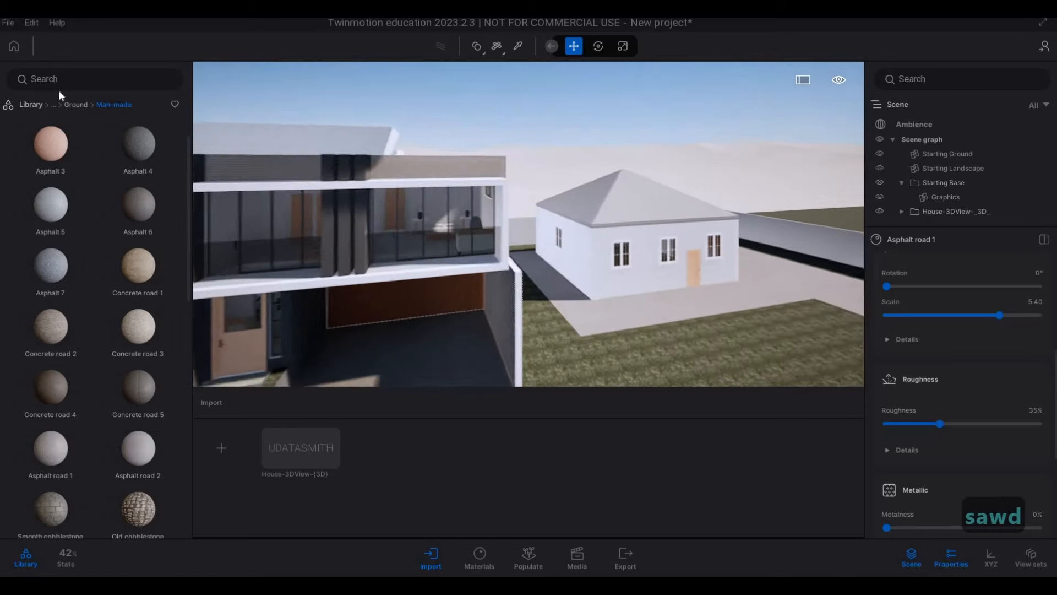
key("w")
left_click(75, 104)
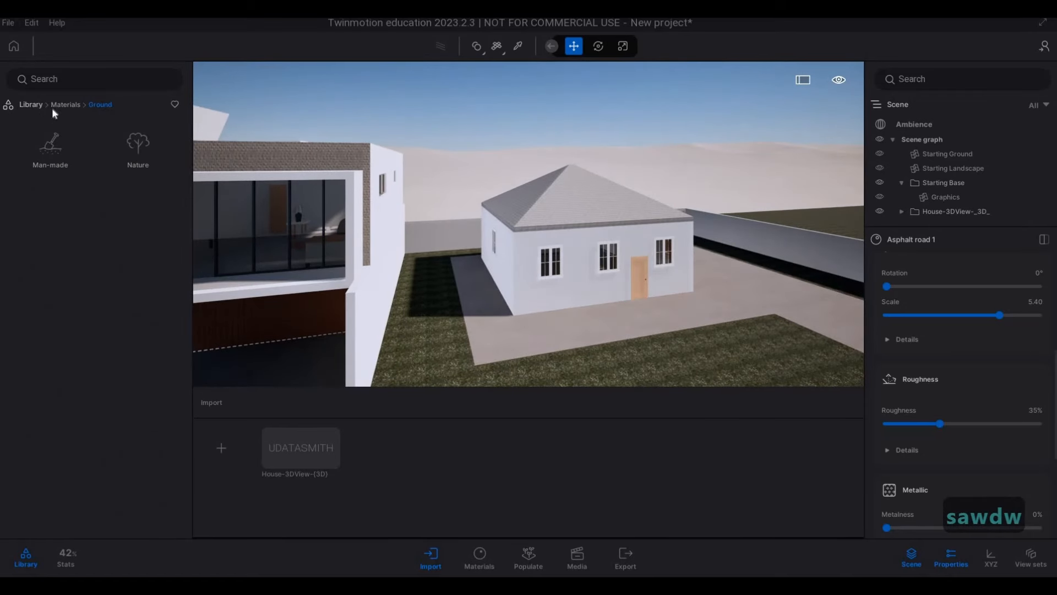
left_click(31, 105)
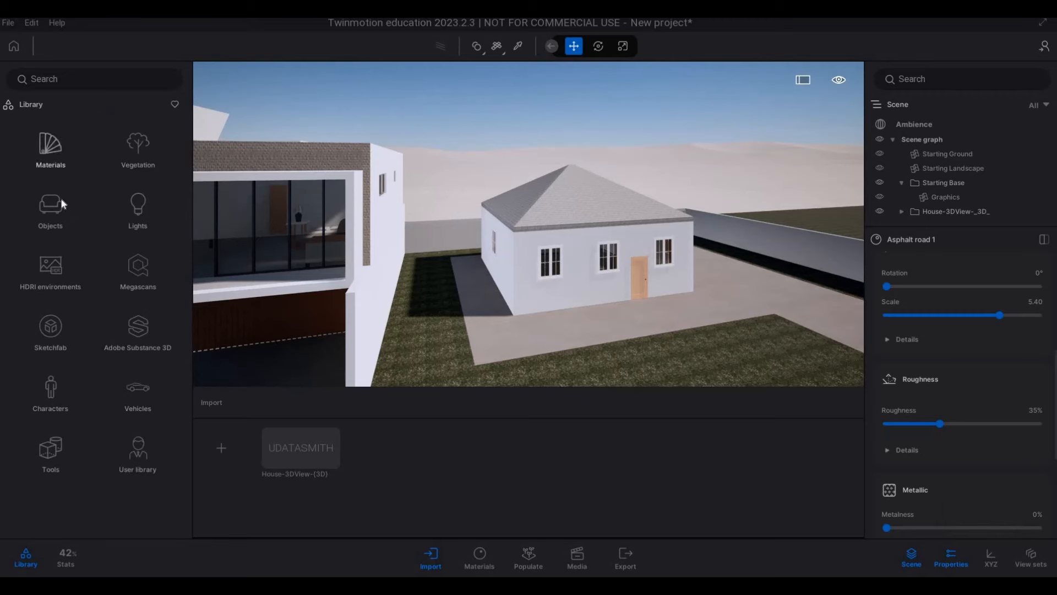
left_click(46, 144)
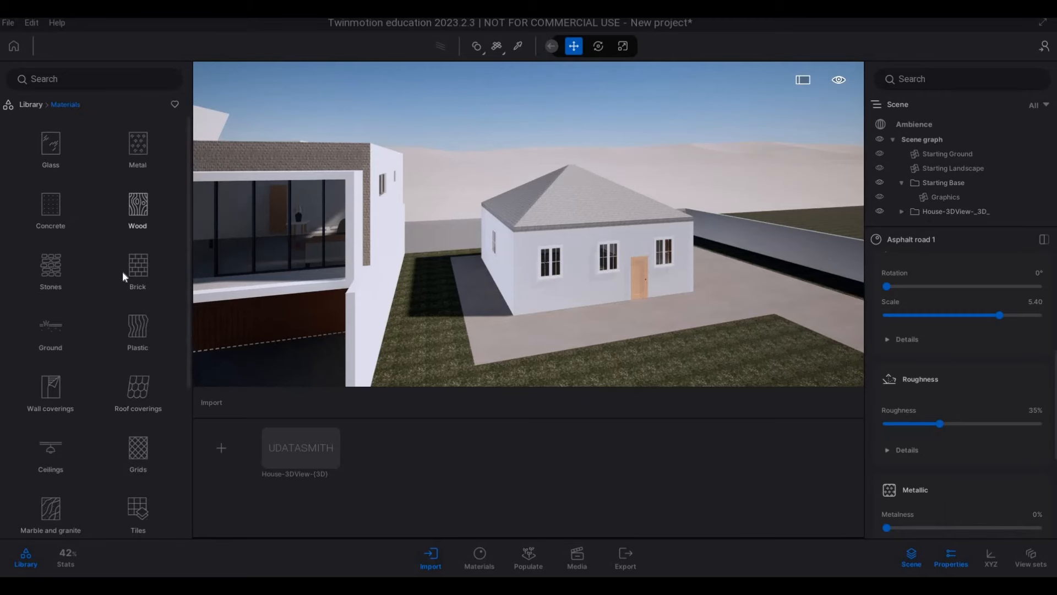
left_click(139, 267)
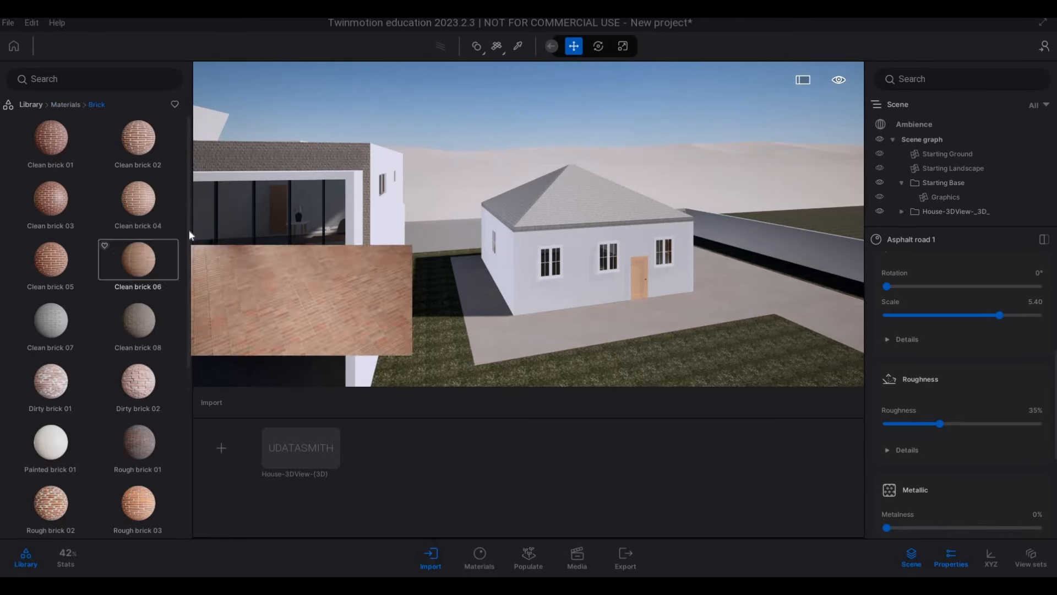
key("w")
key("w")
key("w")
key("w")
key("w")
key("e")
left_click_drag(61, 319, 585, 285)
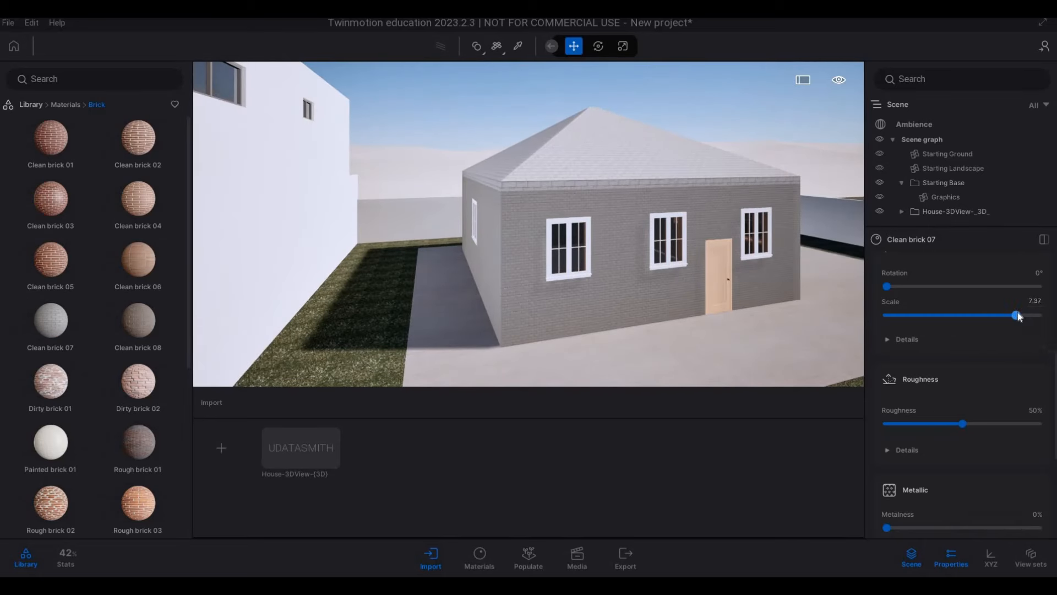
Step: Apply the Clean brick 05 material to the walls of the gabled neighbouring house and set its texture scale to 9.28
key("q")
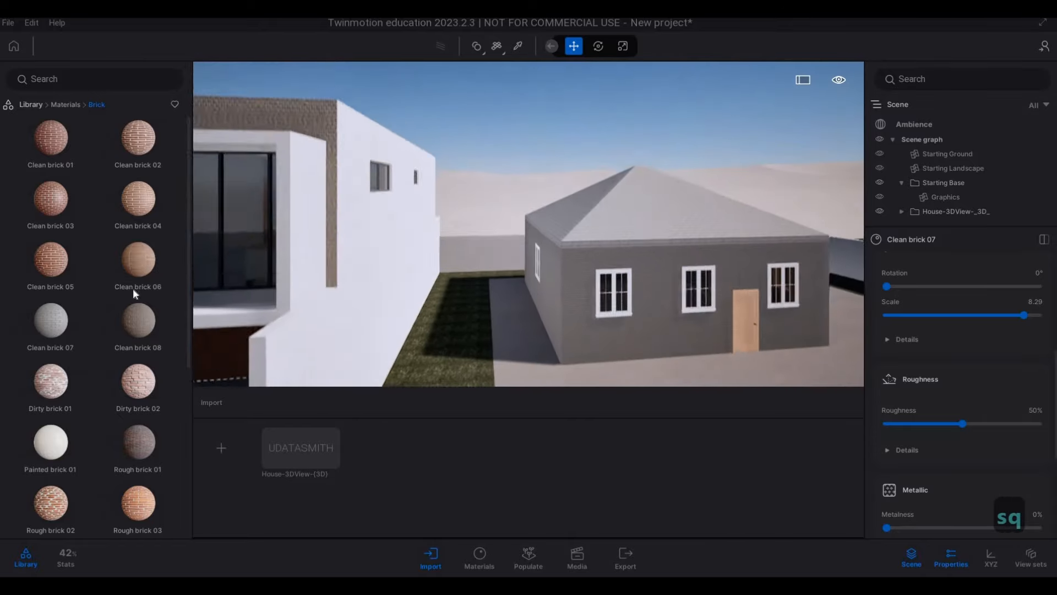
key("s")
scroll(126, 300, "down", 3)
key("a")
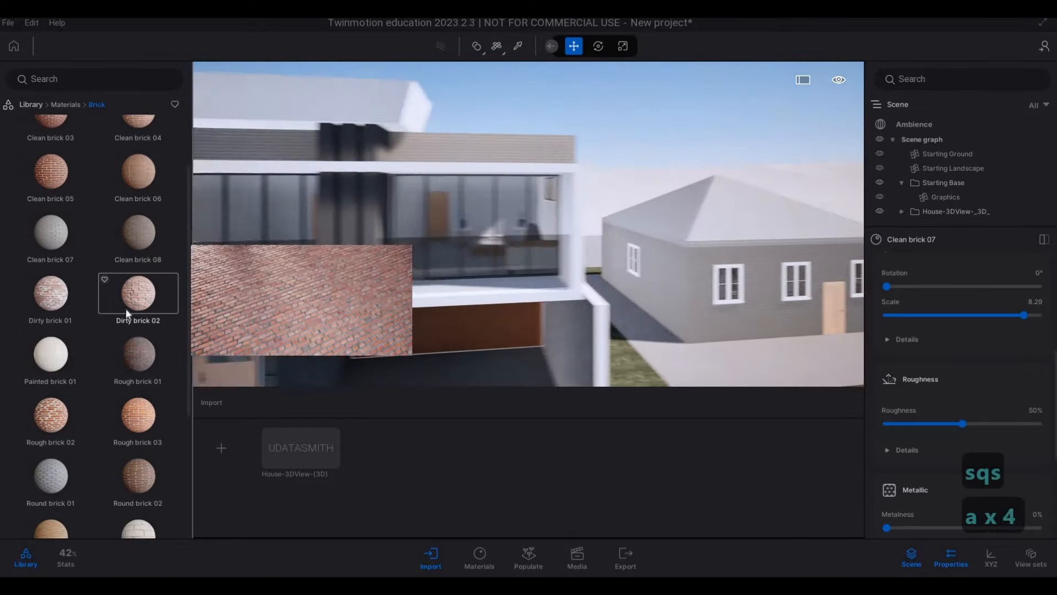
scroll(125, 308, "down", 1)
key("a")
key("s")
key("e")
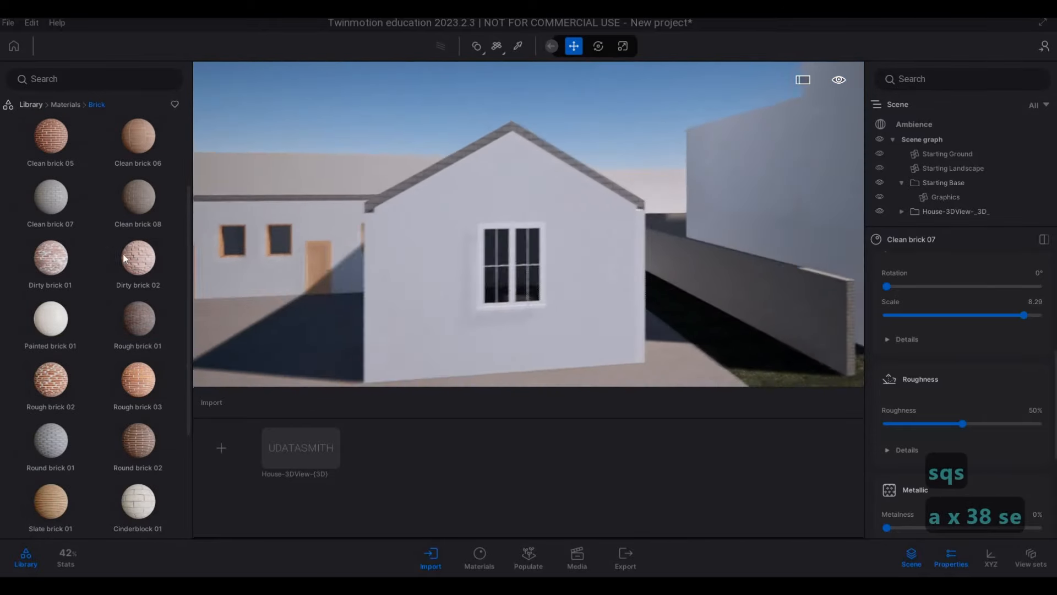
left_click_drag(417, 259, 453, 267)
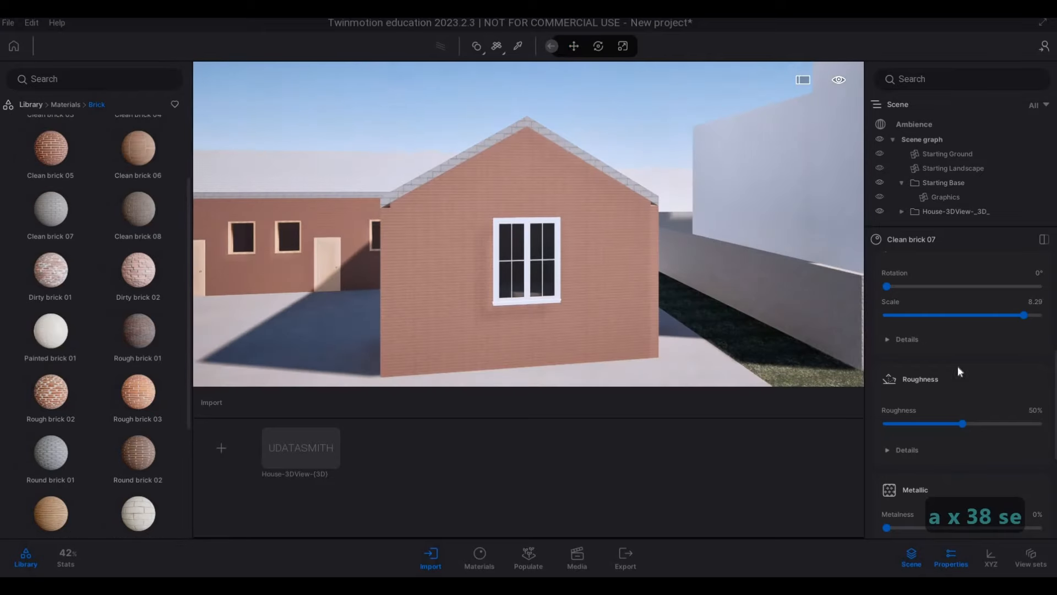
left_click_drag(964, 316, 1032, 316)
Step: Examine the brick walls and the roof of the gabled neighbouring house from several angles
key("s")
key("q")
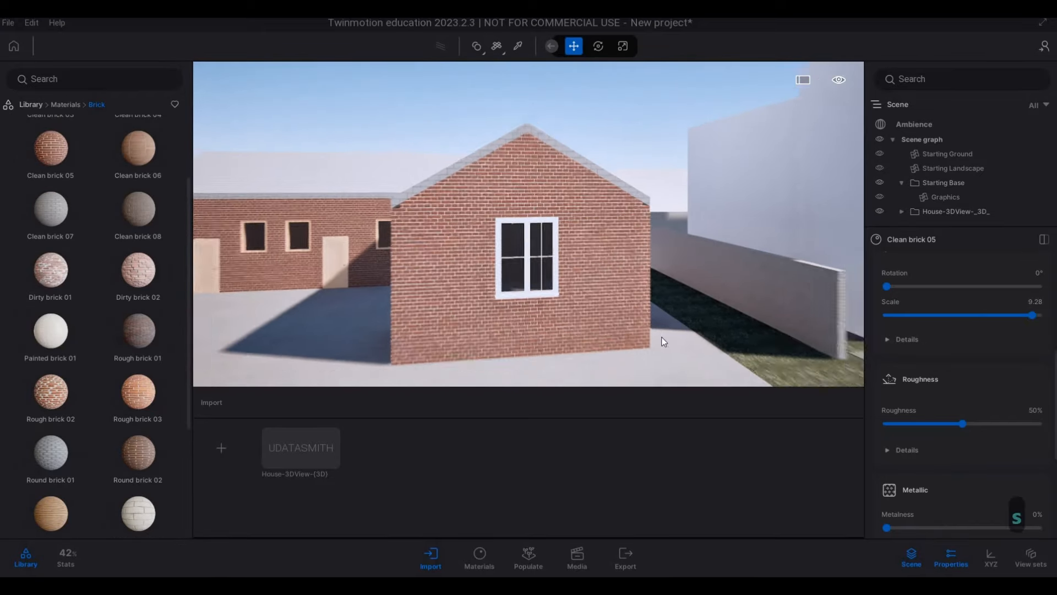
key("w")
key("d")
key("w")
key("q")
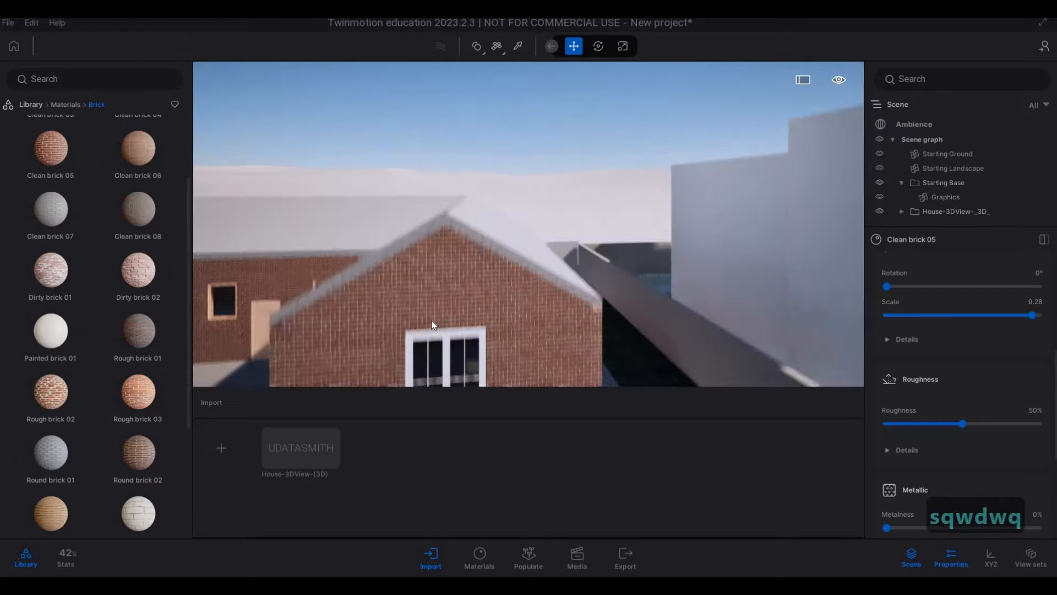
key("a")
key("w")
key("e")
key("d")
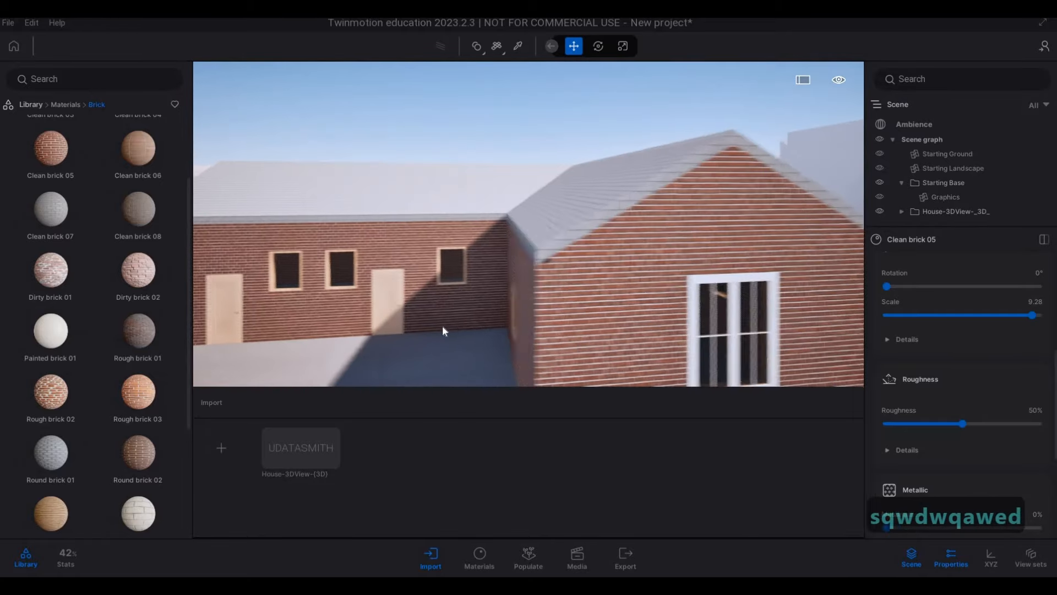
key("s")
key("d")
key("s")
key("q")
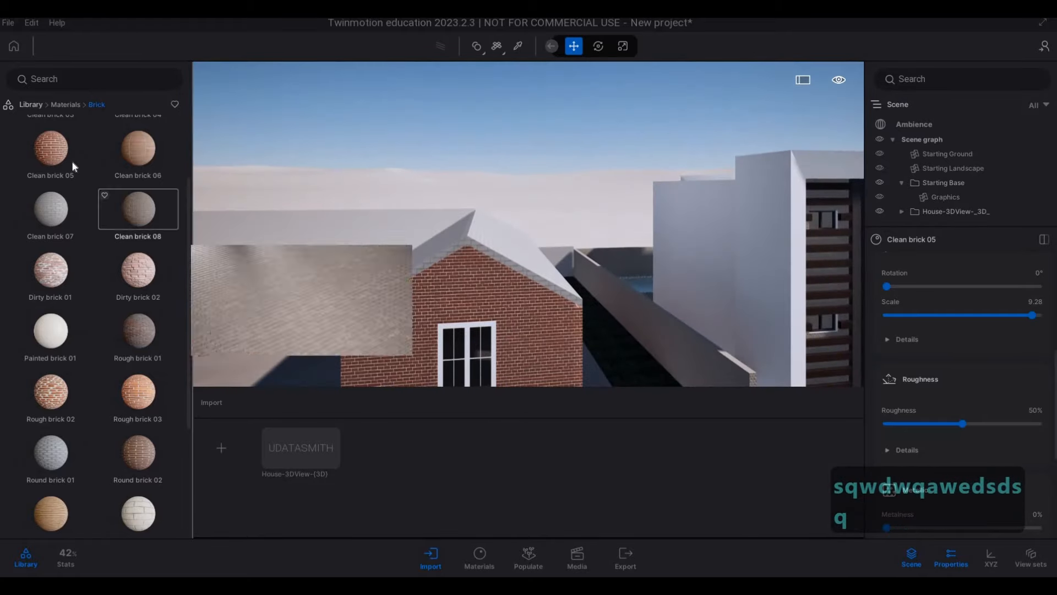
Step: Apply the Roof covering 02 material to the roof of the gabled neighbouring house and set its texture scale to 4.81
left_click(65, 104)
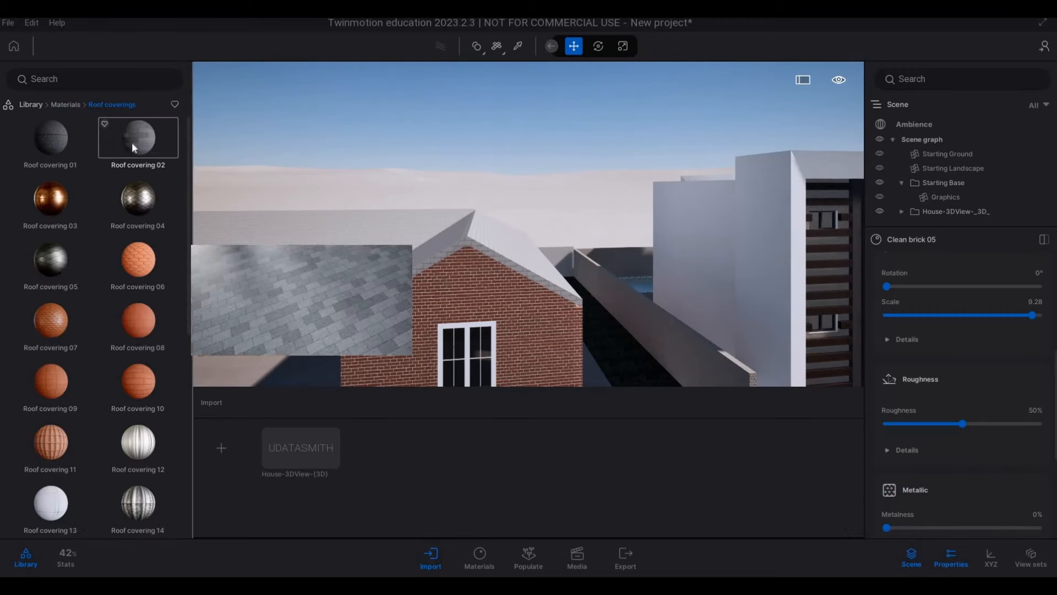
key("a")
key("w")
left_click_drag(138, 137, 414, 223)
key("a")
key("w")
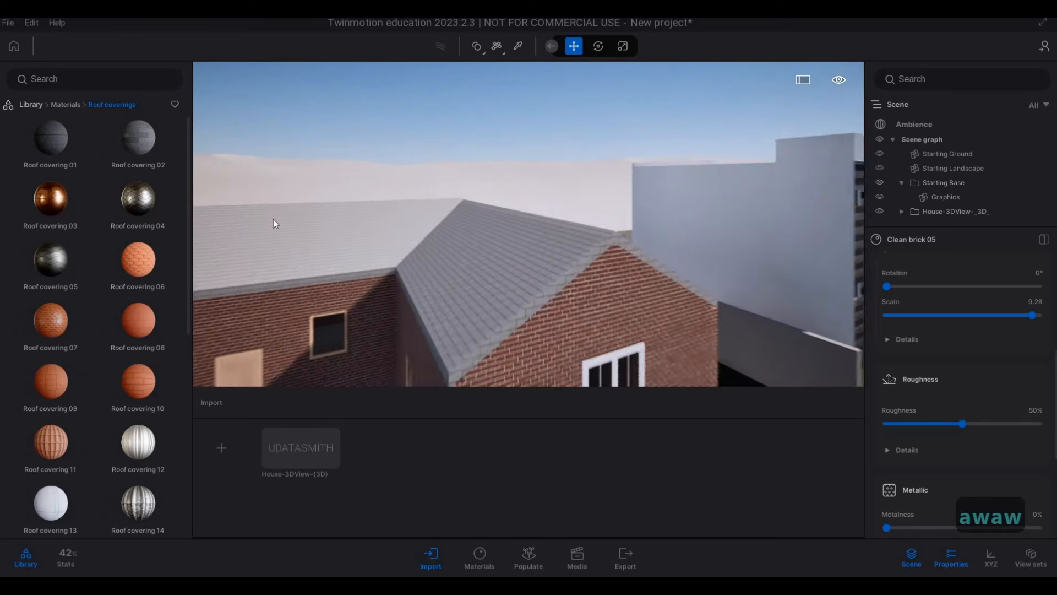
key("a")
left_click_drag(155, 145, 522, 235)
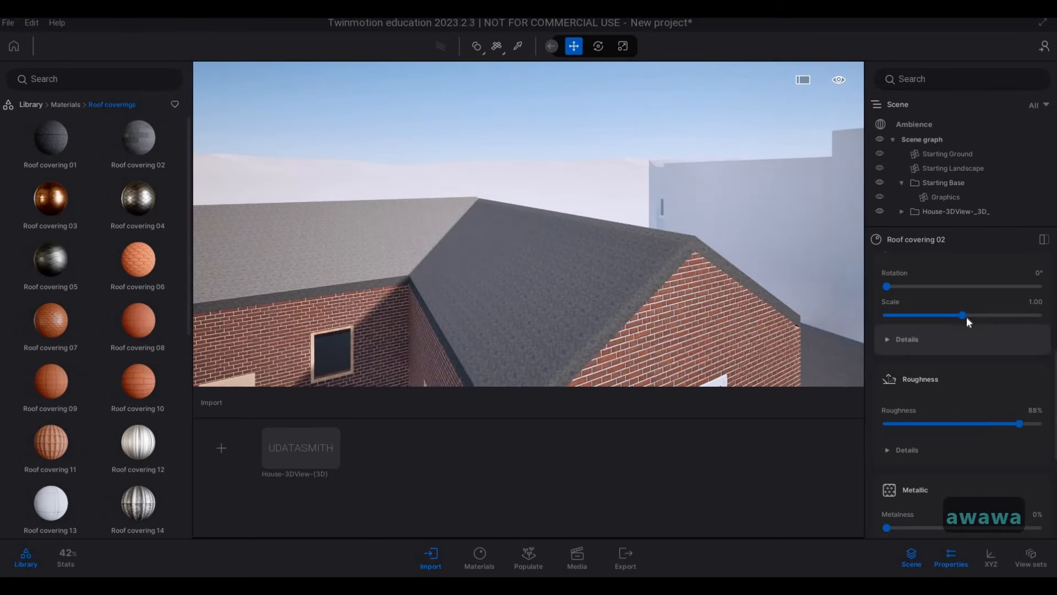
left_click_drag(989, 315, 994, 317)
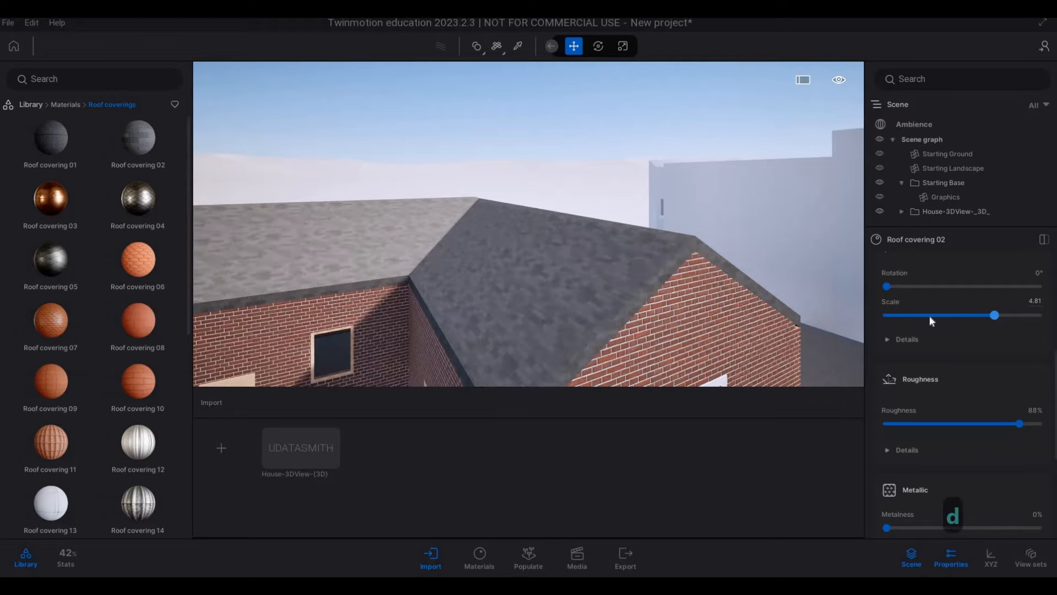
Step: Try the Roof covering 11 material on the hip-roofed neighbouring house at a texture scale of 10.00
key("d")
key("w")
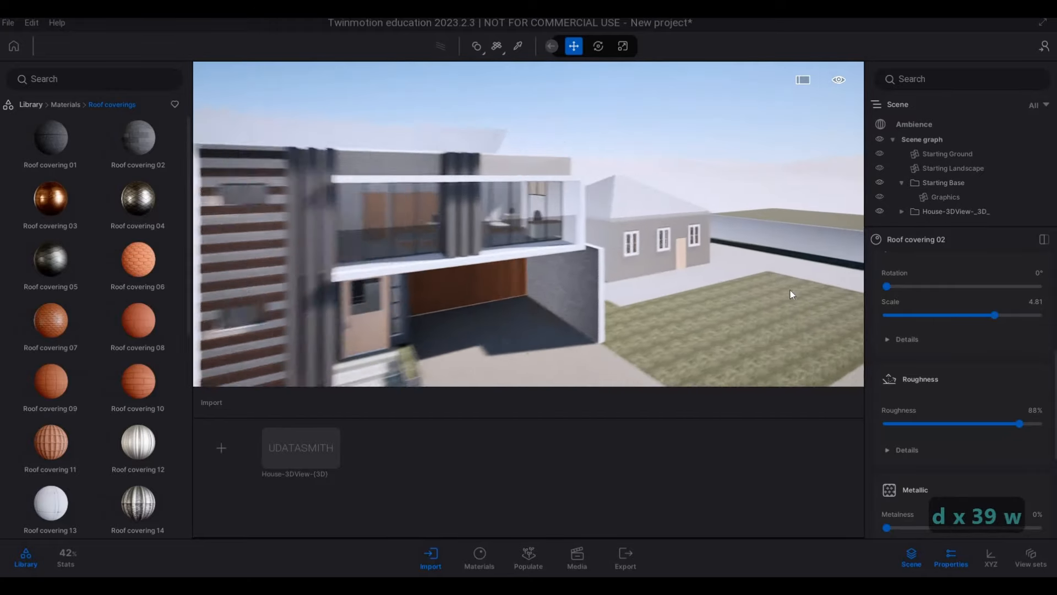
key("w")
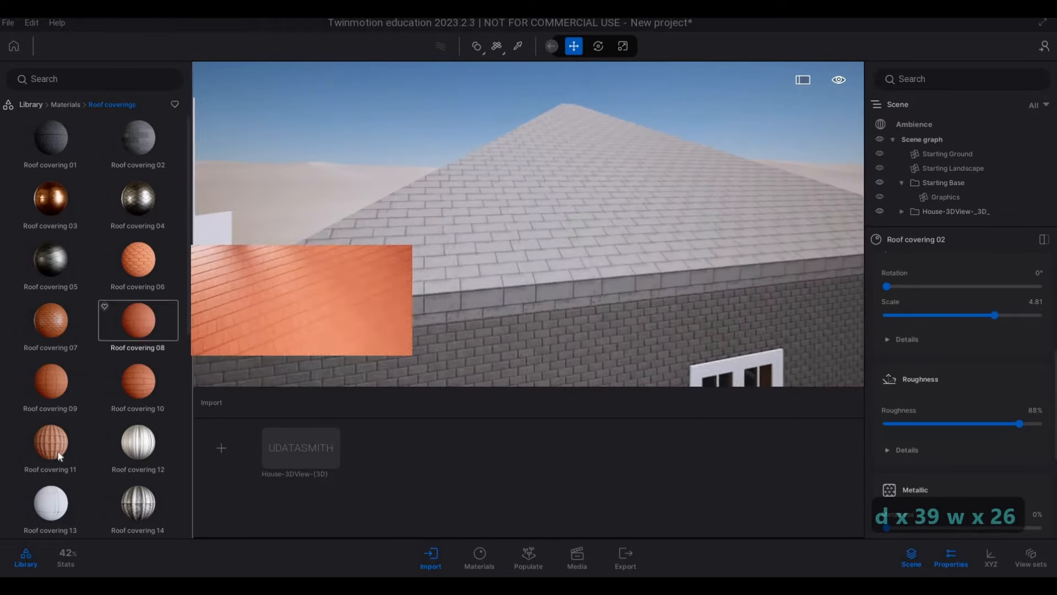
key("s")
left_click_drag(59, 456, 517, 236)
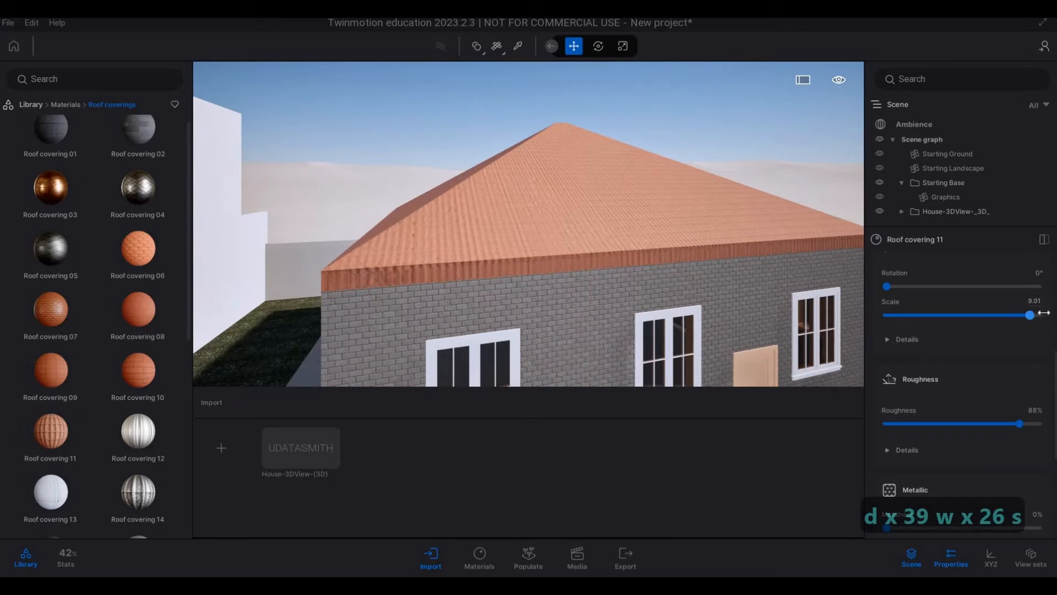
left_click_drag(1043, 313, 1055, 313)
Step: Examine the main house together with both neighbouring houses from the street
key("s")
key("a")
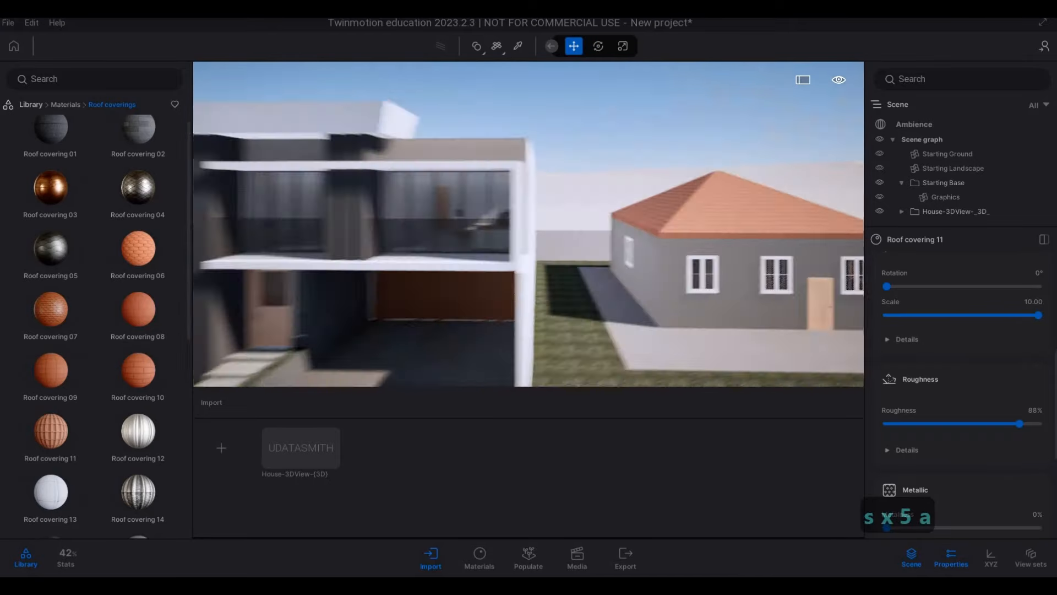
key("e")
key("e")
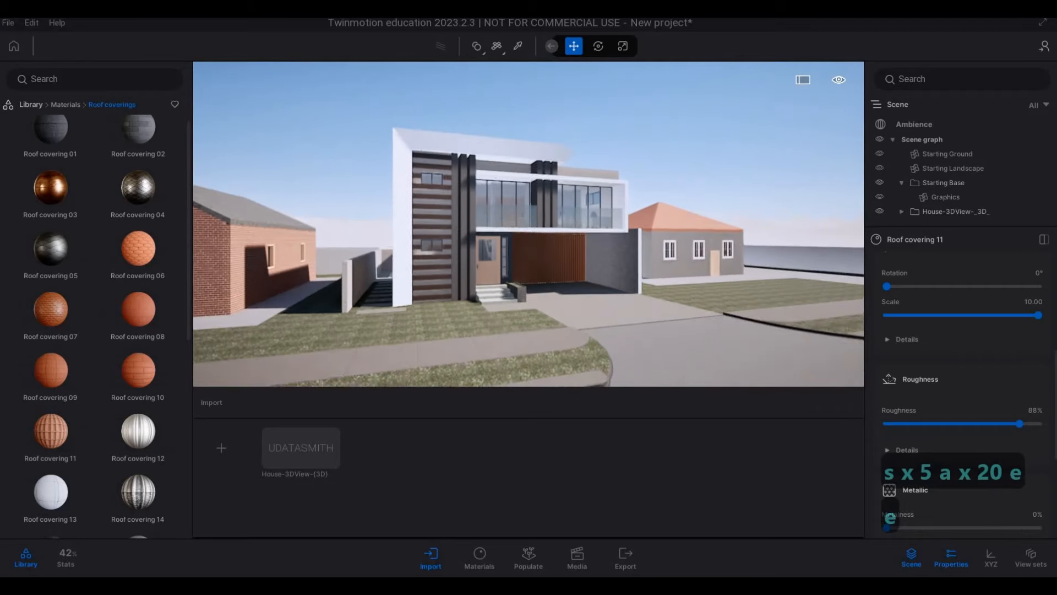
key("e")
key("d")
key("d")
Step: Replace the hip roof's material with Roof covering 01 and set its texture scale to 3.50
key("w")
key("w")
key("w")
key("w")
key("w")
key("q")
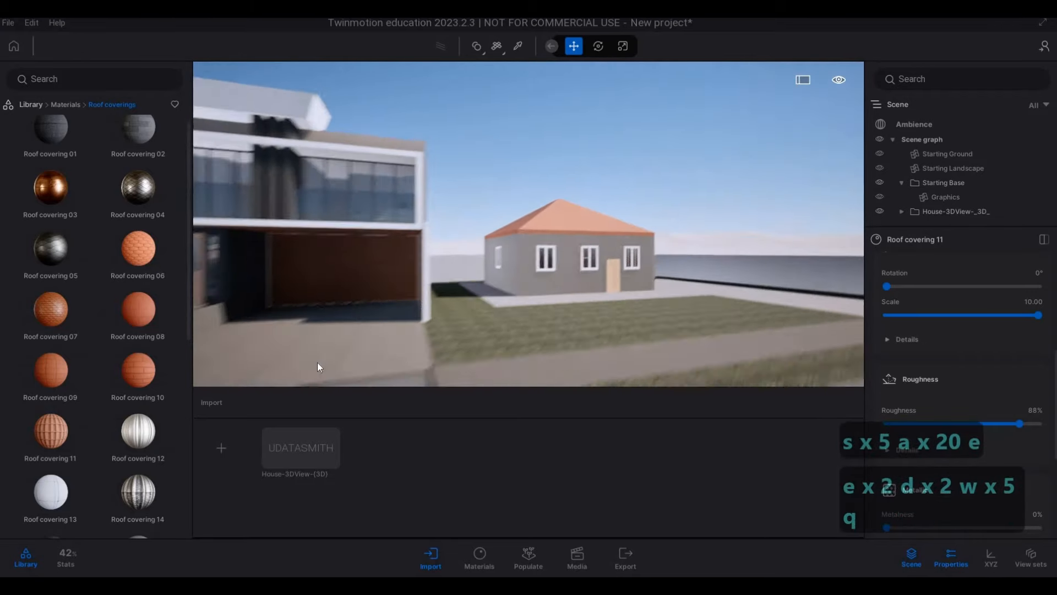
key("a")
key("e")
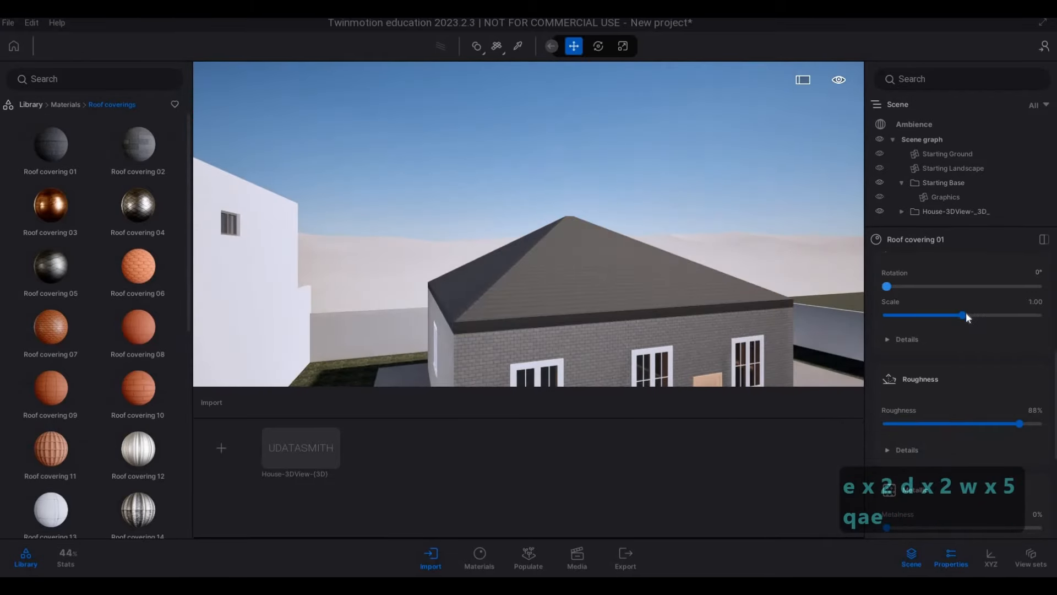
mouse_move(966, 311)
left_mouse_down()
mouse_move(1003, 313)
mouse_move(972, 315)
left_mouse_up()
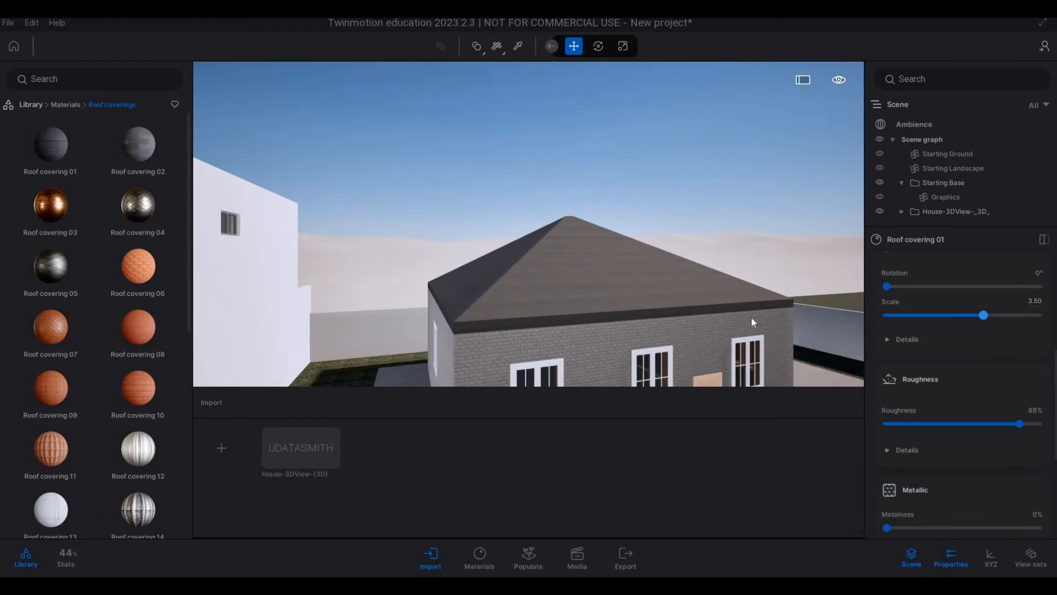
Step: Examine the main house and its neighbours from the street, moving in close to the main facade
key("s")
key("s")
key("s")
key("s")
key("s")
key("s")
key("s")
key("s")
key("a")
key("e")
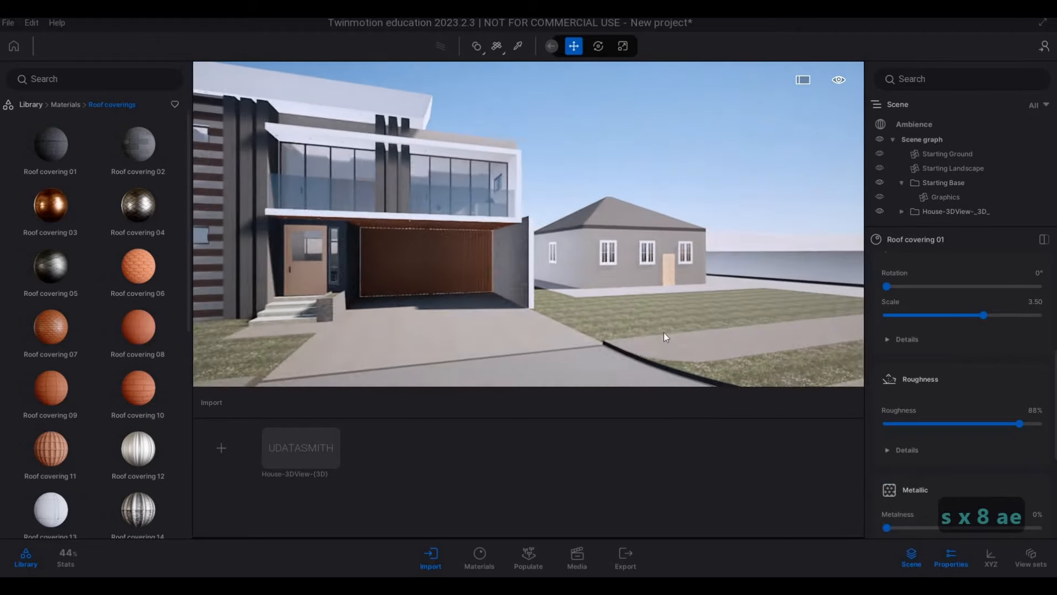
key("a")
key("a")
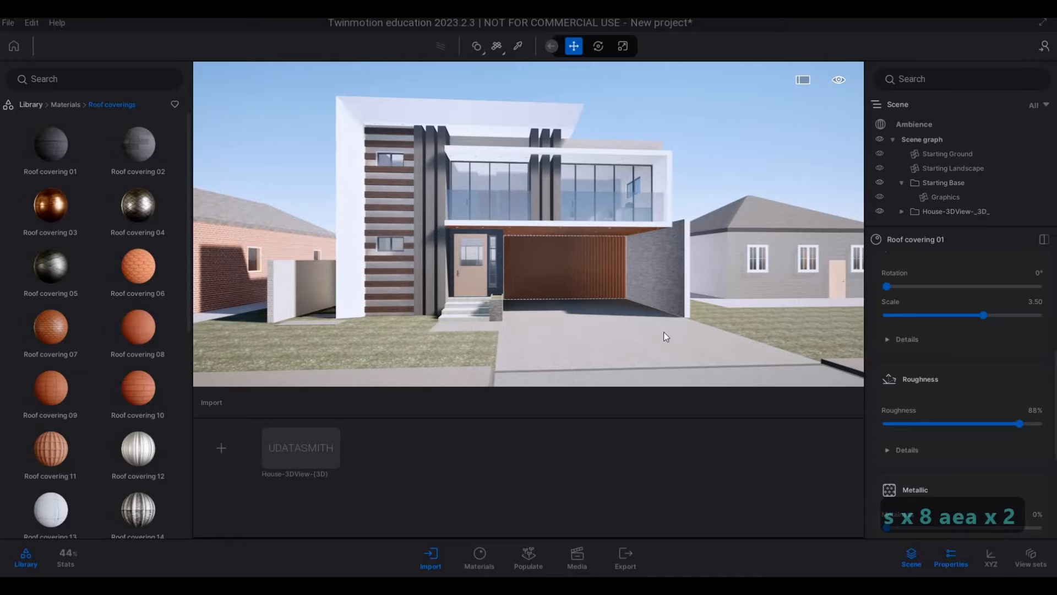
key("a")
key("w")
key("w")
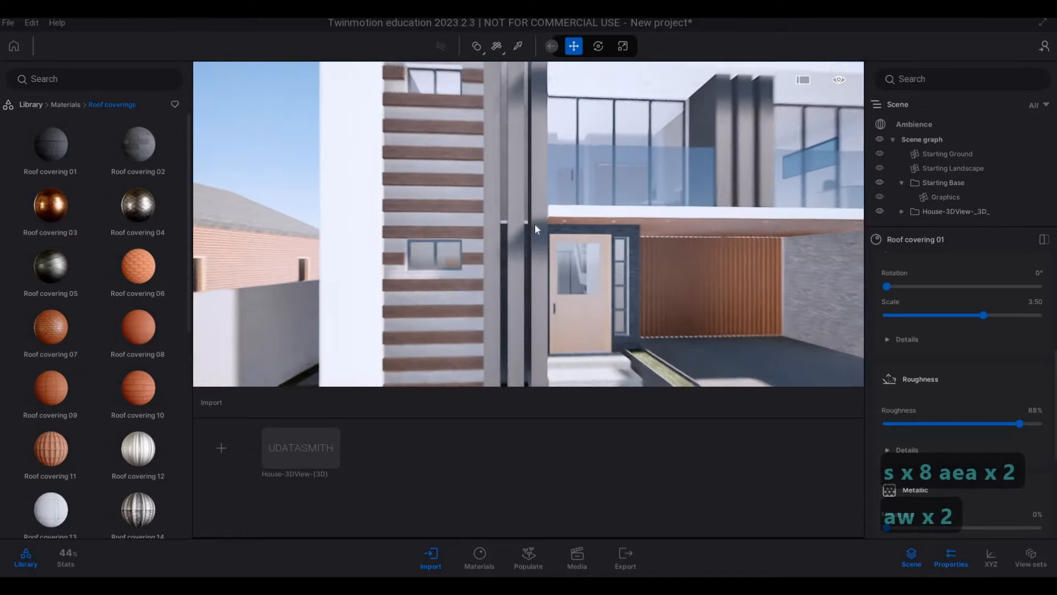
Step: Apply the Dirty brick 01 material to the rear boundary wall behind the brick neighbouring house and set its texture scale to 5.01
key("s")
key("w")
key("w")
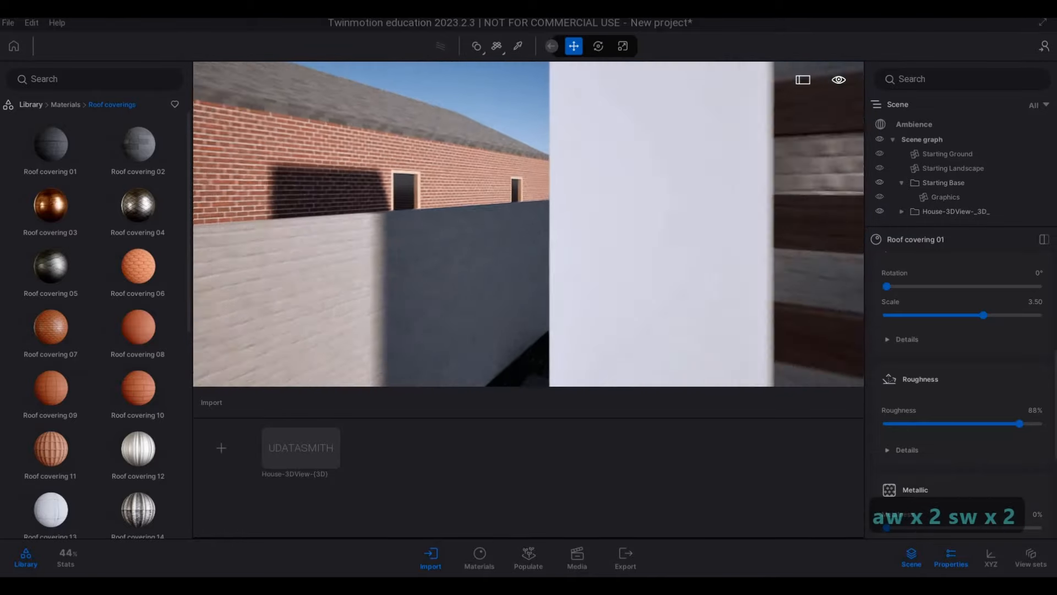
key("a")
key("s")
key("a")
key("w")
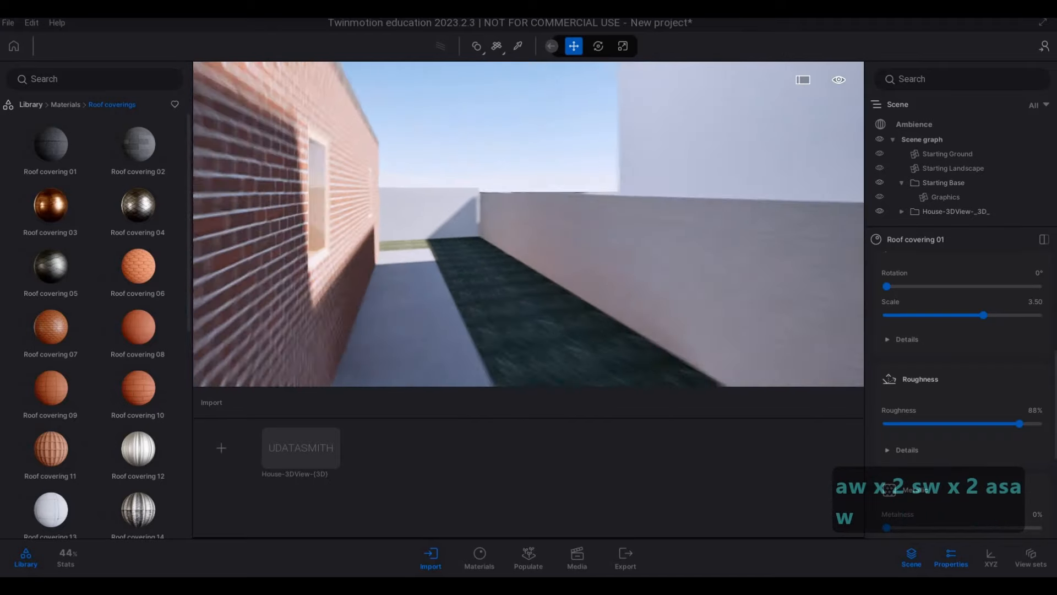
key("q")
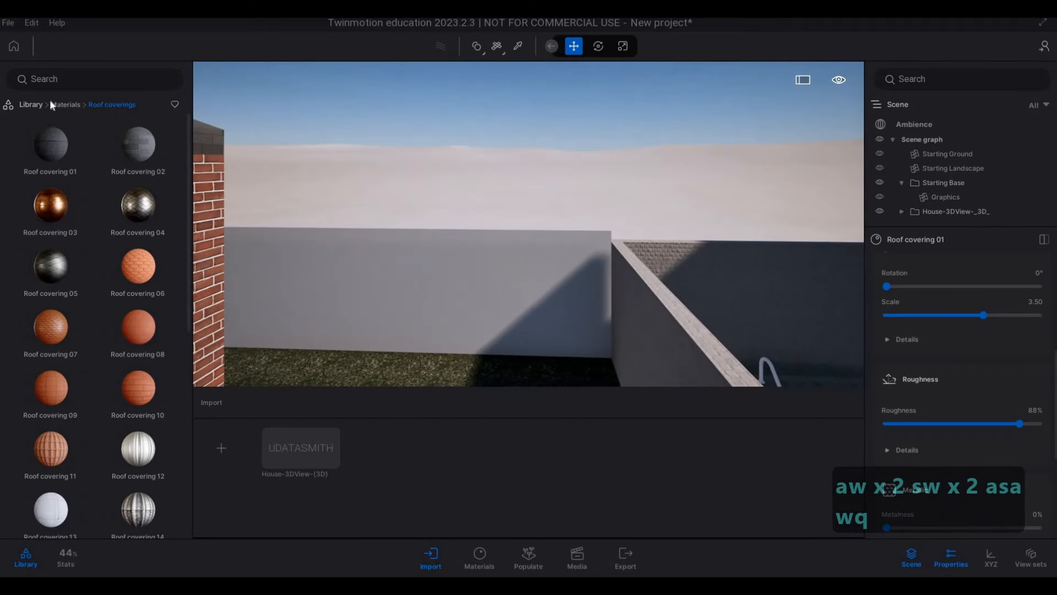
left_click(57, 104)
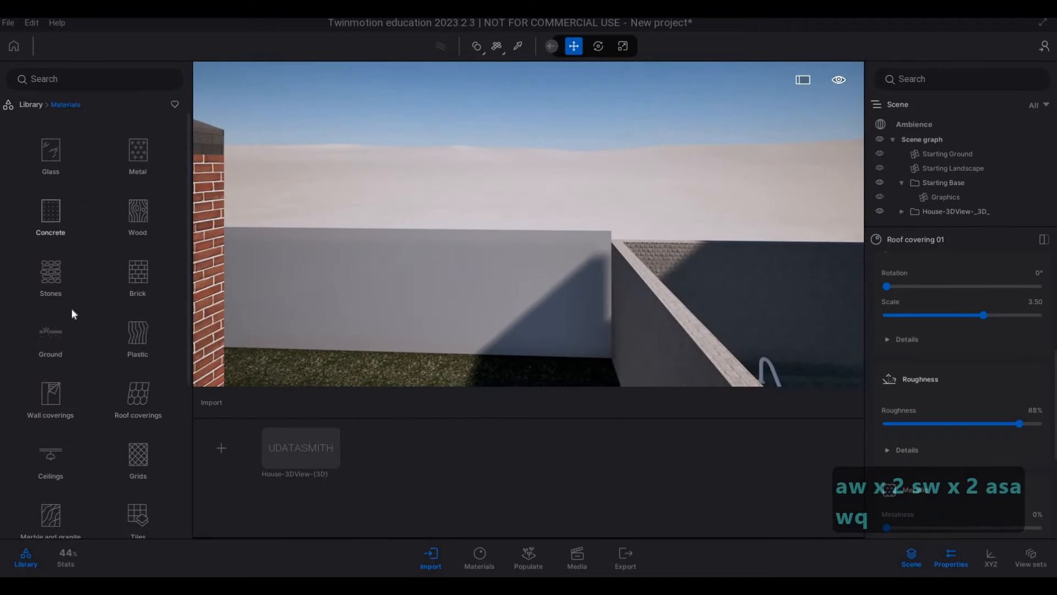
scroll(63, 375, "down", 2)
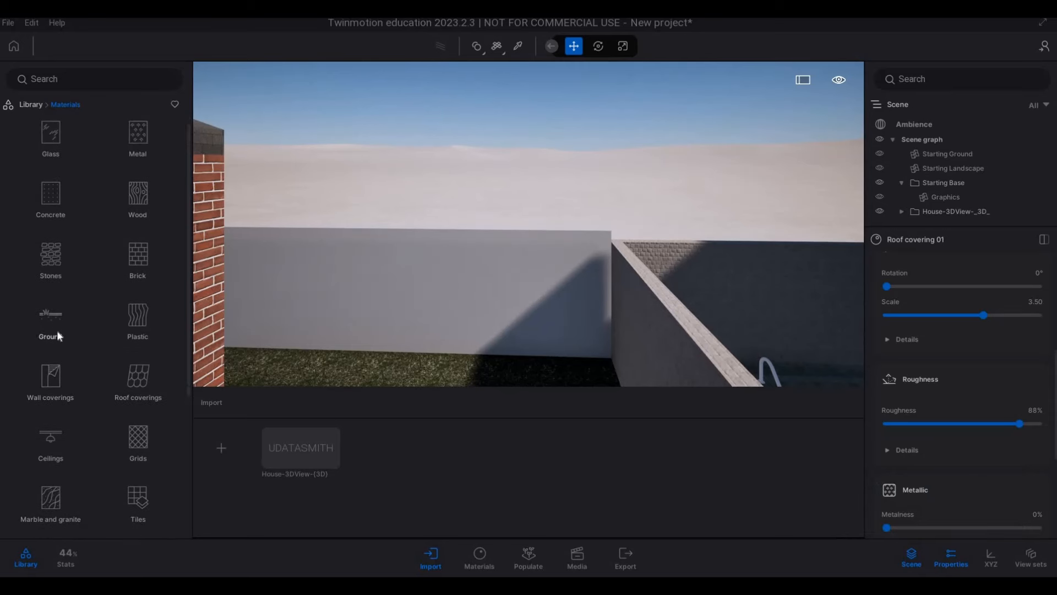
scroll(65, 331, "down", 4)
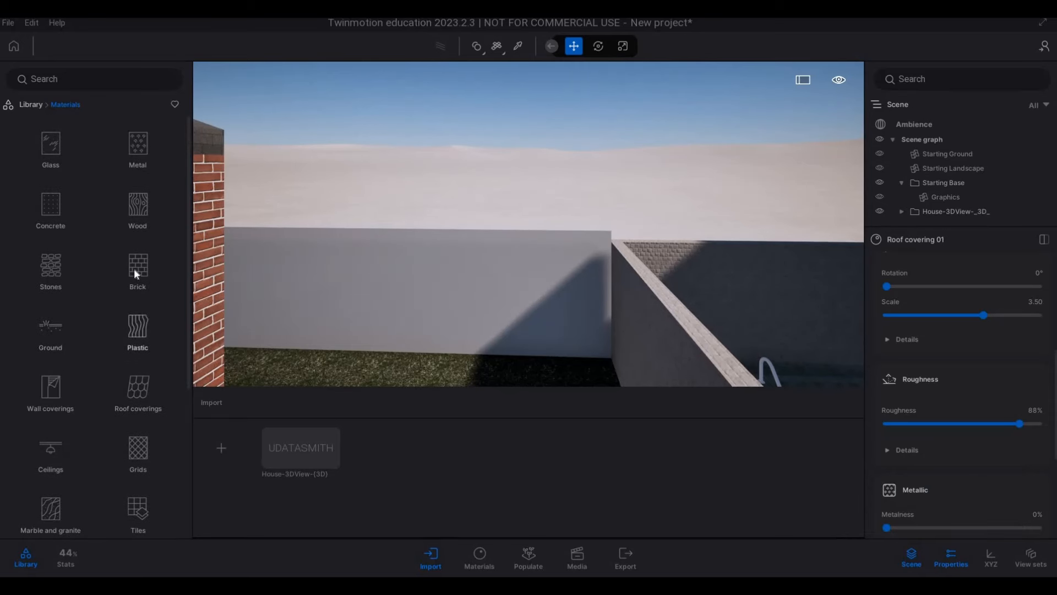
left_click(138, 268)
scroll(91, 406, "down", 4)
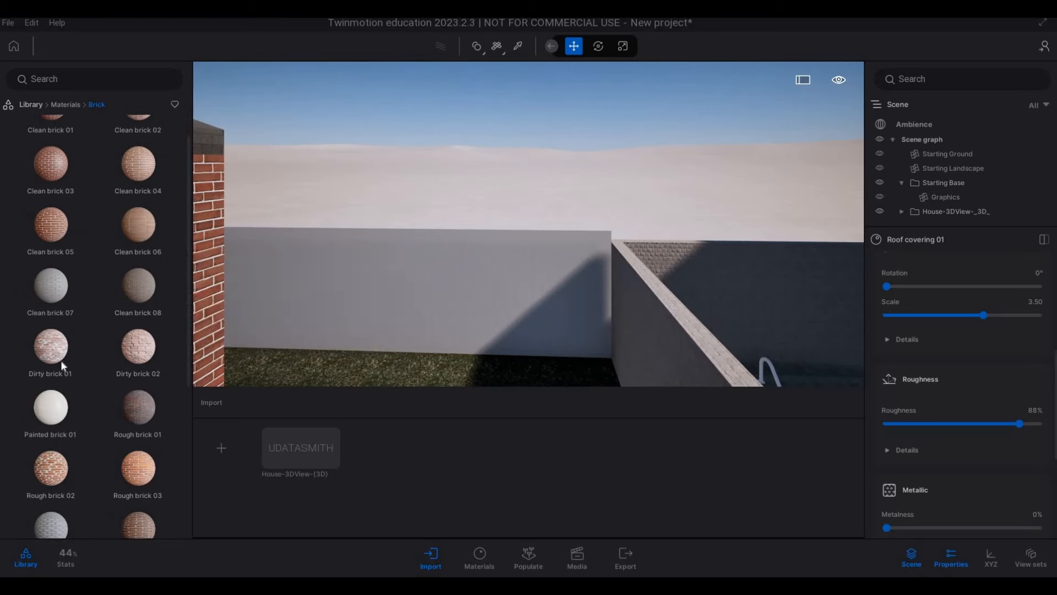
left_click_drag(61, 360, 428, 307)
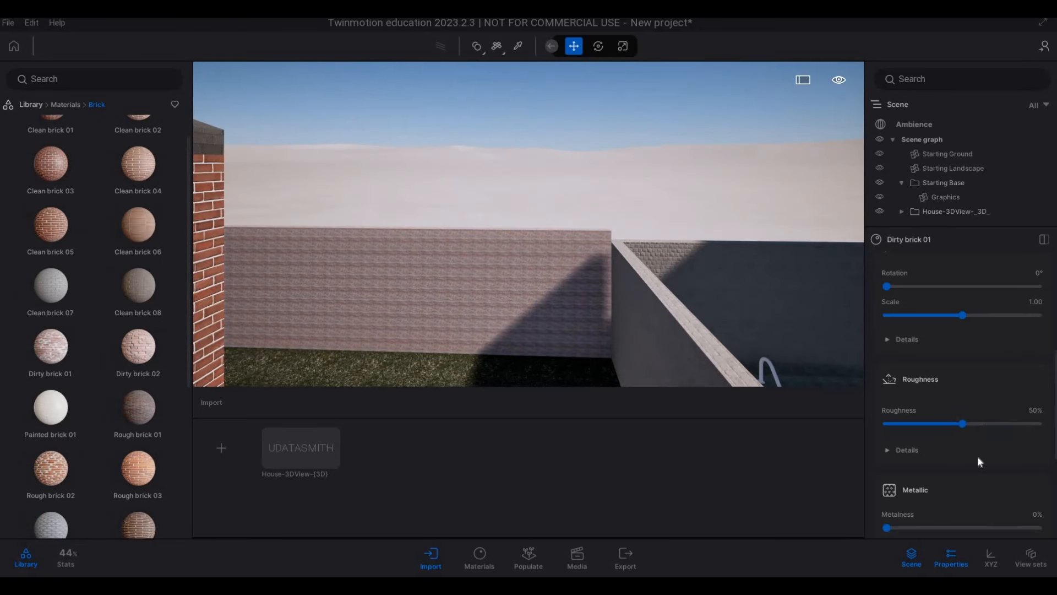
scroll(946, 341, "down", 1)
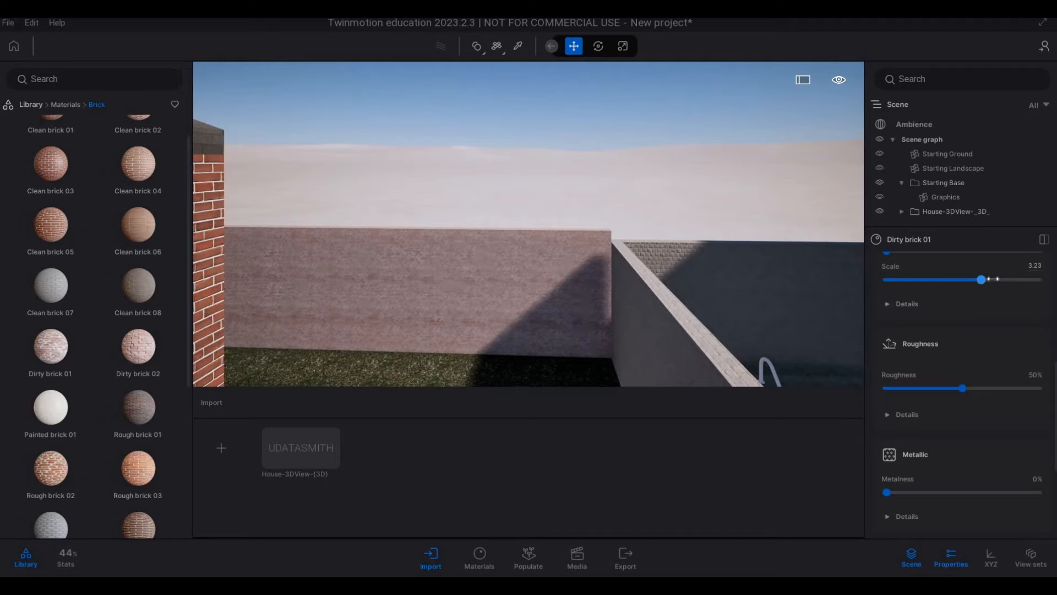
left_click_drag(996, 278, 997, 279)
Step: Apply the Cinderblock 02 material to the rear boundary wall on the hip-roofed house's side, with a texture scale of 5.01
key("d")
key("d")
key("d")
key("d")
key("d")
key("d")
key("d")
key("d")
key("d")
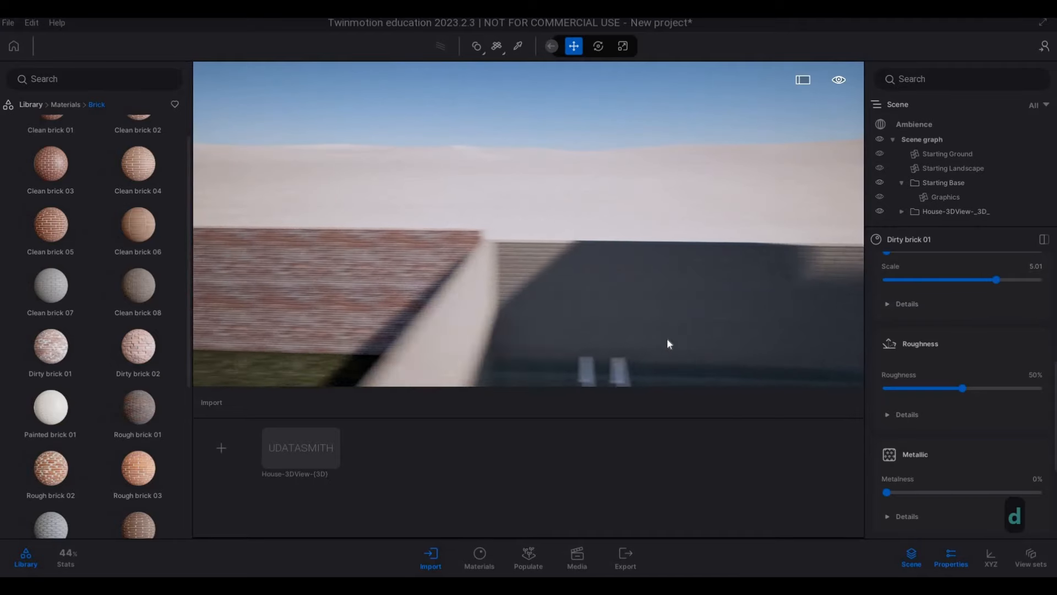
key("d")
key("d")
key("d")
key("d")
key("d")
key("d")
key("d")
key("d")
key("d")
key("d")
key("d")
key("d")
key("d")
key("d")
key("d")
key("d")
key("d")
key("d")
key("d")
key("d")
key("s")
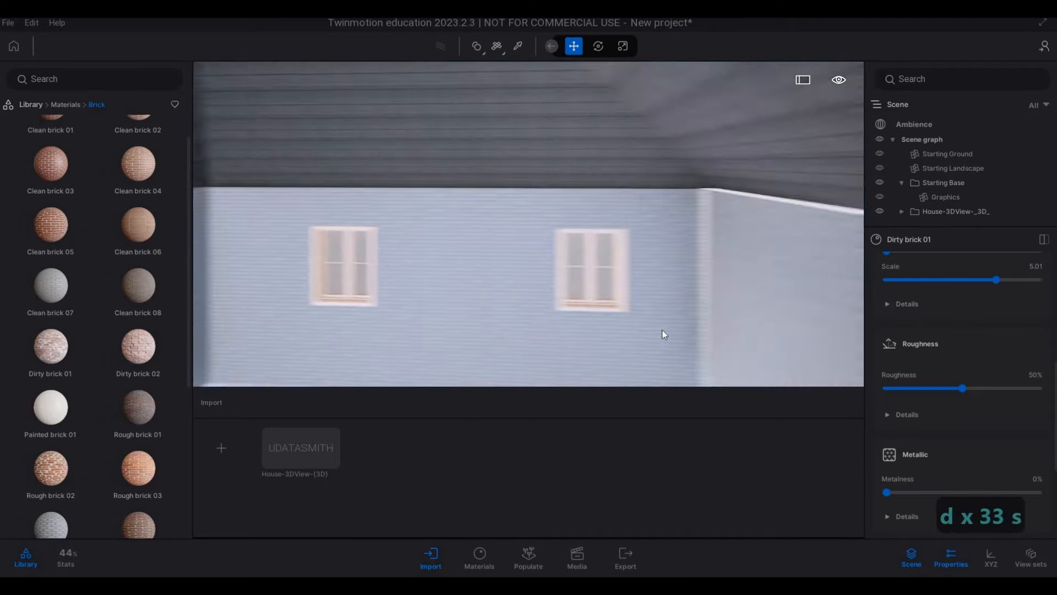
key("s")
key("a")
key("a")
key("a")
key("a")
key("w")
key("d")
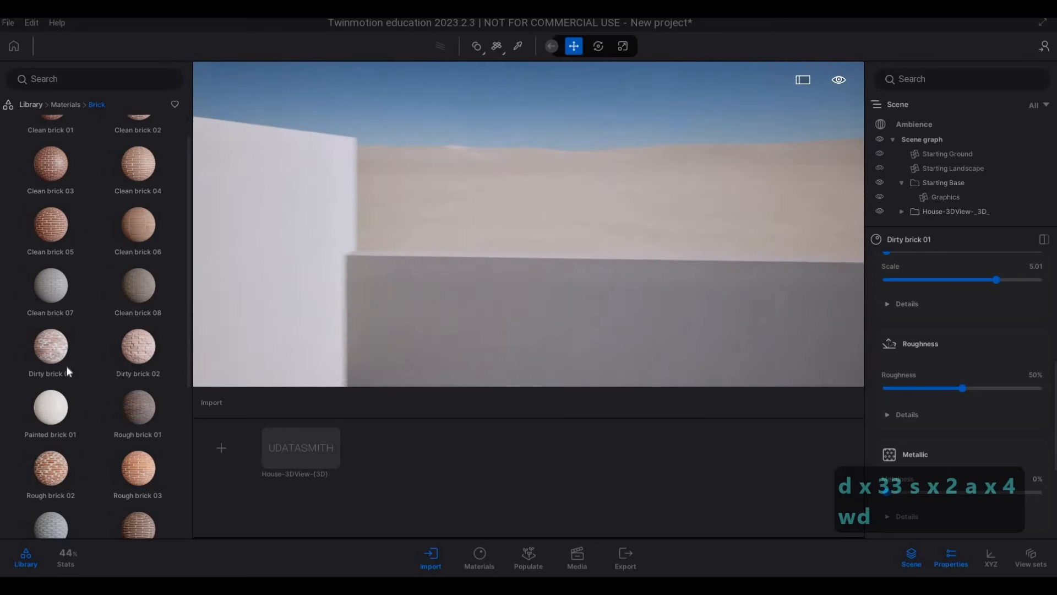
scroll(70, 385, "down", 5)
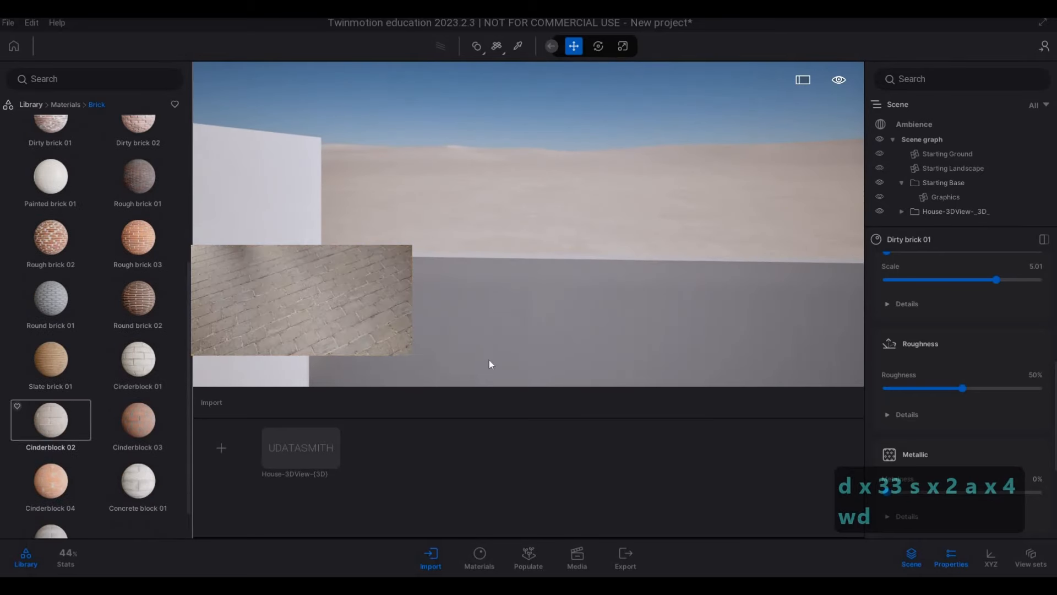
left_click_drag(51, 420, 490, 359)
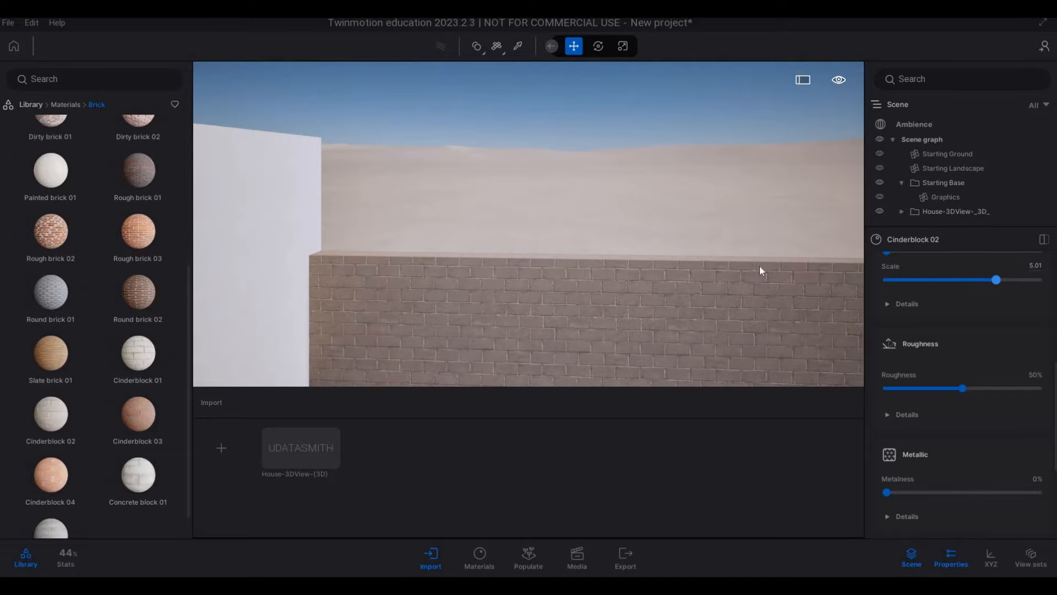
Step: Examine the hip-roofed house and the main house's facade from the street
key("s")
key("s")
key("s")
key("s")
key("s")
key("s")
key("s")
key("s")
key("s")
key("s")
key("s")
key("s")
key("s")
key("s")
key("s")
key("s")
key("s")
key("s")
key("s")
key("s")
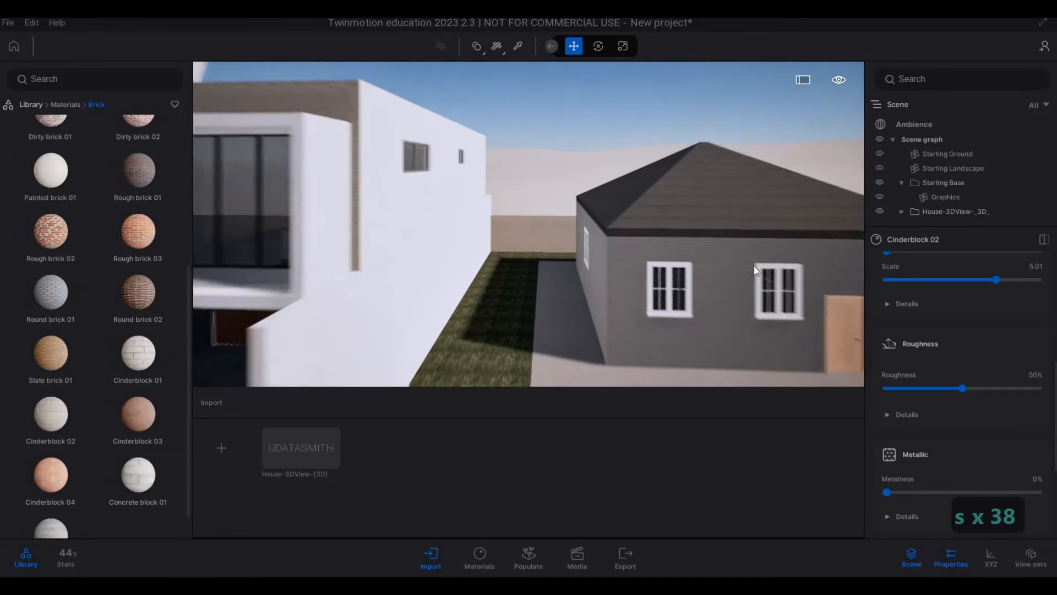
key("s")
key("s")
key("s")
key("s")
key("s")
key("s")
key("s")
key("s")
key("s")
key("s")
key("s")
key("s")
key("s")
key("s")
key("s")
key("s")
key("a")
key("a")
key("e")
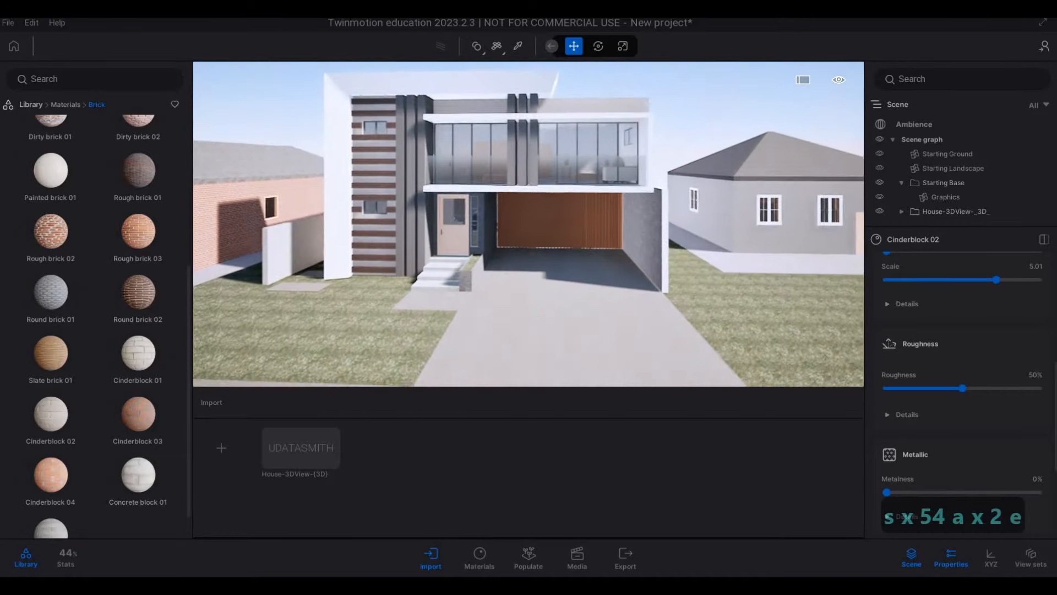
key("s")
key("d")
key("w")
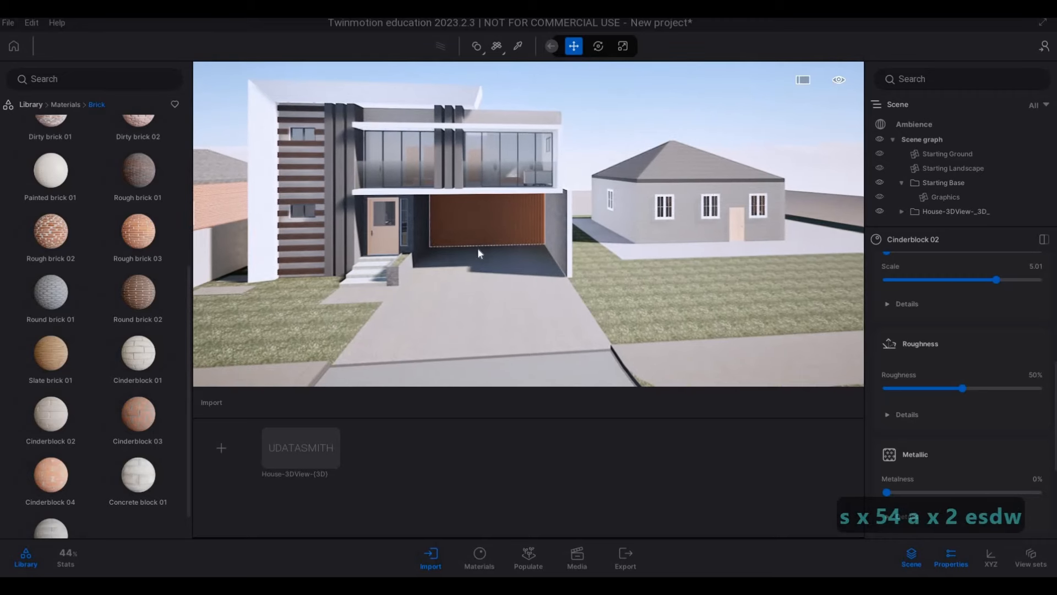
Step: Open the library's Metal materials for work on the main house's front door
key("F1")
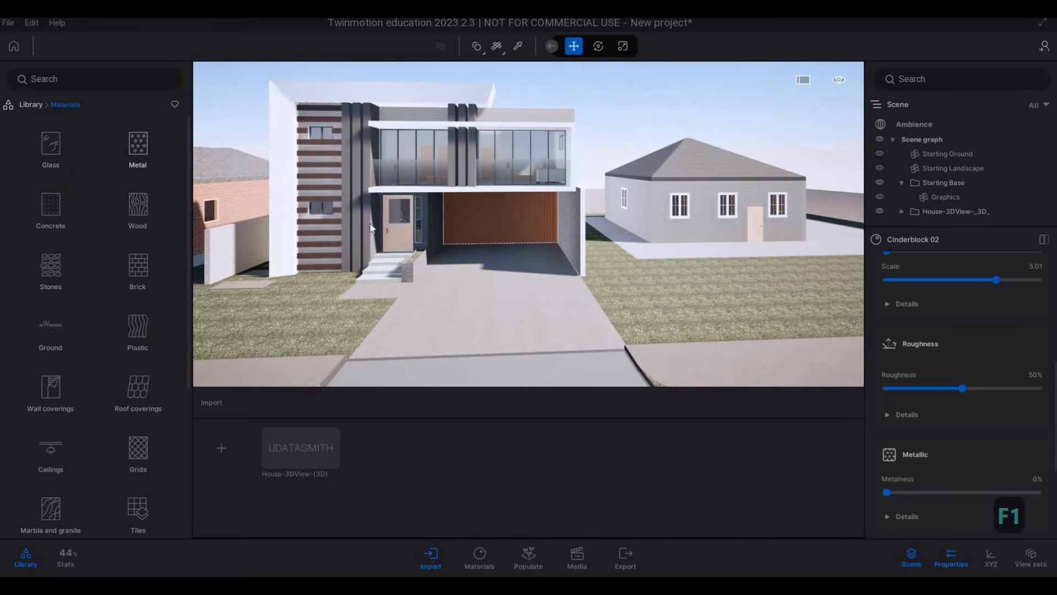
left_click(138, 160)
key("q")
key("Caps_Lock")
key("q")
key("w")
key("a")
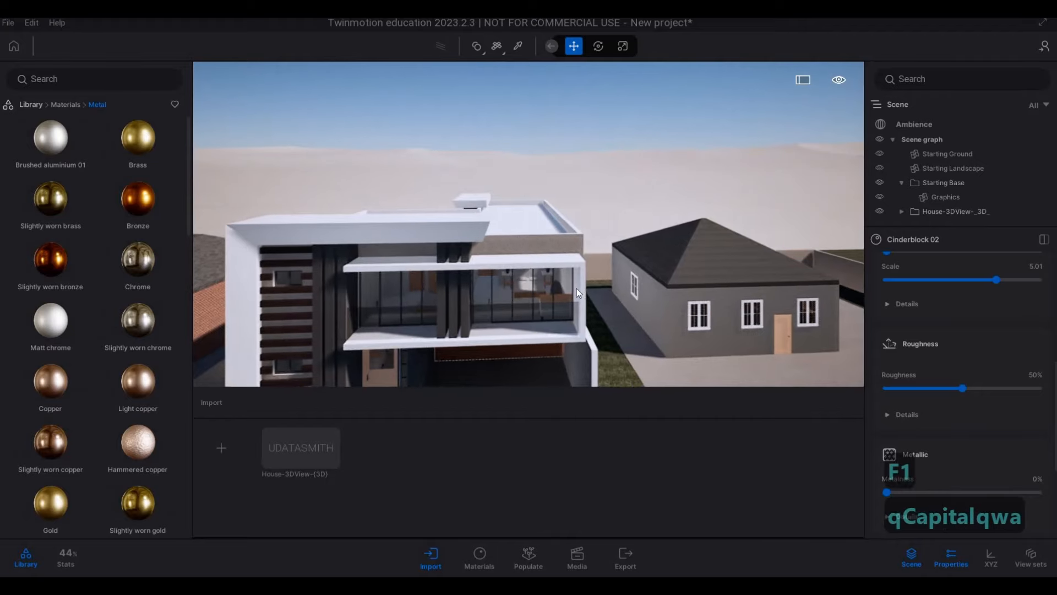
key("w")
key("e")
key("d")
key("e")
key("w")
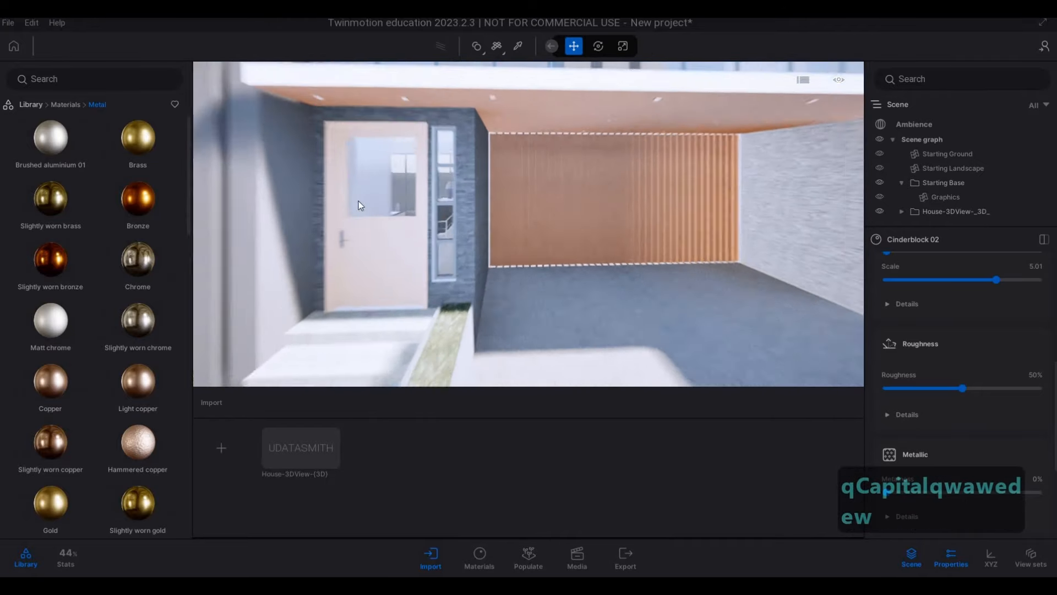
key("a")
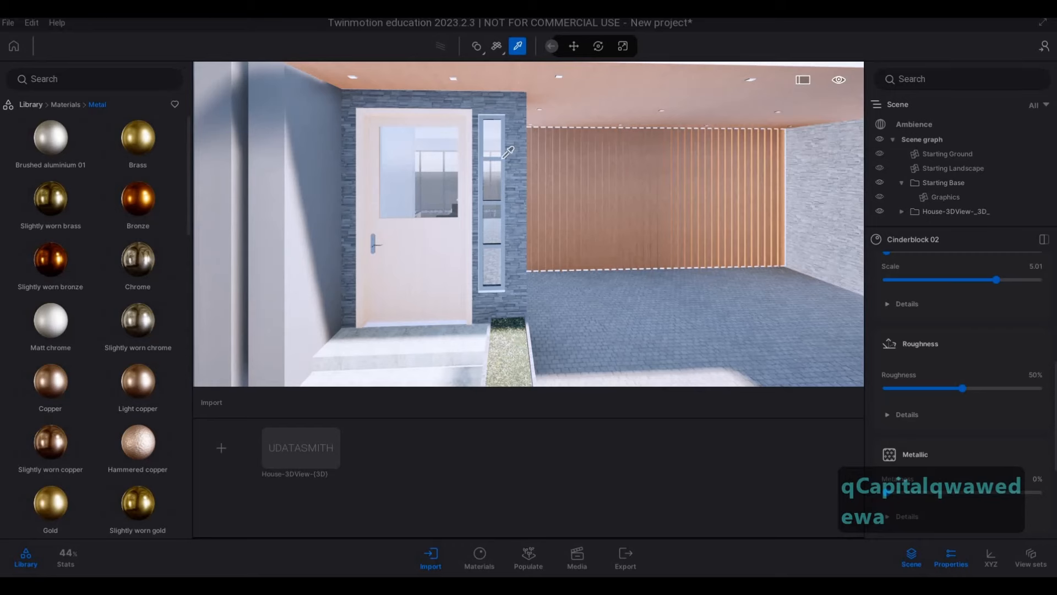
Step: Try the Aluminum material sampled from the sidelight frame on the main house's front door and check it from several distances
scroll(931, 333, "up", 8)
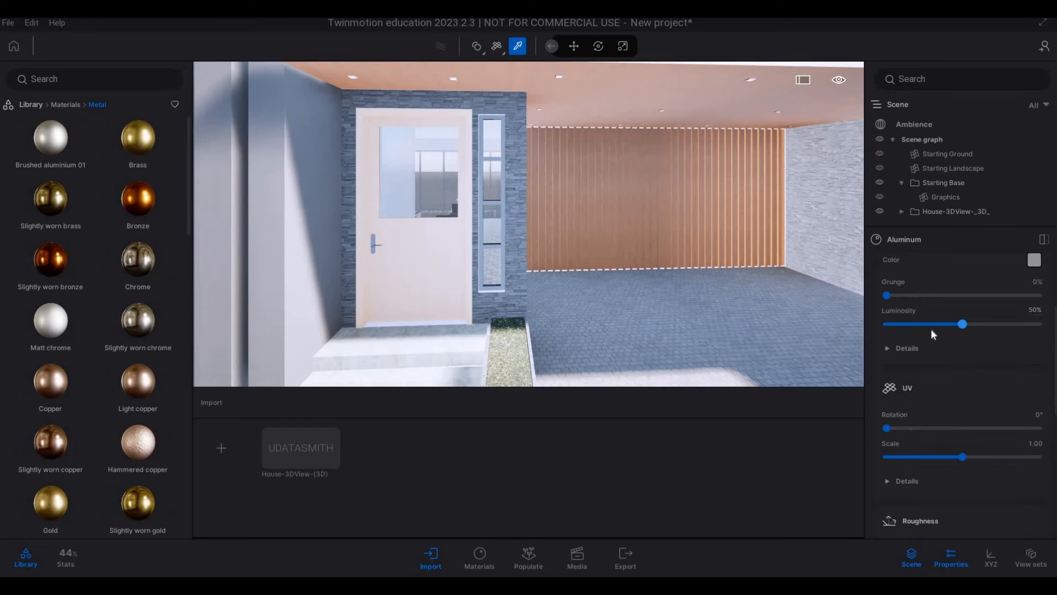
key("ctrl+z")
key("s")
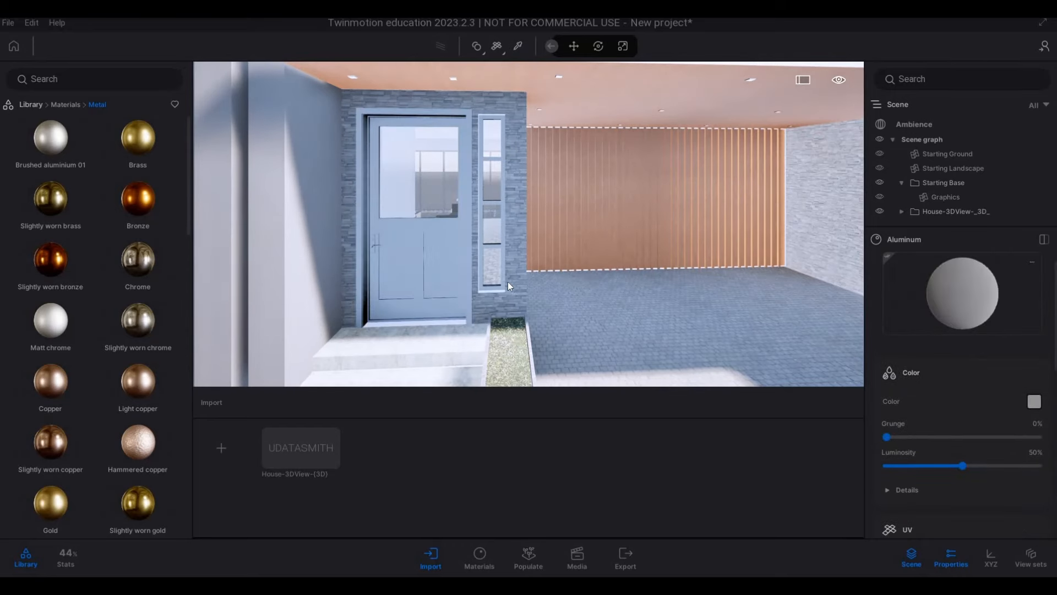
key("x")
key("2")
key("q")
key("a")
key("a")
key("a")
key("d")
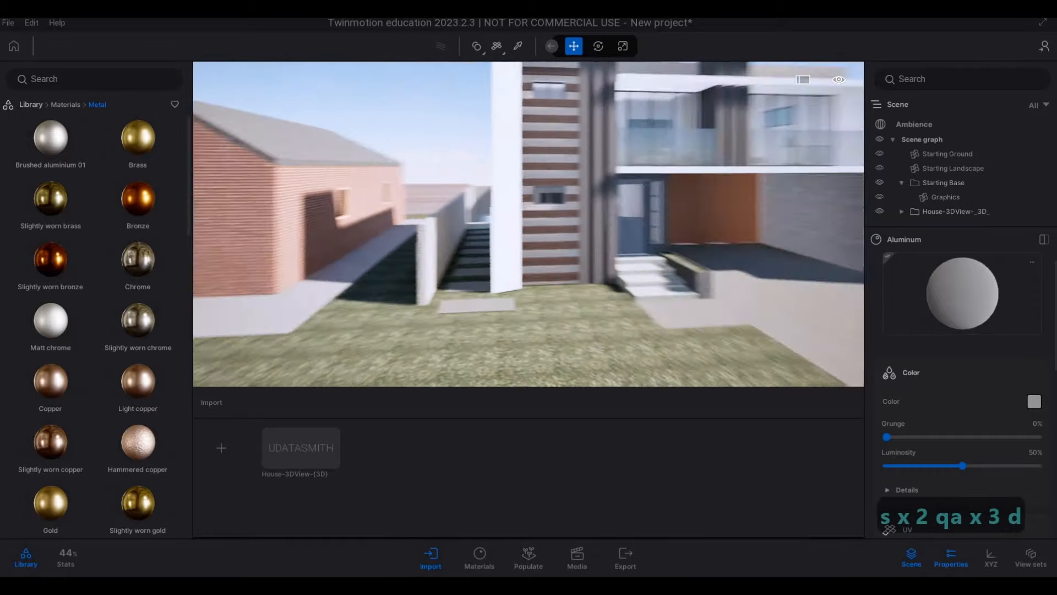
key("w")
key("d")
key("a")
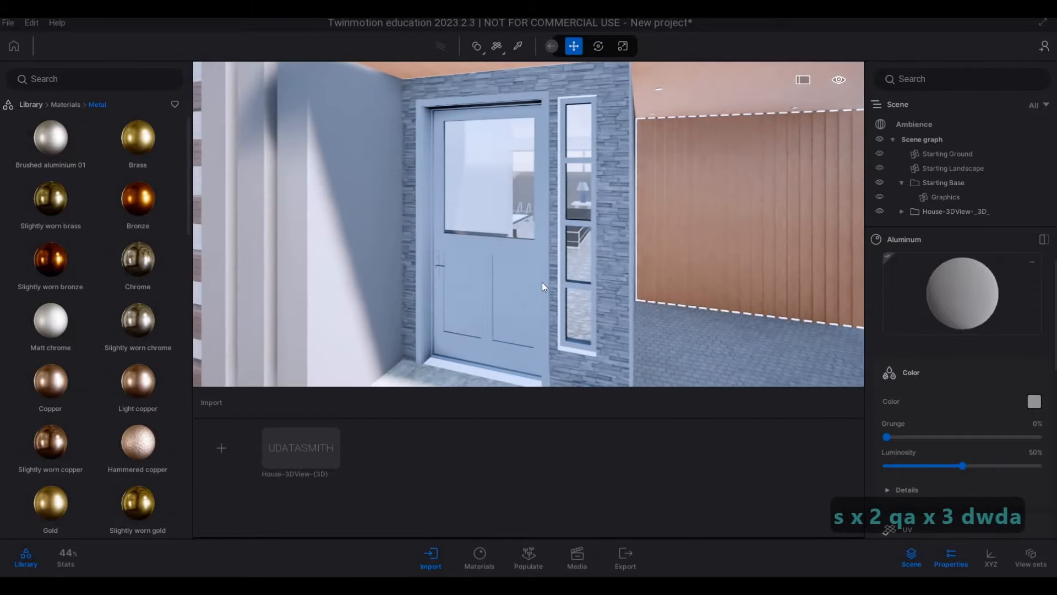
Step: Replace the front door's Aluminum with the Matt chrome material and set its metalness to 60%
key("ctrl+z")
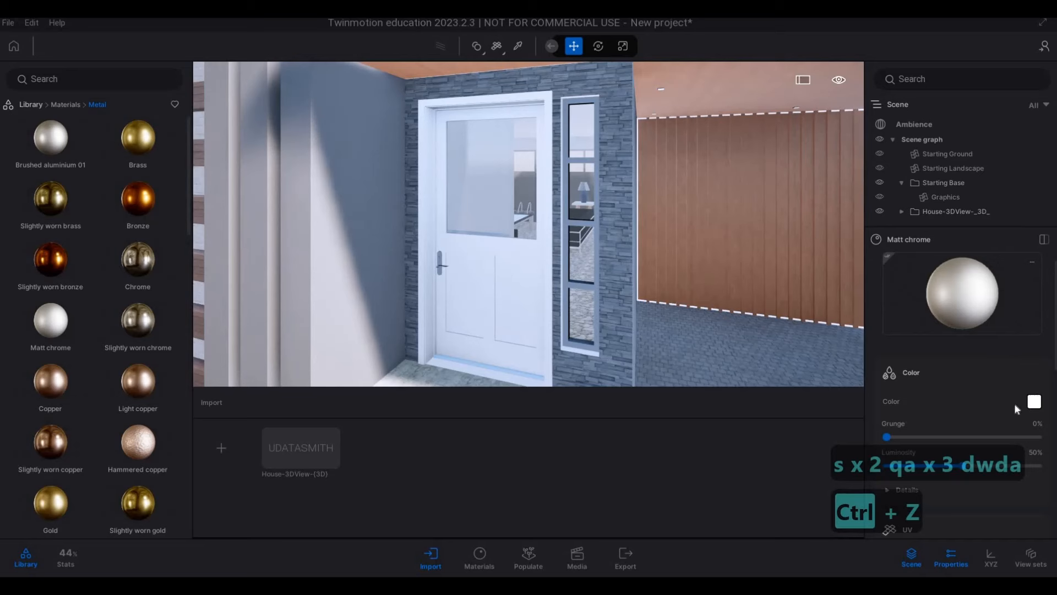
scroll(1002, 416, "down", 4)
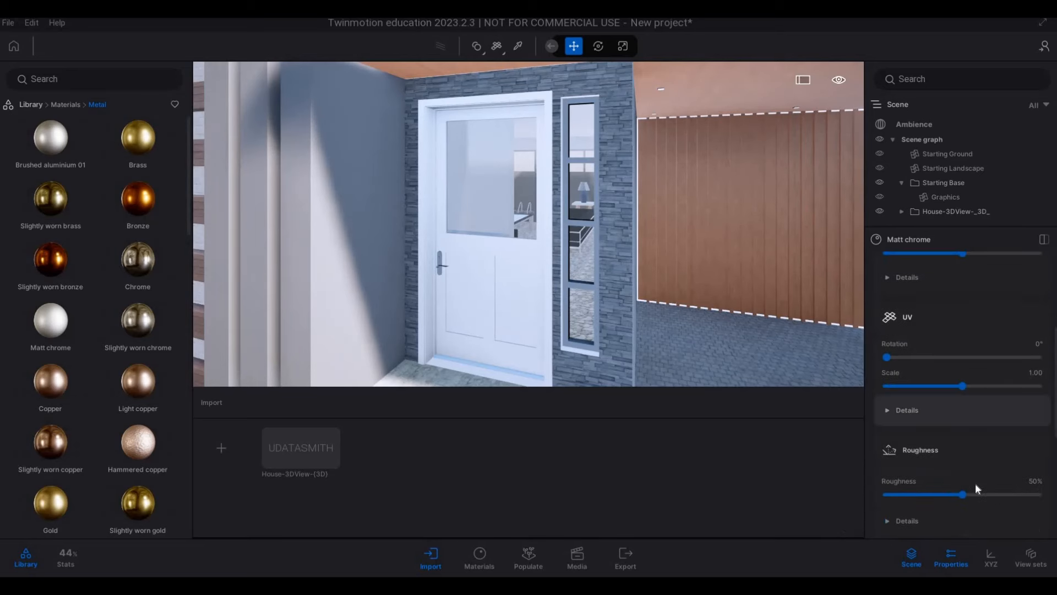
scroll(986, 504, "down", 2)
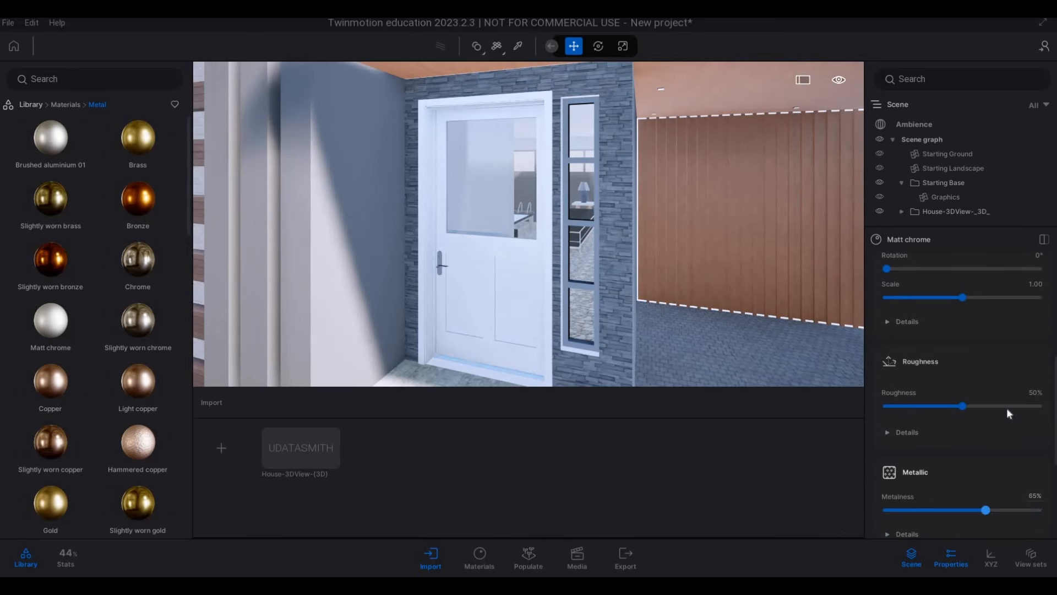
scroll(1006, 374, "up", 5)
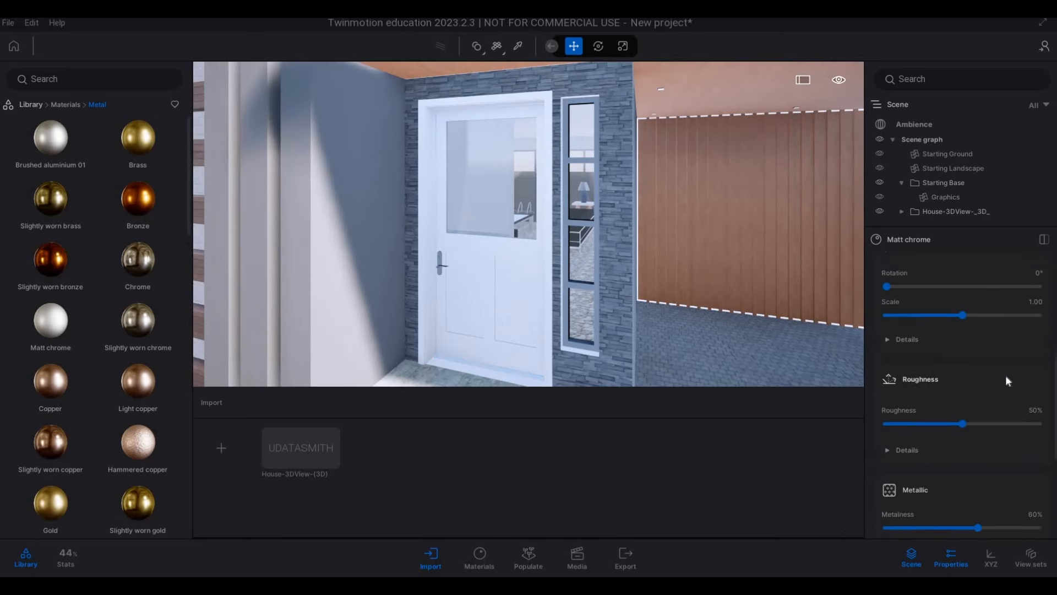
Step: Change the color of the front door's Matt chrome material from white to a near-black shade
left_click(1034, 401)
left_click(514, 328)
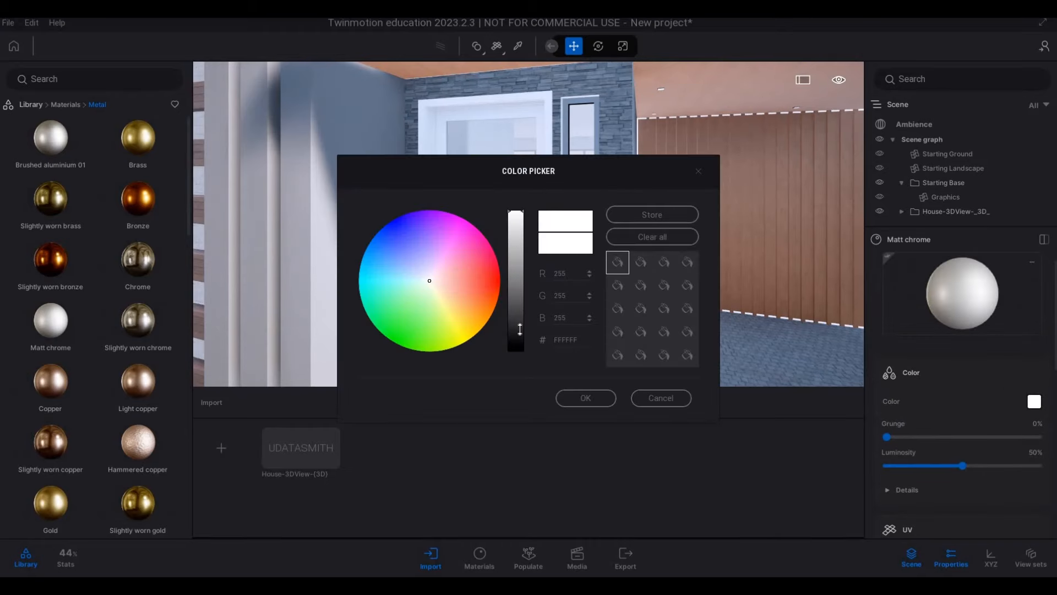
left_click(602, 397)
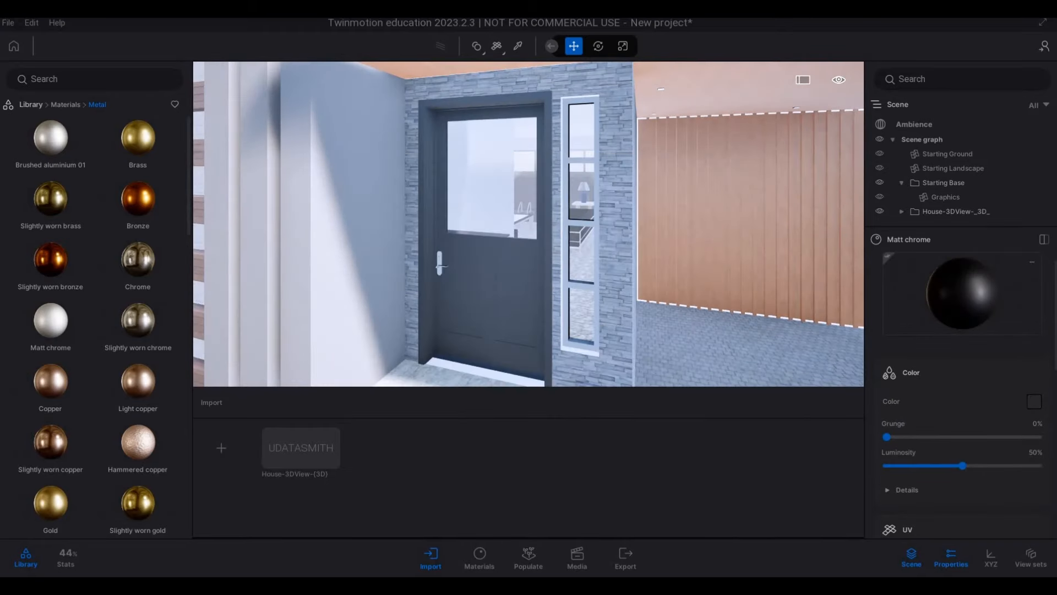
Step: Examine the main house with its dark door and both neighbouring houses from the street
key("s")
key("s")
key("d")
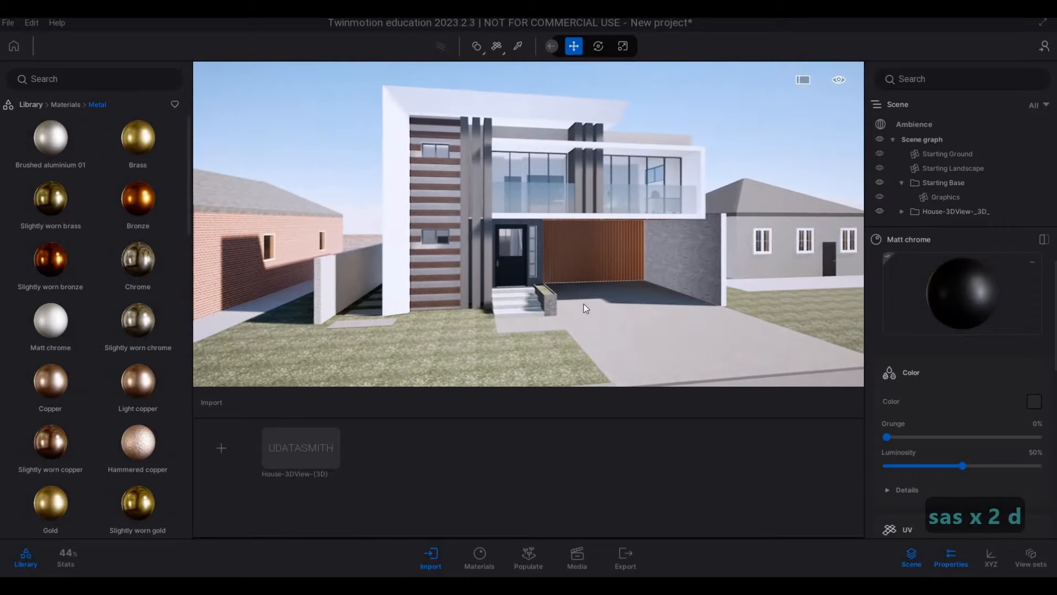
key("w")
key("w")
key("d")
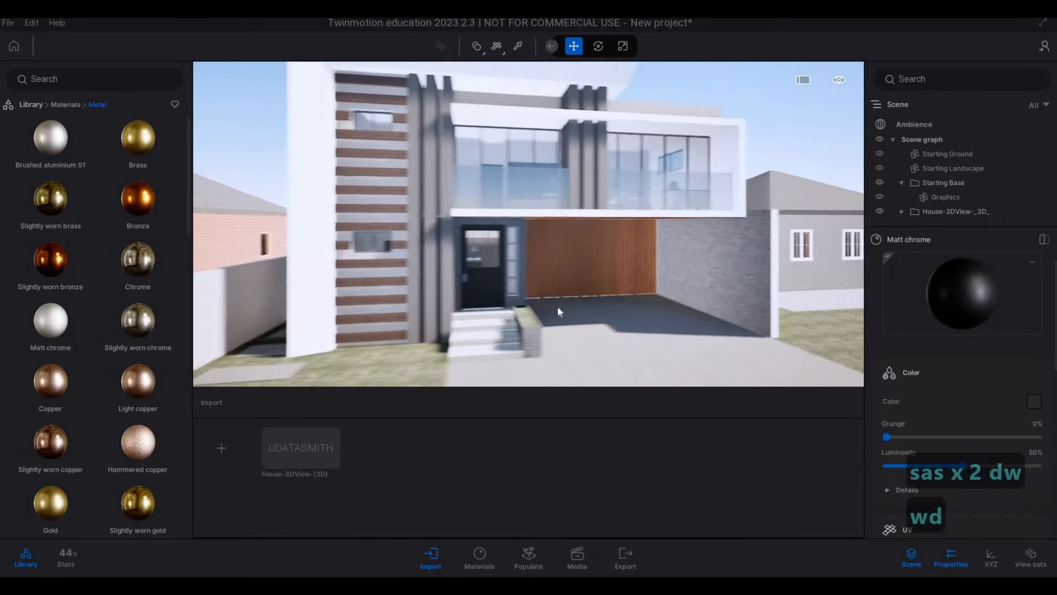
key("w")
key("e")
key("s")
key("s")
key("s")
key("a")
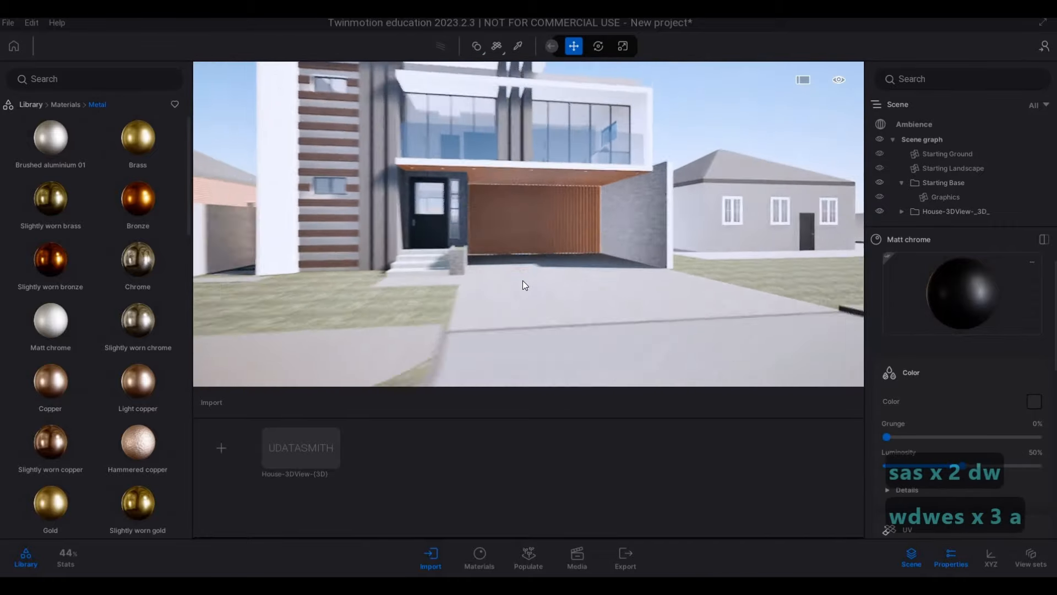
key("q")
key("a")
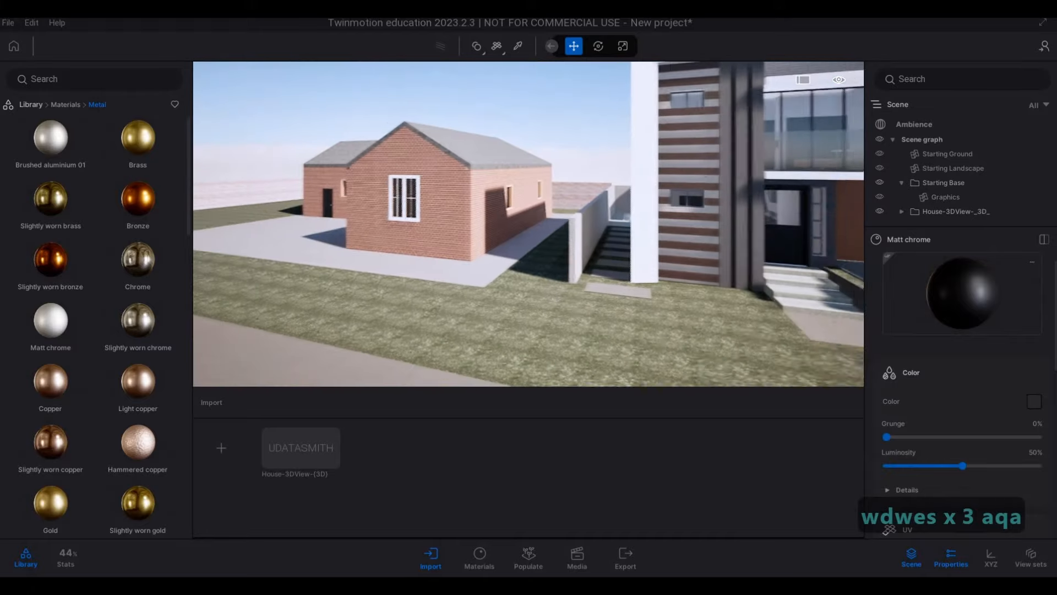
Step: Apply the Fine concrete 01 material to the stepping slabs beside the main house and set its scale to 4.88
key("a")
key("d")
key("w")
key("q")
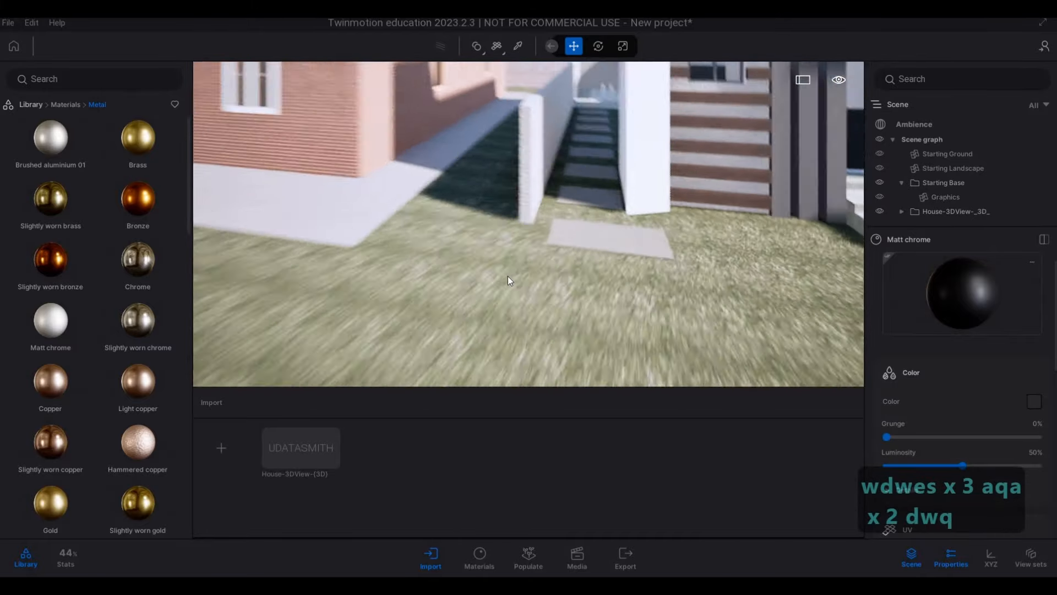
key("d")
left_click(59, 104)
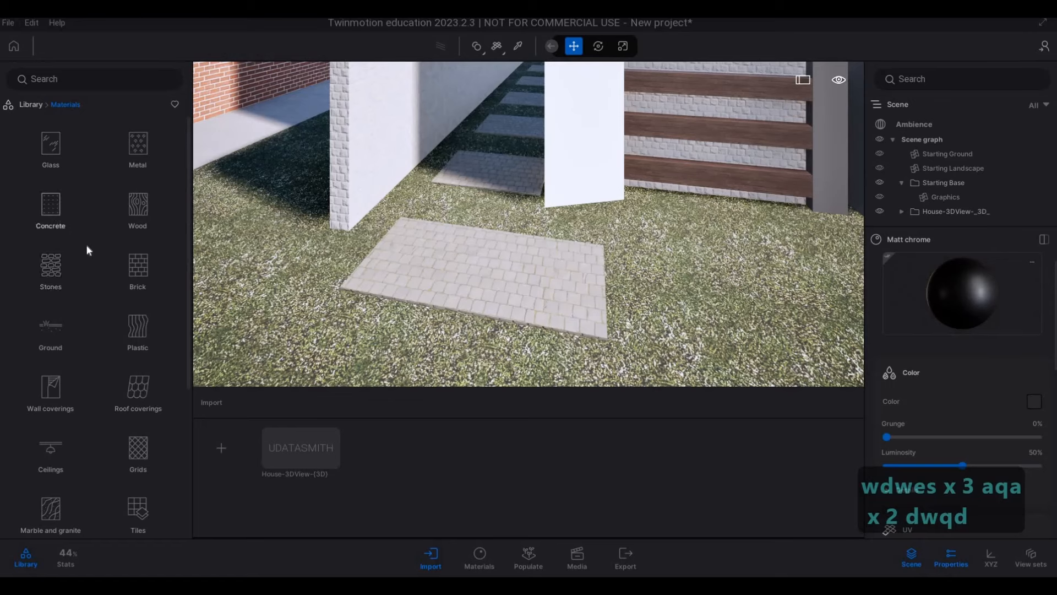
left_click(51, 208)
left_click_drag(138, 267, 462, 295)
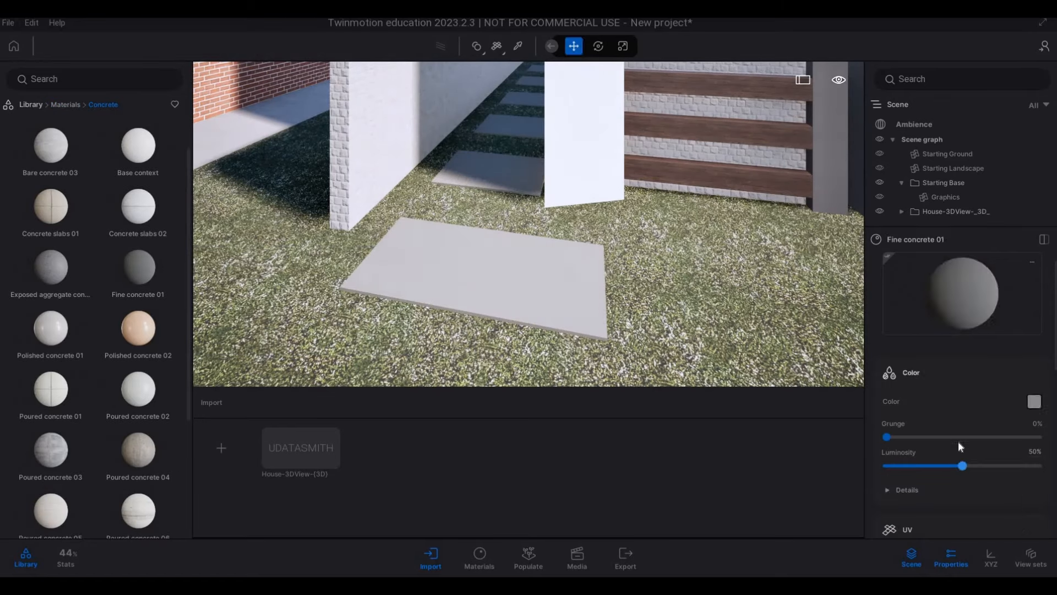
scroll(958, 442, "down", 2)
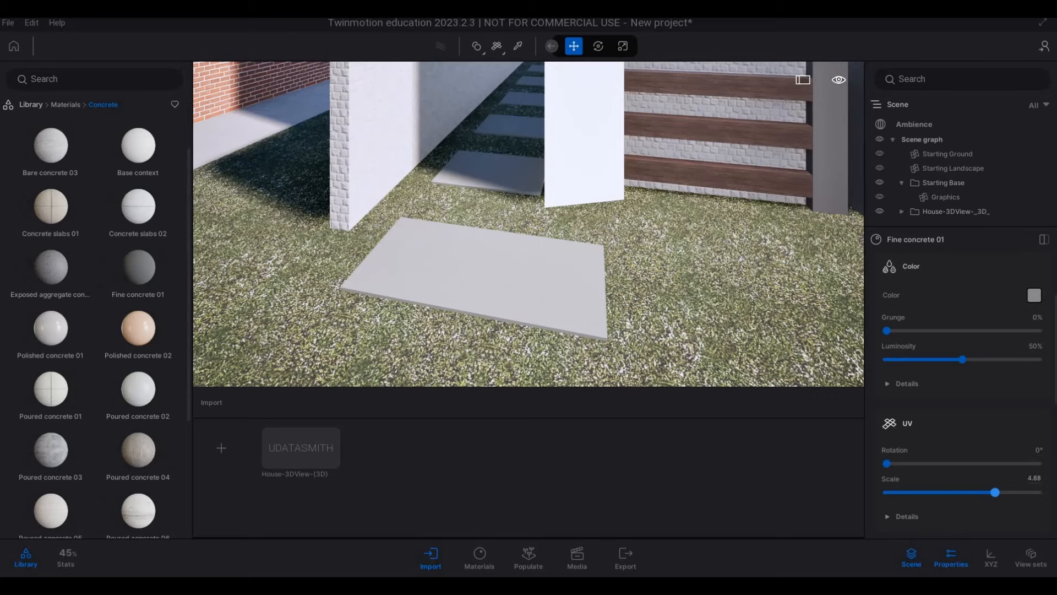
Step: Apply the man-made Pavement tiles material to the deck around the backyard pool and set its scale to 2.64
key("s")
key("a")
key("w")
key("q")
key("q")
key("q")
key("q")
key("q")
key("q")
key("q")
key("q")
right_click_drag(715, 236, 573, 275)
key("a")
key("w")
key("a")
key("e")
key("a")
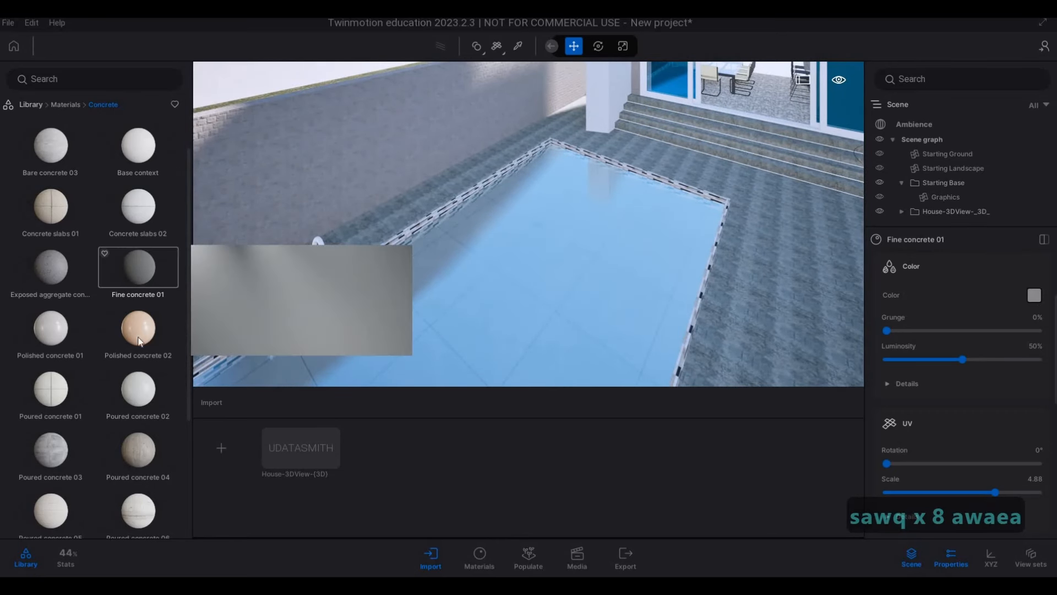
scroll(139, 345, "down", 3)
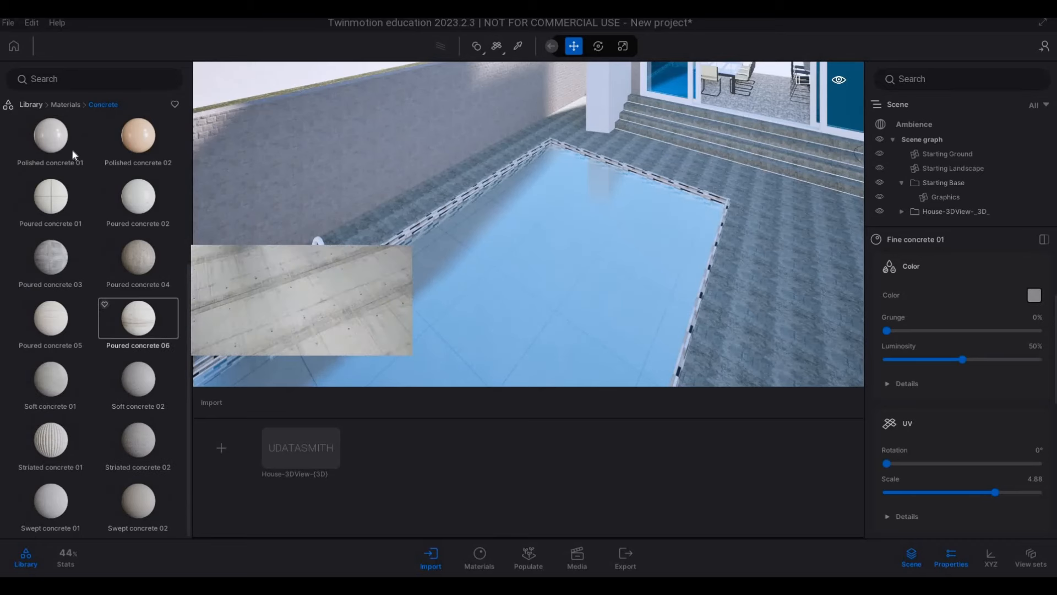
scroll(72, 154, "up", 1)
left_click(66, 105)
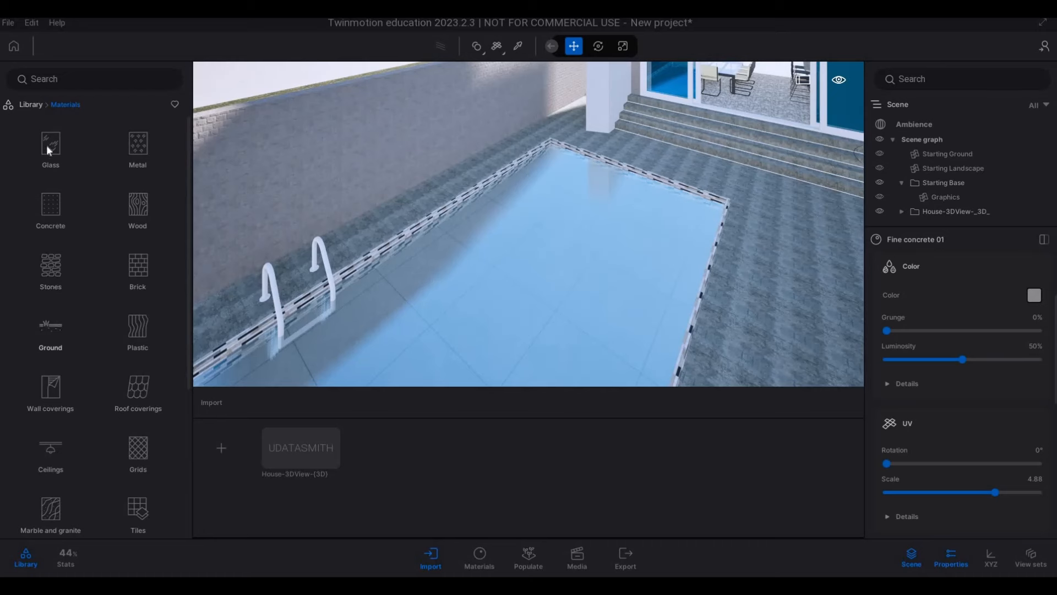
left_click(50, 330)
left_click(50, 142)
scroll(63, 404, "down", 3)
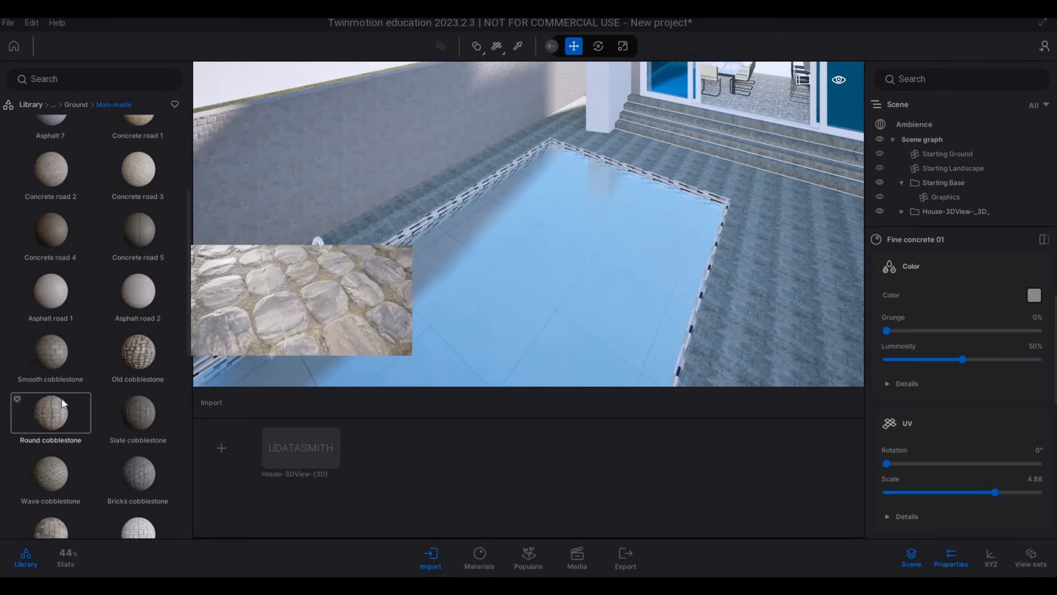
scroll(63, 404, "down", 5)
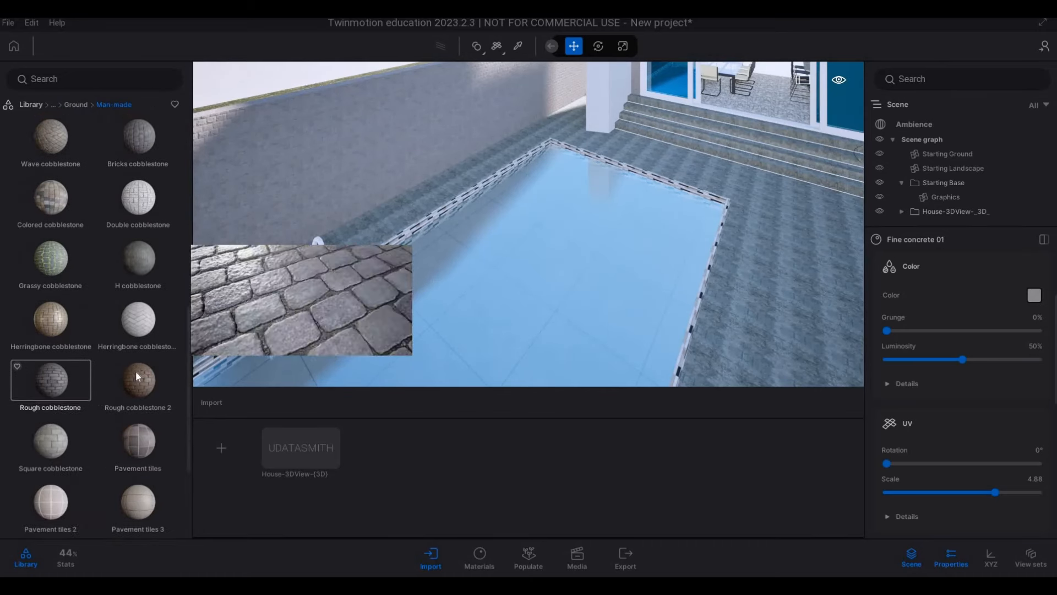
scroll(137, 363, "down", 2)
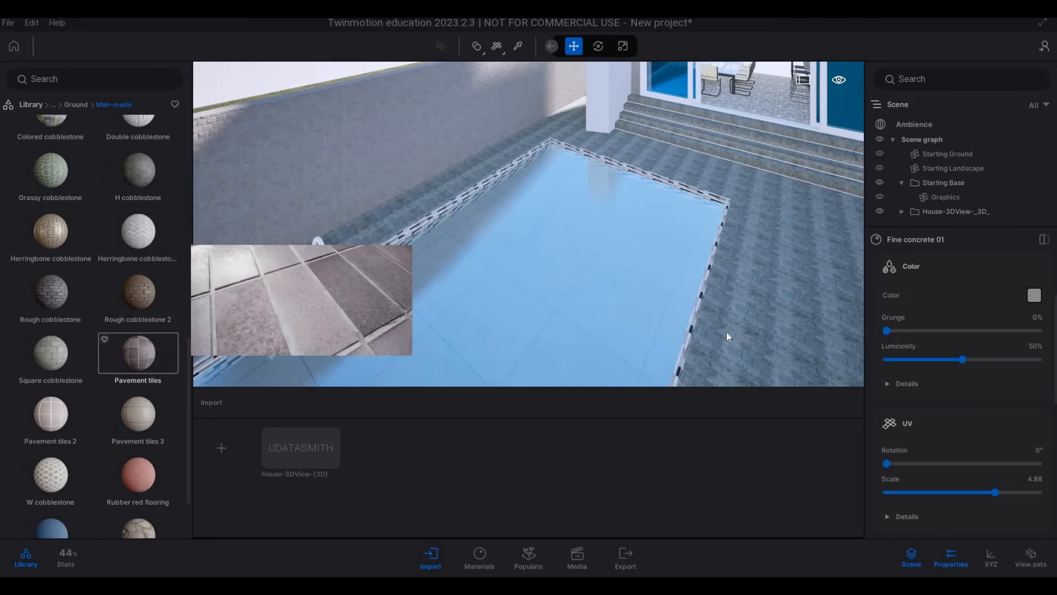
left_click_drag(726, 331, 726, 331)
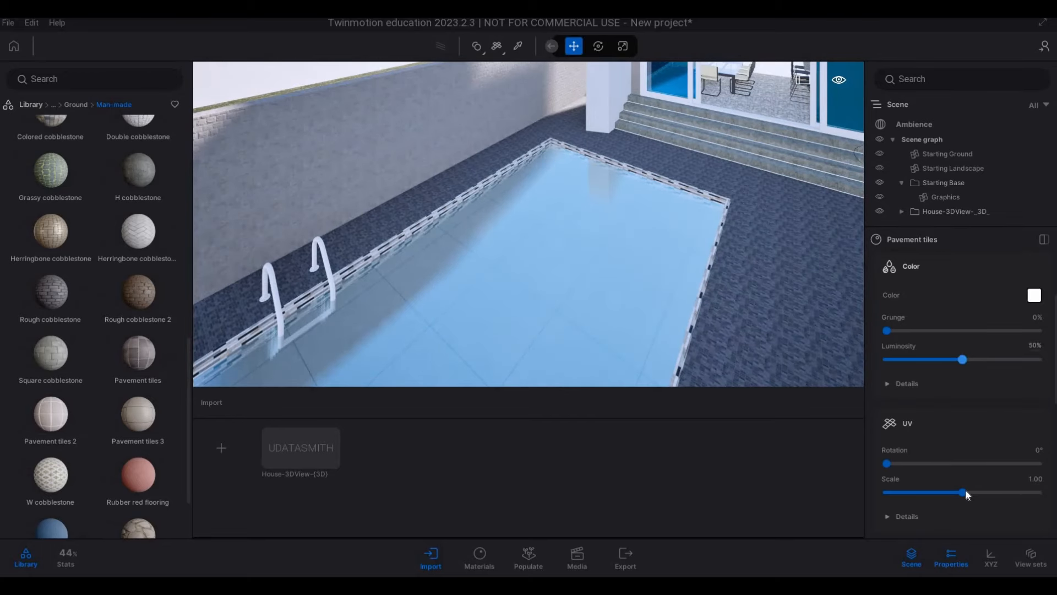
mouse_move(963, 491)
left_mouse_down()
mouse_move(985, 488)
mouse_move(970, 491)
left_mouse_up()
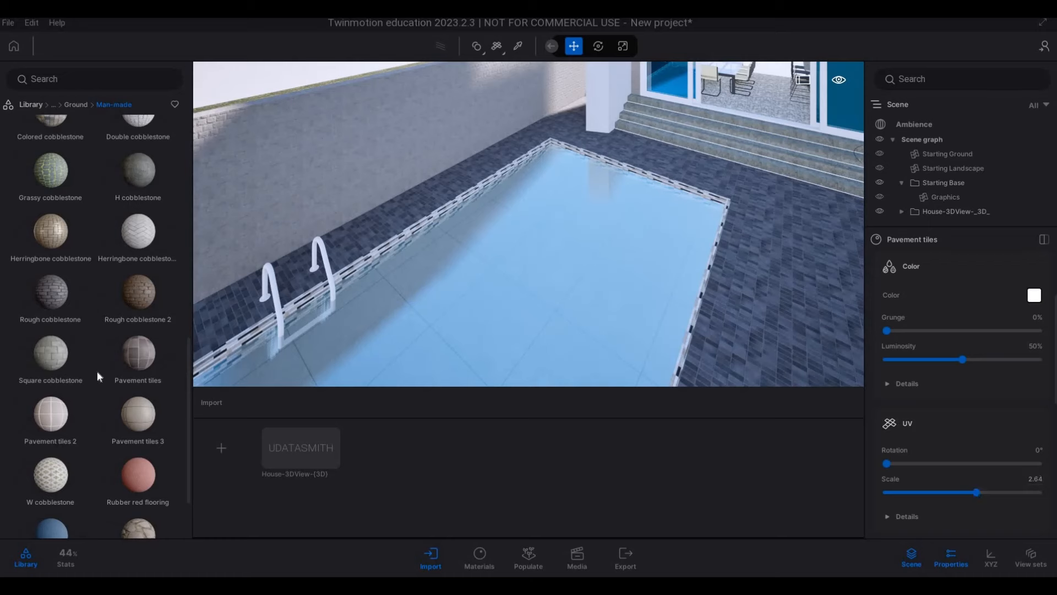
Step: Apply the Pavement tiles 2 material to the border along the pool's edge
scroll(90, 378, "down", 2)
mouse_move(55, 329)
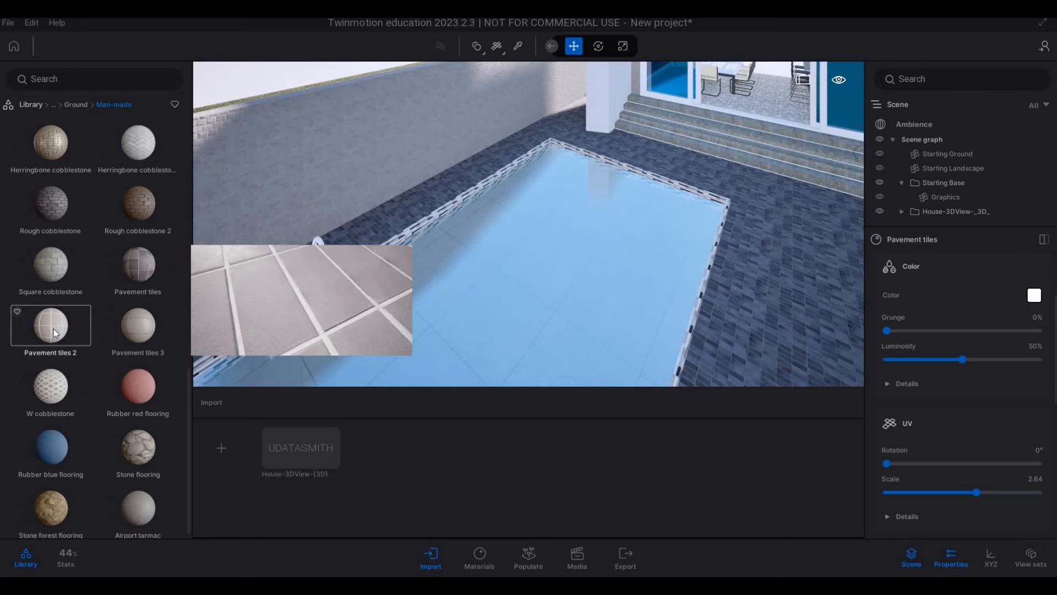
left_click_drag(54, 329, 355, 267)
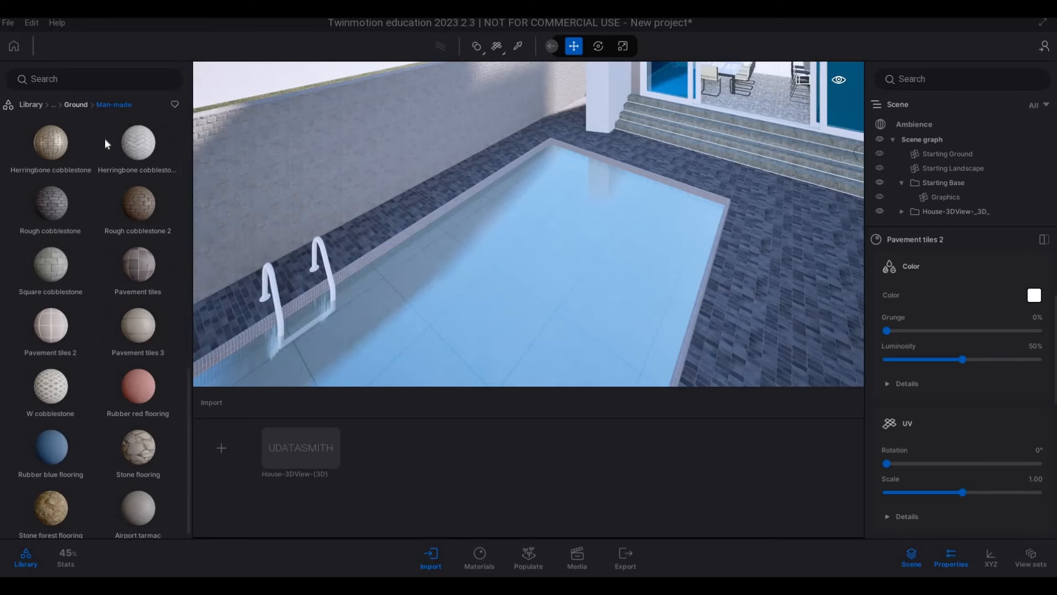
Step: Apply the Brushed aluminium 01 metal material to the pool ladder's handrails
left_click(80, 106)
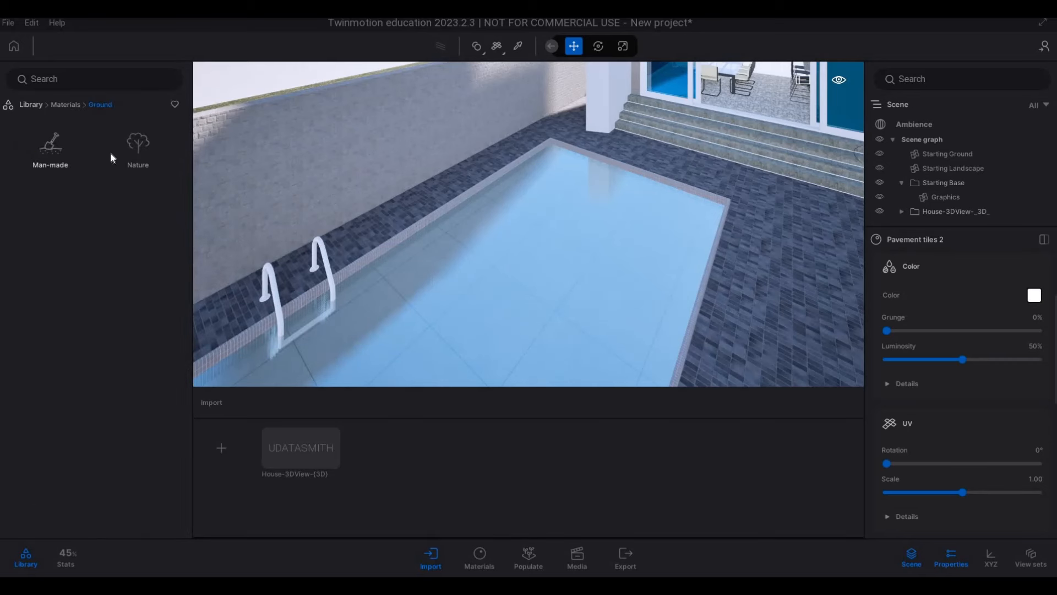
left_click(66, 105)
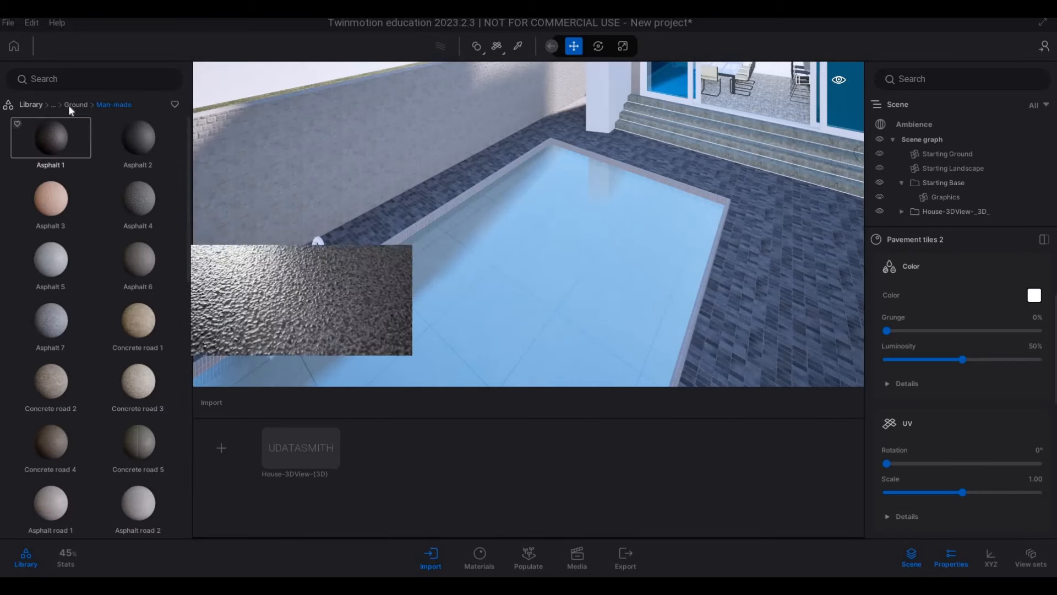
left_click(138, 151)
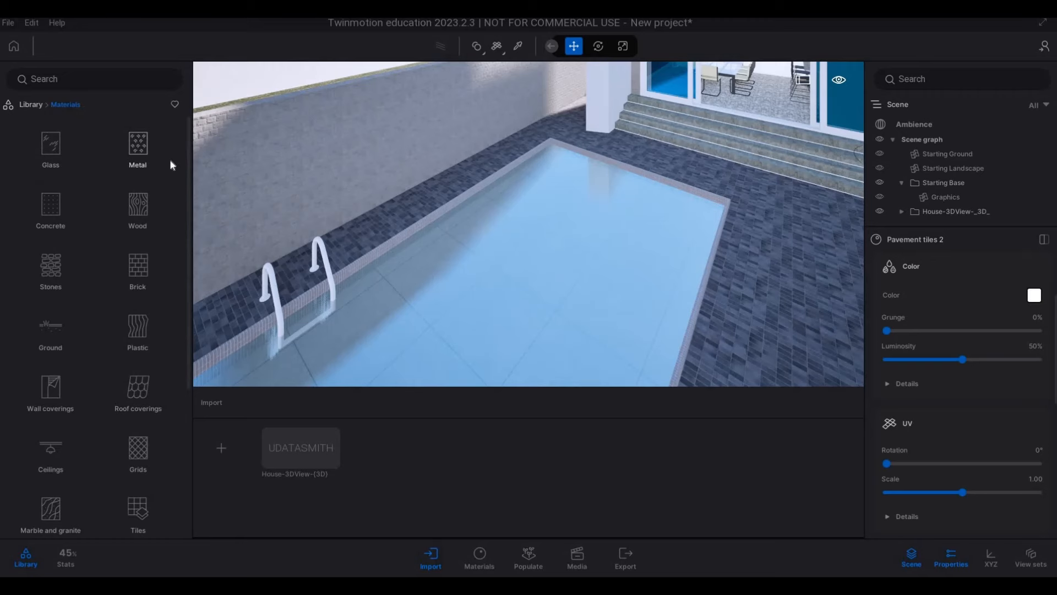
left_click_drag(323, 272, 277, 292)
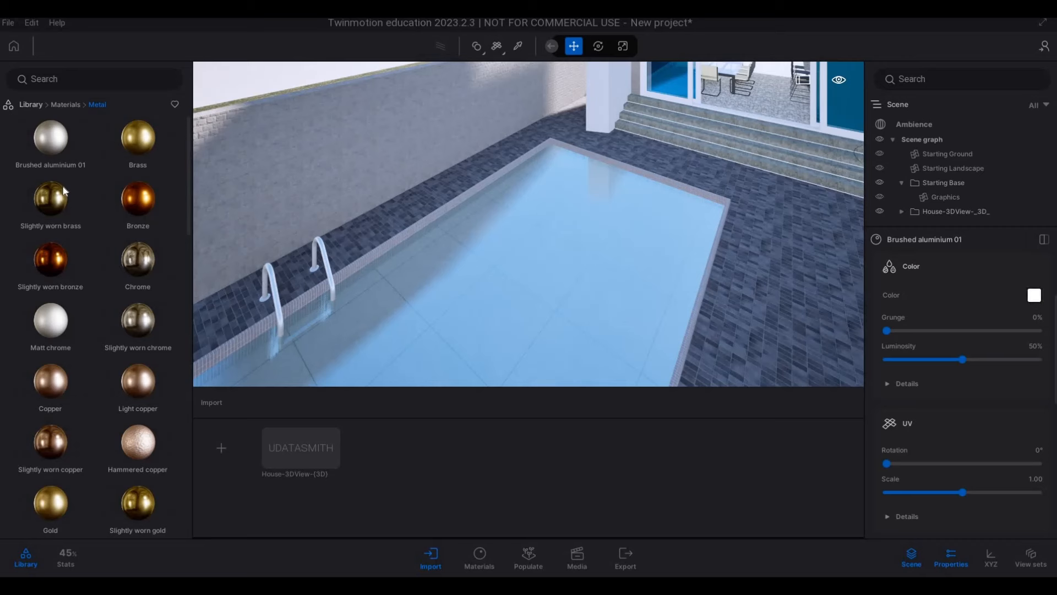
Step: Apply the Pool 01 water material to the pool's water surface, with a 27.24 m water depth and 47% wave intensity
left_click(65, 105)
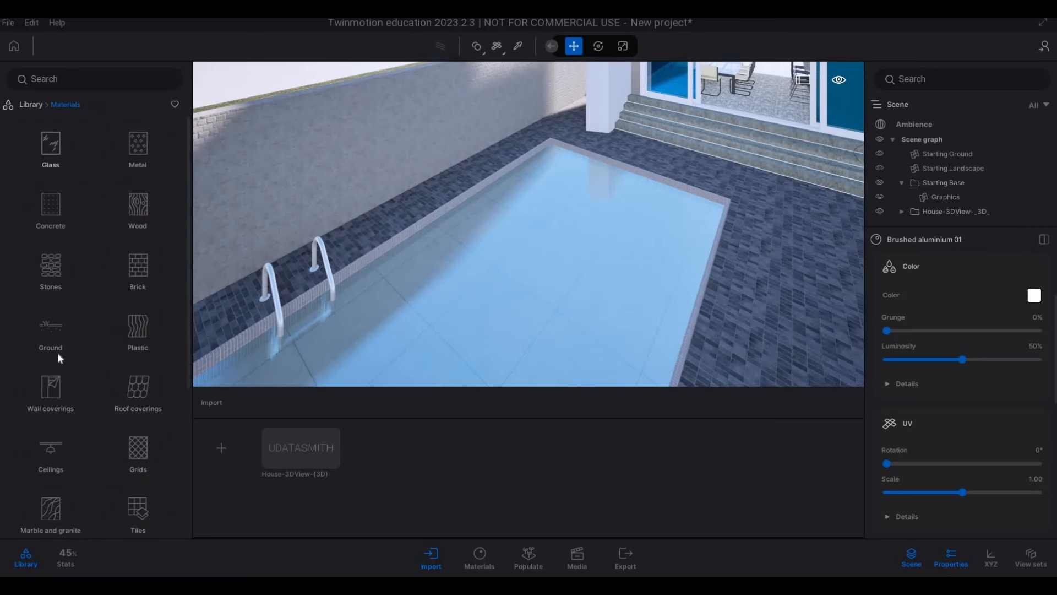
scroll(48, 440, "down", 3)
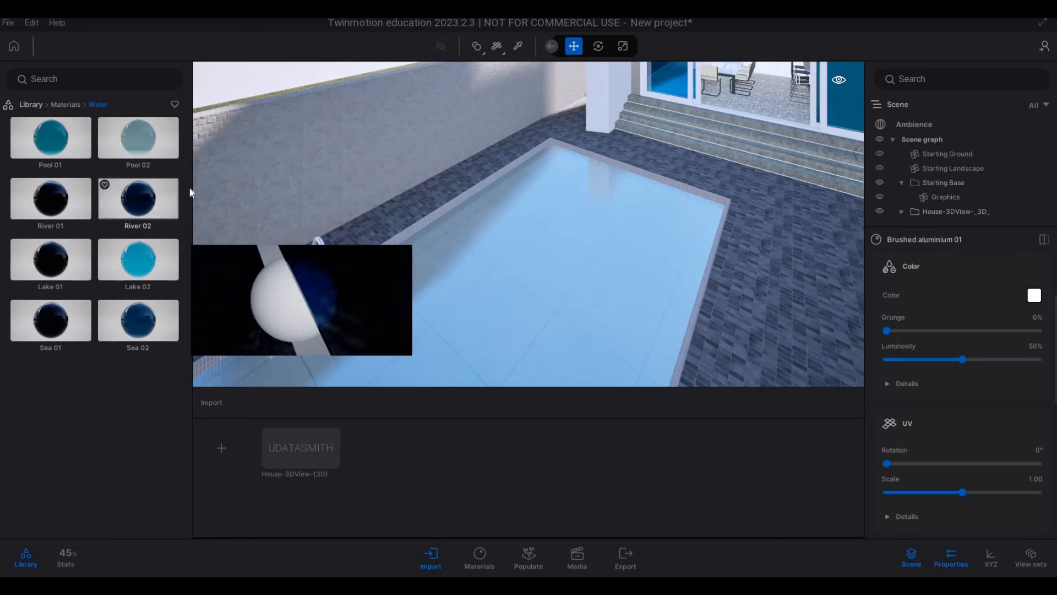
left_click_drag(79, 141, 653, 280)
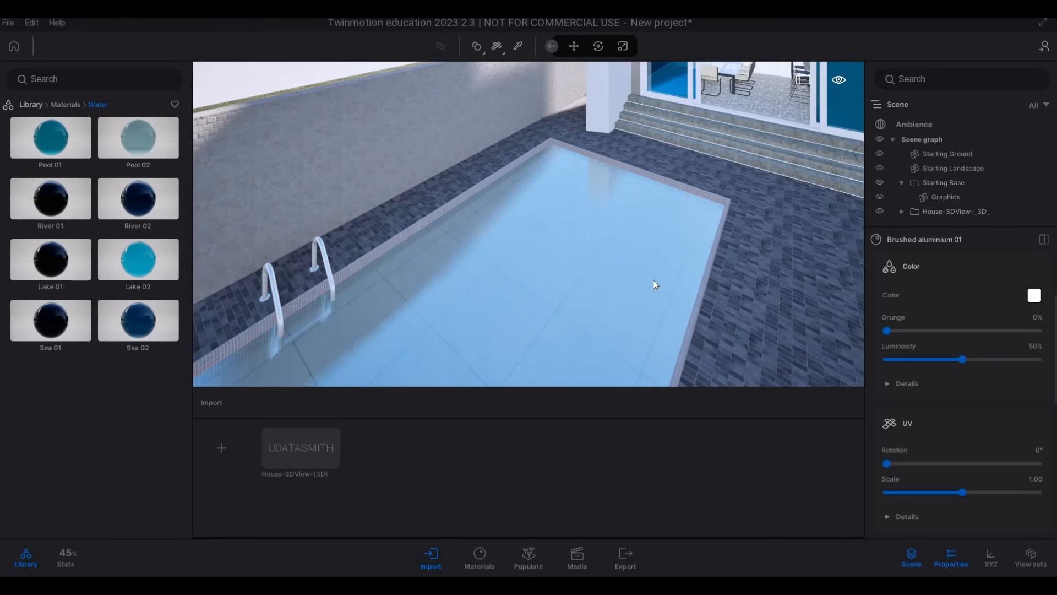
left_click_drag(895, 397, 969, 397)
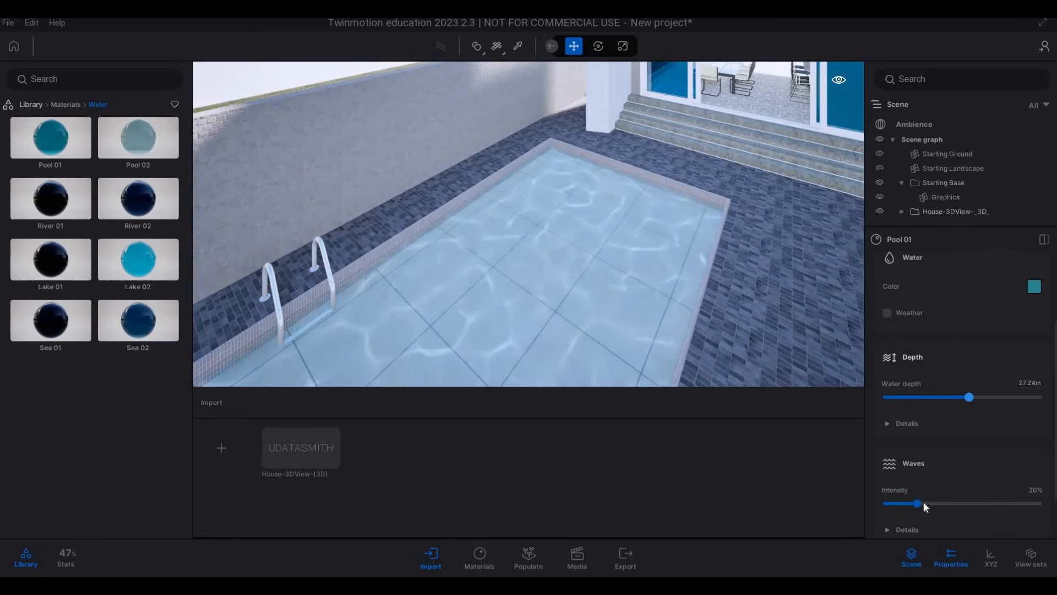
left_click_drag(920, 503, 958, 494)
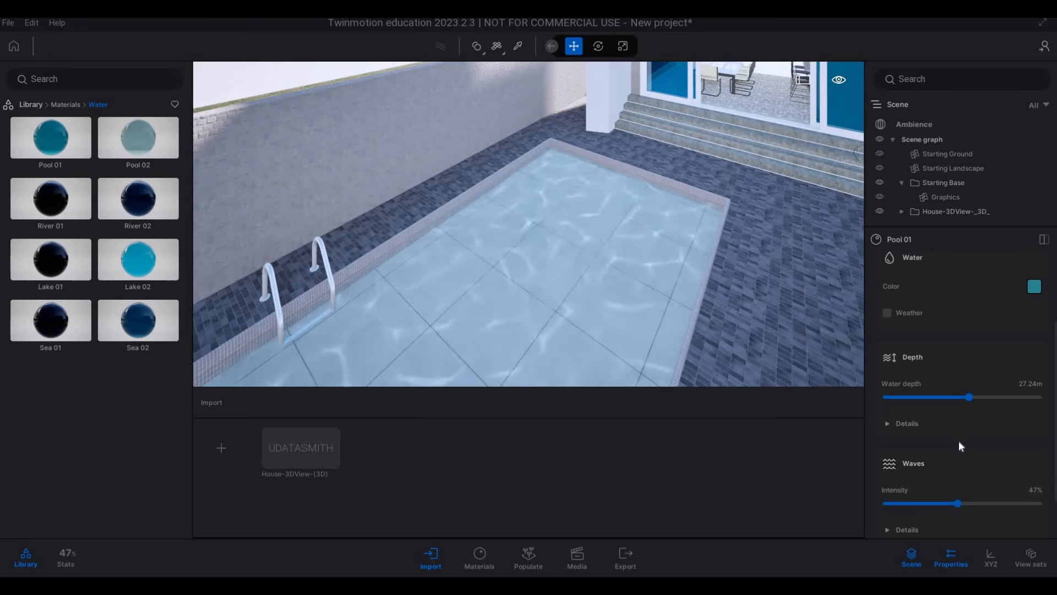
Step: Set the pool water's turbidity to 25% and its water depth to 49.09 m
scroll(959, 440, "down", 2)
left_click(897, 363)
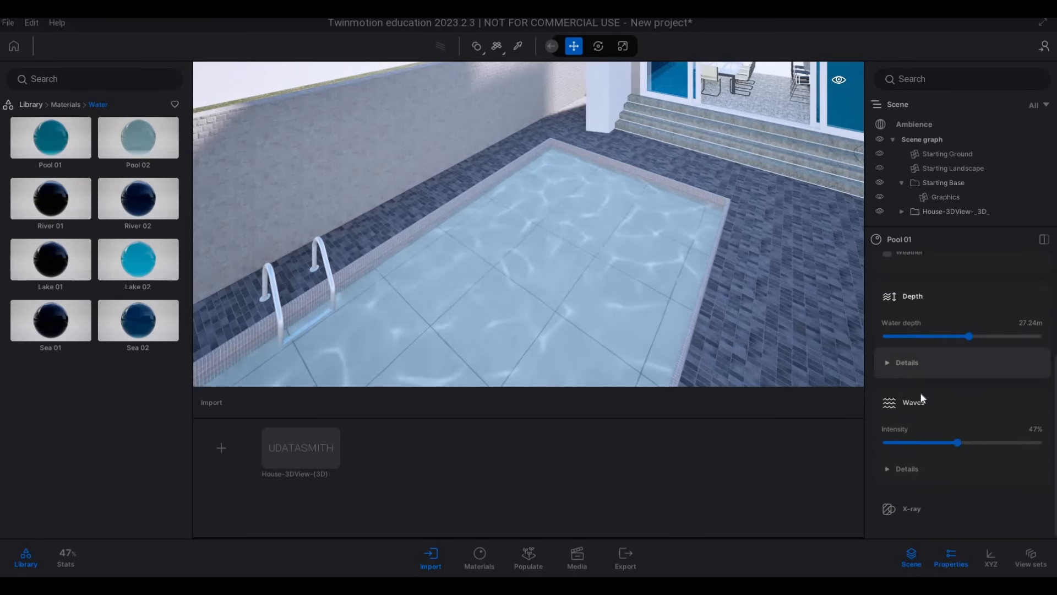
left_click_drag(891, 400, 924, 399)
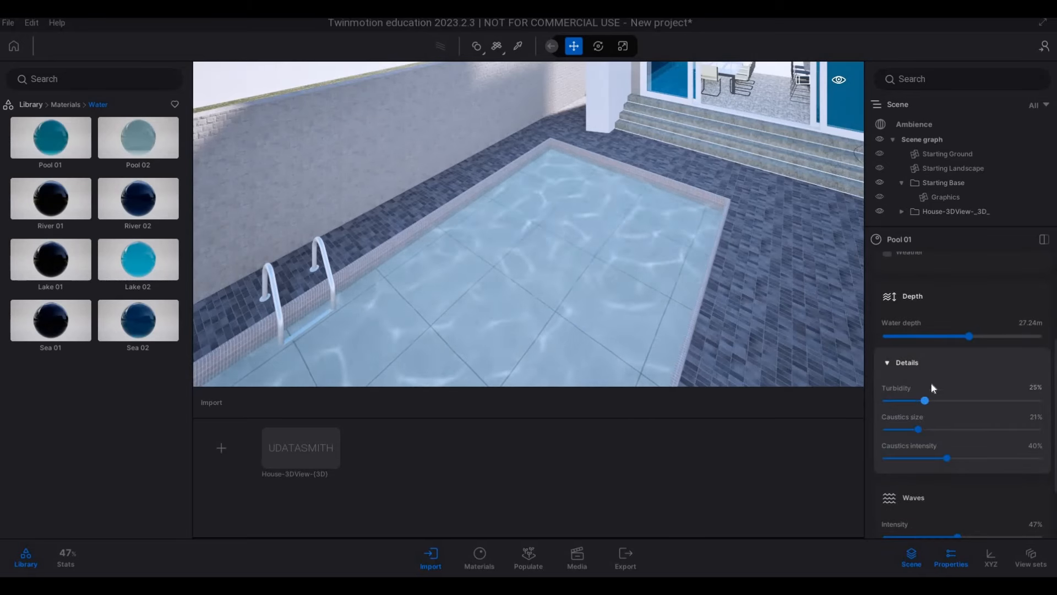
left_click_drag(969, 336, 1035, 336)
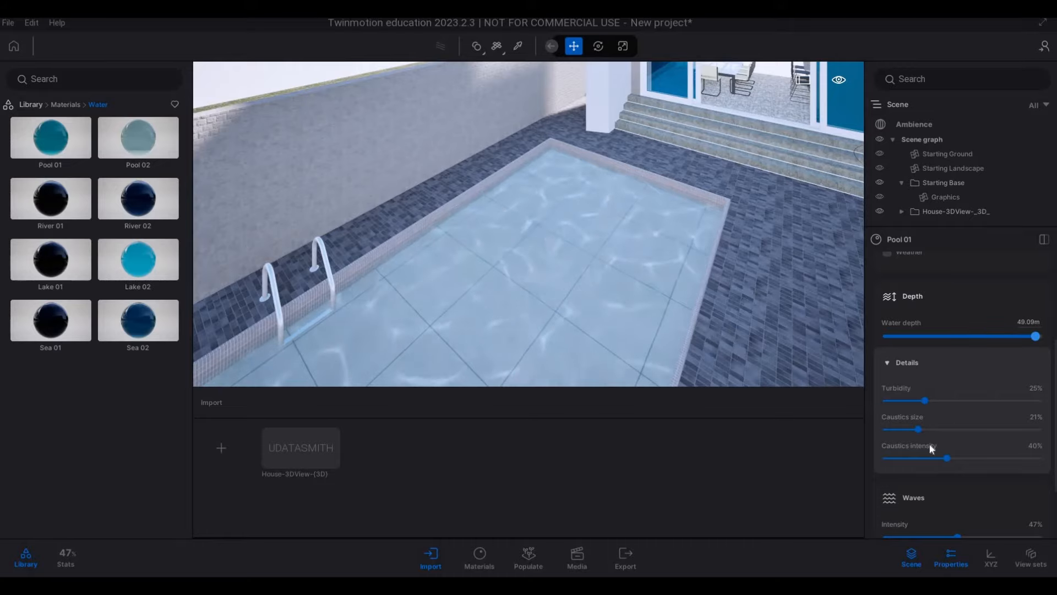
Step: Examine the pool and rear terrace from a distance and the front entrance steps of the main house up close
key("s")
key("d")
key("w")
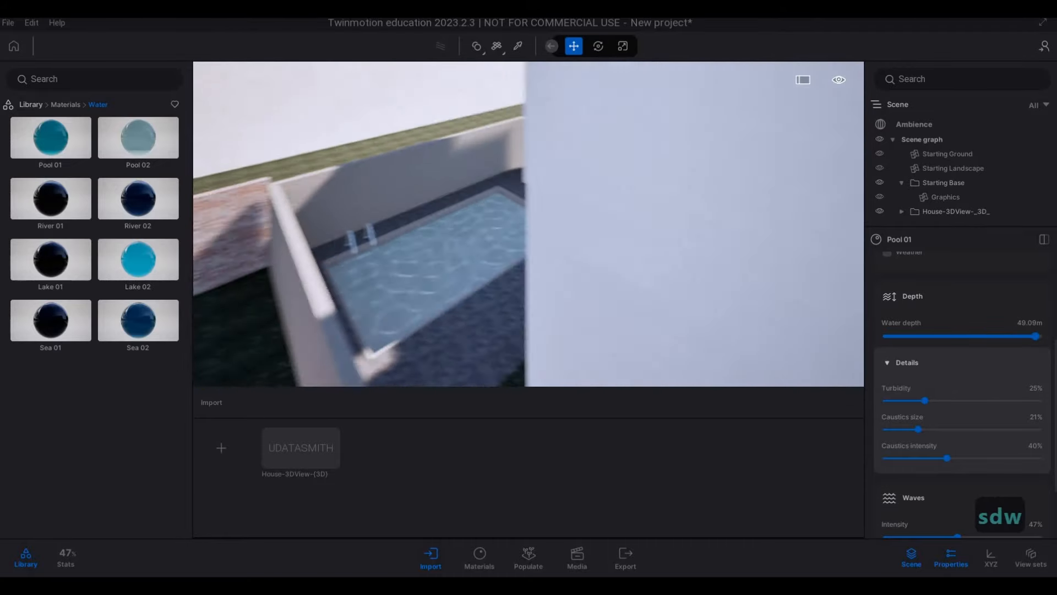
key("a")
key("w")
key("q")
key("d")
key("s")
key("d")
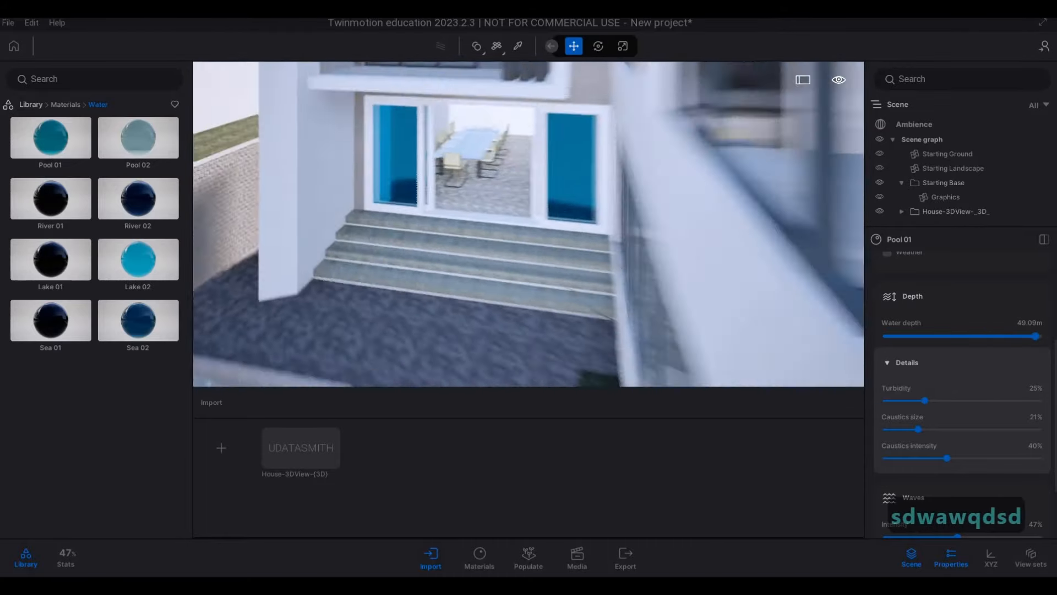
key("d")
key("d")
key("d")
key("d")
key("d")
key("d")
key("d")
key("d")
key("d")
key("d")
key("d")
key("d")
key("d")
key("d")
key("d")
key("d")
key("d")
key("d")
key("d")
key("d")
key("d")
key("d")
key("d")
key("d")
key("d")
key("d")
key("d")
key("d")
key("d")
key("d")
key("d")
key("w")
key("e")
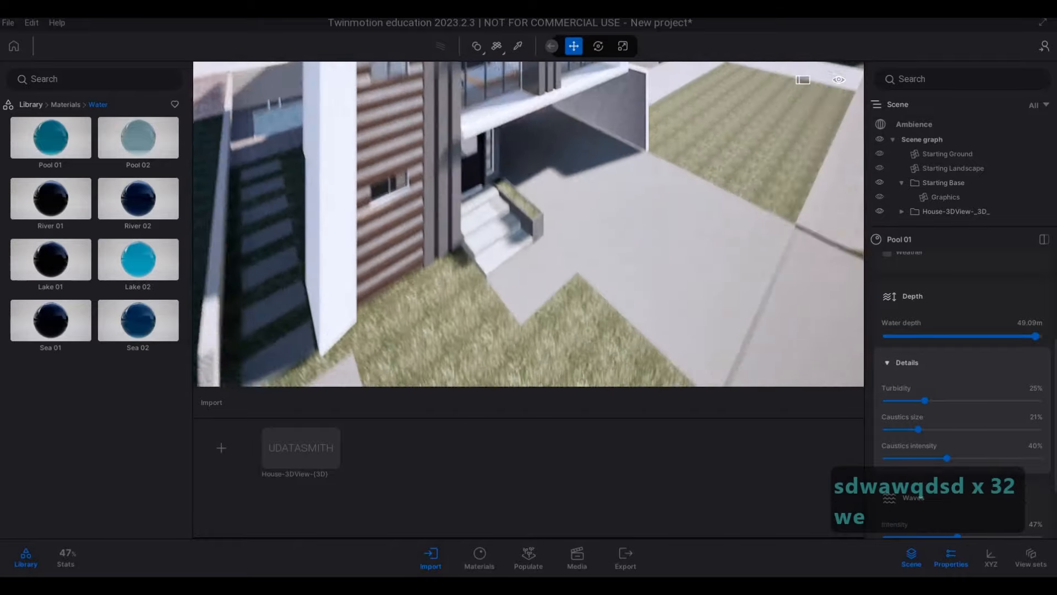
key("q")
key("d")
key("w")
key("a")
key("w")
key("w")
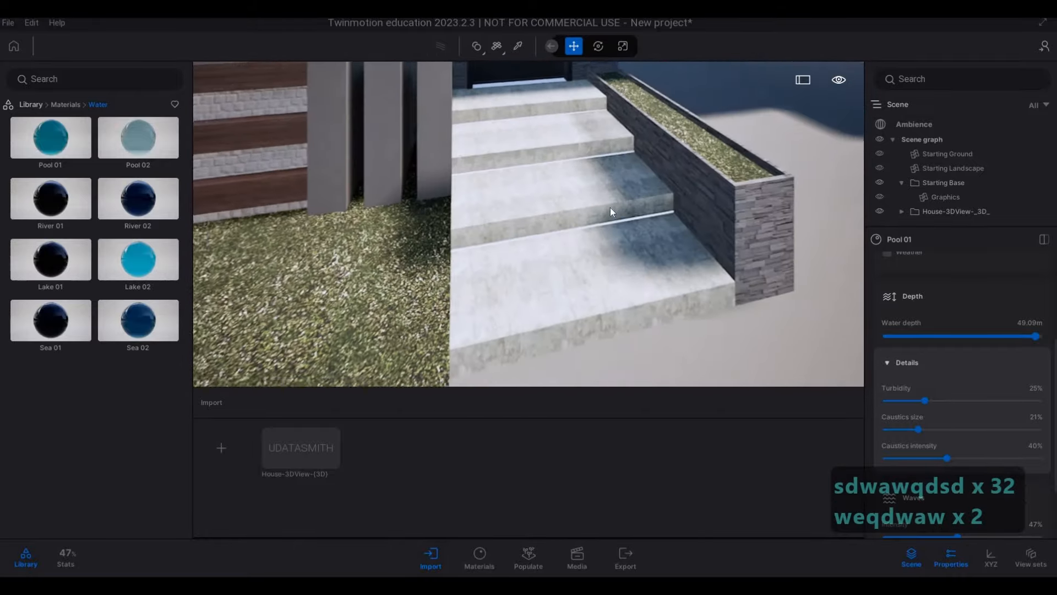
key("w")
key("s")
key("s")
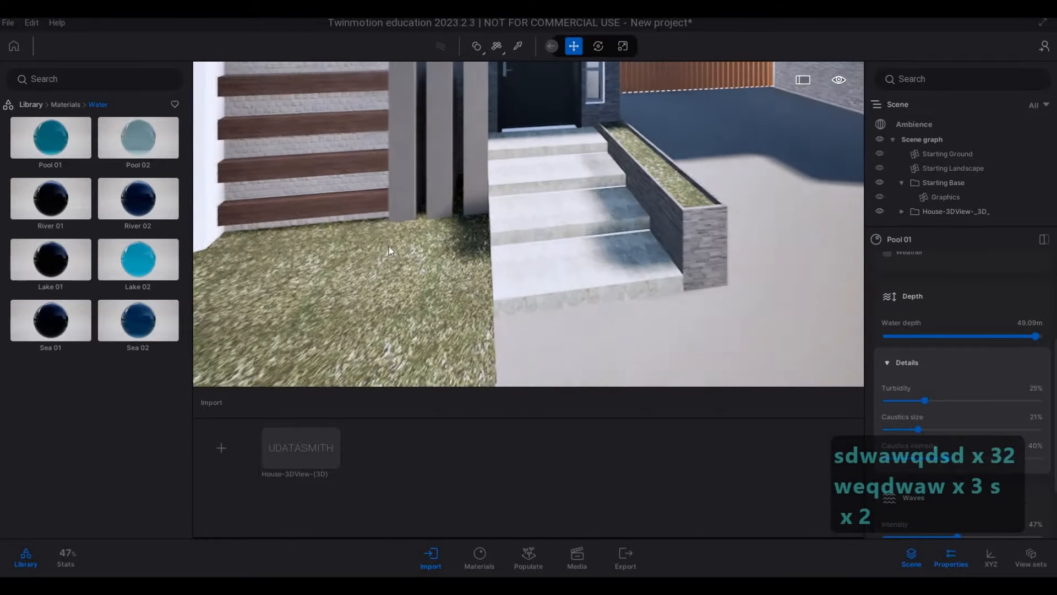
Step: Sample the Fine concrete 01 material from the stepping slab and apply it to the front entrance steps
key("a")
key("s")
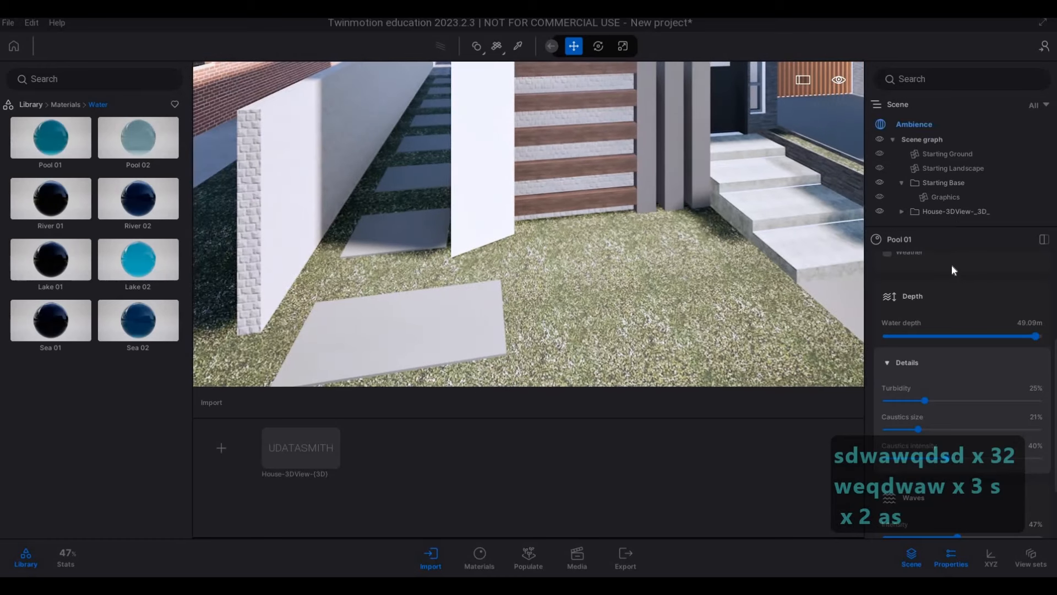
scroll(939, 282, "up", 2)
scroll(940, 284, "up", 2)
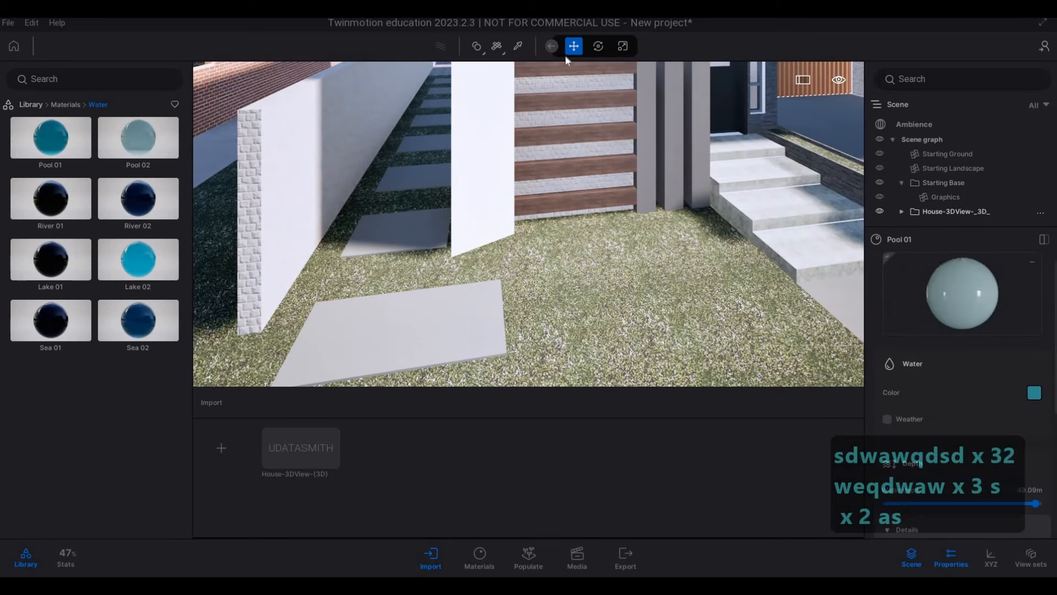
left_click(385, 375)
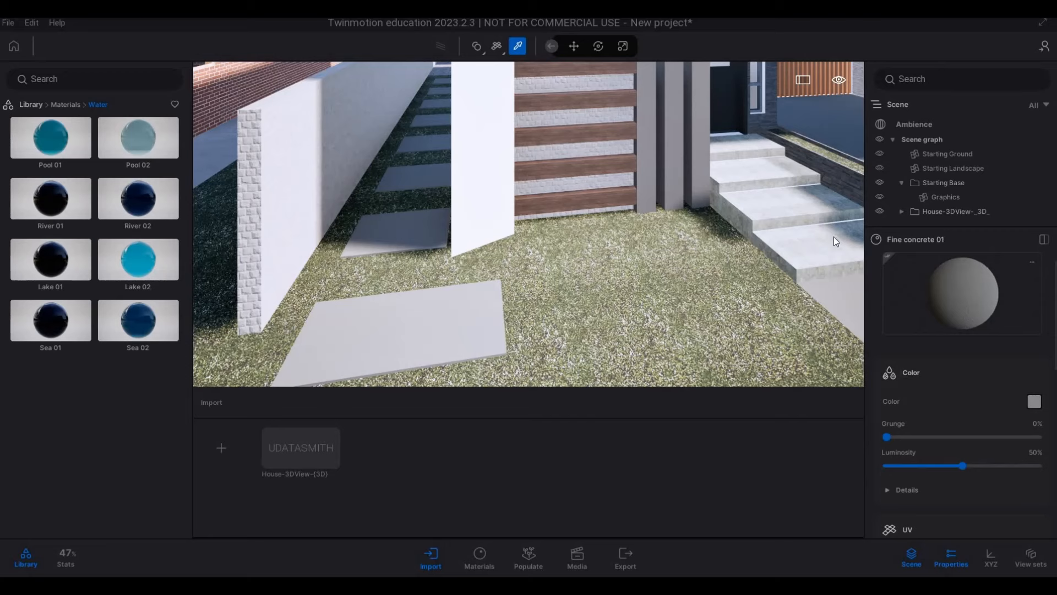
key("d")
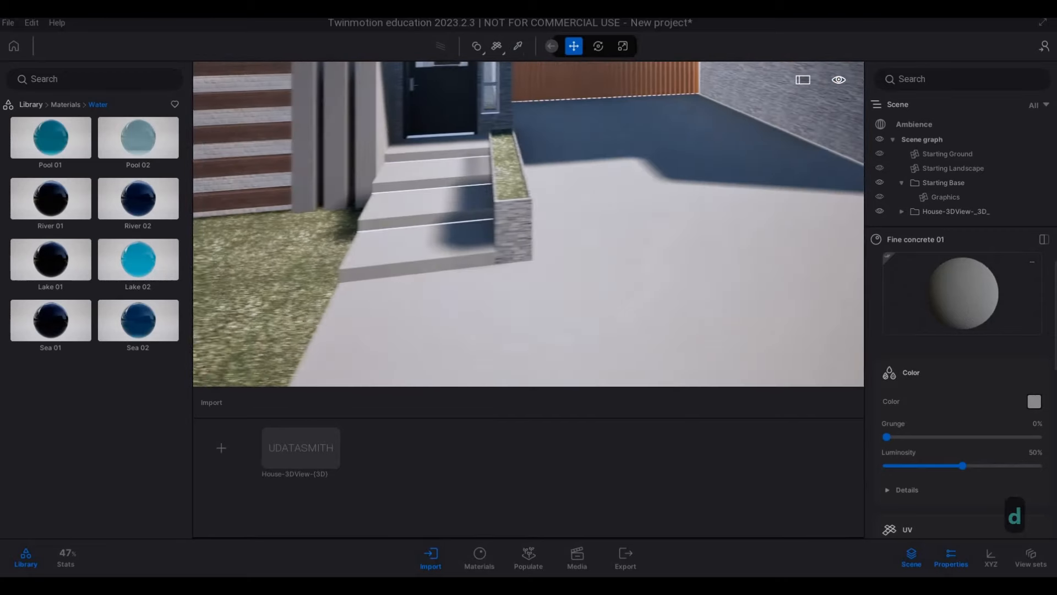
Step: Examine the concrete of the driveway and front entrance steps up close and from the street
key("w")
key("d")
key("e")
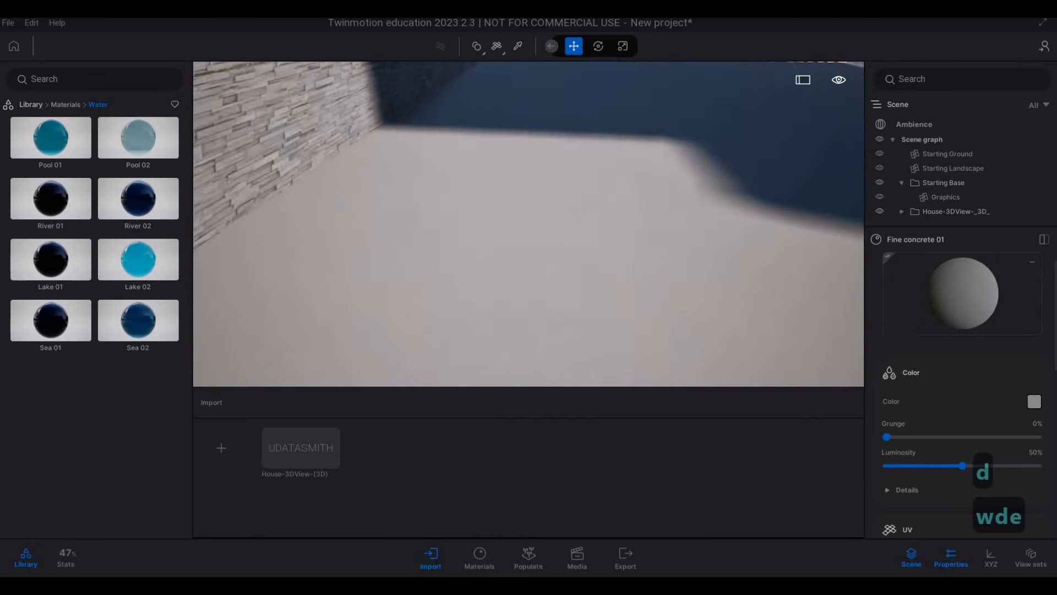
key("w")
key("d")
key("e")
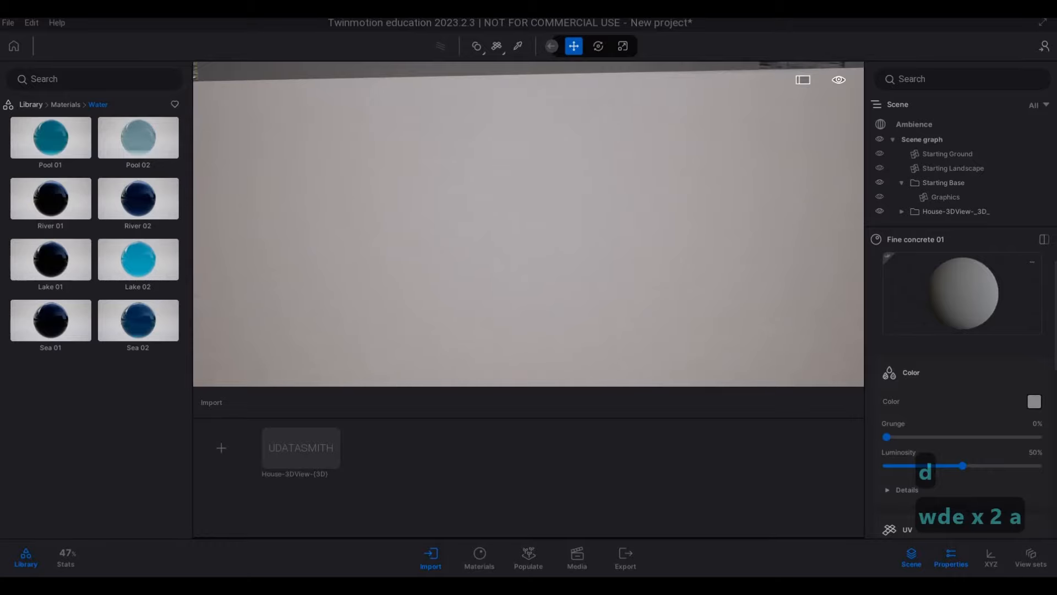
key("s")
key("s")
key("d")
key("s")
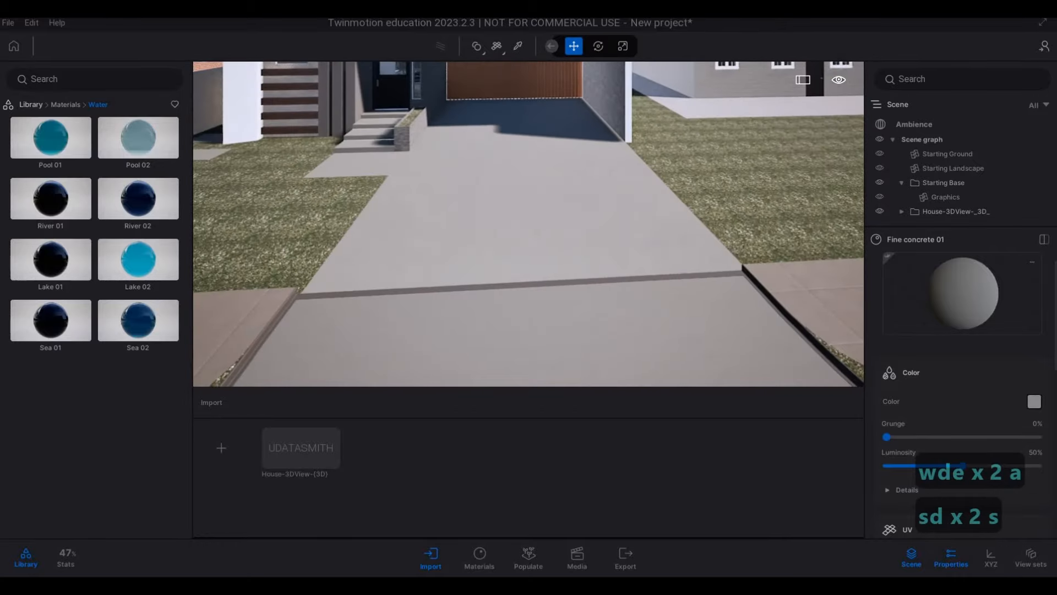
key("w")
key("a")
key("s")
key("w")
key("a")
key("w")
key("d")
key("w")
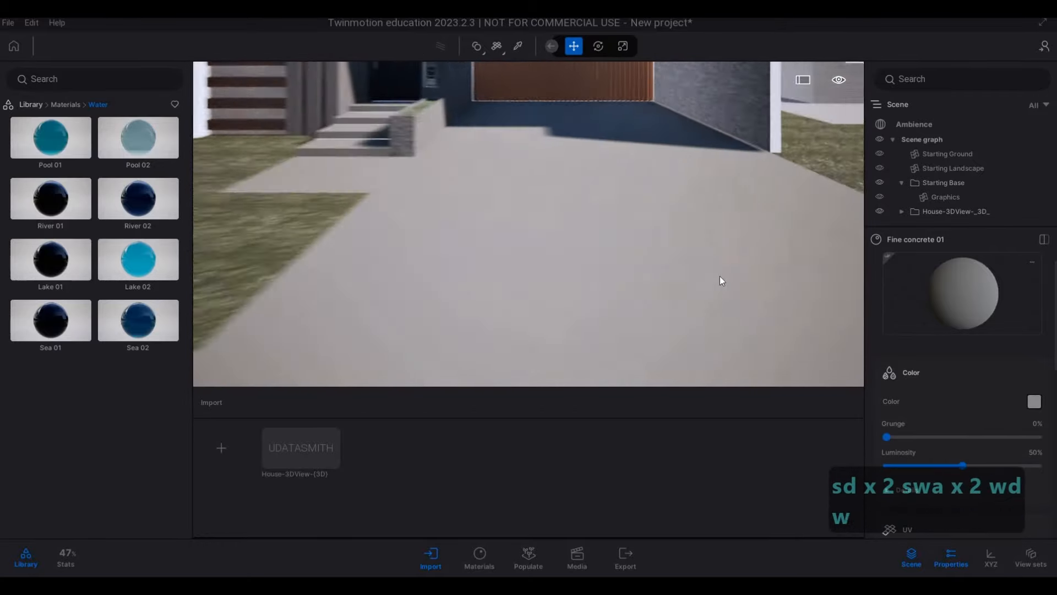
key("q")
key("w")
key("s")
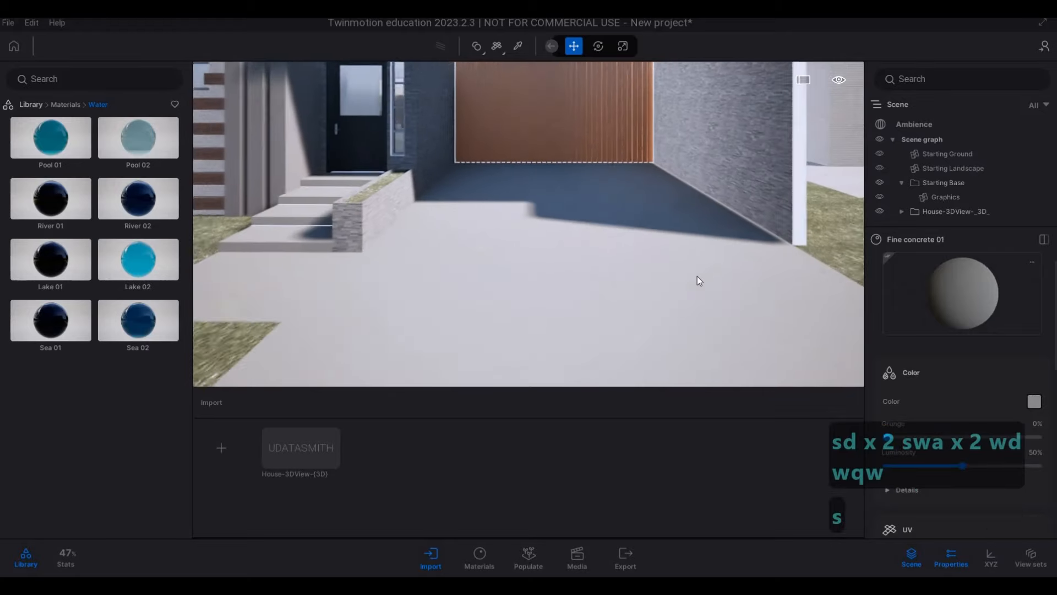
key("s")
key("a")
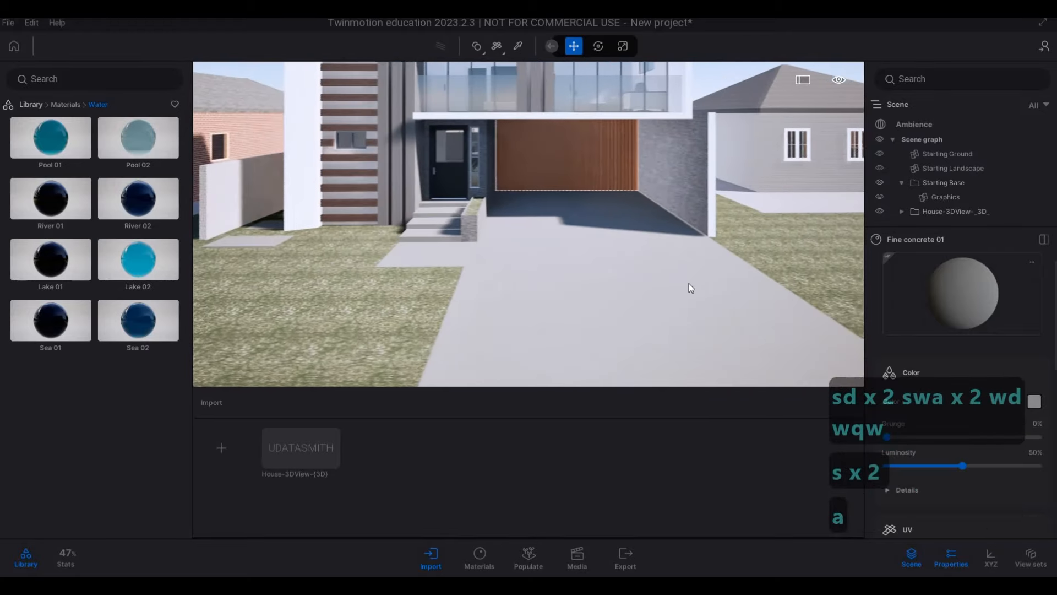
key("s")
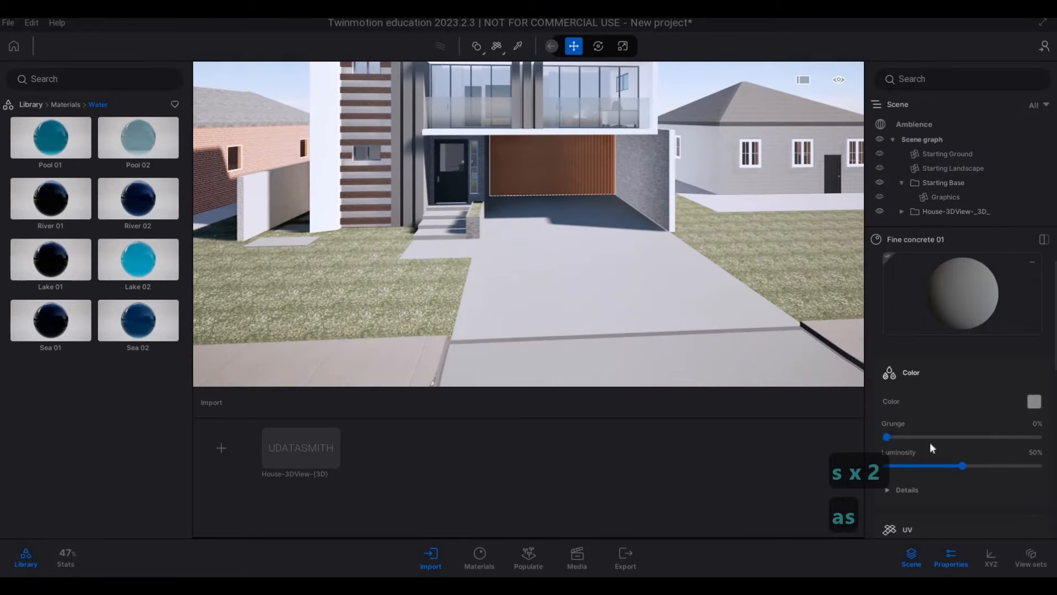
Step: Set the Fine concrete 01 material's UV scale to 5.34
scroll(951, 457, "down", 4)
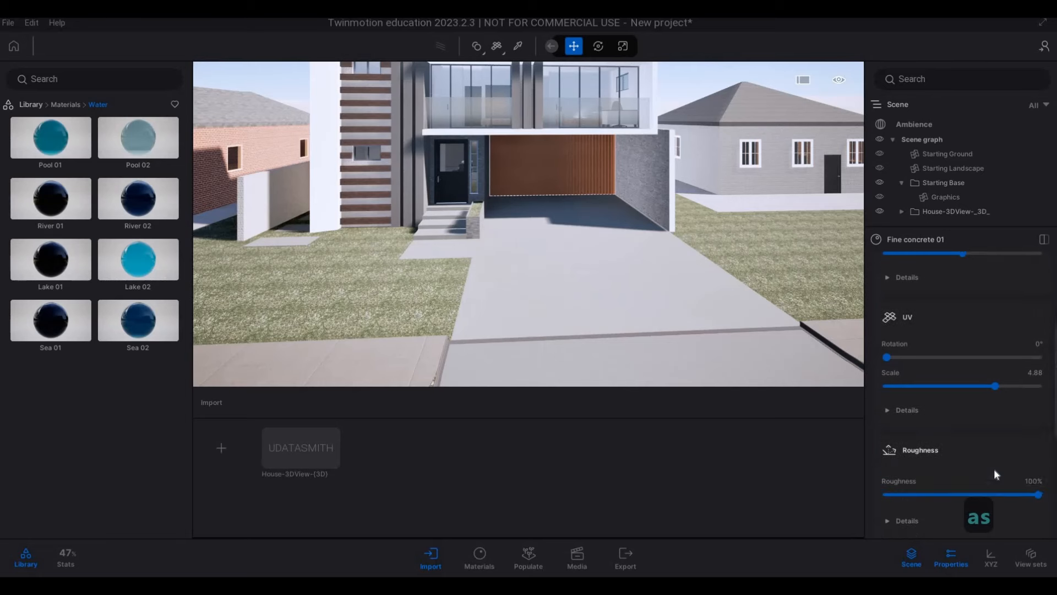
scroll(991, 469, "down", 2)
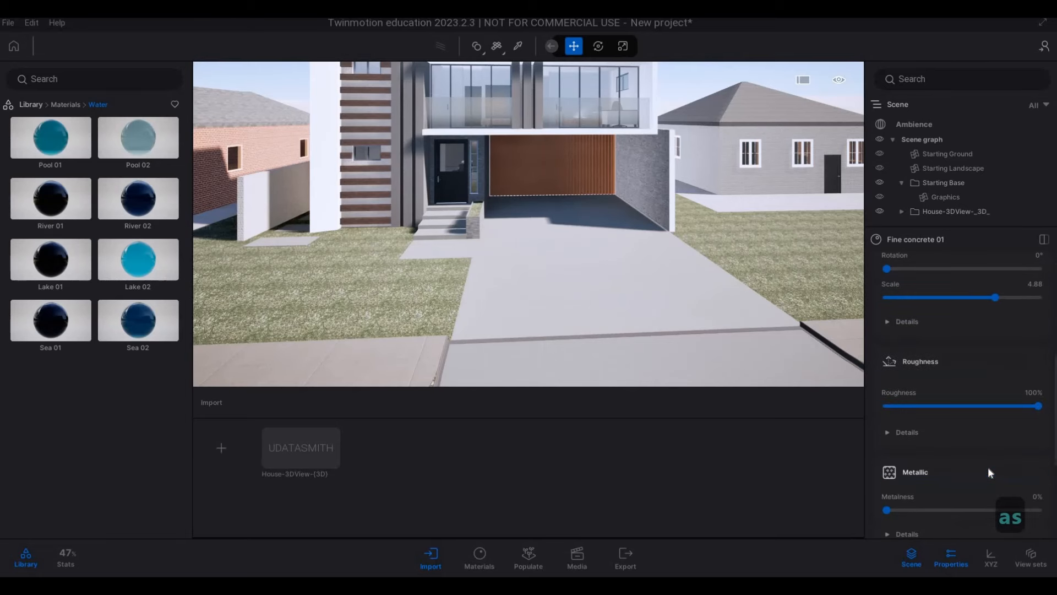
left_click(993, 297)
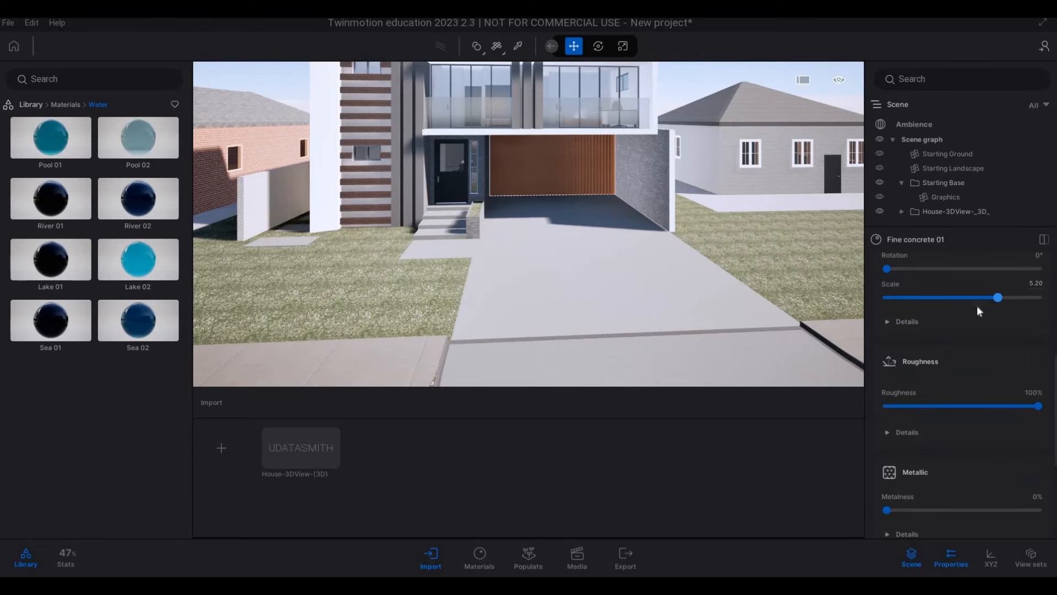
key("s")
key("Escape")
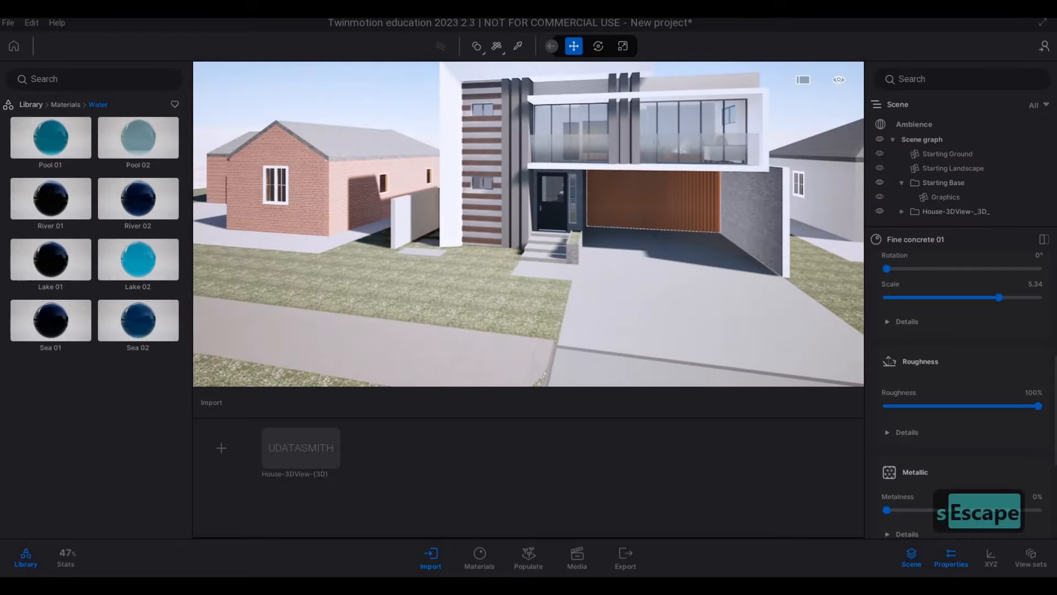
Step: Sample the Clad_-_White material from the front window frame of the neighbouring red-brick house
key("a")
key("w")
key("d")
key("e")
key("e")
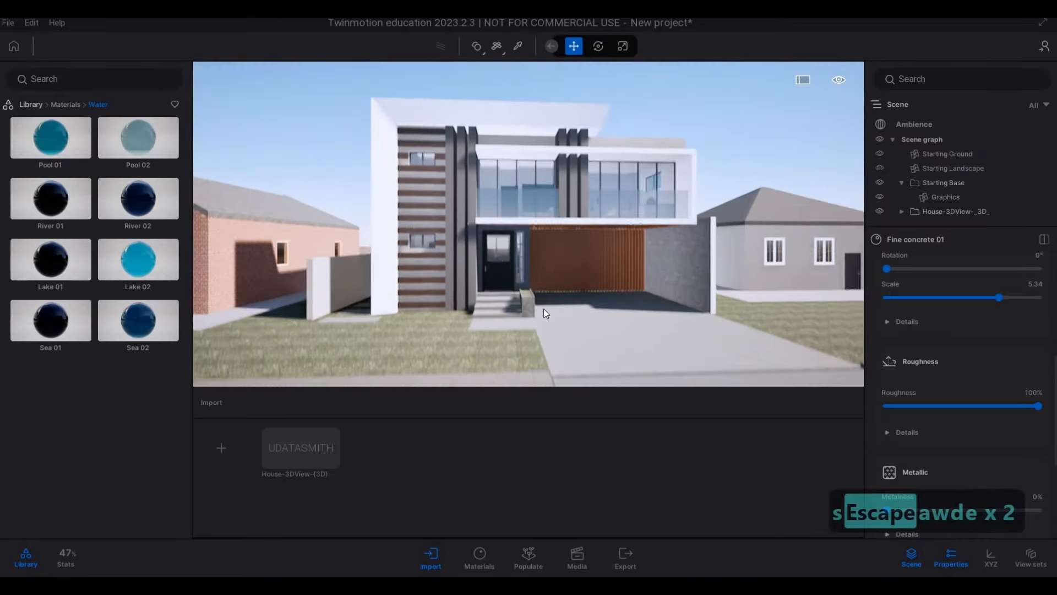
middle_click_drag(395, 296, 394, 296, "shift")
key("w")
key("a")
key("w")
key("a")
key("a")
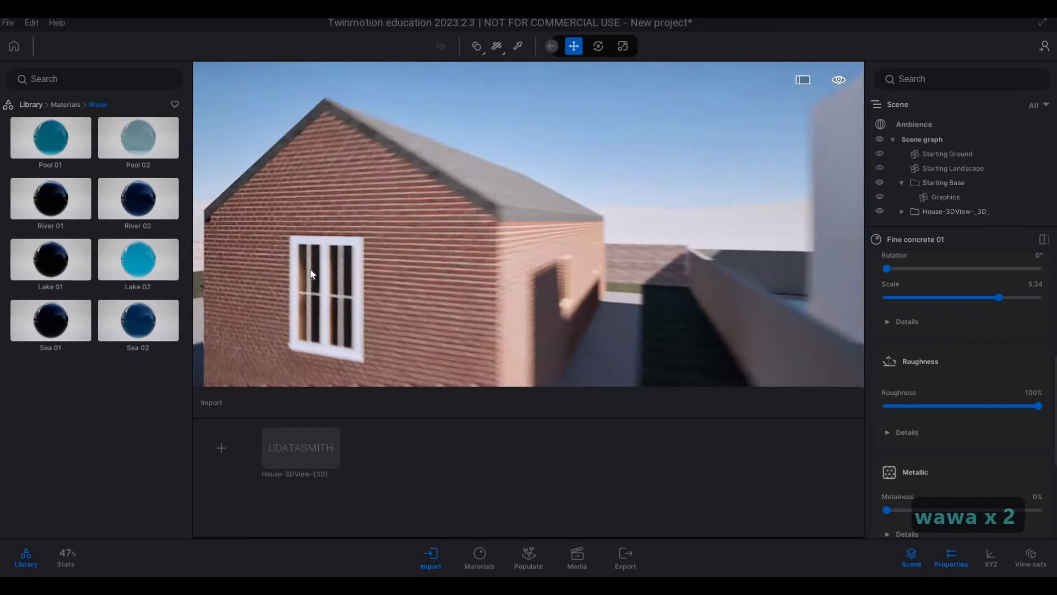
left_click_drag(108, 125, 477, 300)
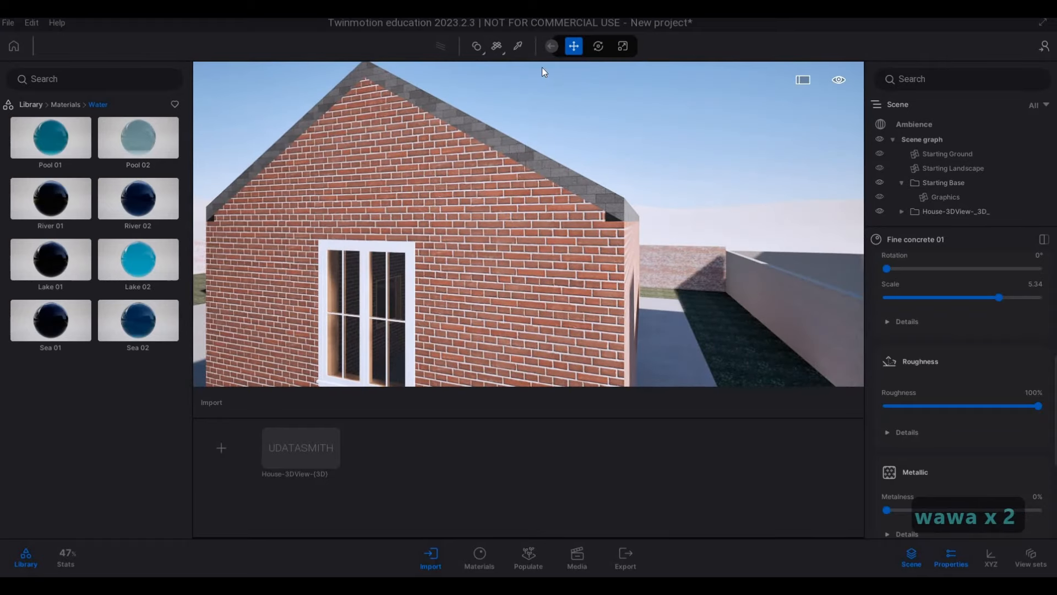
left_click(523, 43)
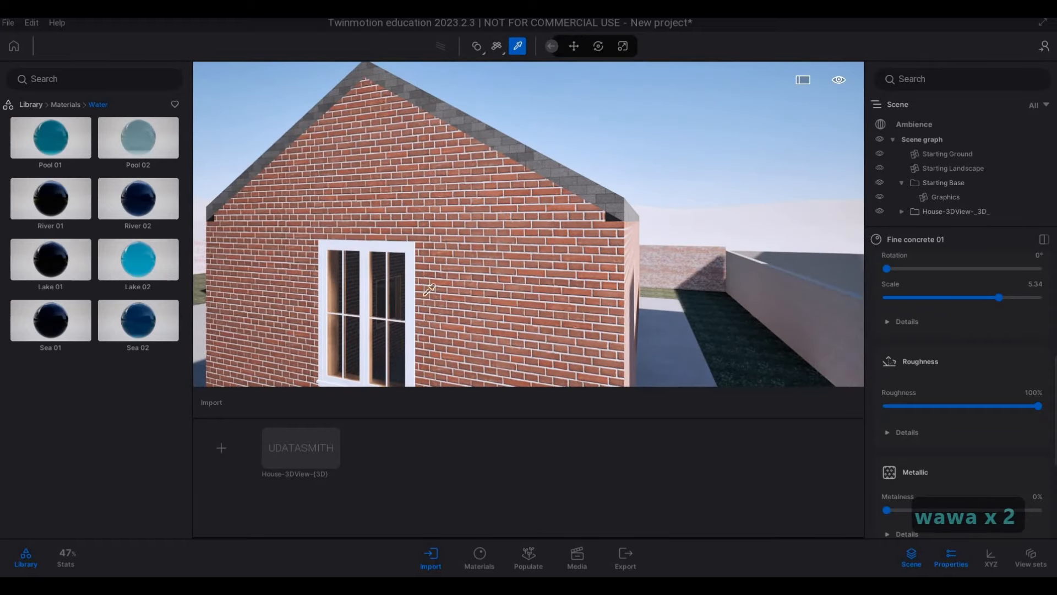
scroll(981, 348, "up", 5)
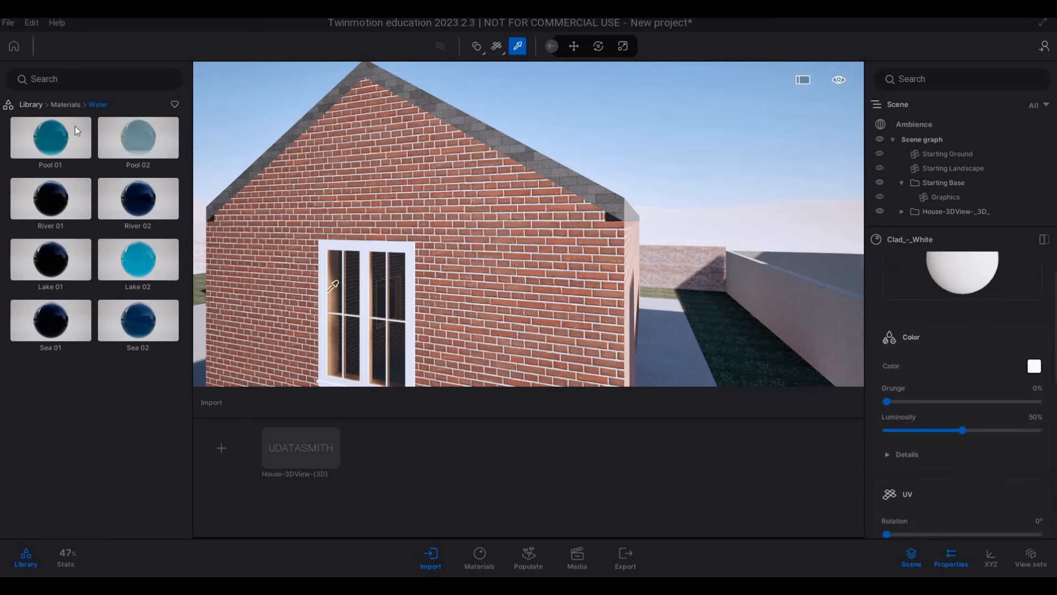
Step: Change the Clad_-_White window frame material to dark grey #696968 and set its metalness to 62%
left_click(1034, 366)
left_click_drag(513, 222, 513, 293)
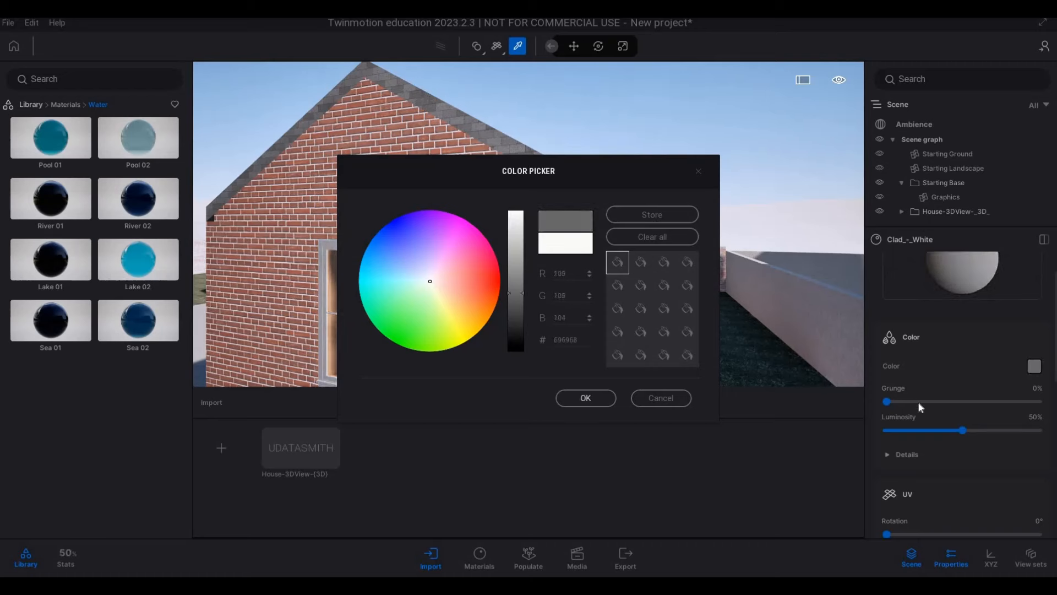
left_click(585, 397)
scroll(936, 435, "down", 8)
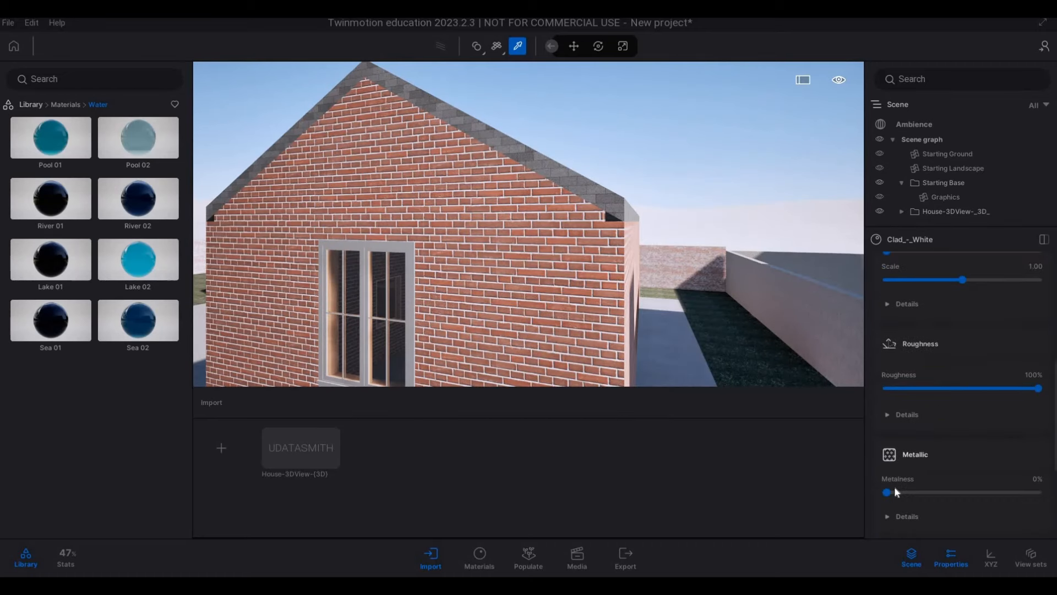
left_click_drag(953, 488, 984, 497)
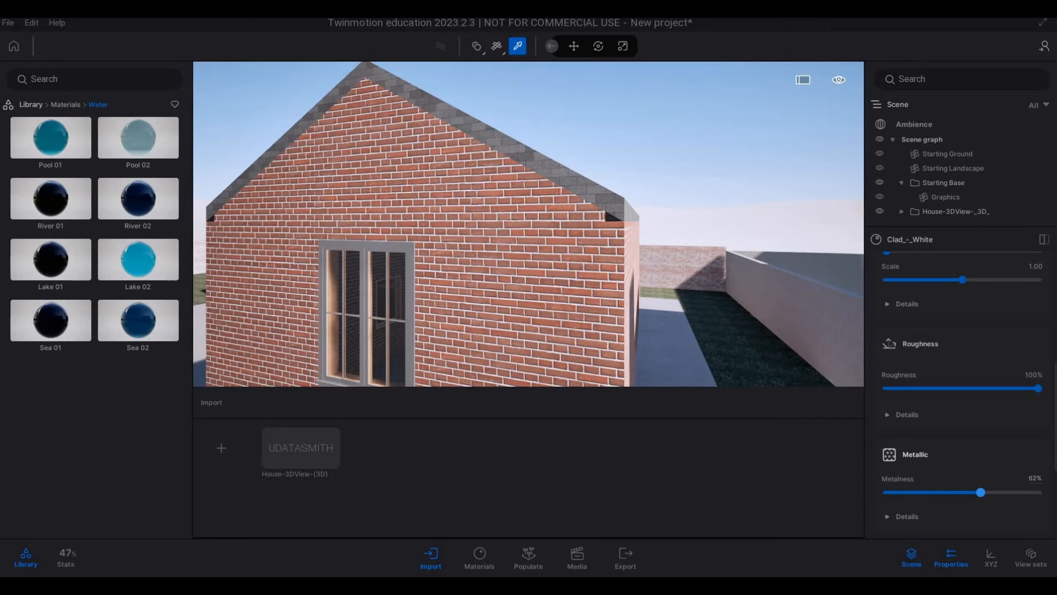
Step: Examine the main house's side passage, interior and front door
key("d")
key("a")
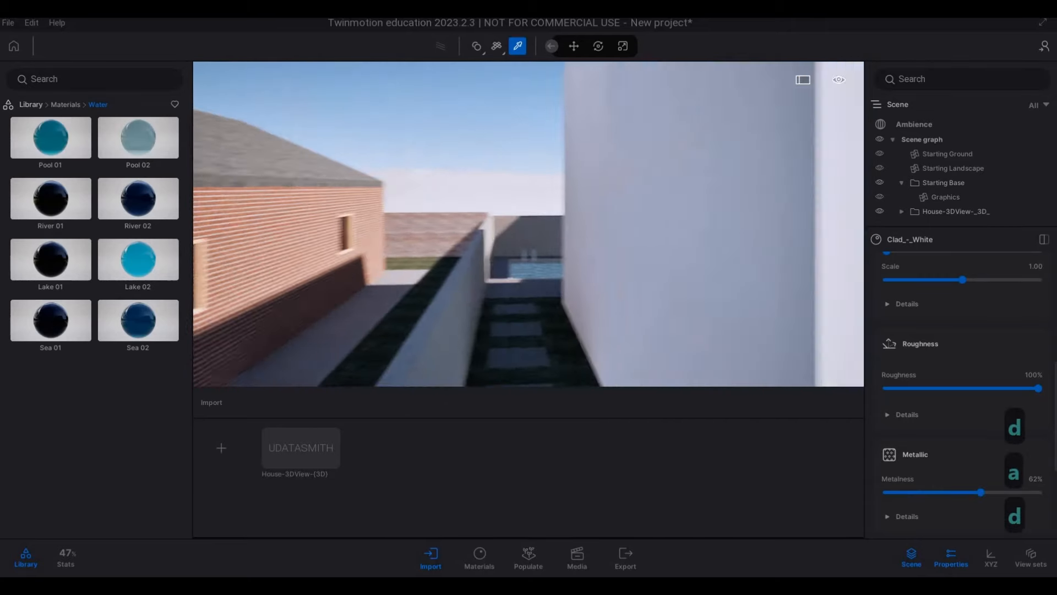
key("d")
key("w")
key("d")
key("w")
key("q")
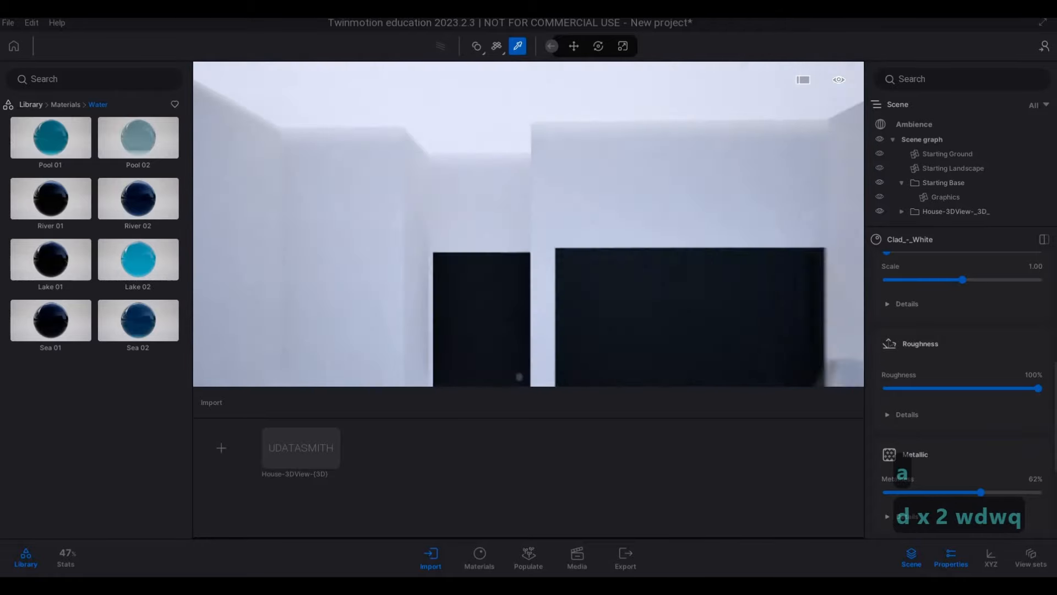
key("d")
key("e")
key("e")
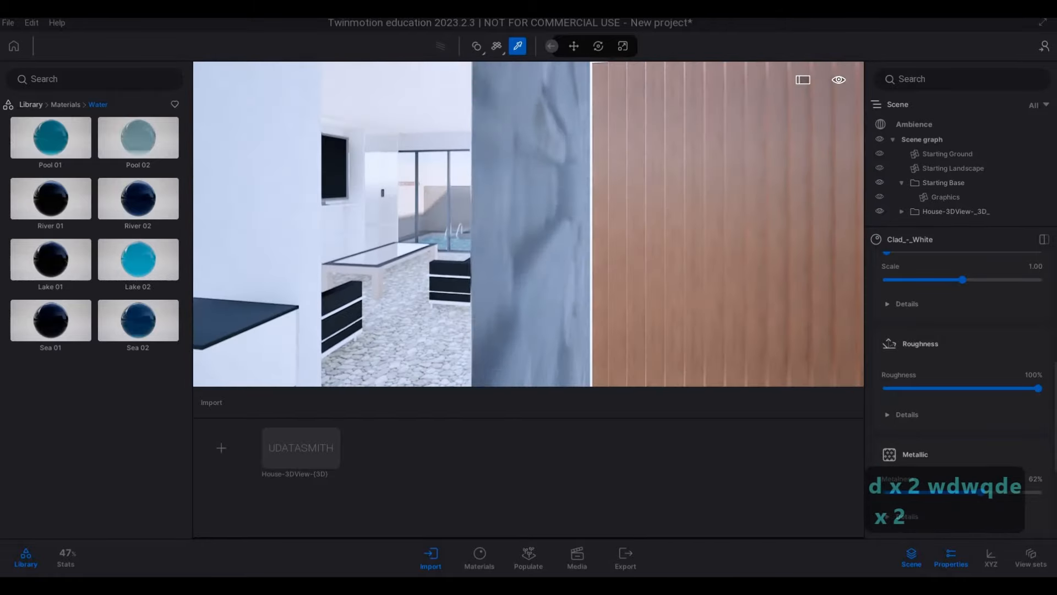
key("a")
key("d")
key("a")
key("s")
key("a")
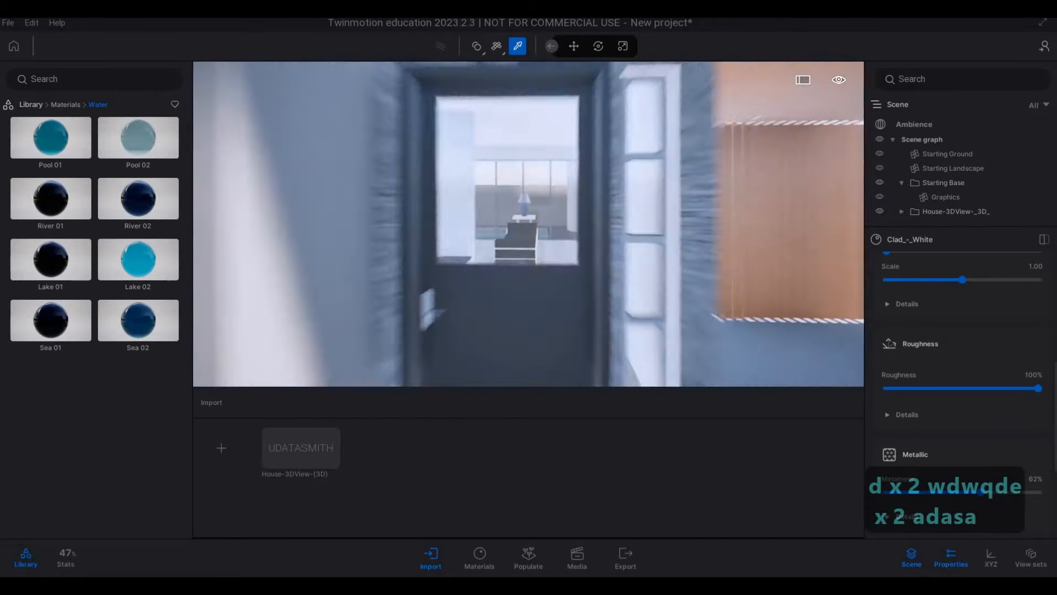
Step: Examine the window frames along the side wall of the red-brick neighbouring house
key("w")
key("d")
key("a")
key("s")
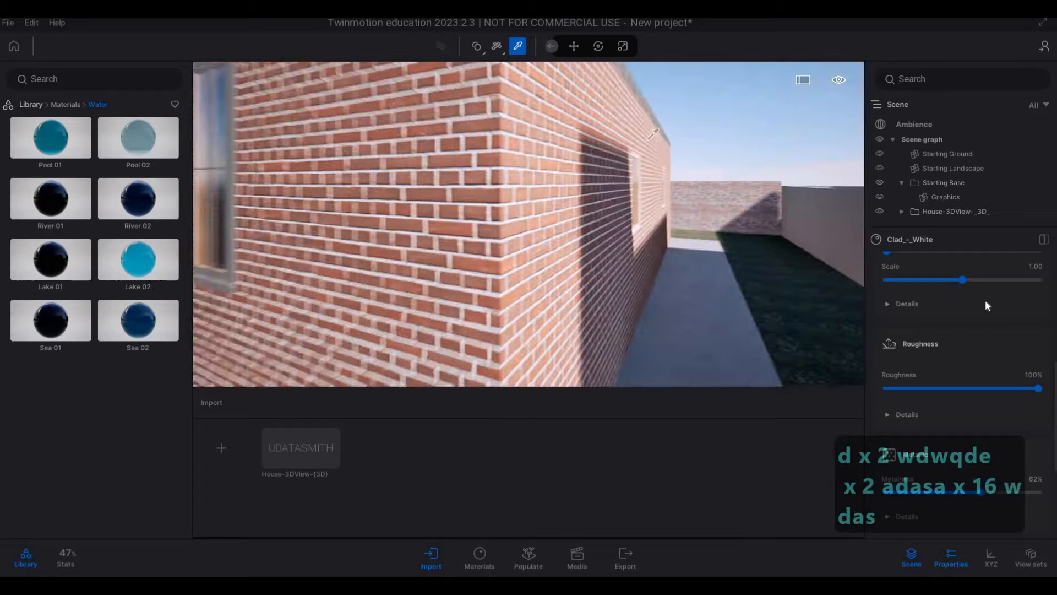
scroll(967, 299, "up", 5)
scroll(932, 310, "up", 3)
key("w")
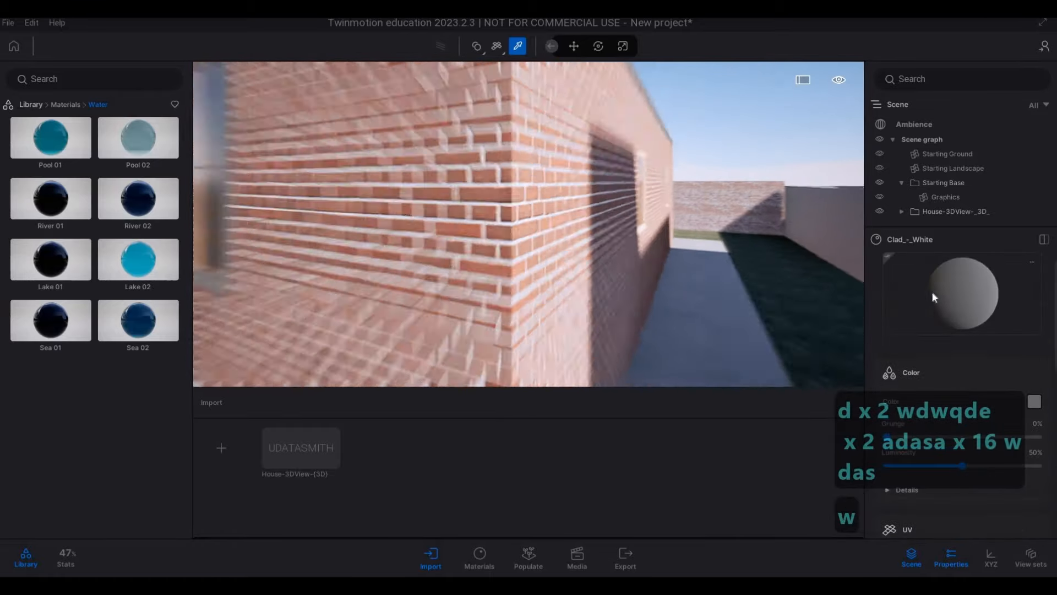
key("d")
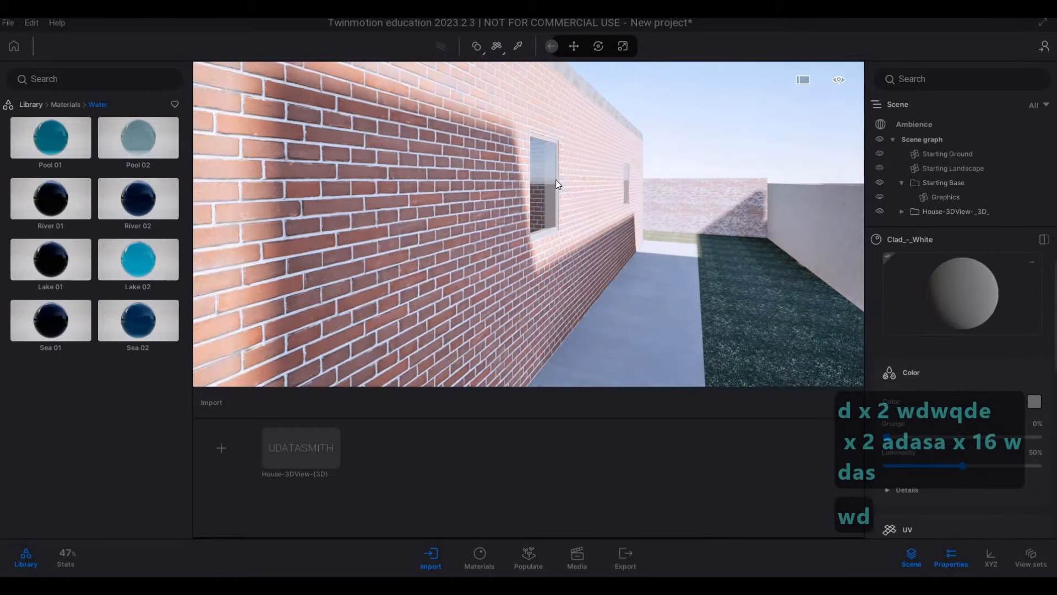
key("s")
key("s+a")
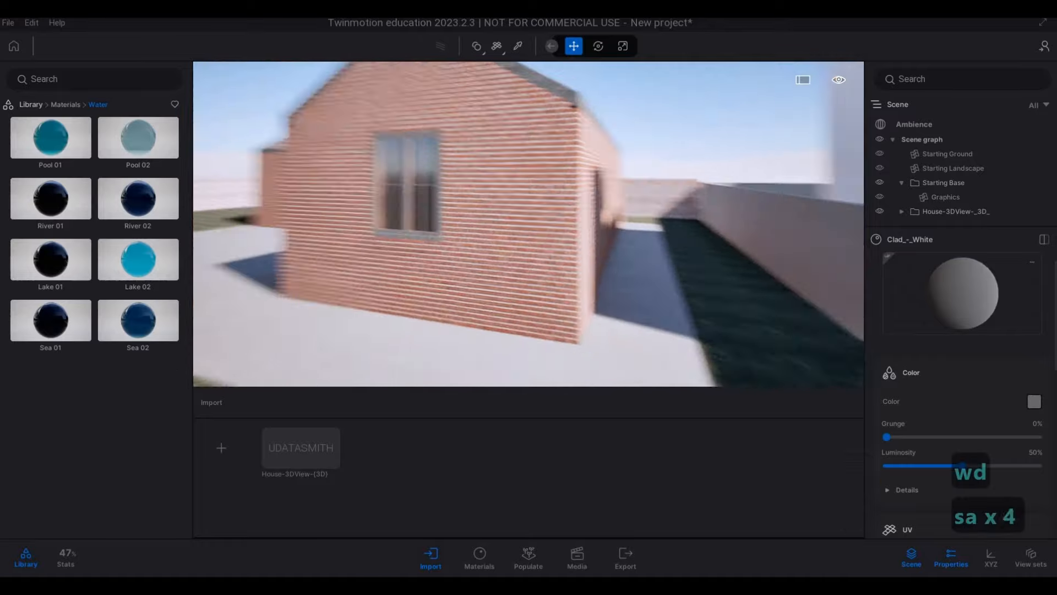
Step: Examine the window frames of the grey-brick neighbouring house up close and from the street
key("d")
key("w")
key("w")
key("w")
key("w")
key("w")
key("q")
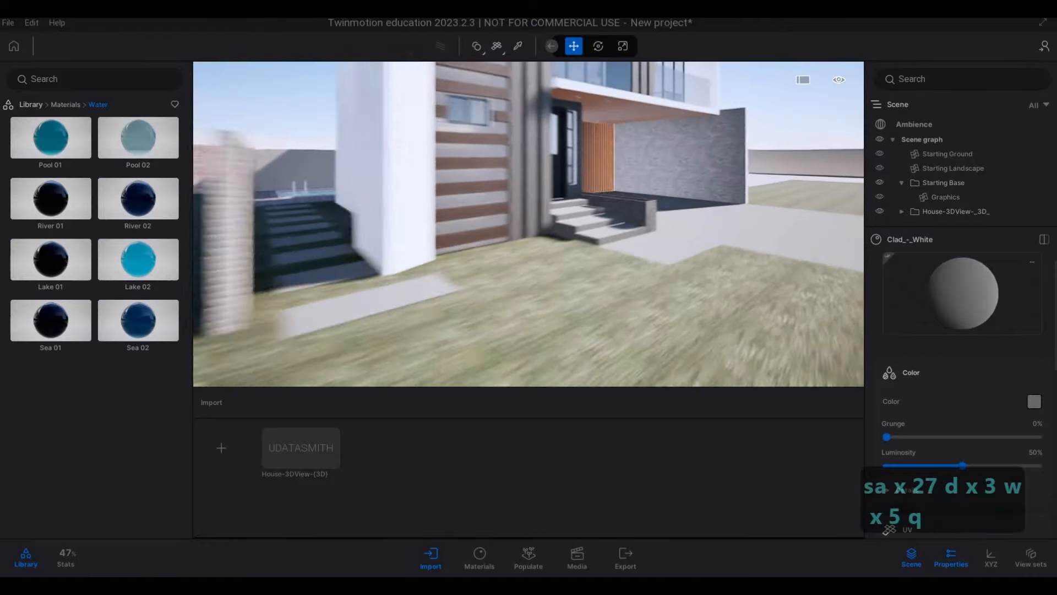
key("a")
key("e")
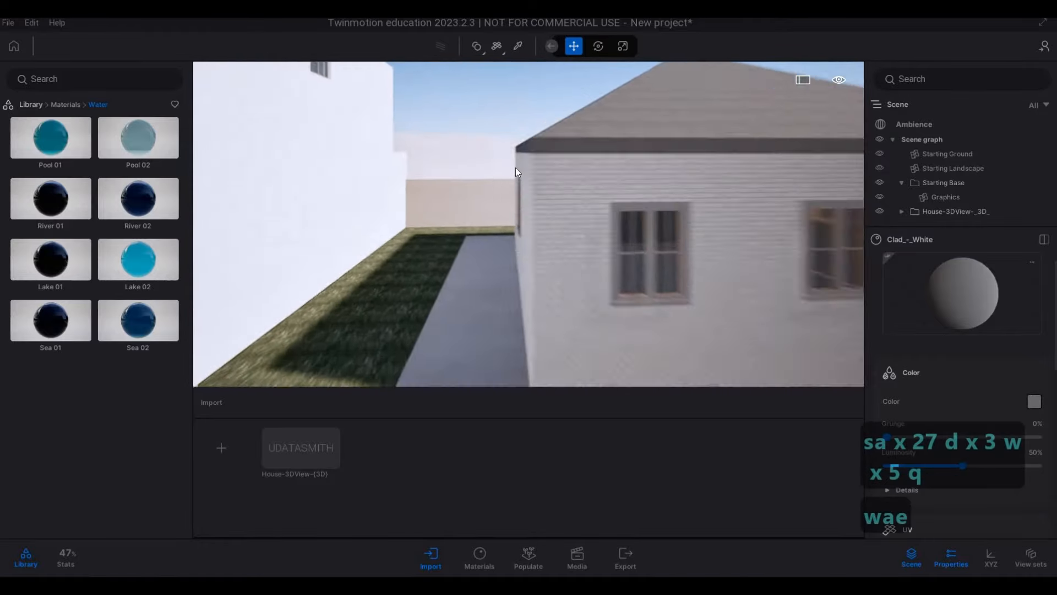
key("d")
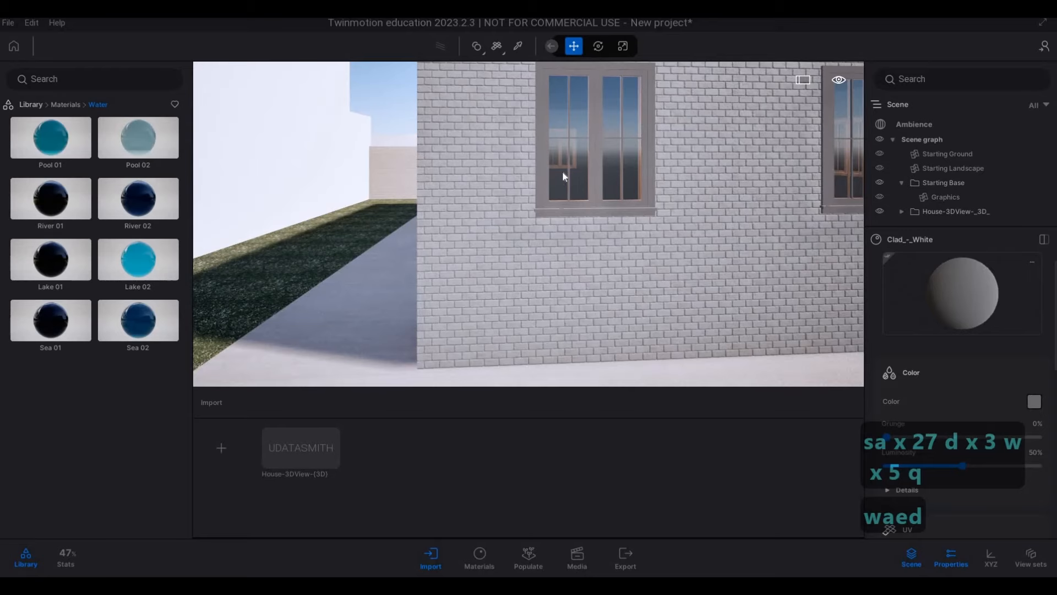
key("s")
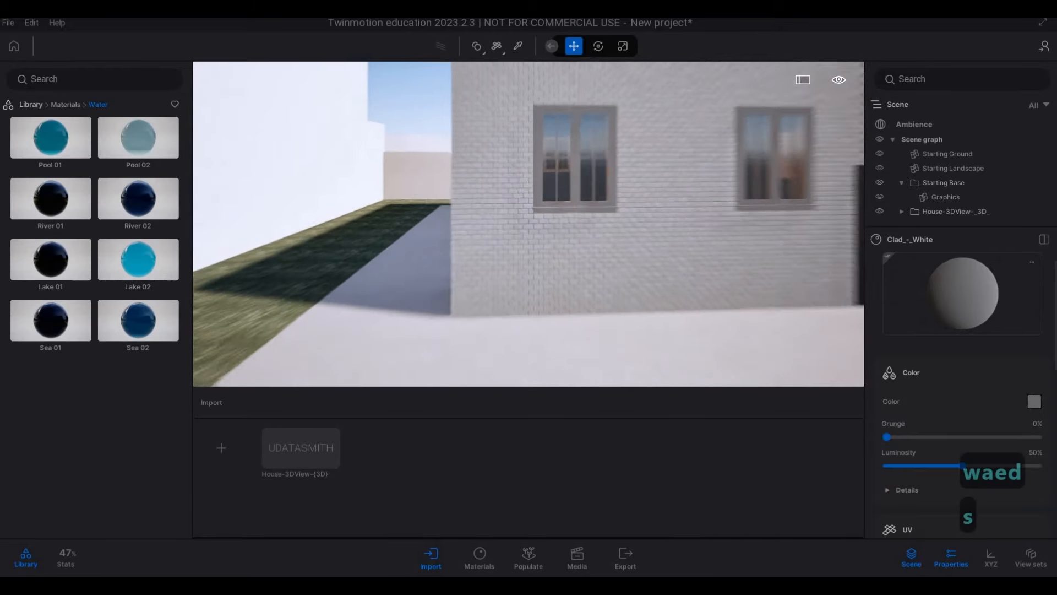
key("q")
key("s")
key("a")
key("e")
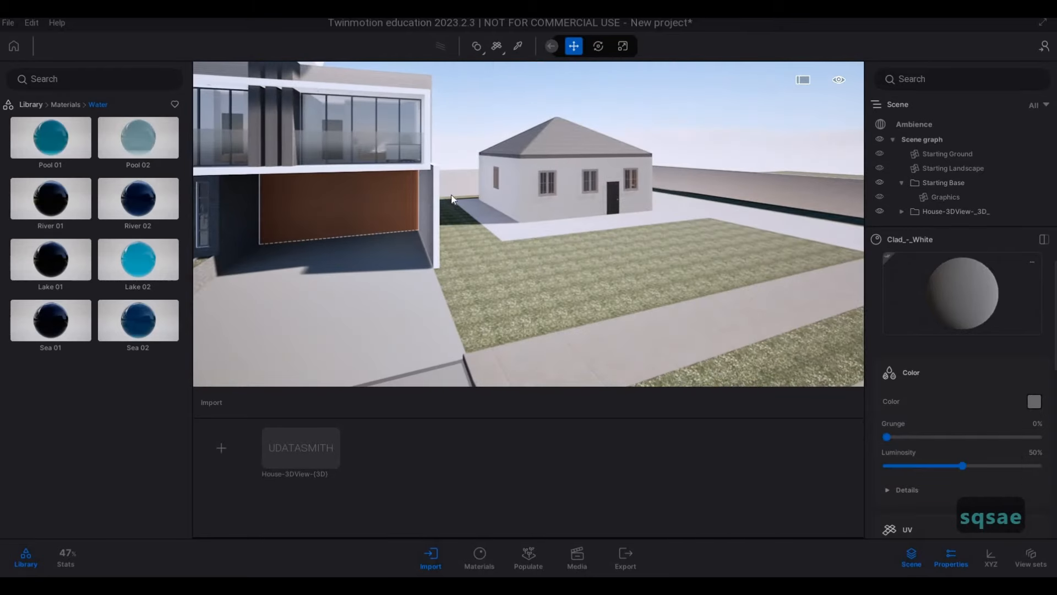
key("a")
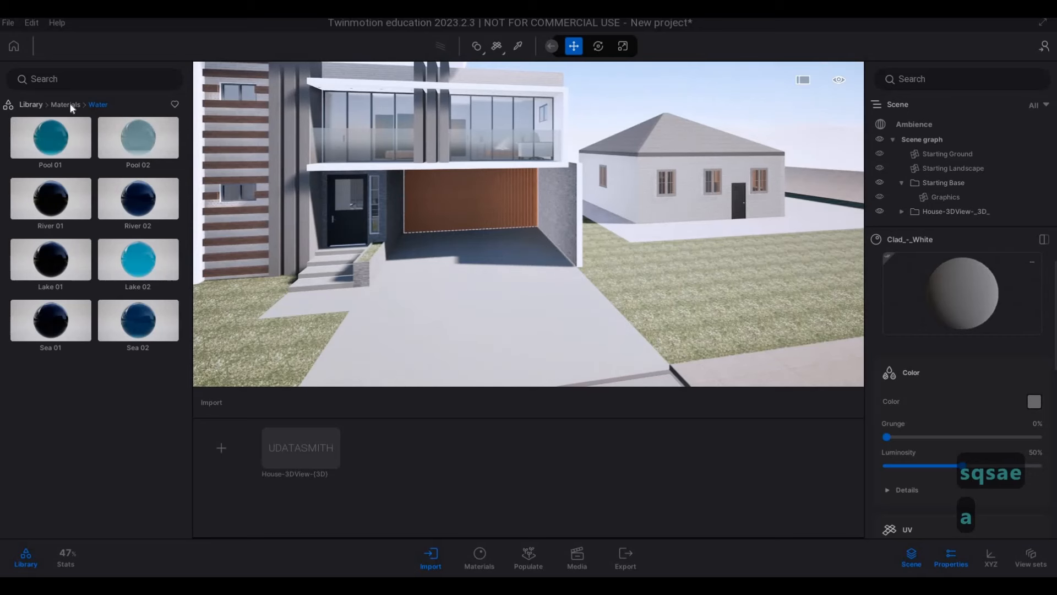
left_click(70, 106)
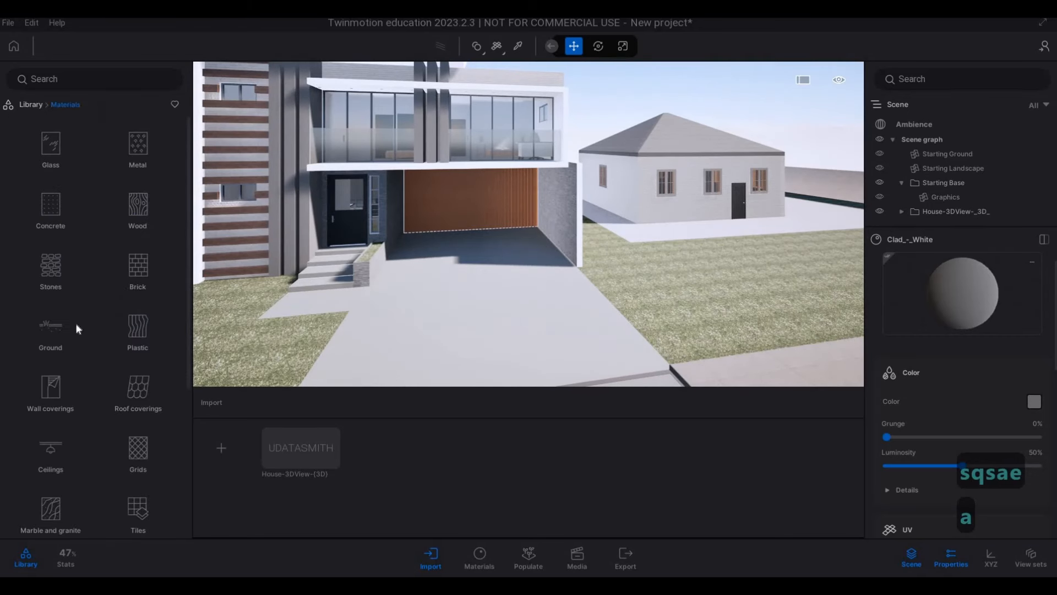
scroll(94, 386, "down", 2)
scroll(94, 407, "down", 5)
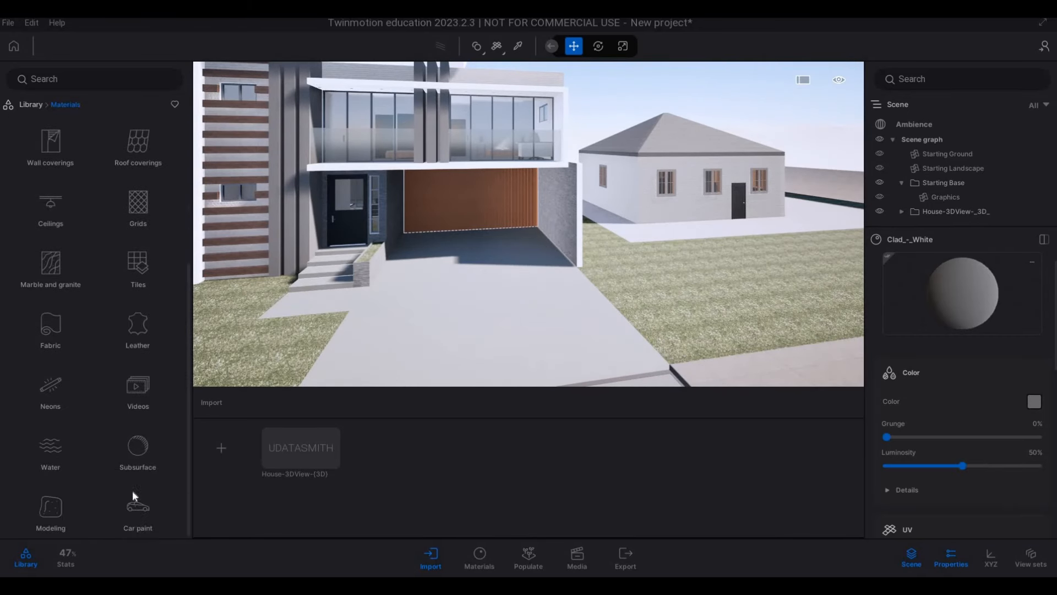
left_click(136, 518)
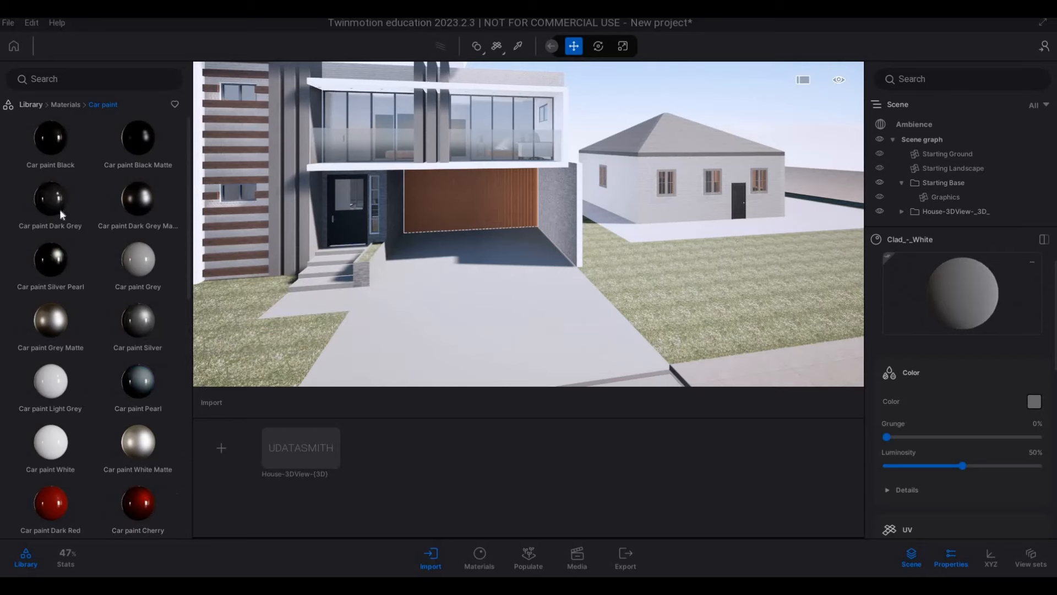
left_click(65, 105)
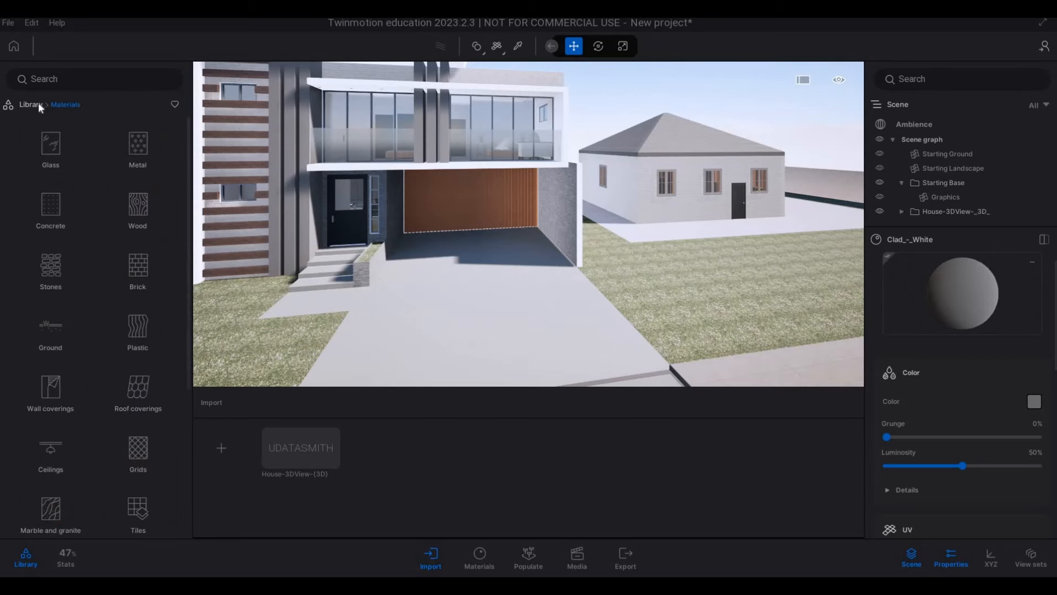
Step: Place a Coupe 01 from the car library in the main house's carport, near the grey side wall
left_click(33, 104)
left_click(128, 409)
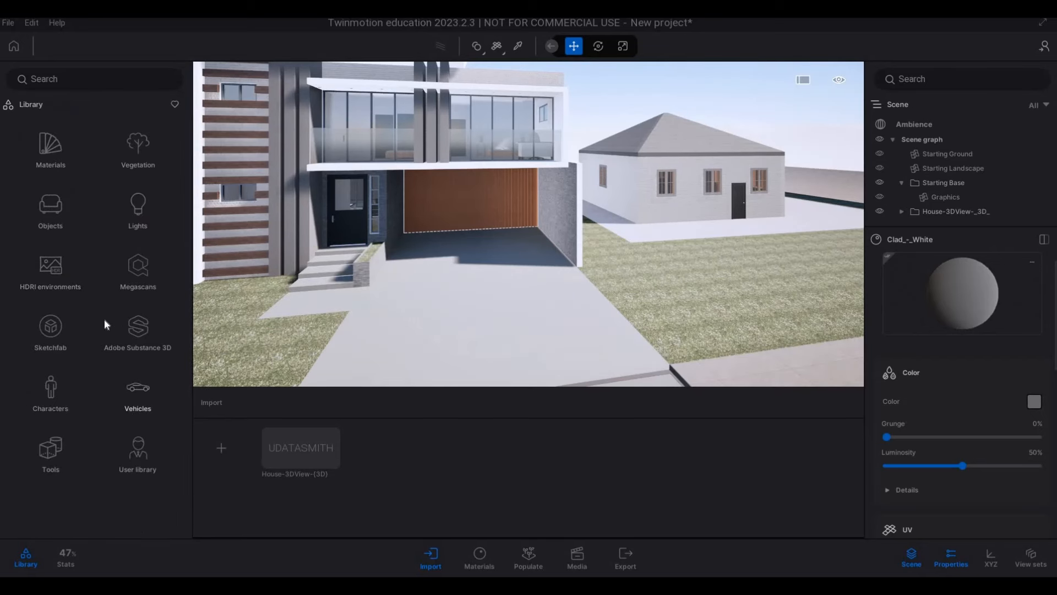
left_click(55, 157)
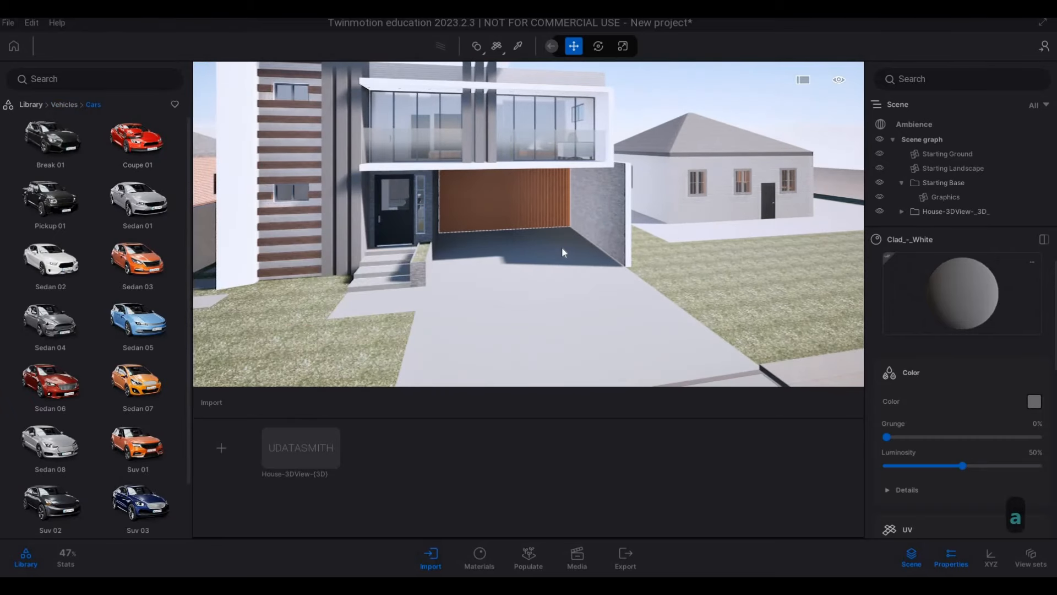
left_click_drag(561, 246, 560, 251)
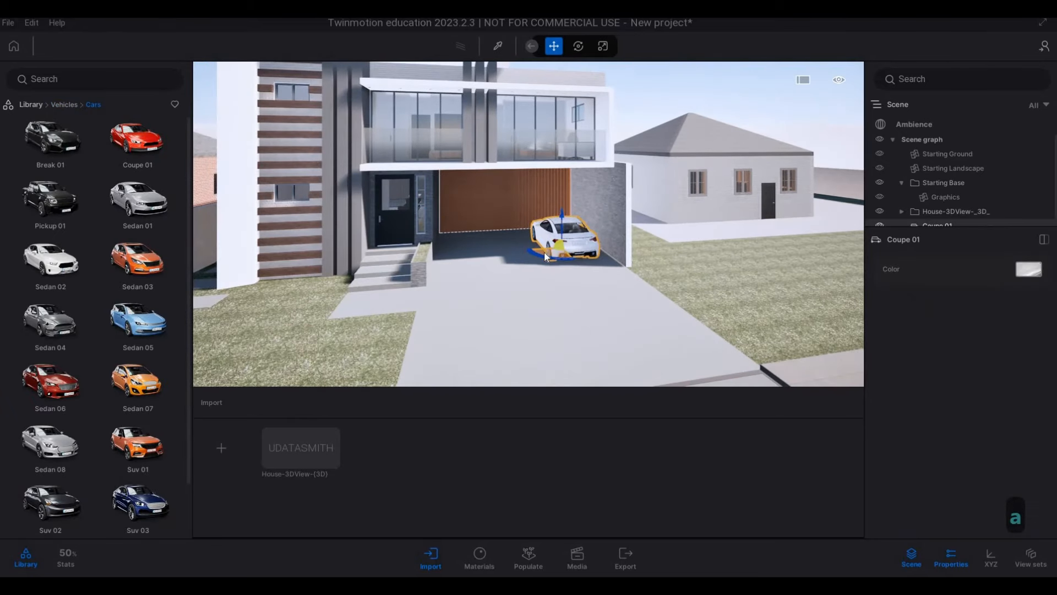
Step: Place a Suv 02 in the main house's carport beside the coupe, near the entrance steps
mouse_move(22, 201)
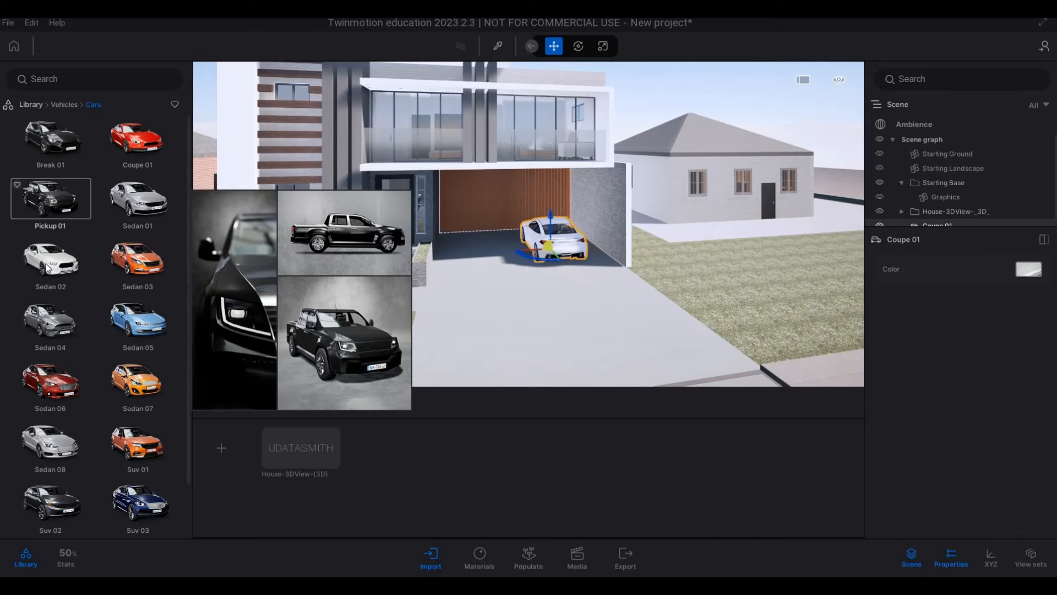
mouse_move(48, 268)
scroll(99, 440, "down", 1)
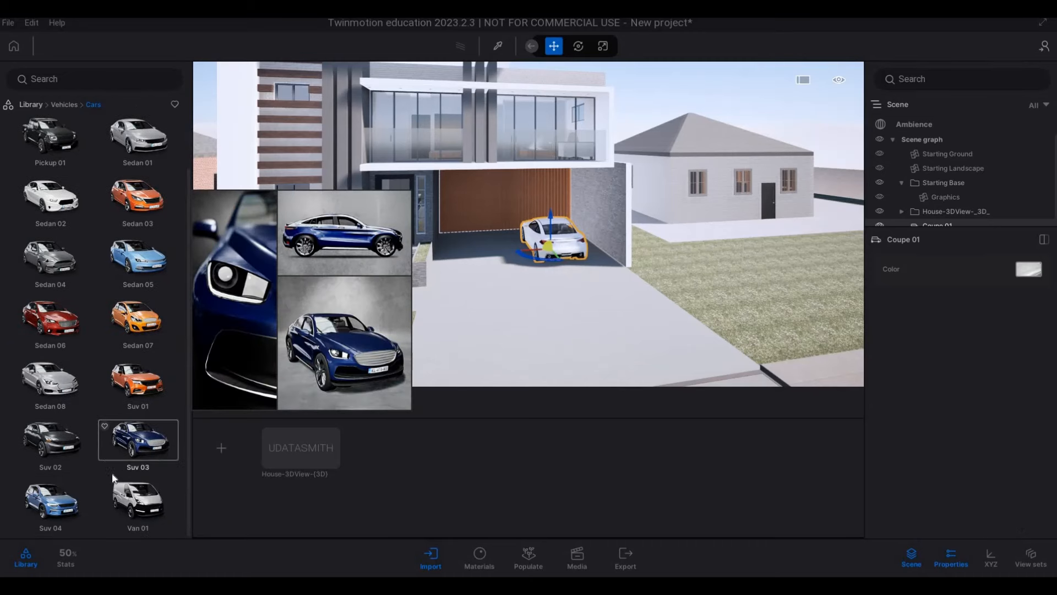
mouse_move(51, 440)
left_click_drag(472, 307, 479, 257)
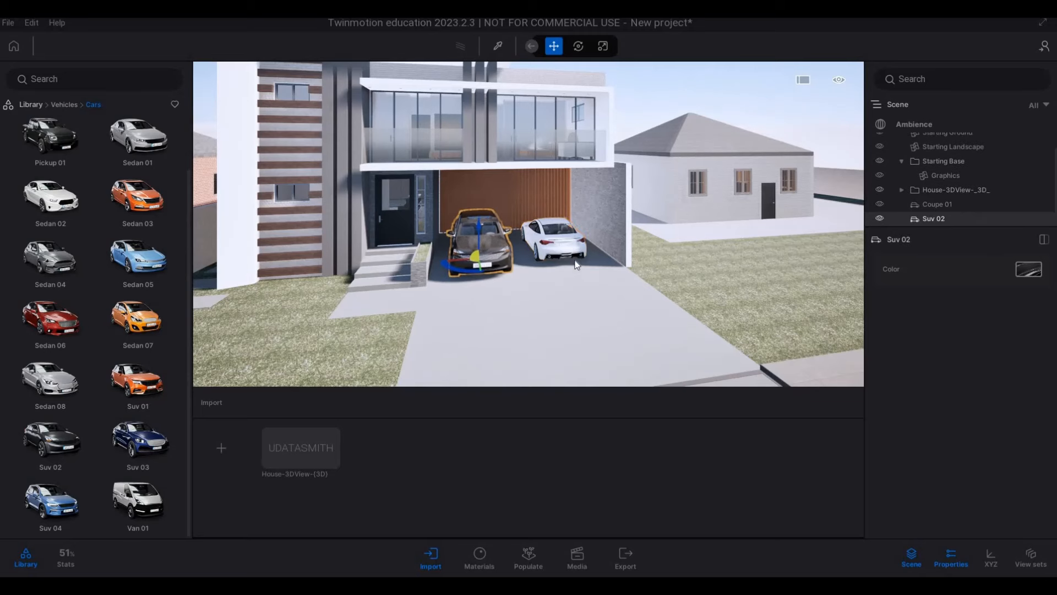
Step: Set the parked Coupe 01's colour to Light gray
key("s")
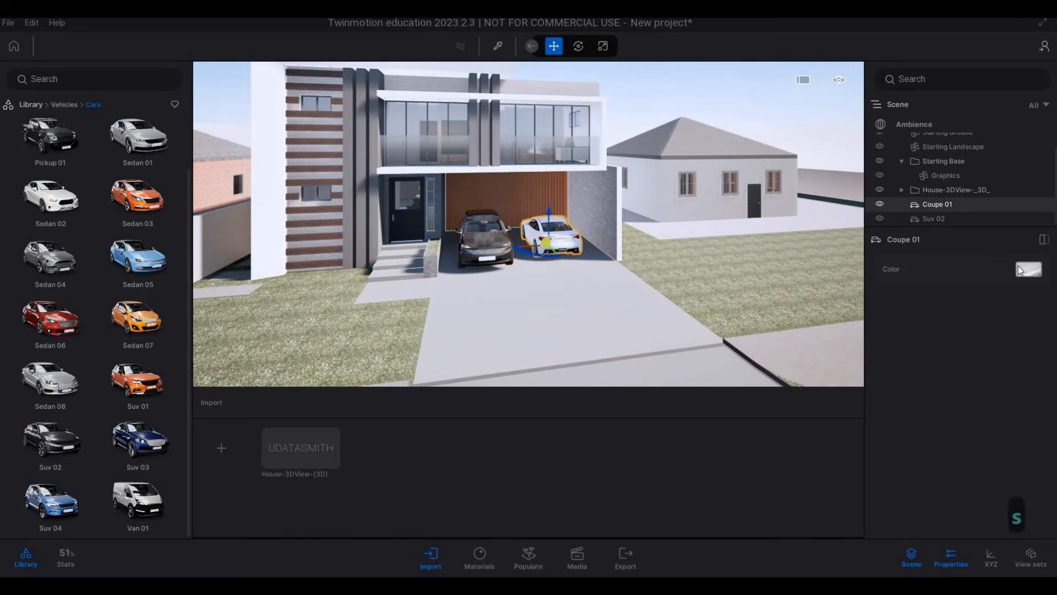
left_click(1023, 269)
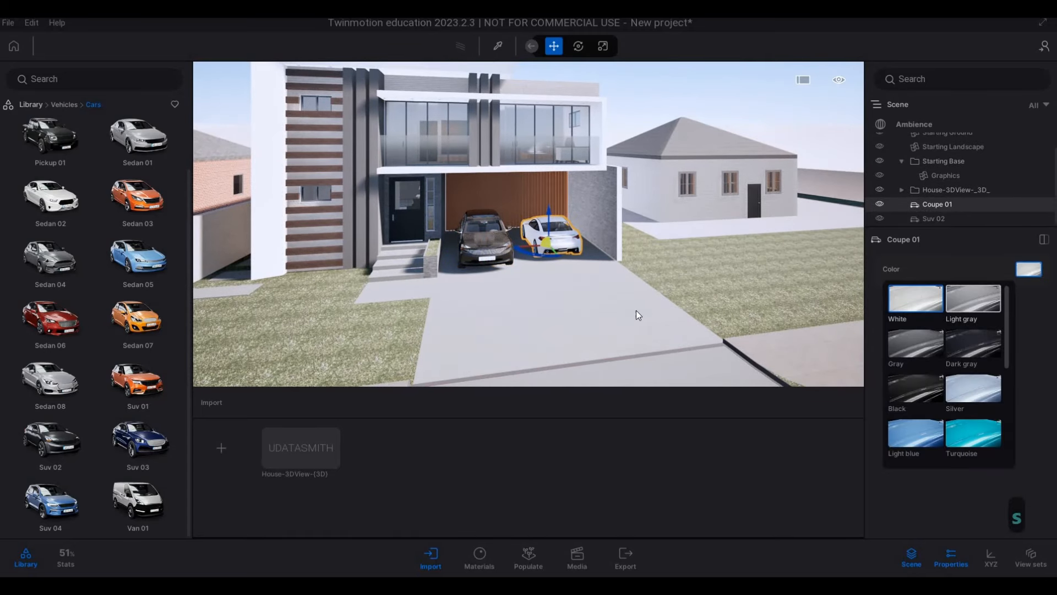
left_click(970, 302)
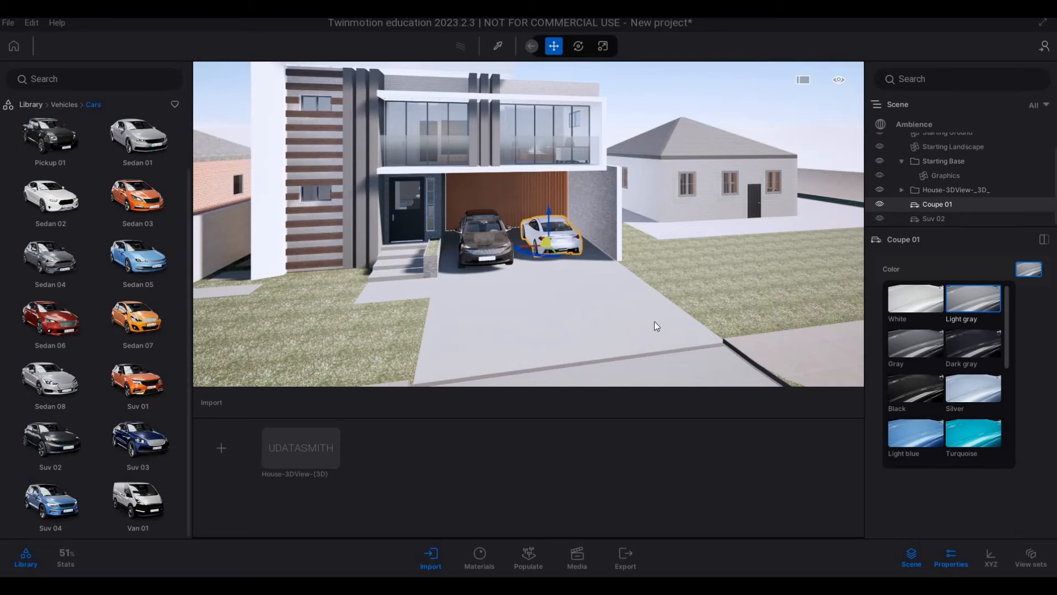
left_click(613, 306)
key("Escape")
Step: Change the parked Coupe 01's colour to Dark red
middle_click_drag(553, 236, 528, 243)
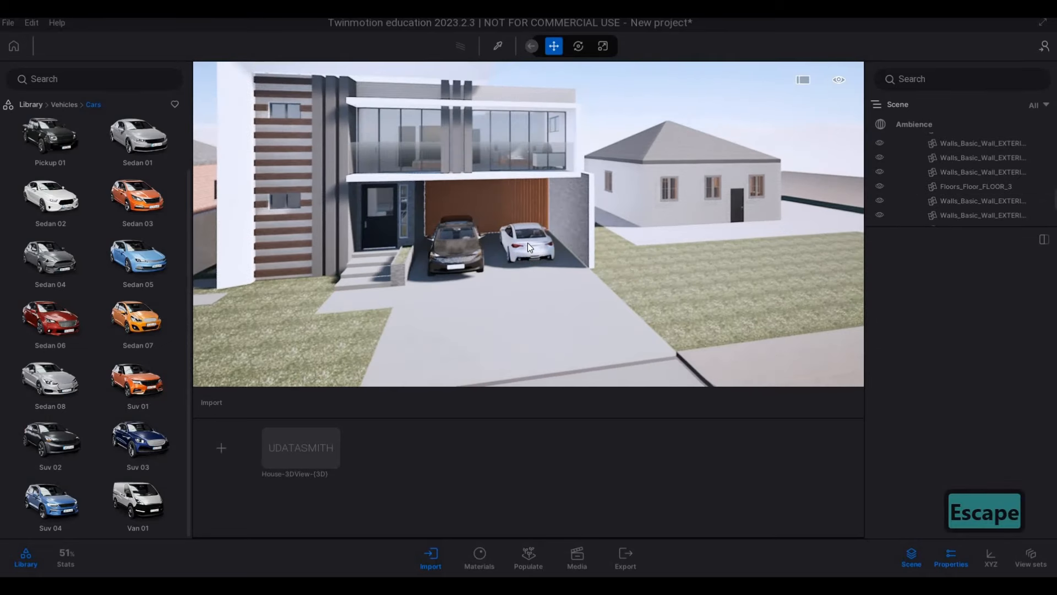
left_click(531, 246)
left_click(1025, 269)
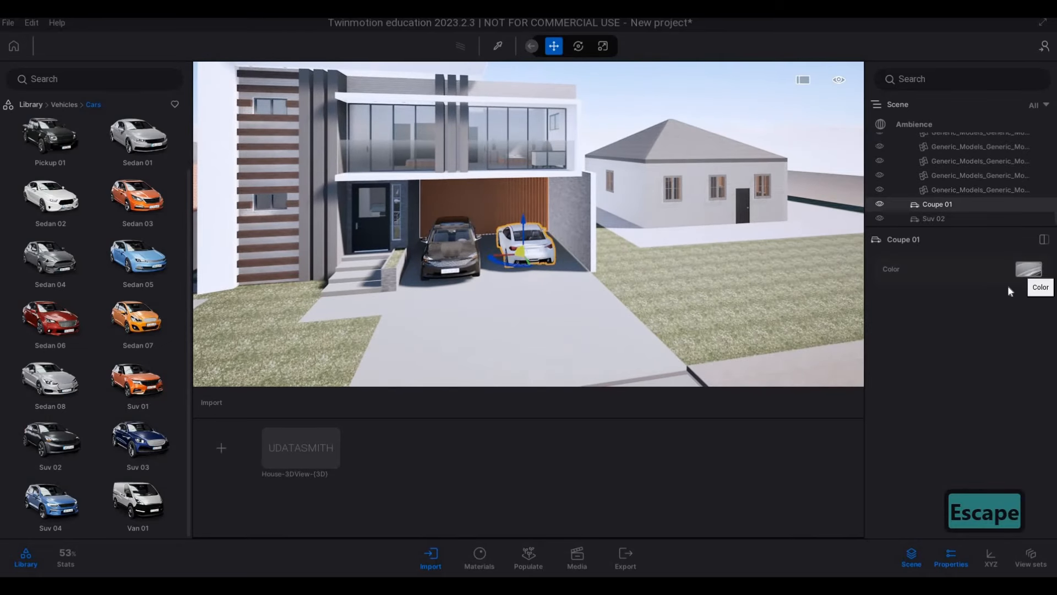
left_click(976, 346)
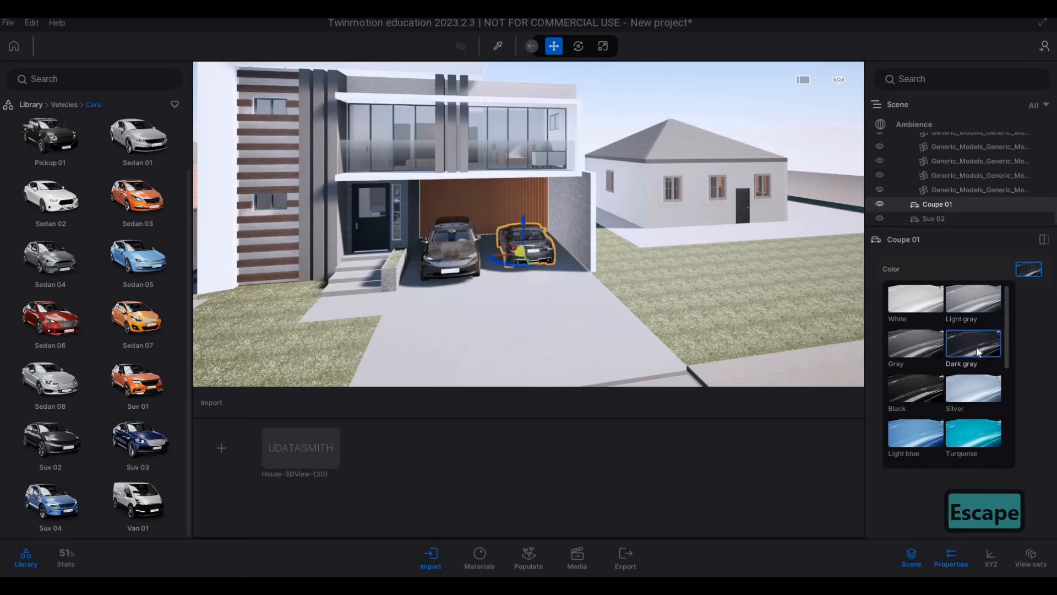
scroll(964, 405, "down", 5)
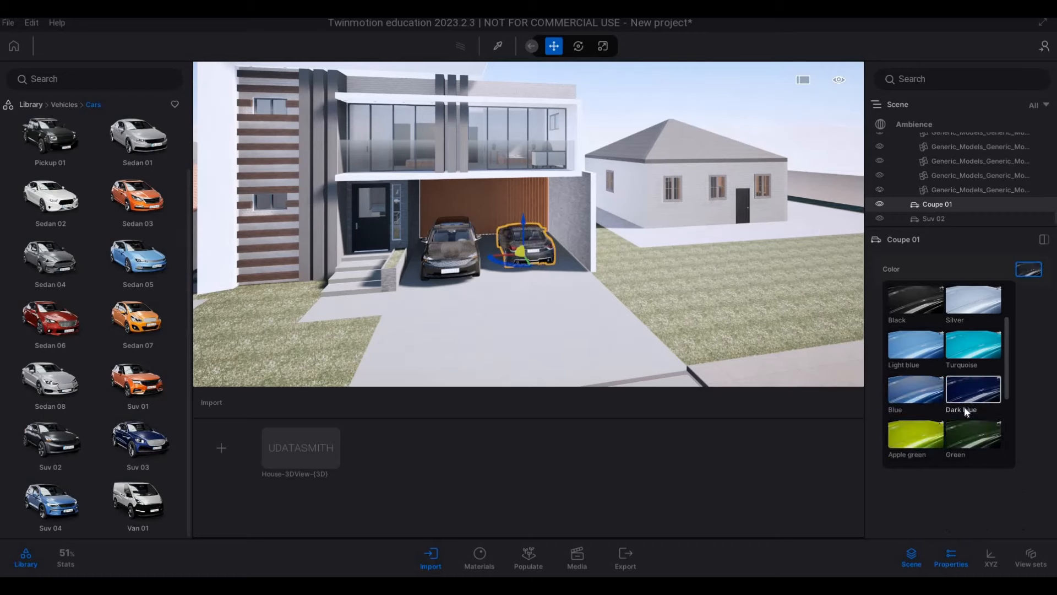
scroll(893, 438, "down", 1)
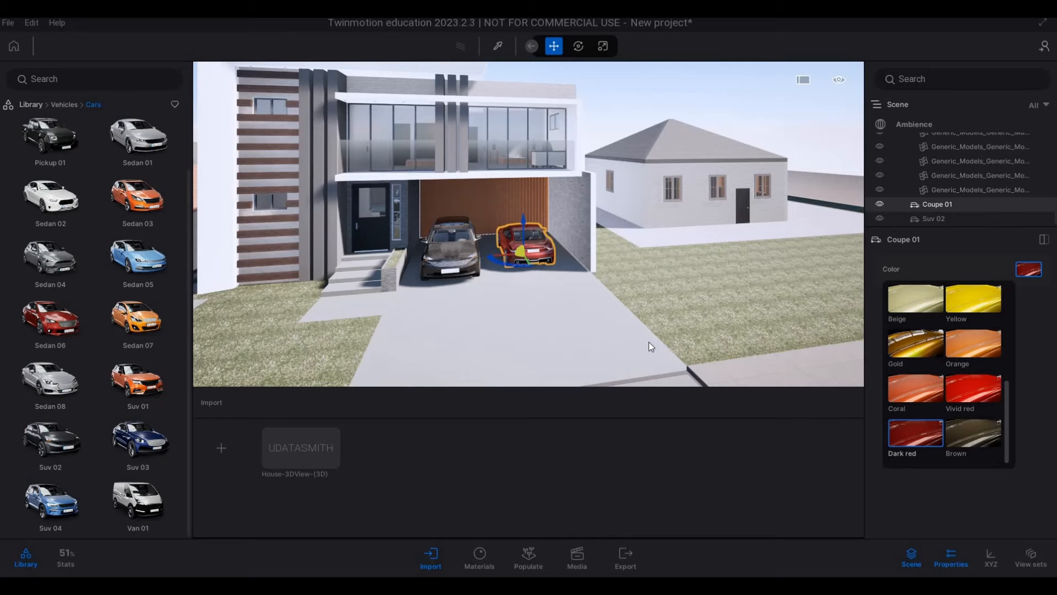
key("Escape")
key("Escape")
Step: Examine the two cars in the carport and the grey-brick neighbouring house from the street
key("d")
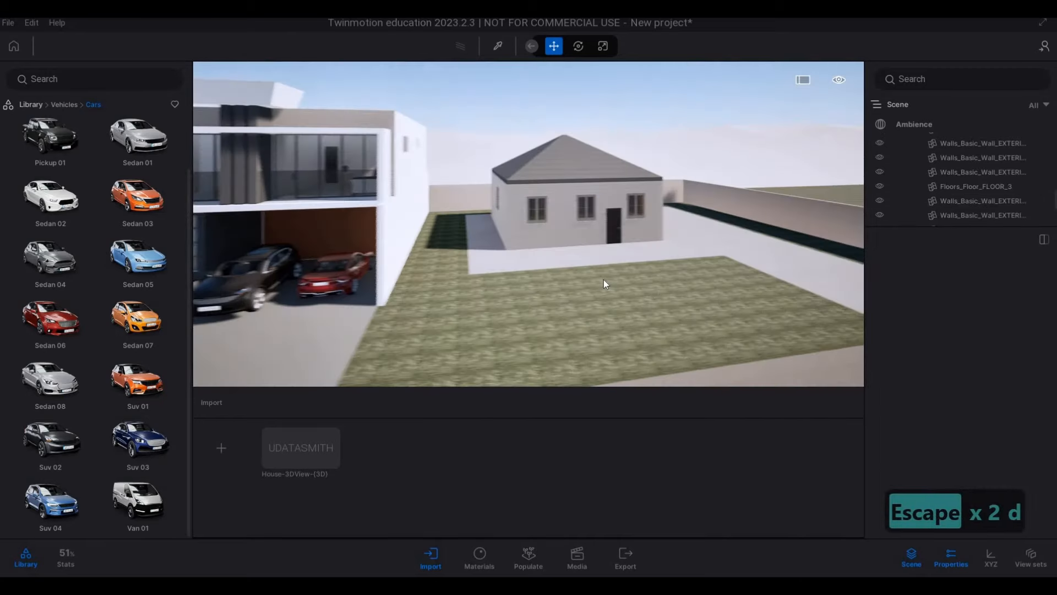
key("d")
key("d")
key("d")
key("d")
key("d")
key("d")
key("d")
key("d")
key("d")
key("d")
key("d")
key("d")
key("d")
key("d")
key("a")
key("a")
key("a")
key("a")
key("a")
key("a")
key("a")
key("a")
key("a")
key("a")
key("a")
key("a")
key("a")
key("a")
key("a")
key("a")
key("a")
key("a")
key("a")
key("a")
key("w")
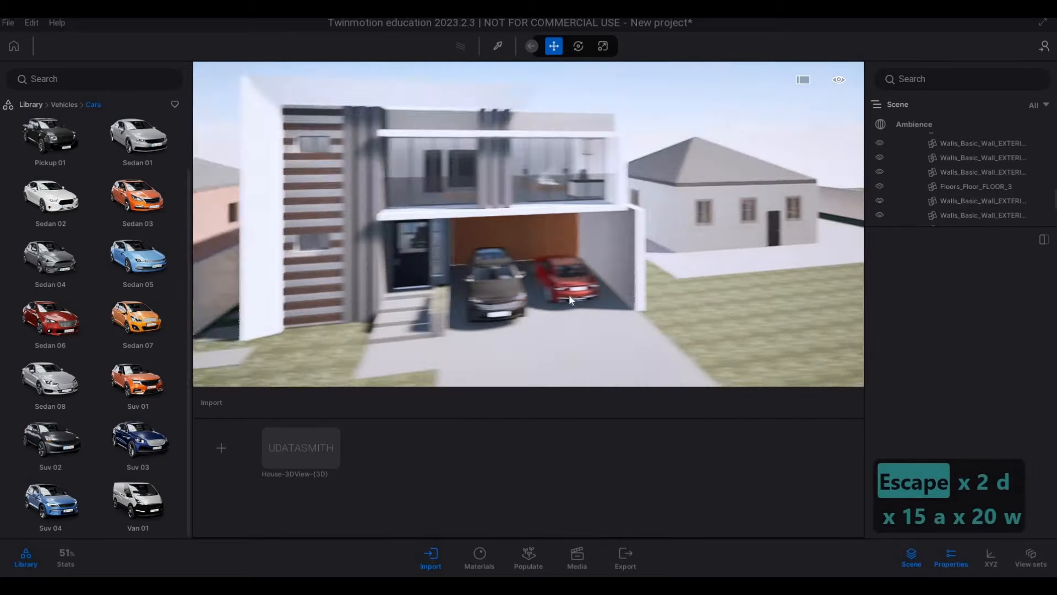
left_click(567, 312)
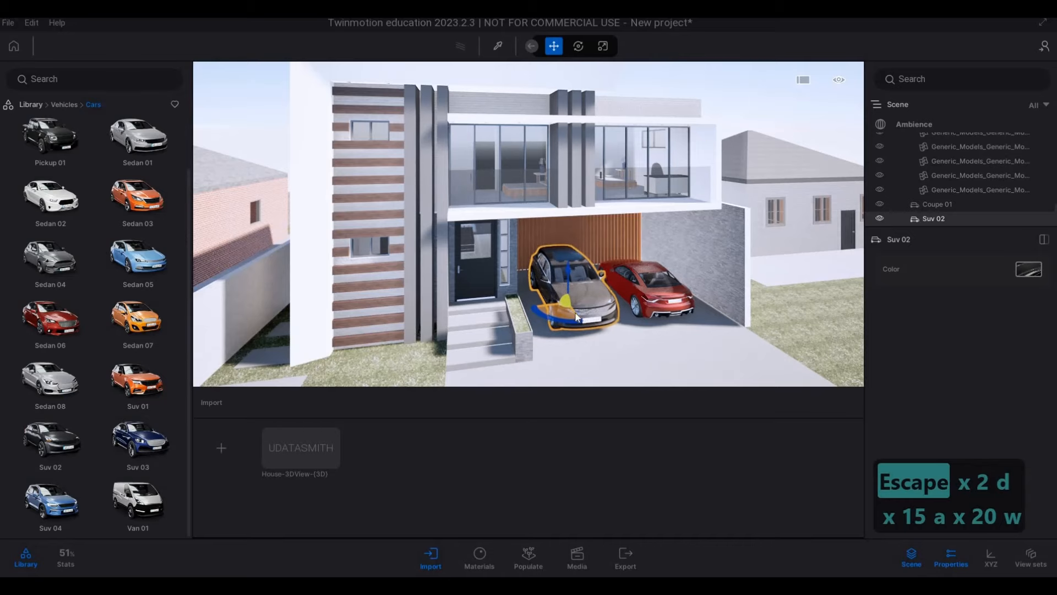
Step: Place a Pickup 01 on the grey-brick neighbouring house's driveway and set its colour to Black
key("s")
key("d")
key("s")
key("d")
key("s")
key("d")
key("s")
key("d")
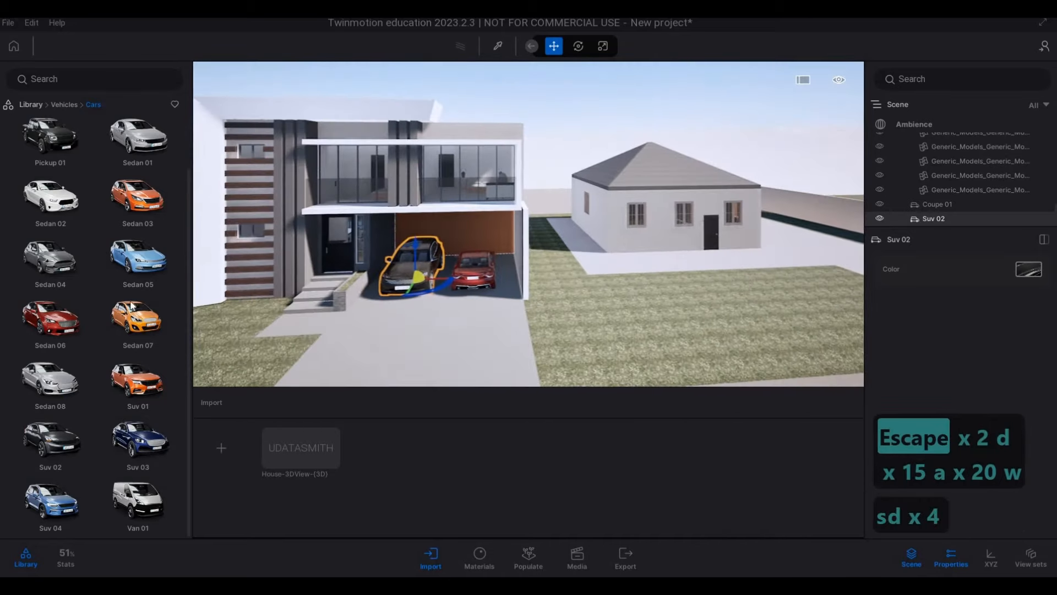
key("s")
key("d")
key("d")
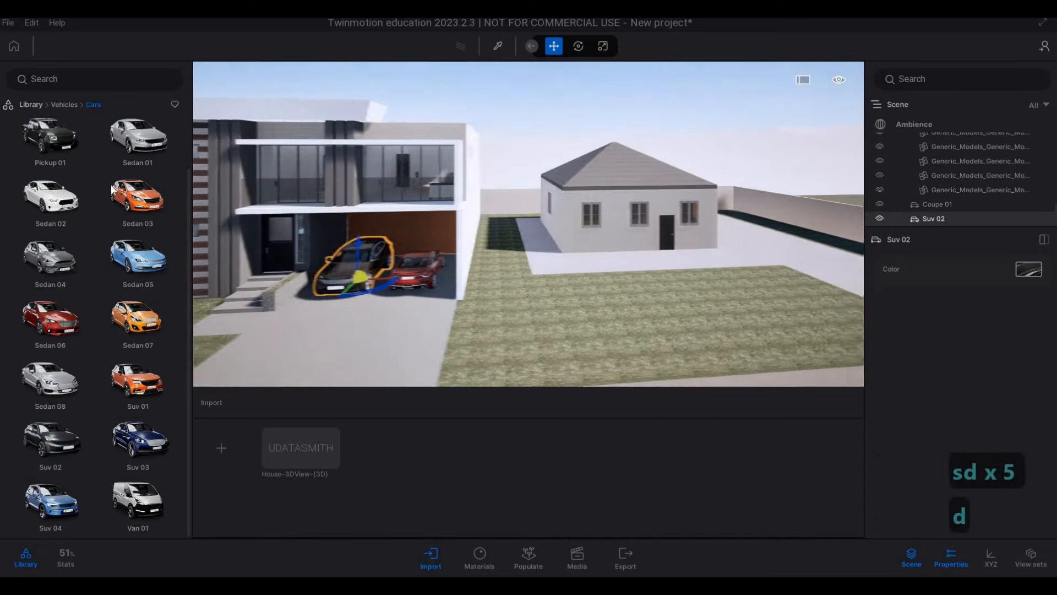
key("d")
key("d")
key("d")
key("d")
key("d")
key("d")
key("d")
key("d")
key("d")
key("d")
key("d")
key("d")
key("d")
key("d")
key("d")
left_click_drag(64, 139, 683, 270)
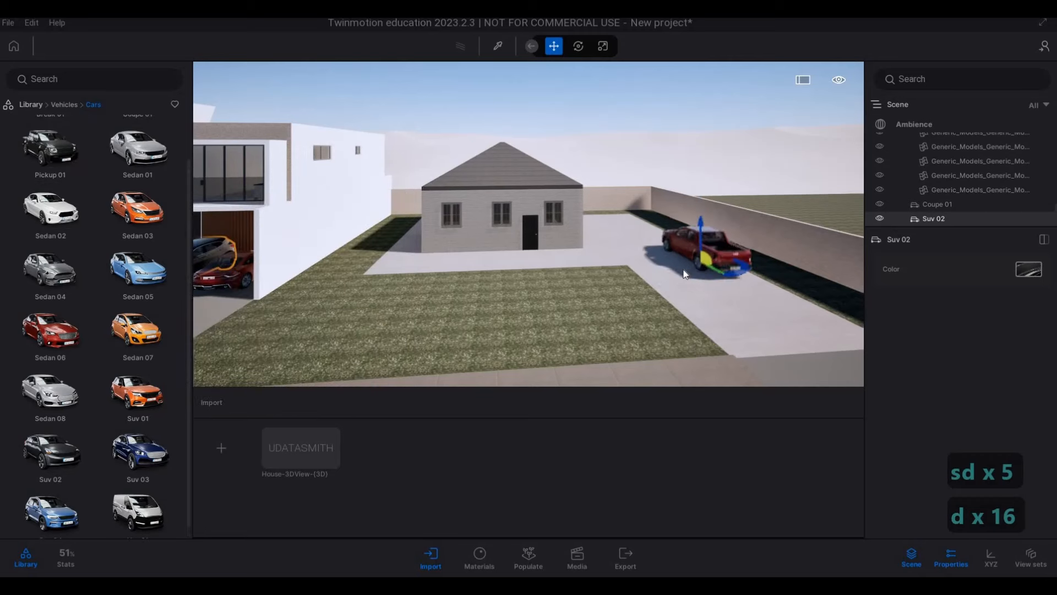
left_click(1027, 270)
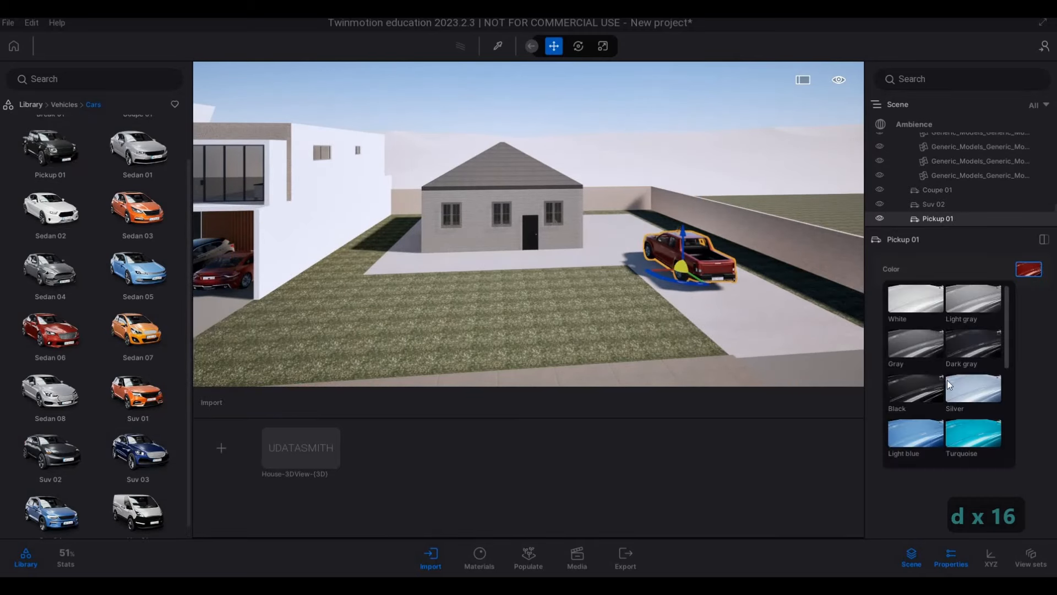
left_click(917, 388)
Step: Place a Suv 03 beside the pickup on the grey-brick house's driveway and set its colour to White
key("a")
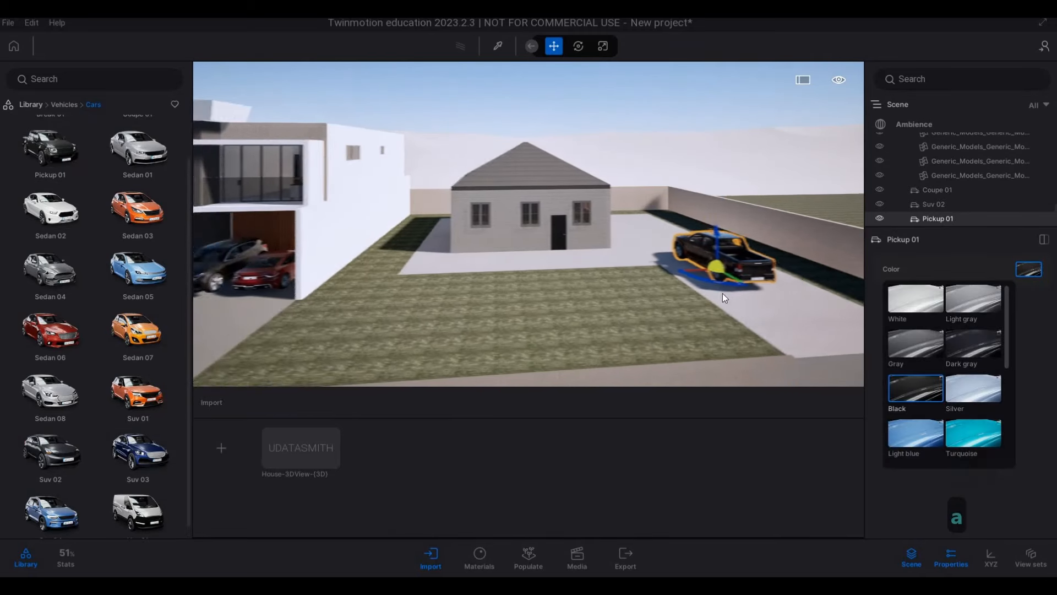
key("d")
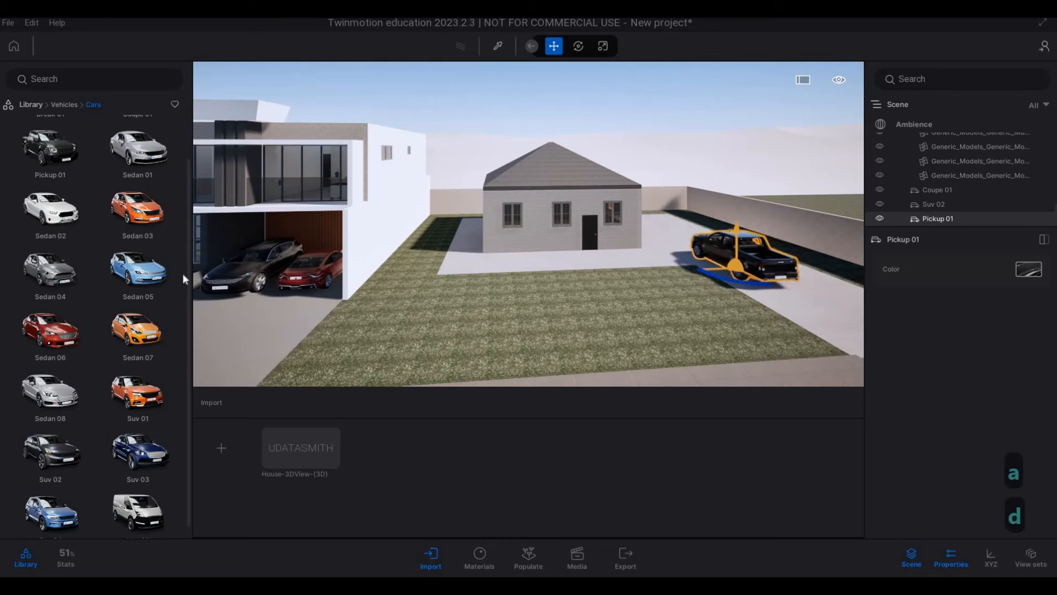
key("s")
scroll(88, 330, "down", 1)
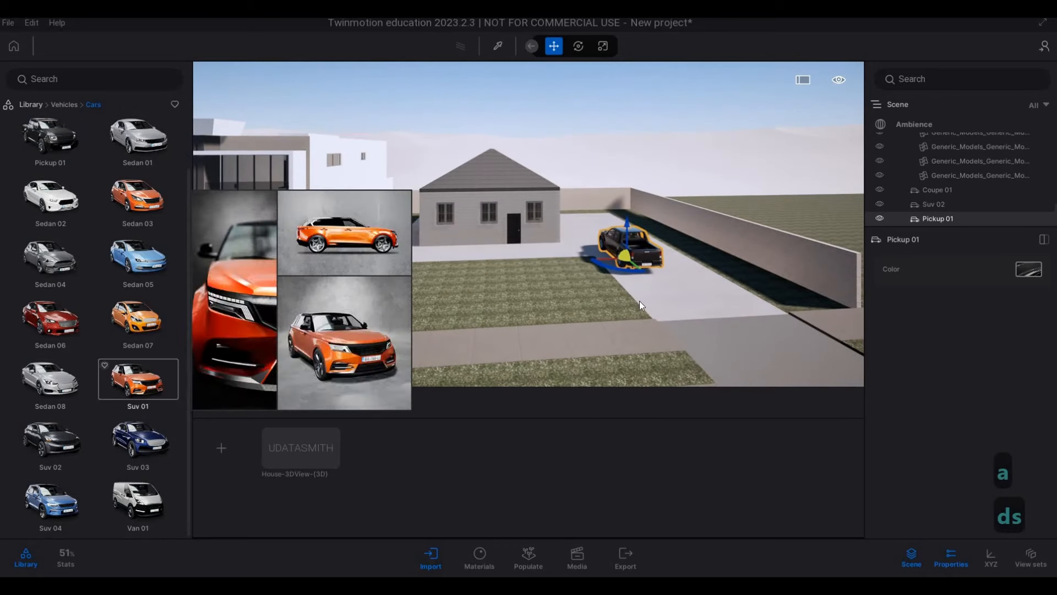
left_click_drag(639, 300, 692, 272)
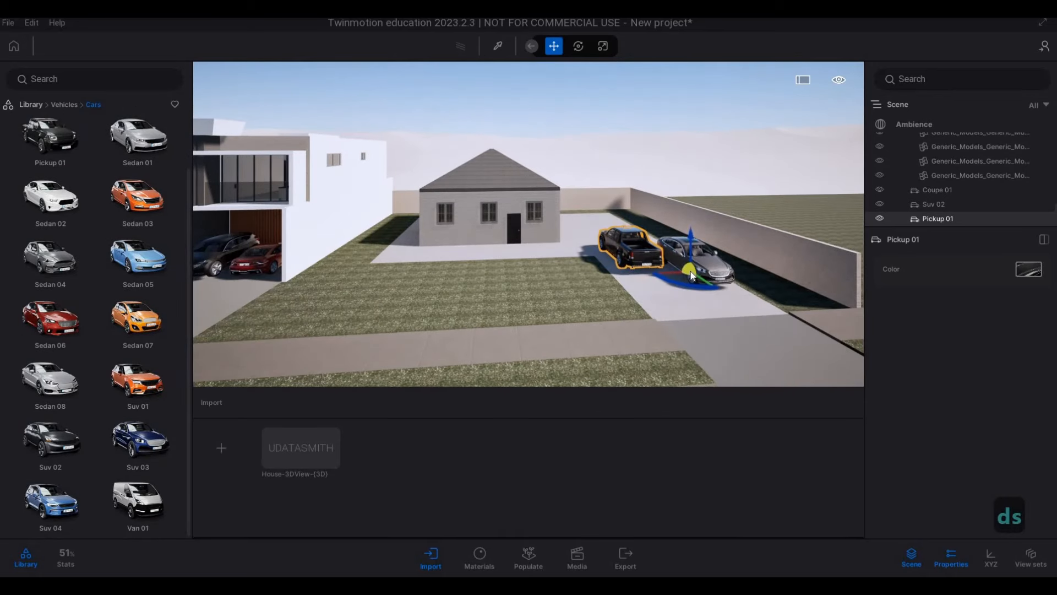
left_click(1028, 269)
left_click(931, 298)
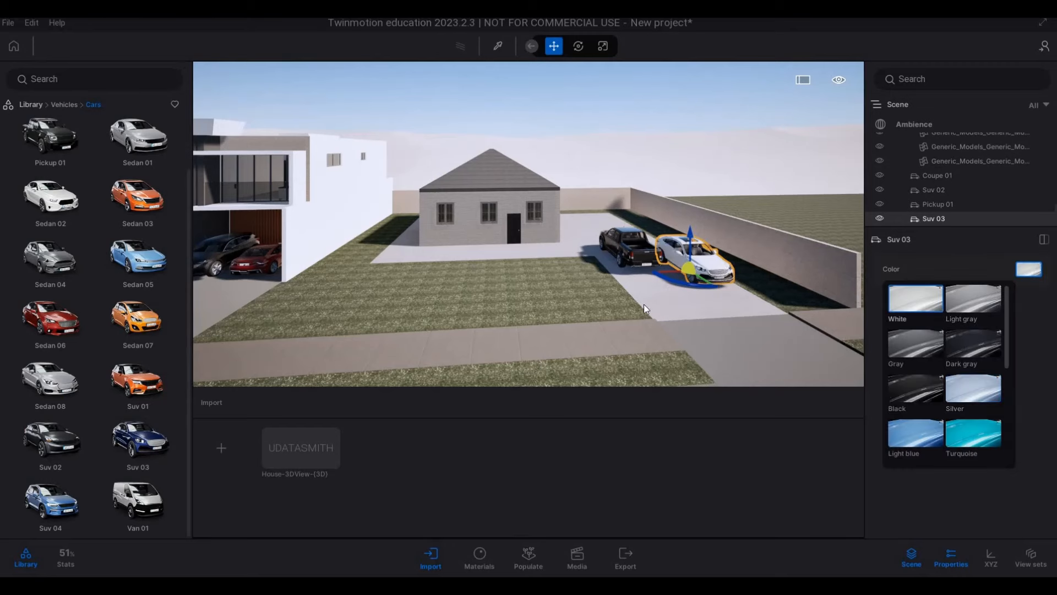
key("Escape")
Step: Place a Sedan 08 on the driveway of the red-brick neighbouring house
key("a")
key("a")
key("a")
key("a")
key("a")
key("a")
key("a")
key("a")
key("a")
key("a")
key("a")
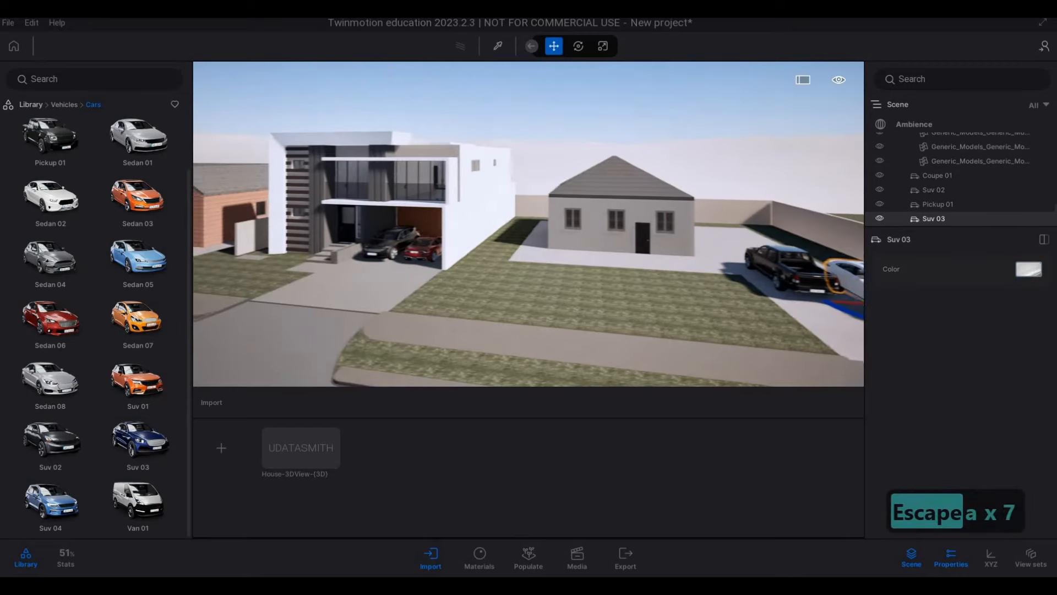
key("a")
key("a")
key("a")
key("a")
key("a")
key("a")
key("a")
key("a")
key("a")
key("a")
key("a")
key("a")
key("a")
key("a")
key("a")
key("a")
key("a")
key("a")
key("a")
key("a")
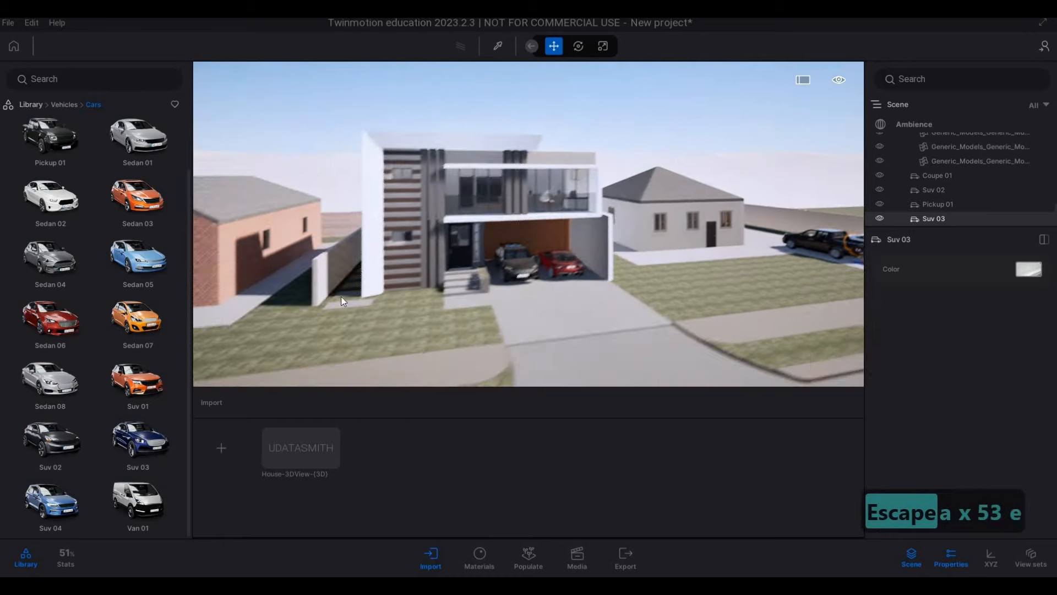
key("e")
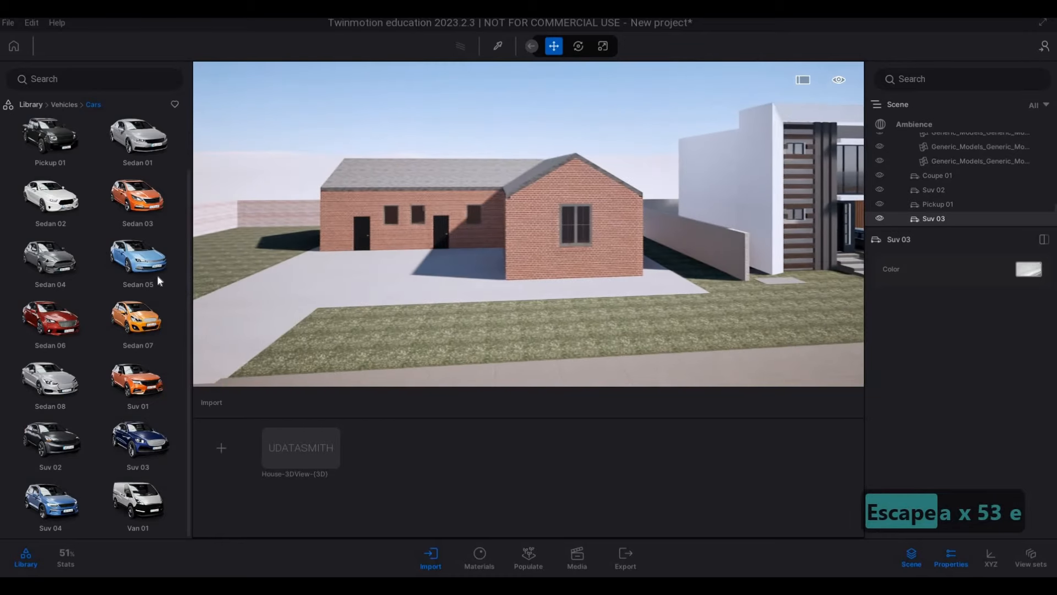
key("a")
left_click_drag(41, 389, 301, 303)
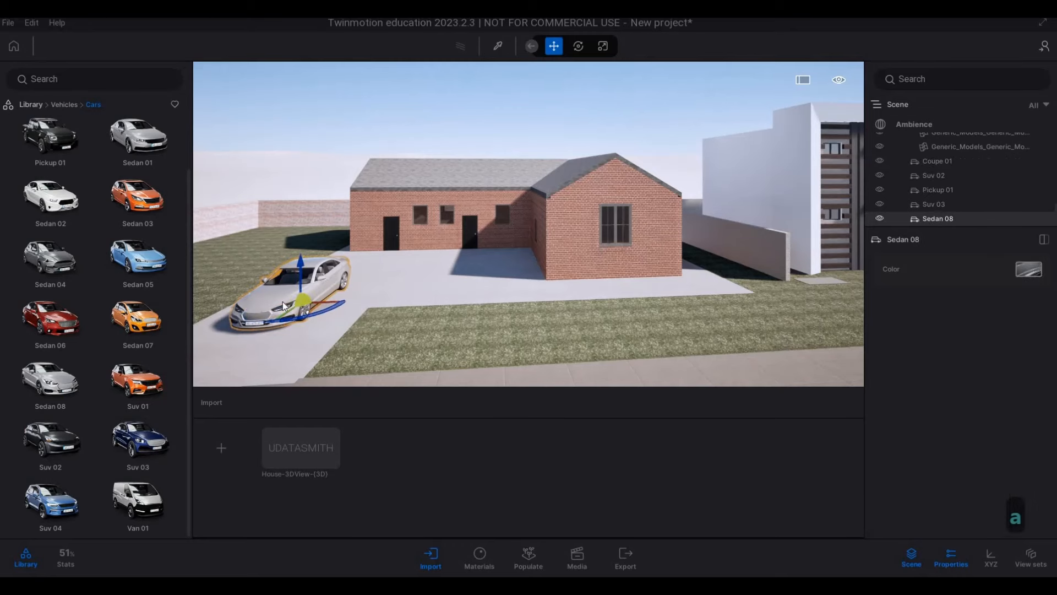
Step: Place a Suv 01 beside the sedan on the red-brick house's driveway
left_click_drag(134, 385, 329, 352)
key("a")
left_click(460, 325)
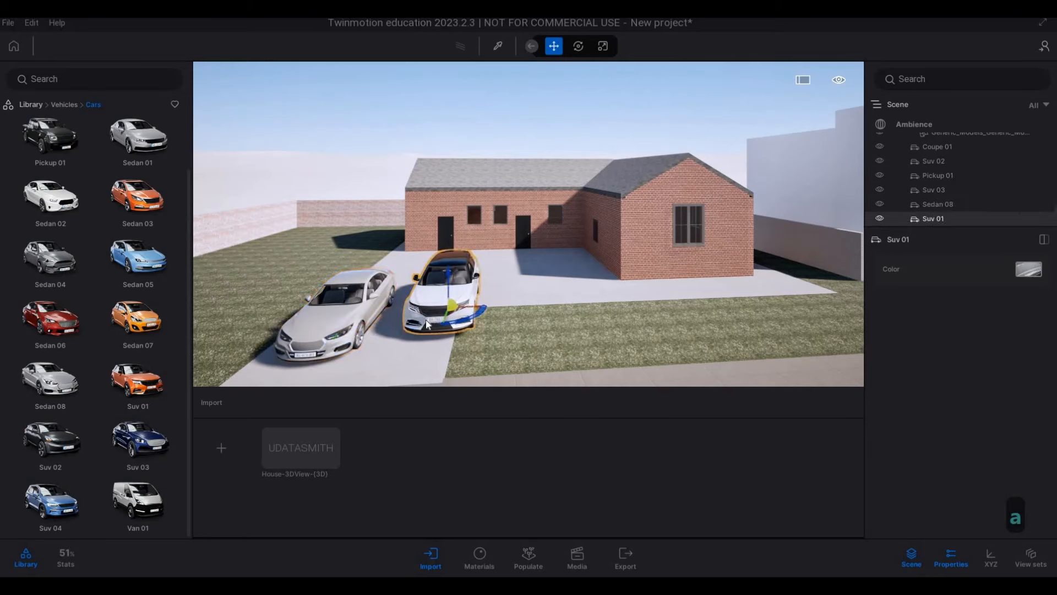
Step: Shift the Suv 01 closer to the sedan and move the Sedan 08 slightly farther back on the red-brick house's driveway
left_click_drag(460, 325, 430, 316)
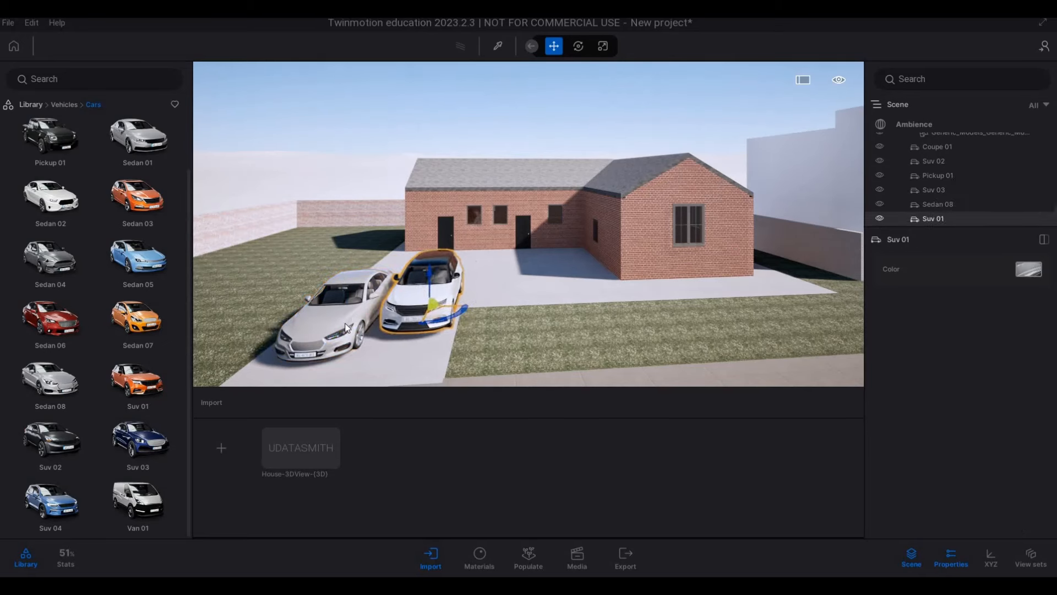
left_click(353, 341)
left_click_drag(359, 321, 364, 307)
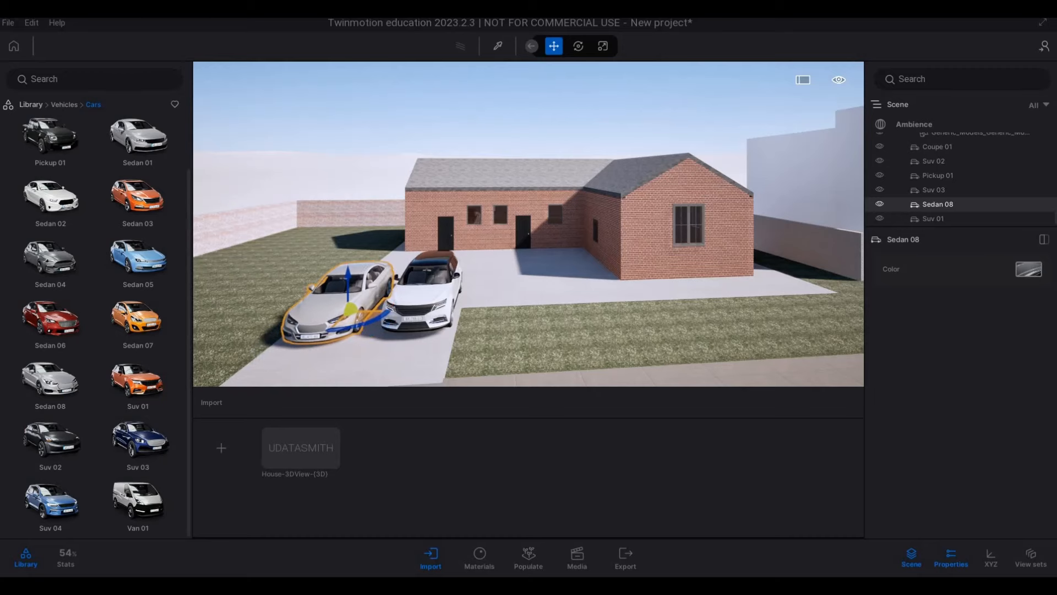
Step: Deselect the sedan and examine the front of the main house together with its carport and both neighbouring houses
key("d")
key("d")
key("d")
key("d")
key("d")
key("s")
key("s")
key("d")
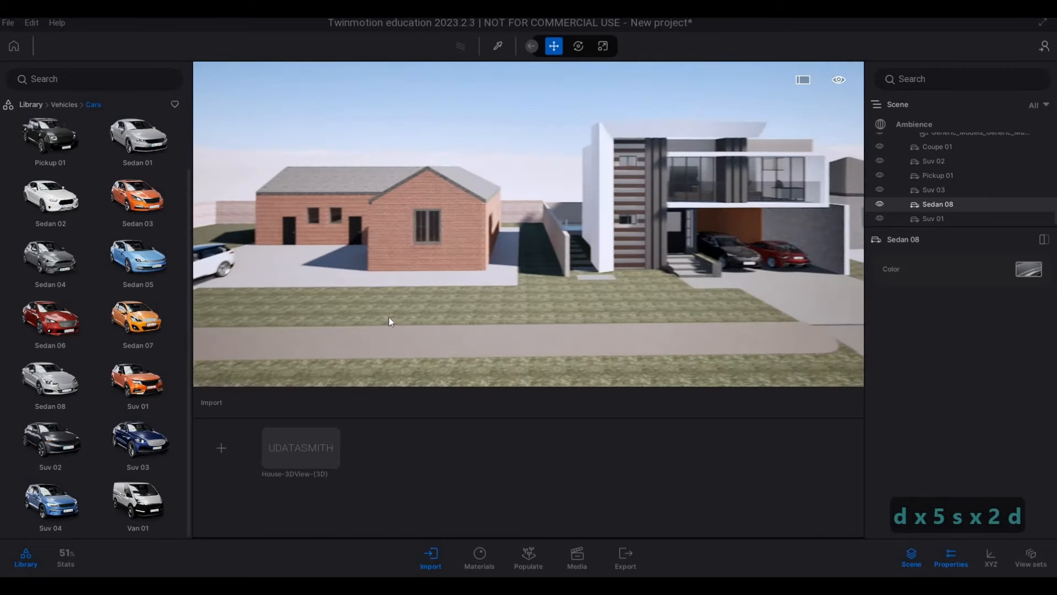
key("Escape")
key("Escape")
key("d")
key("d")
key("d")
key("d")
key("d")
key("d")
key("d")
key("d")
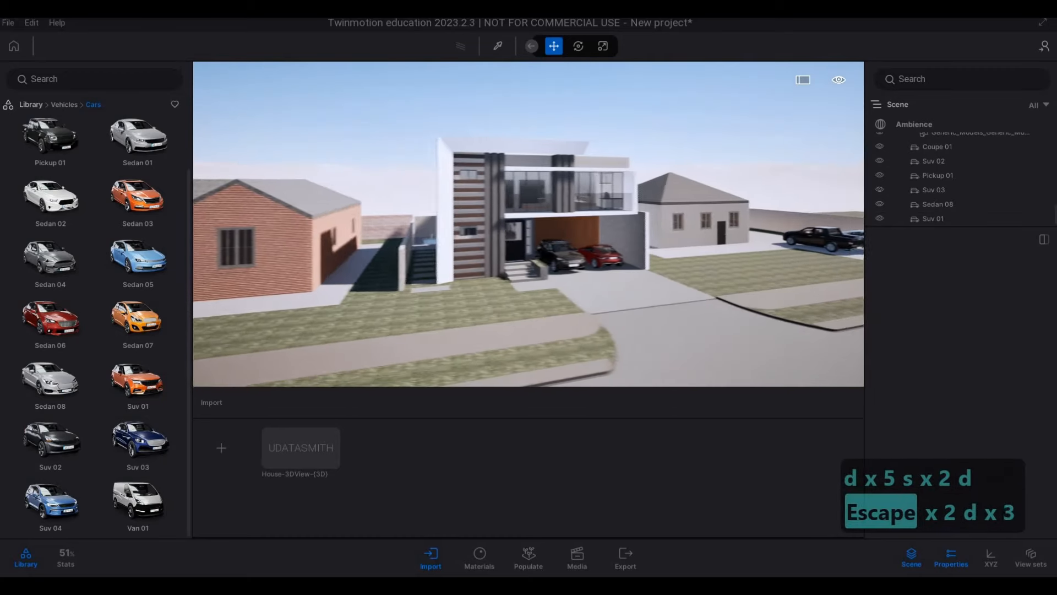
key("e")
key("d")
key("w")
key("a")
key("w")
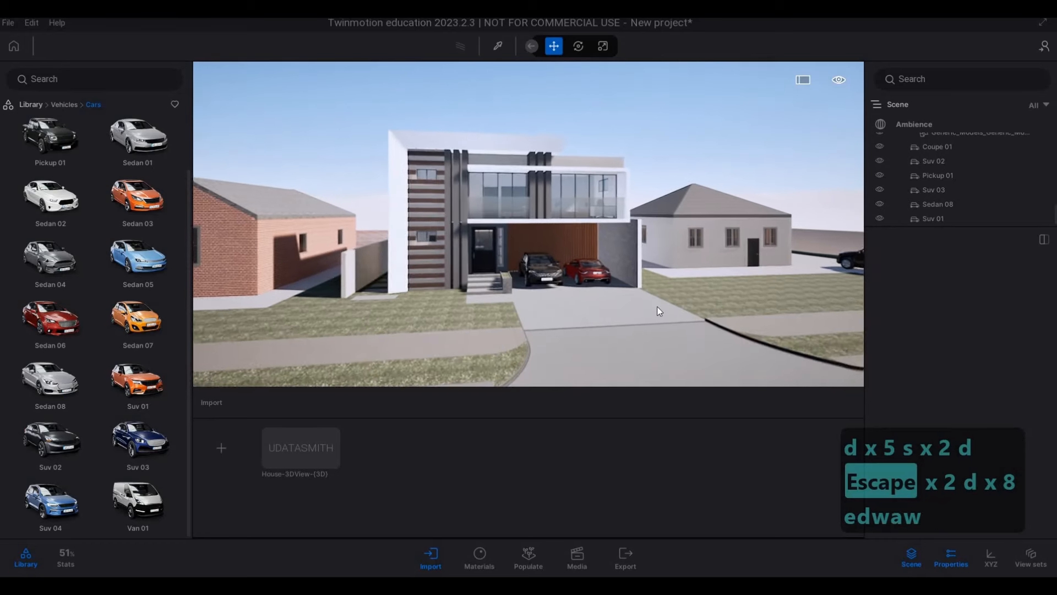
key("w")
key("e")
key("w")
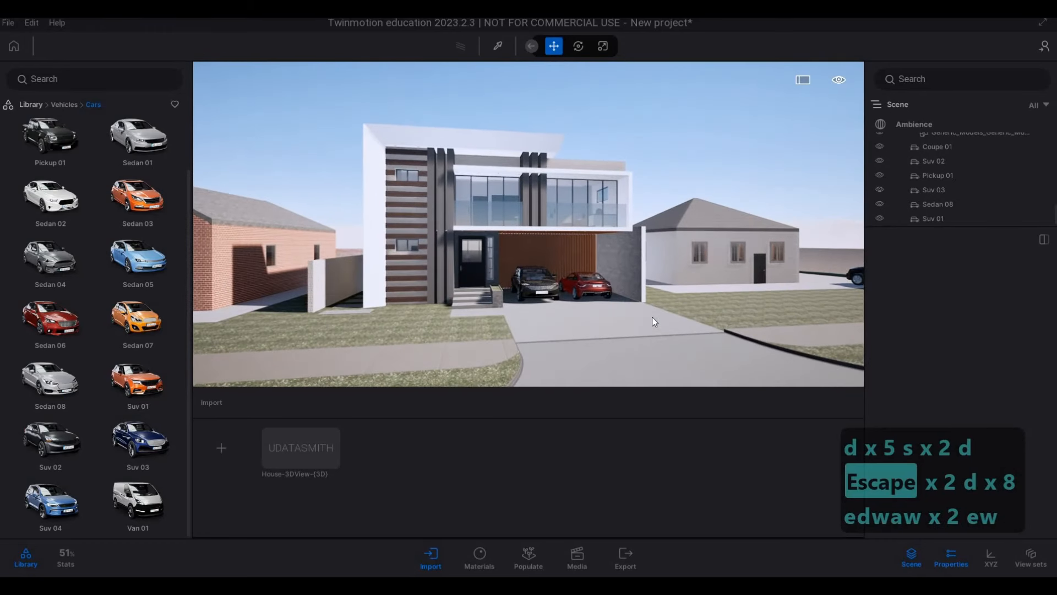